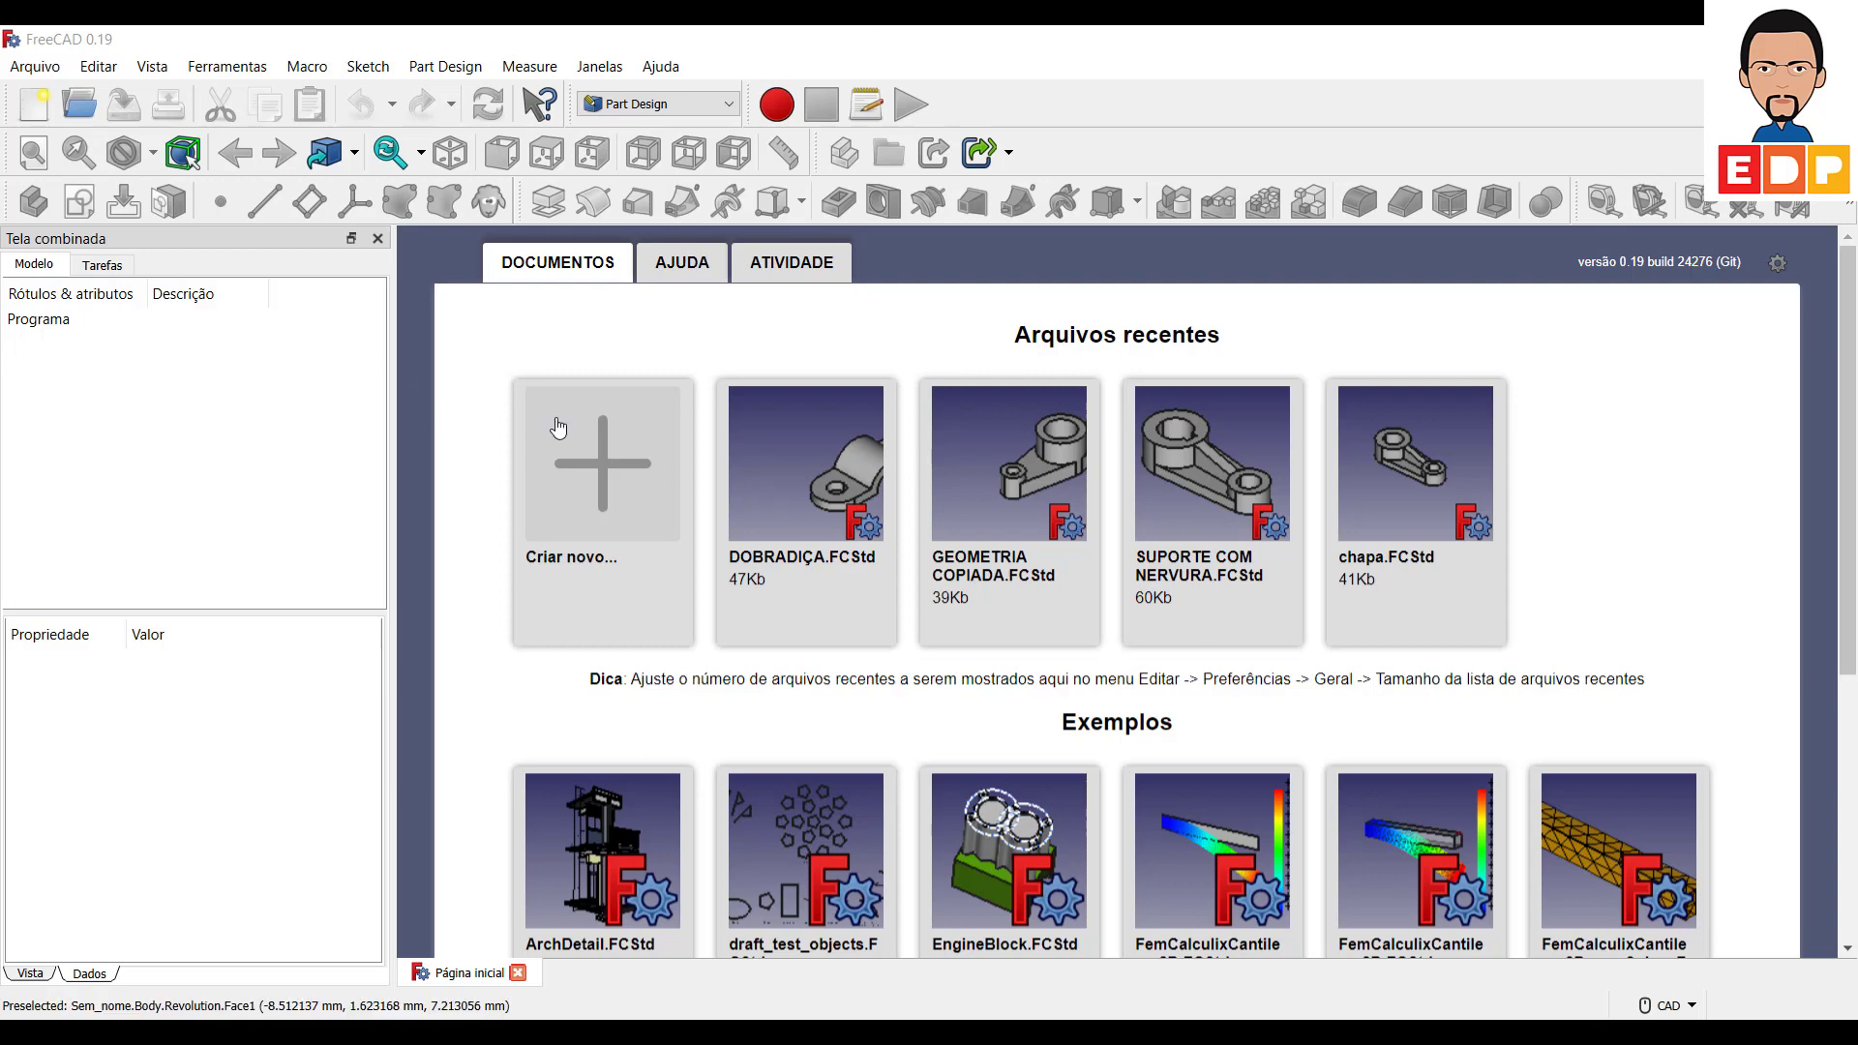
# Select Part from the workbench list and start the new empty document 'Sem nome'.
pyautogui.click(684, 109)
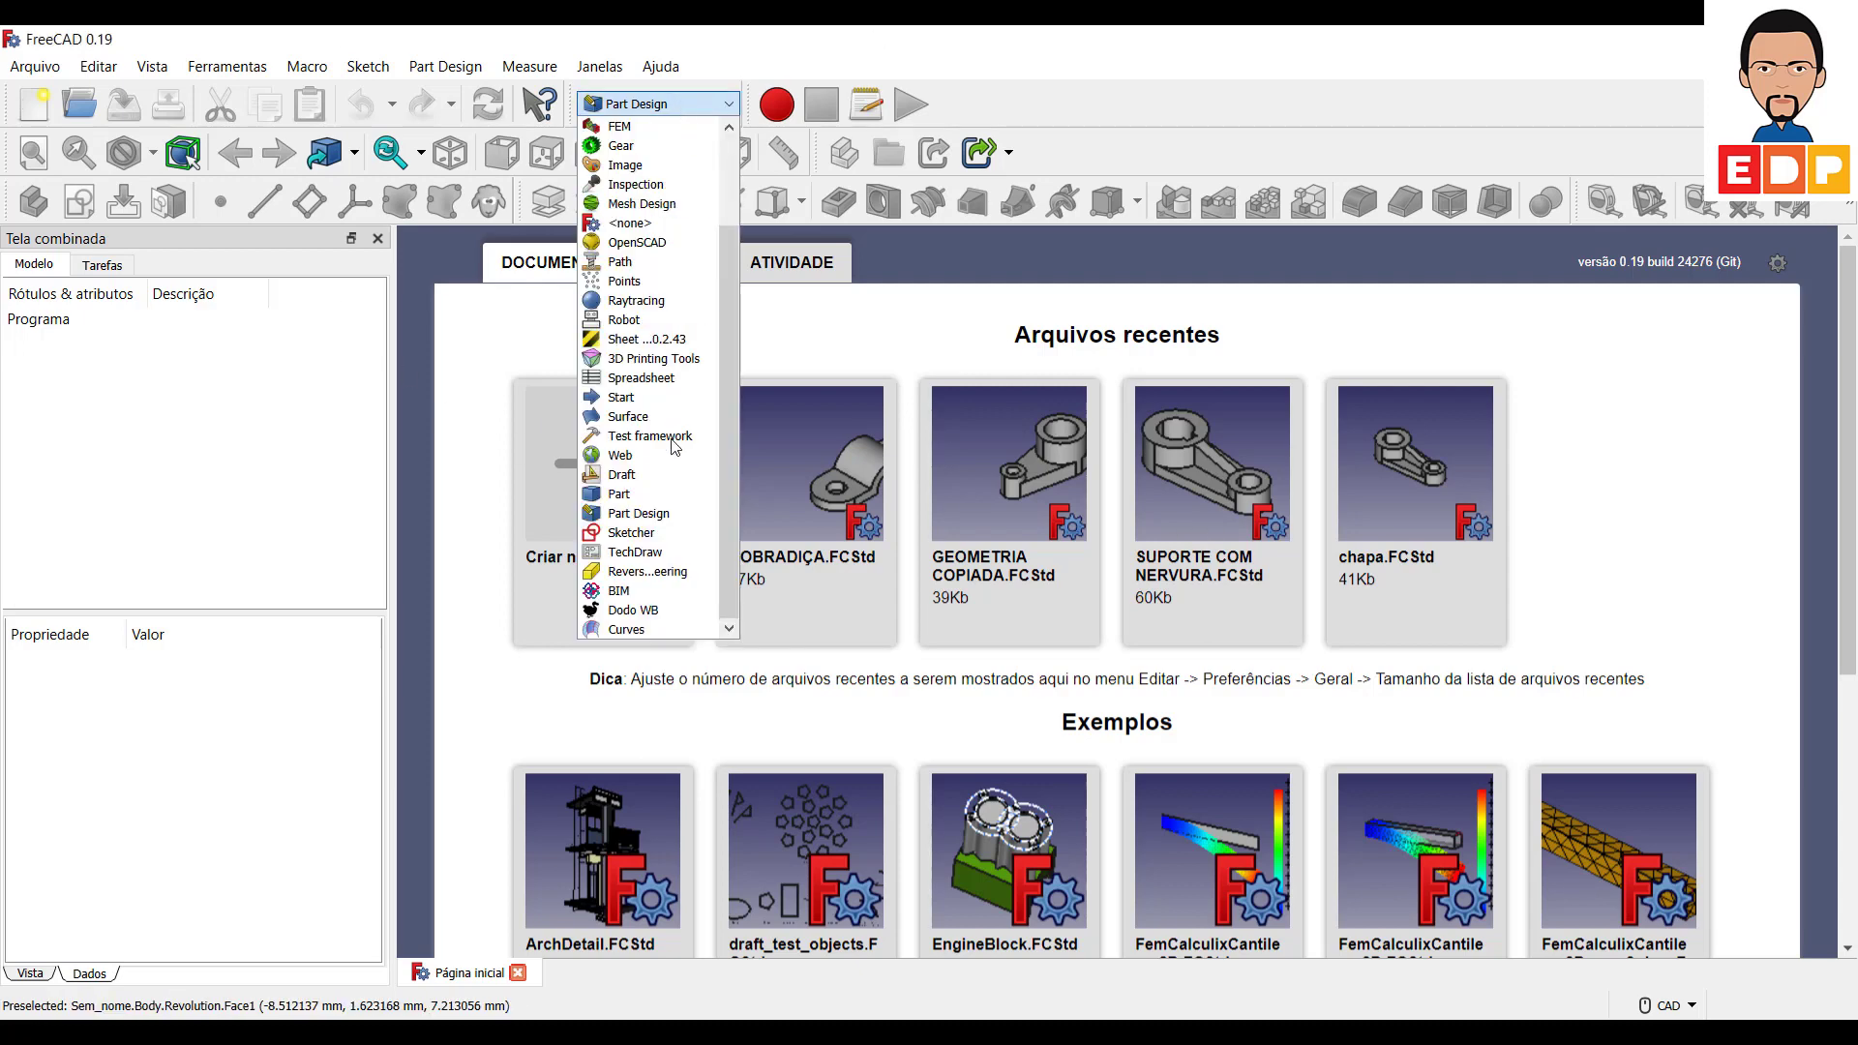
pyautogui.click(672, 499)
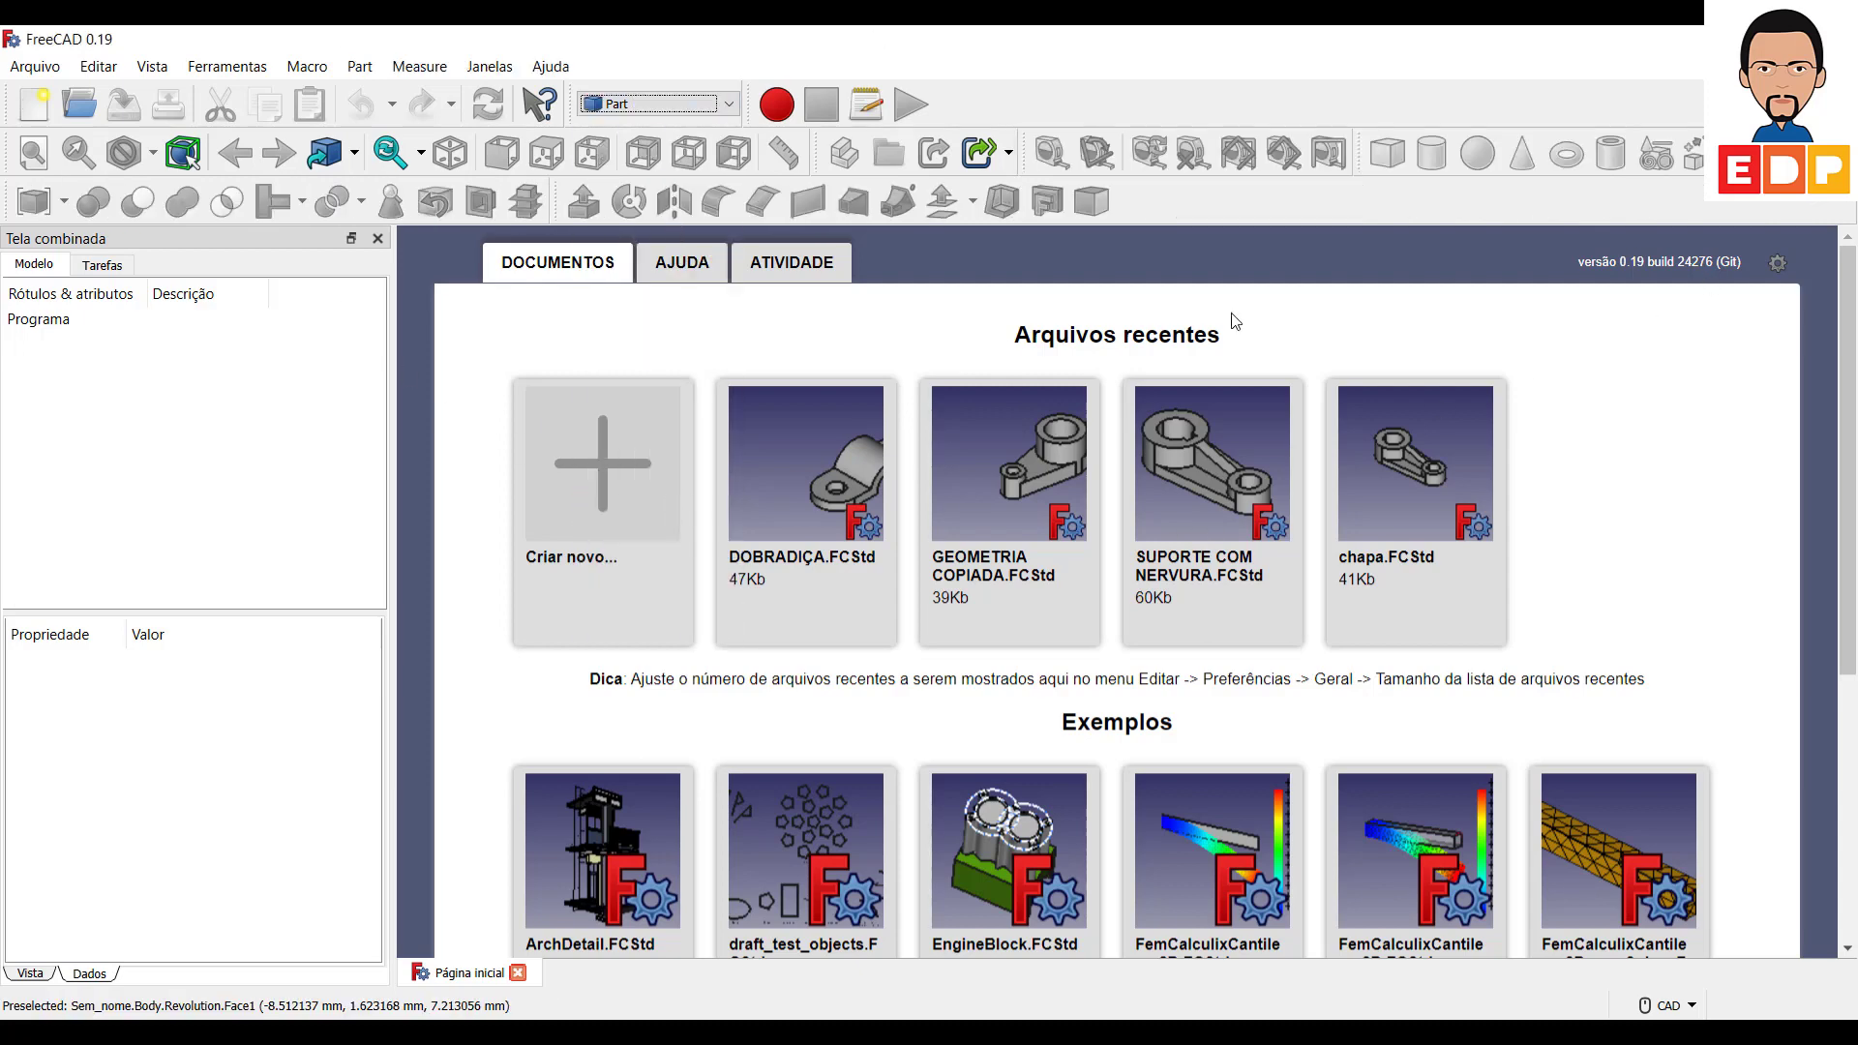
pyautogui.click(19, 104)
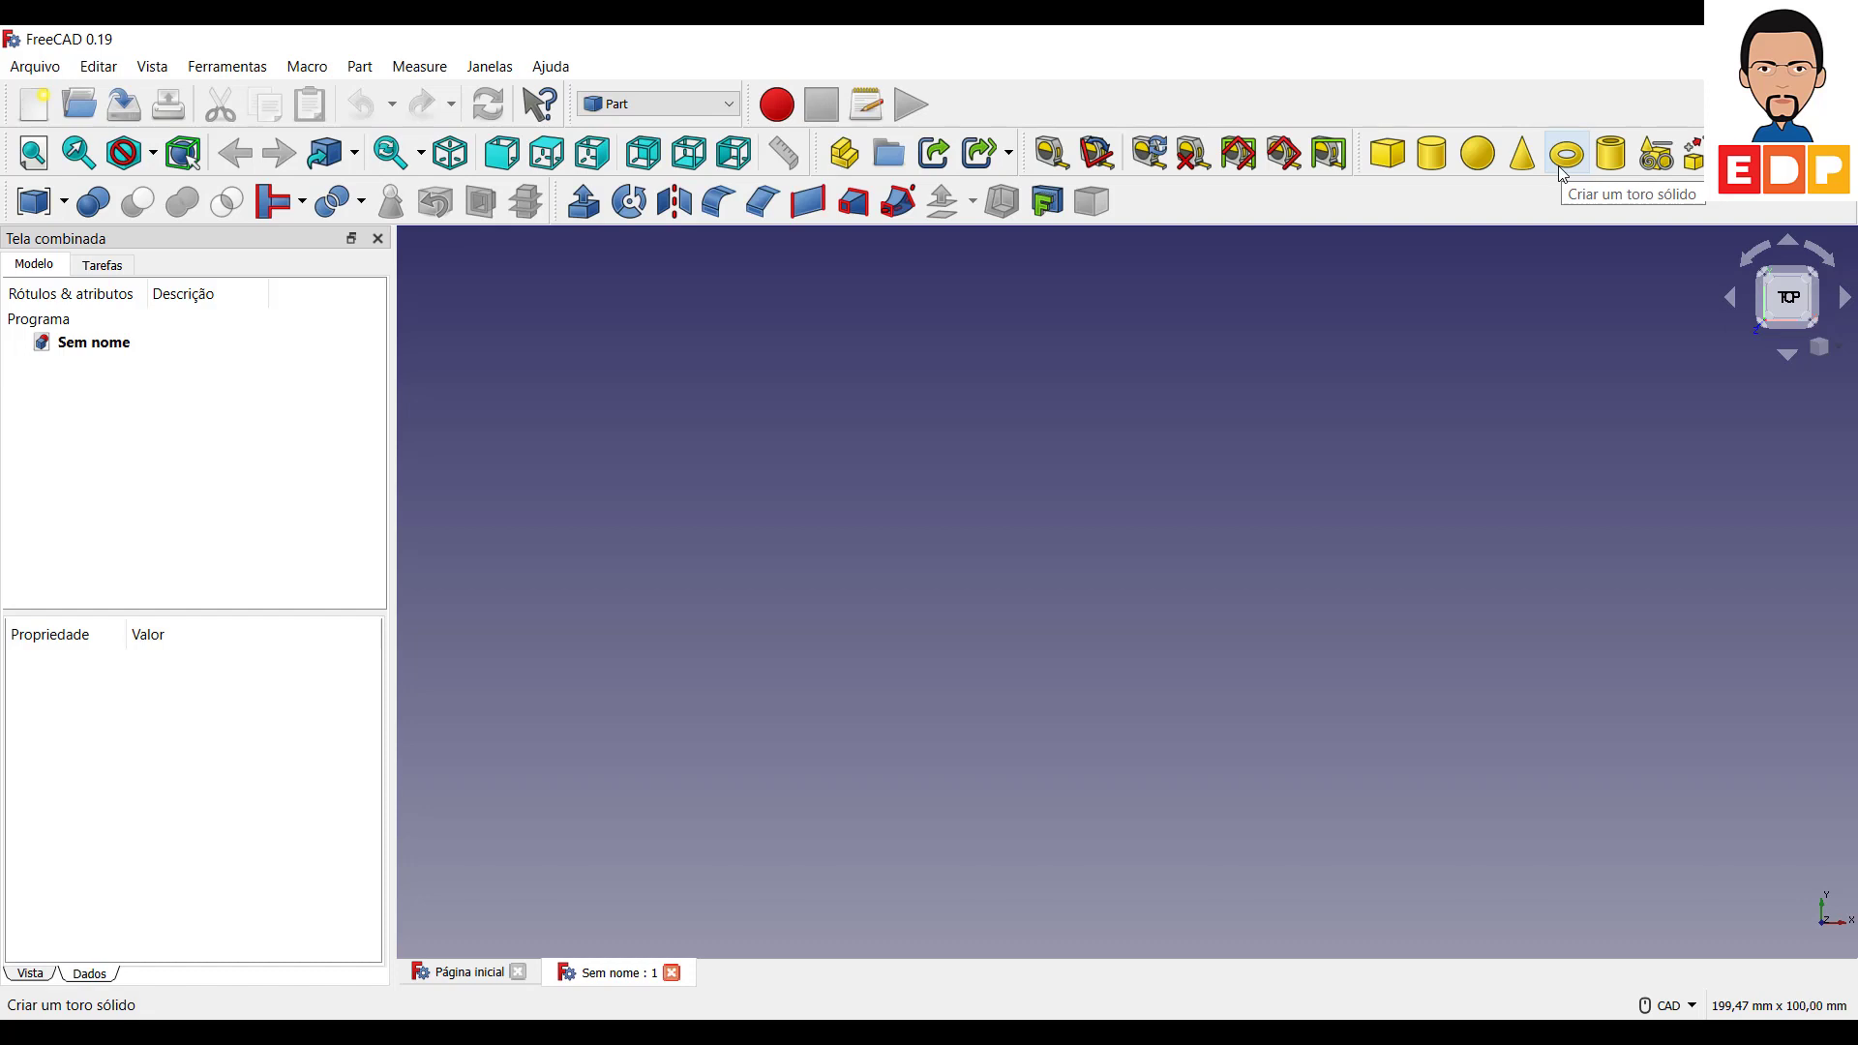
# Add the Toro torus (Radius1 10 mm, Radius2 2 mm), view it isometrically and select it.
pyautogui.click(1565, 155)
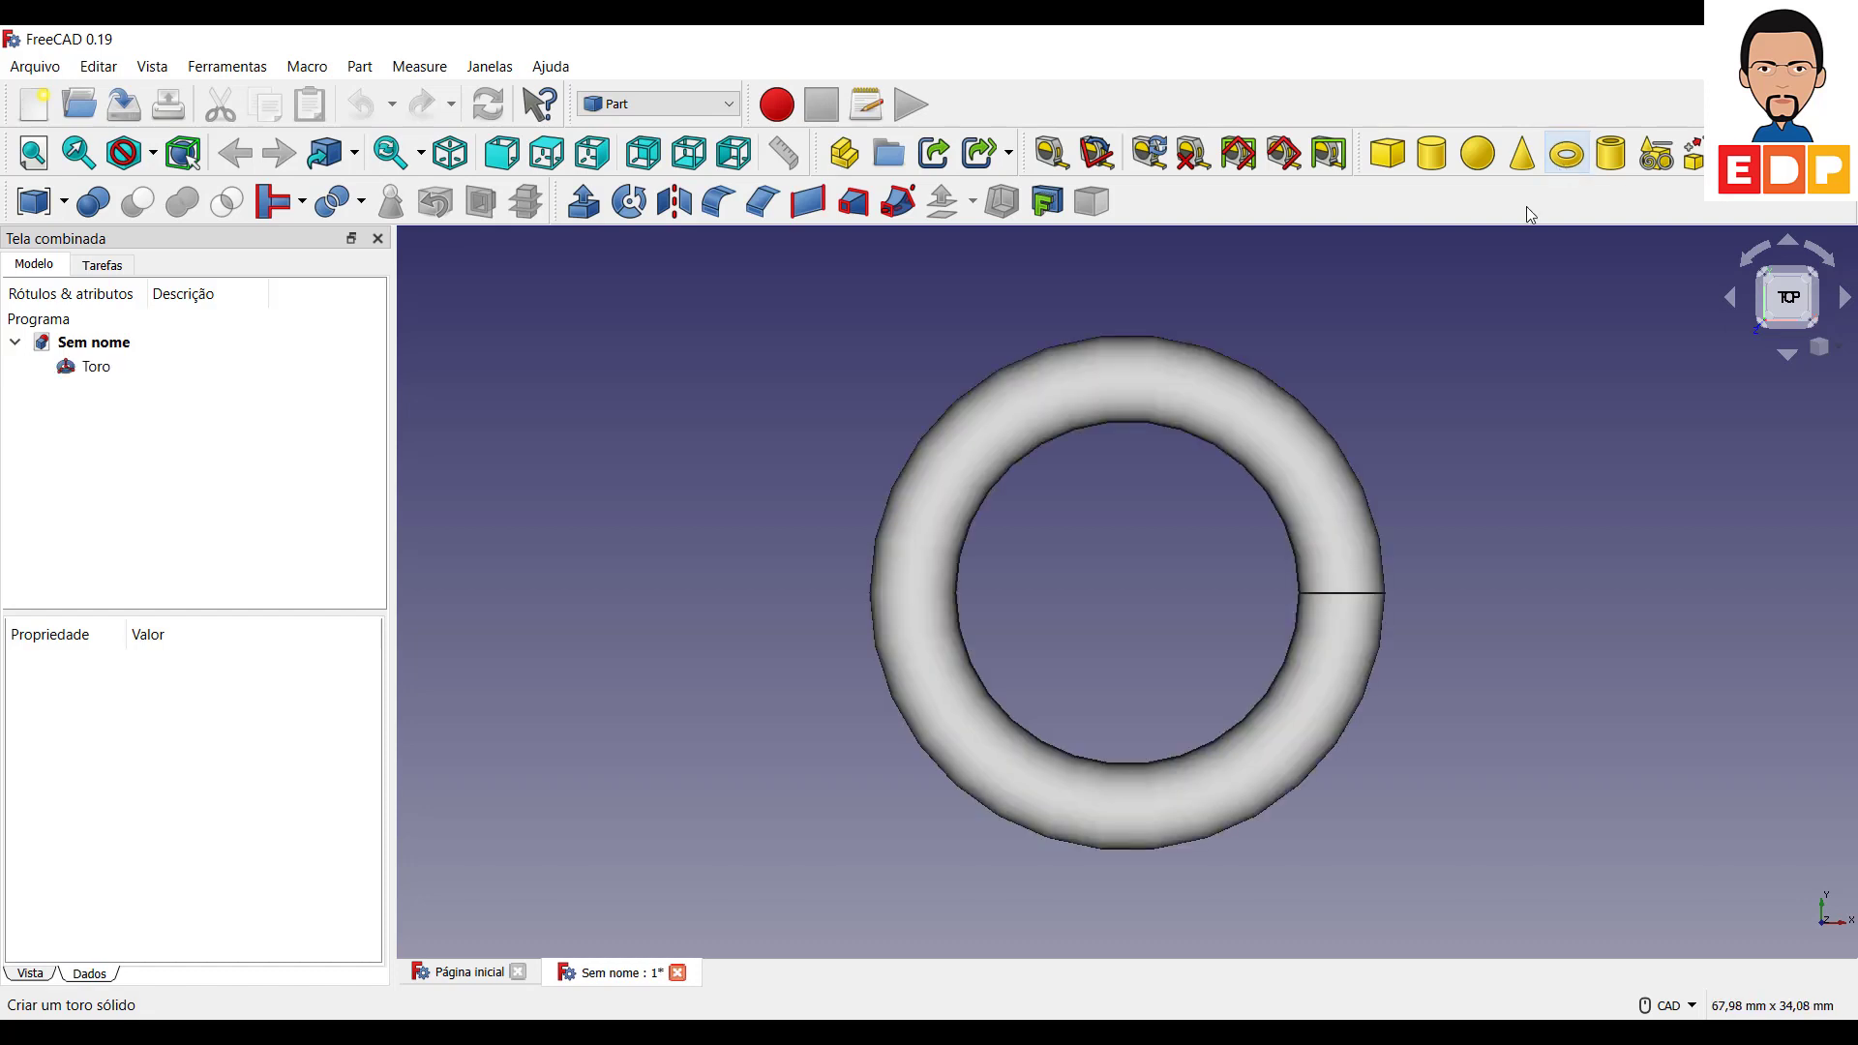
pyautogui.click(1814, 278)
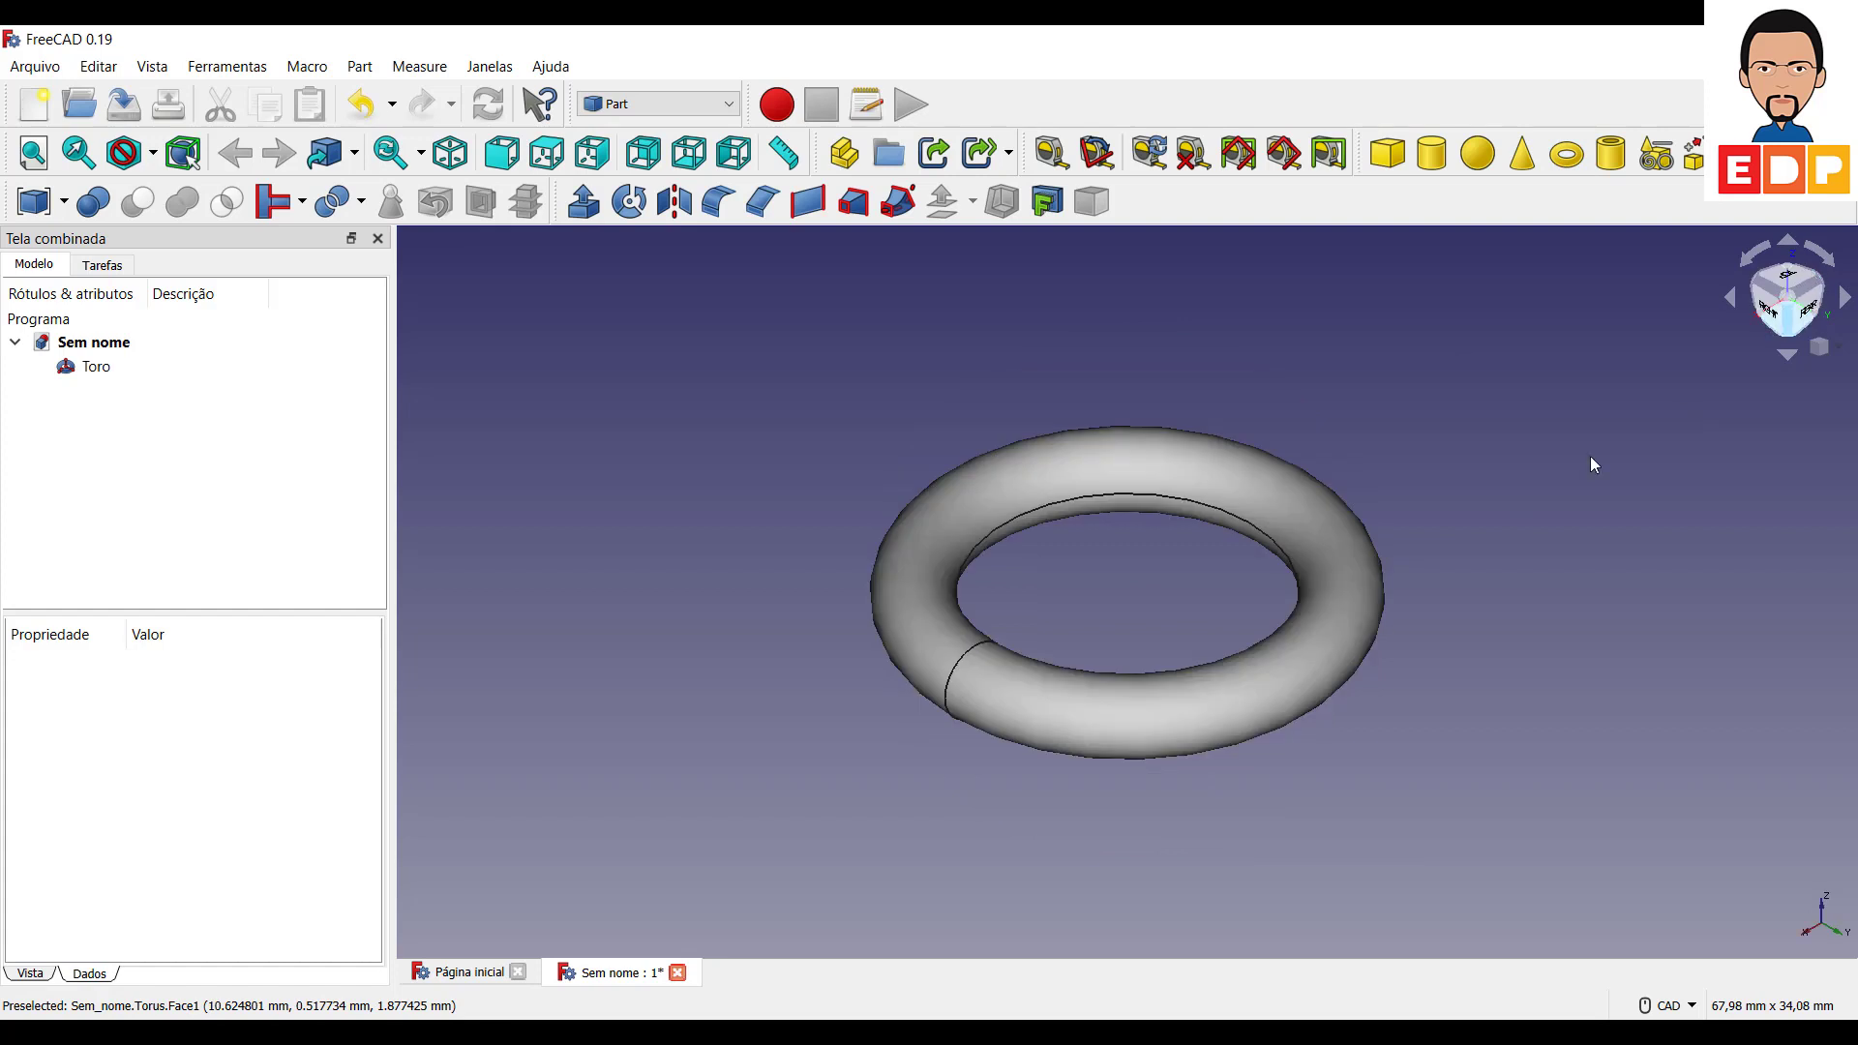
pyautogui.click(96, 367)
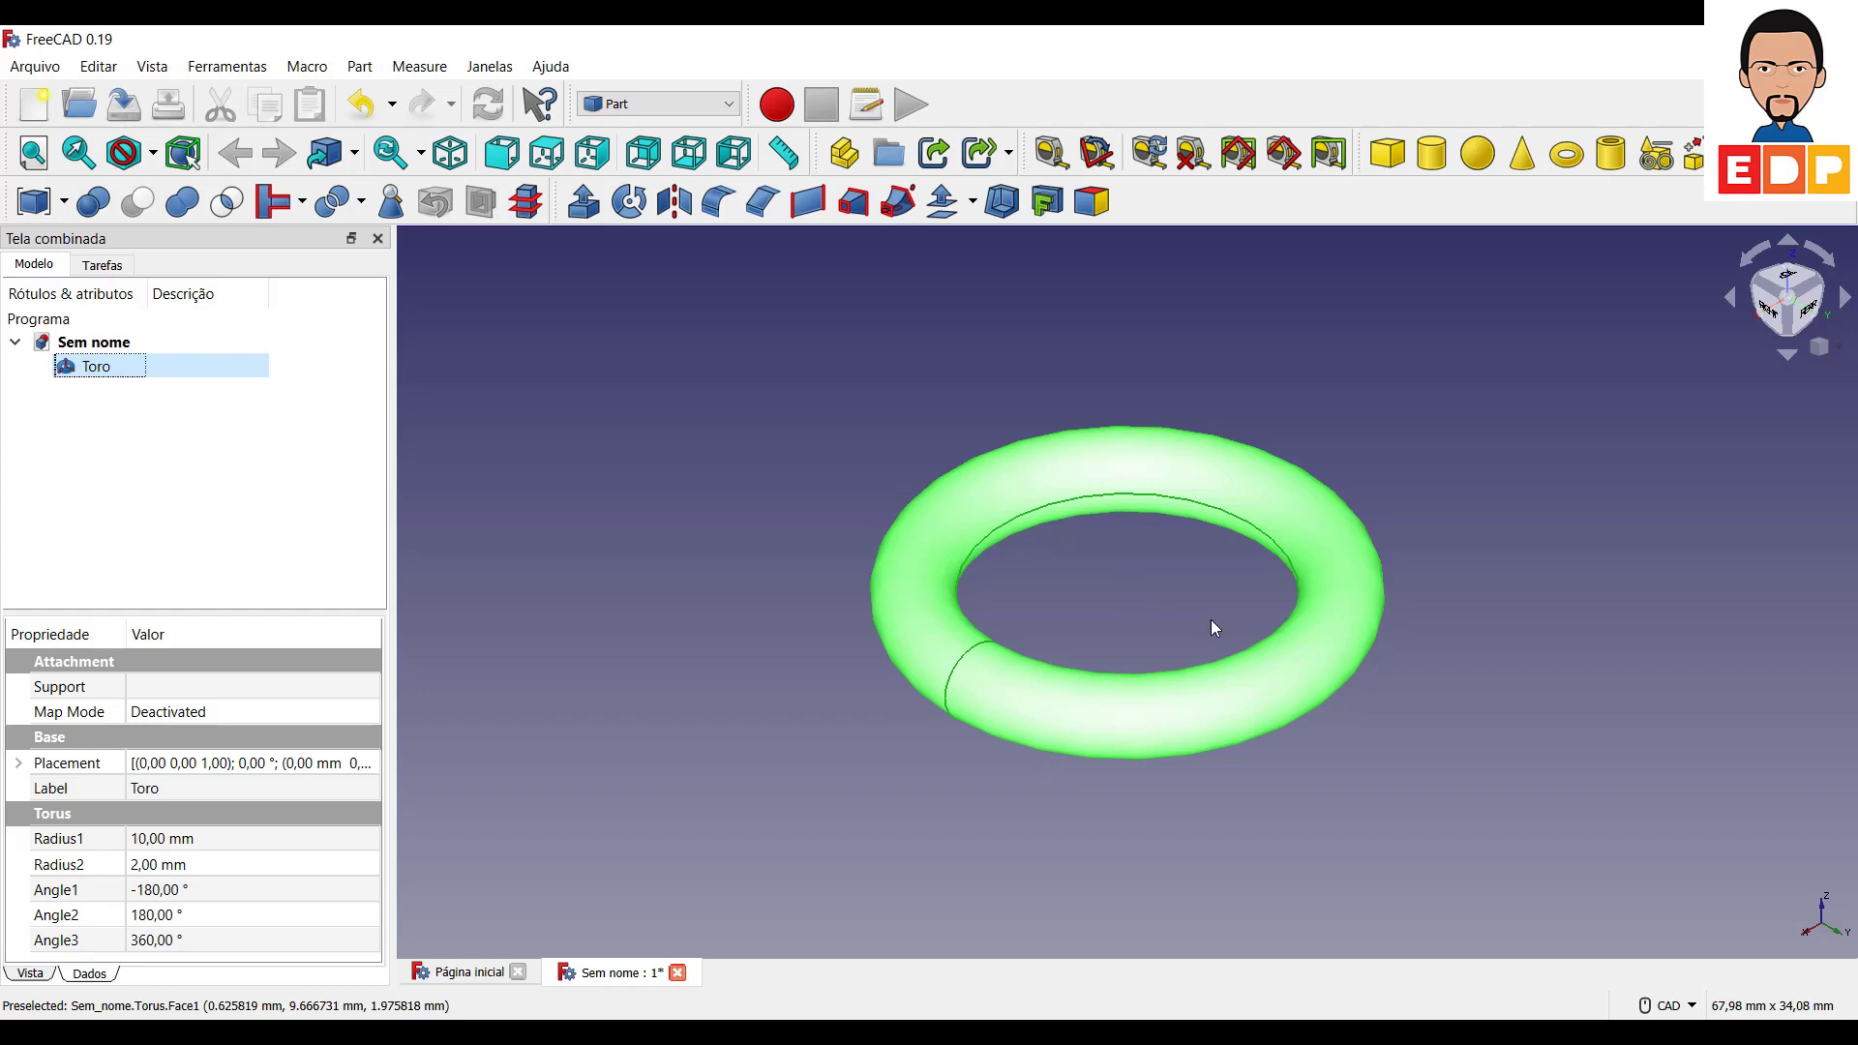
pyautogui.click(1330, 648)
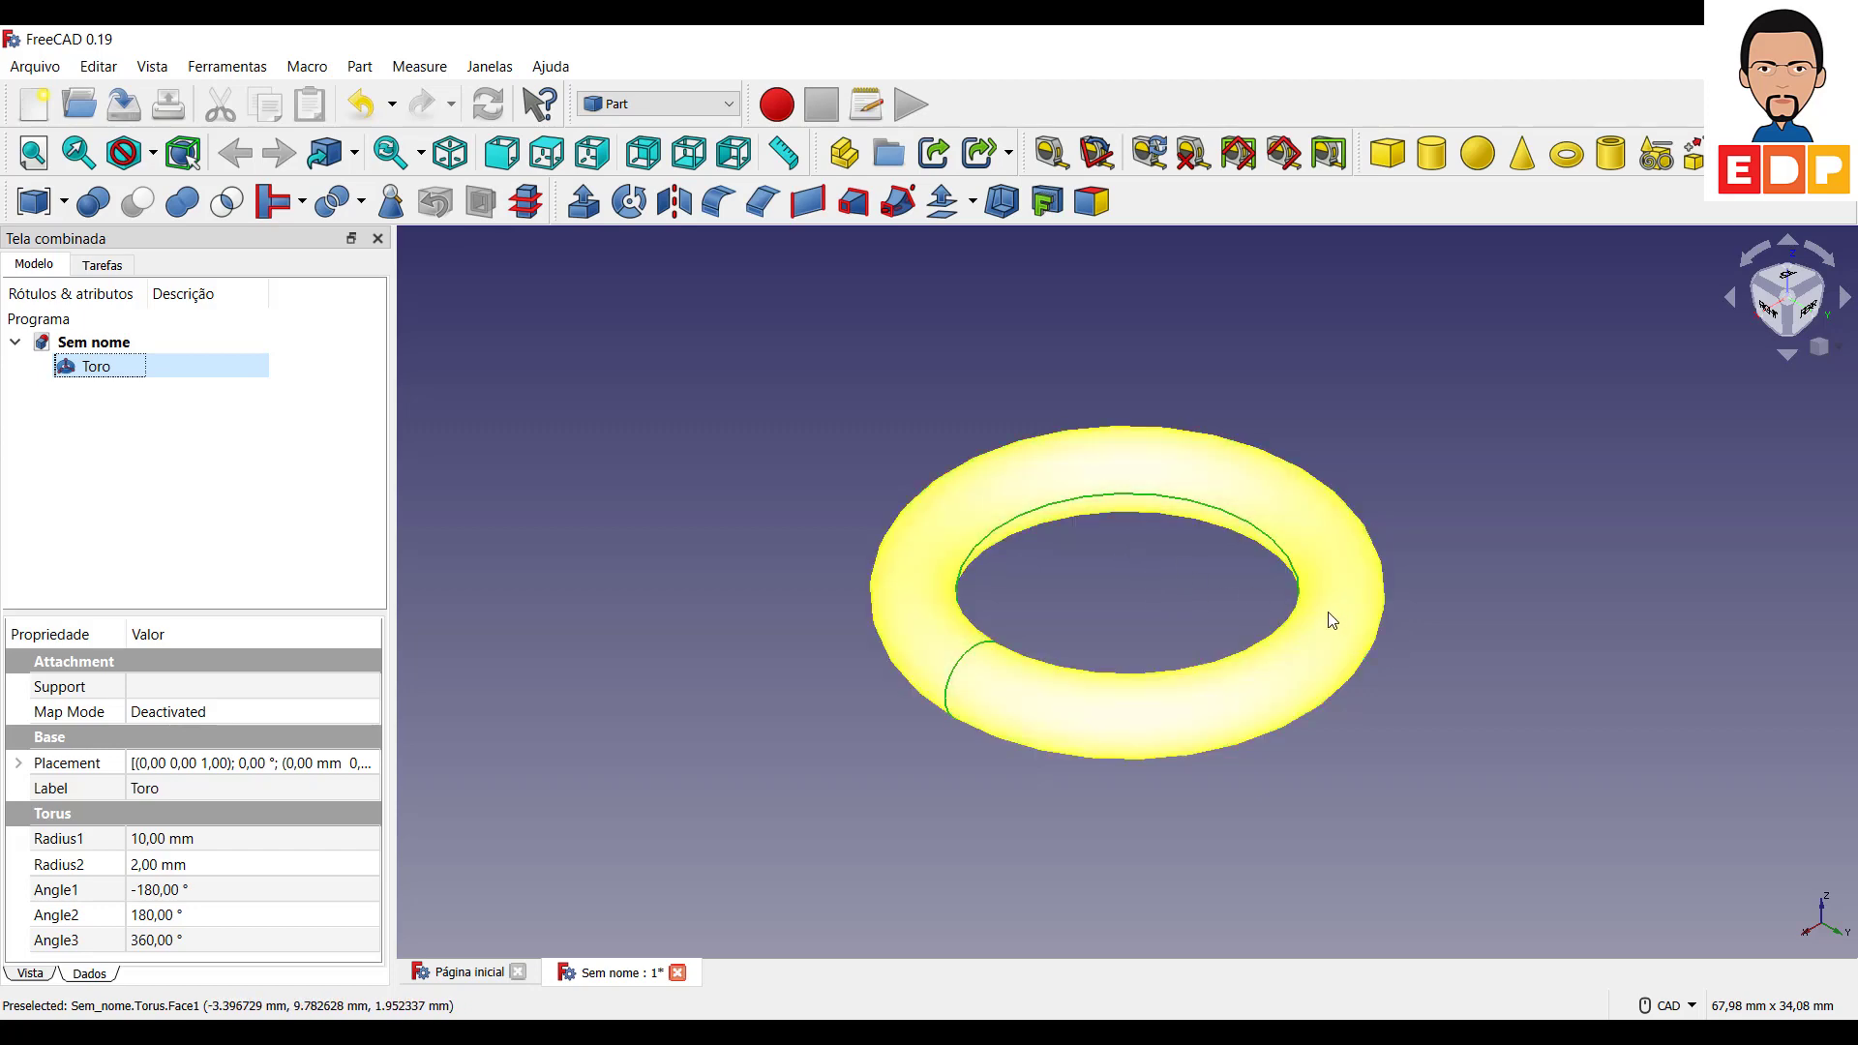
pyautogui.click(184, 890)
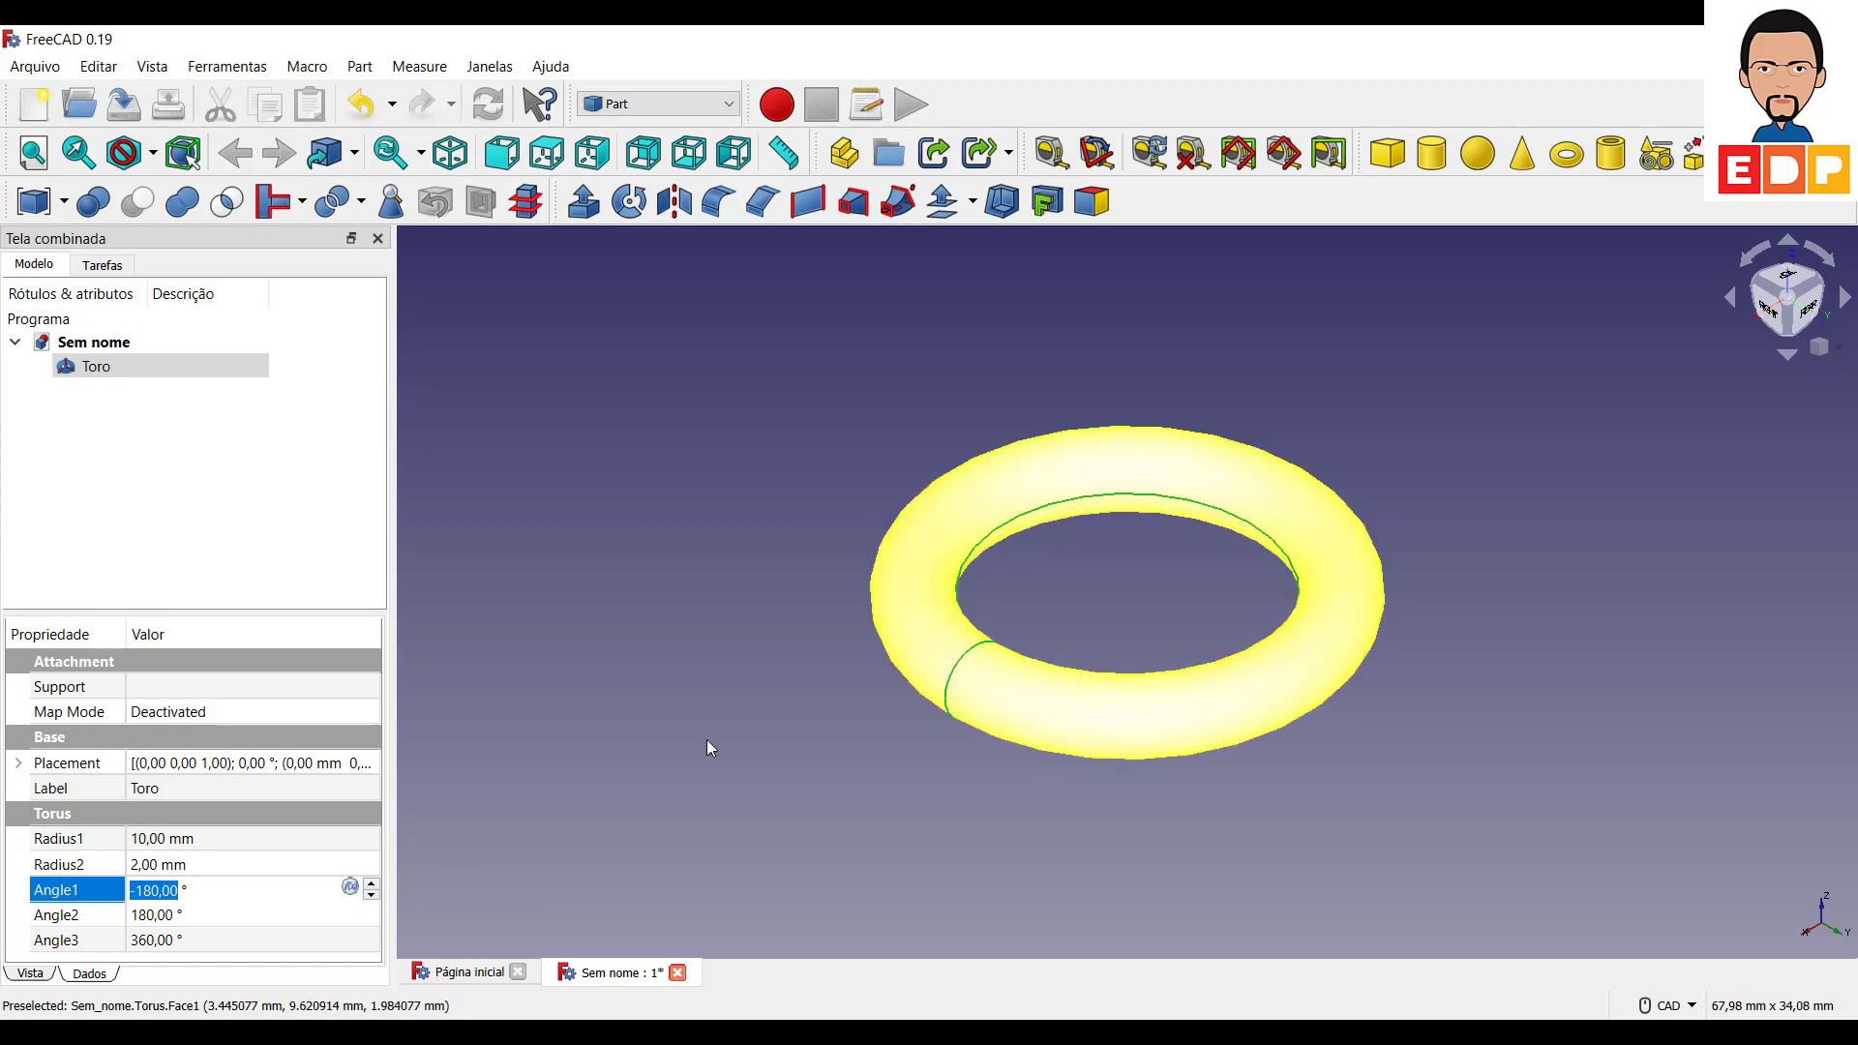
pyautogui.click(373, 892)
pyautogui.click(371, 887)
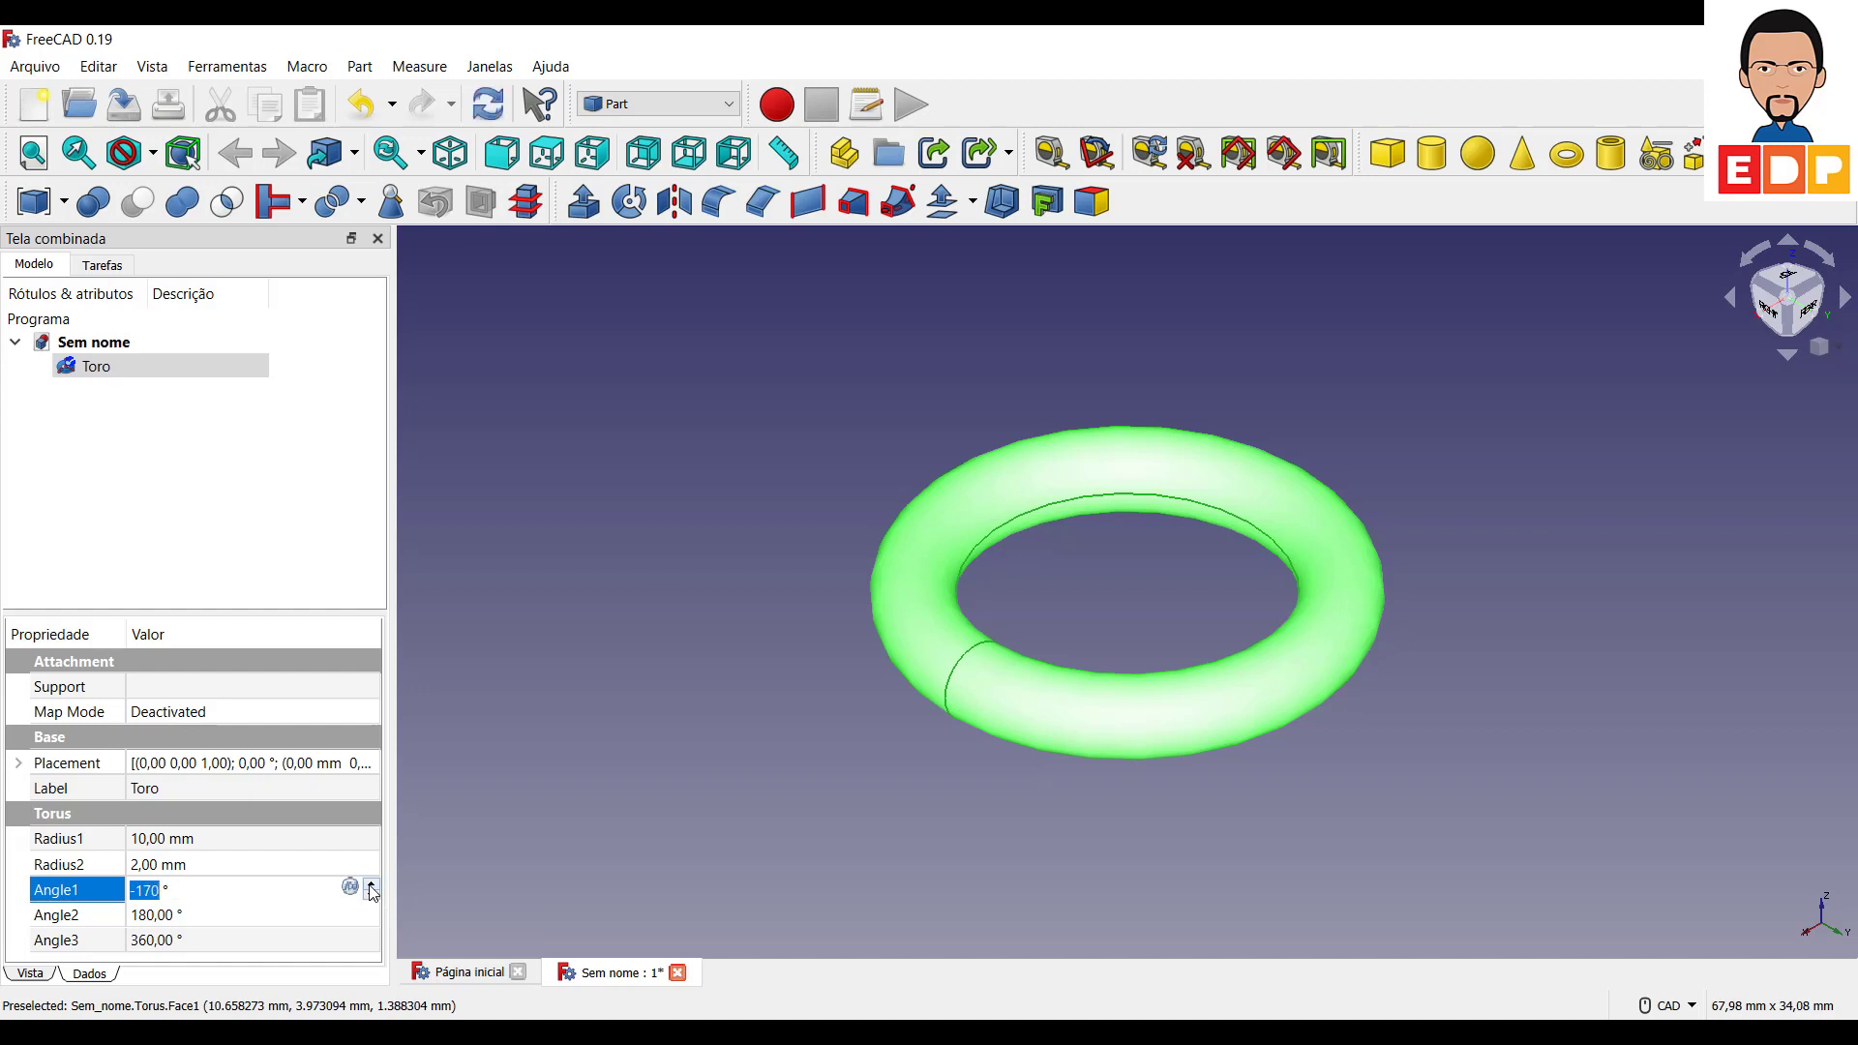
pyautogui.click(373, 887)
pyautogui.click(372, 888)
pyautogui.click(372, 888)
pyautogui.click(373, 889)
pyautogui.click(372, 888)
pyautogui.click(372, 888)
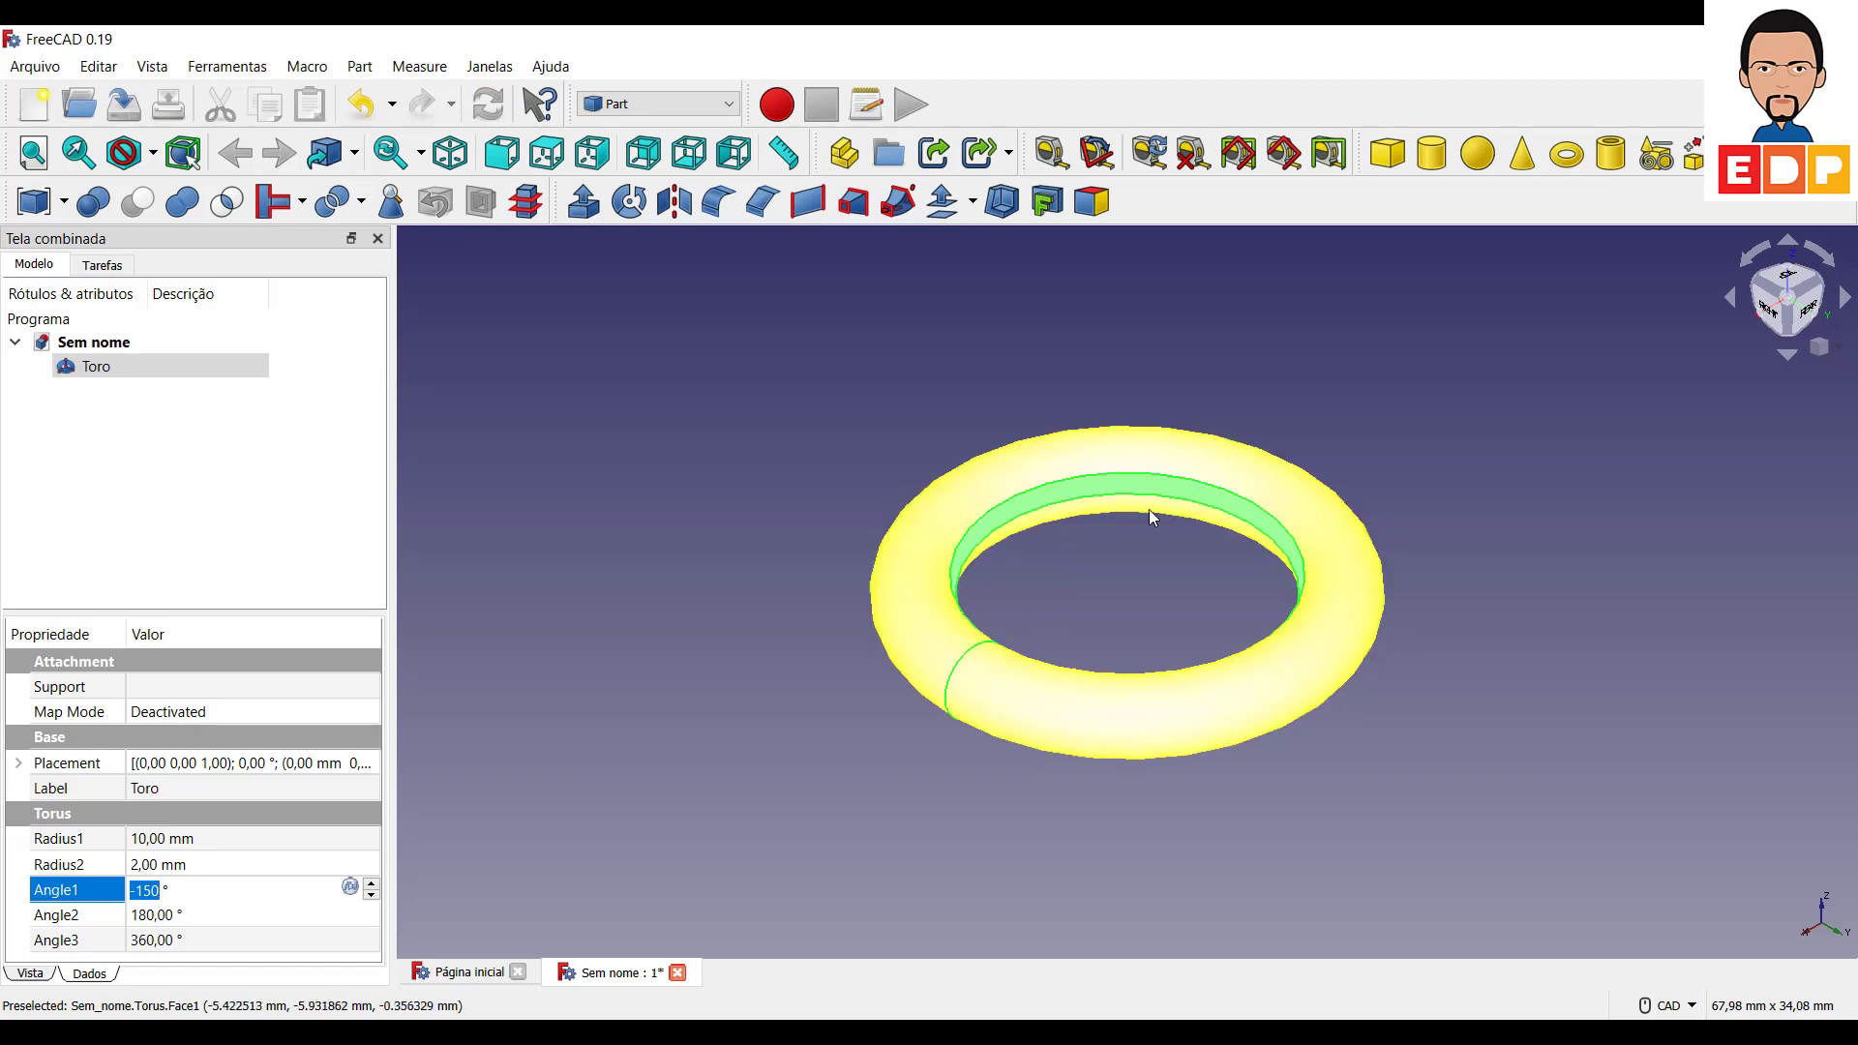
pyautogui.scroll(-1, 1092, 501)
pyautogui.scroll(5, 1092, 501)
pyautogui.click(1286, 689)
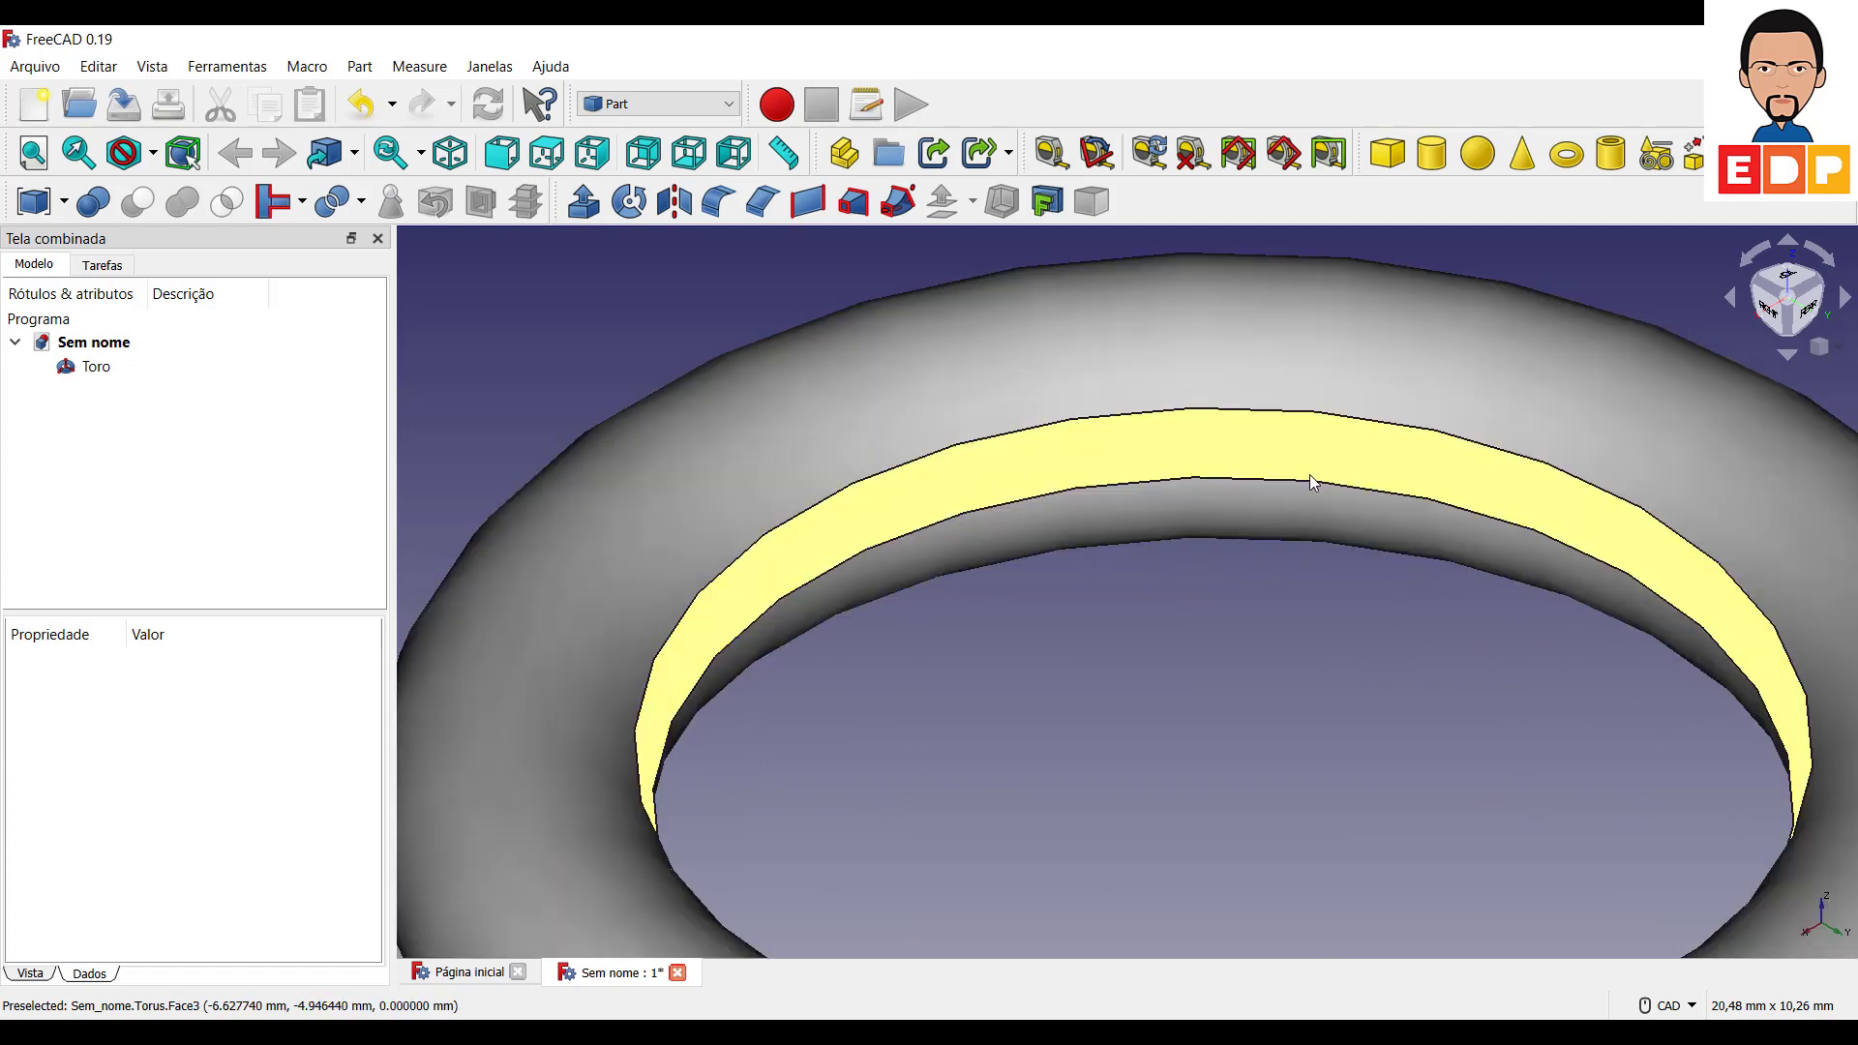
pyautogui.click(107, 369)
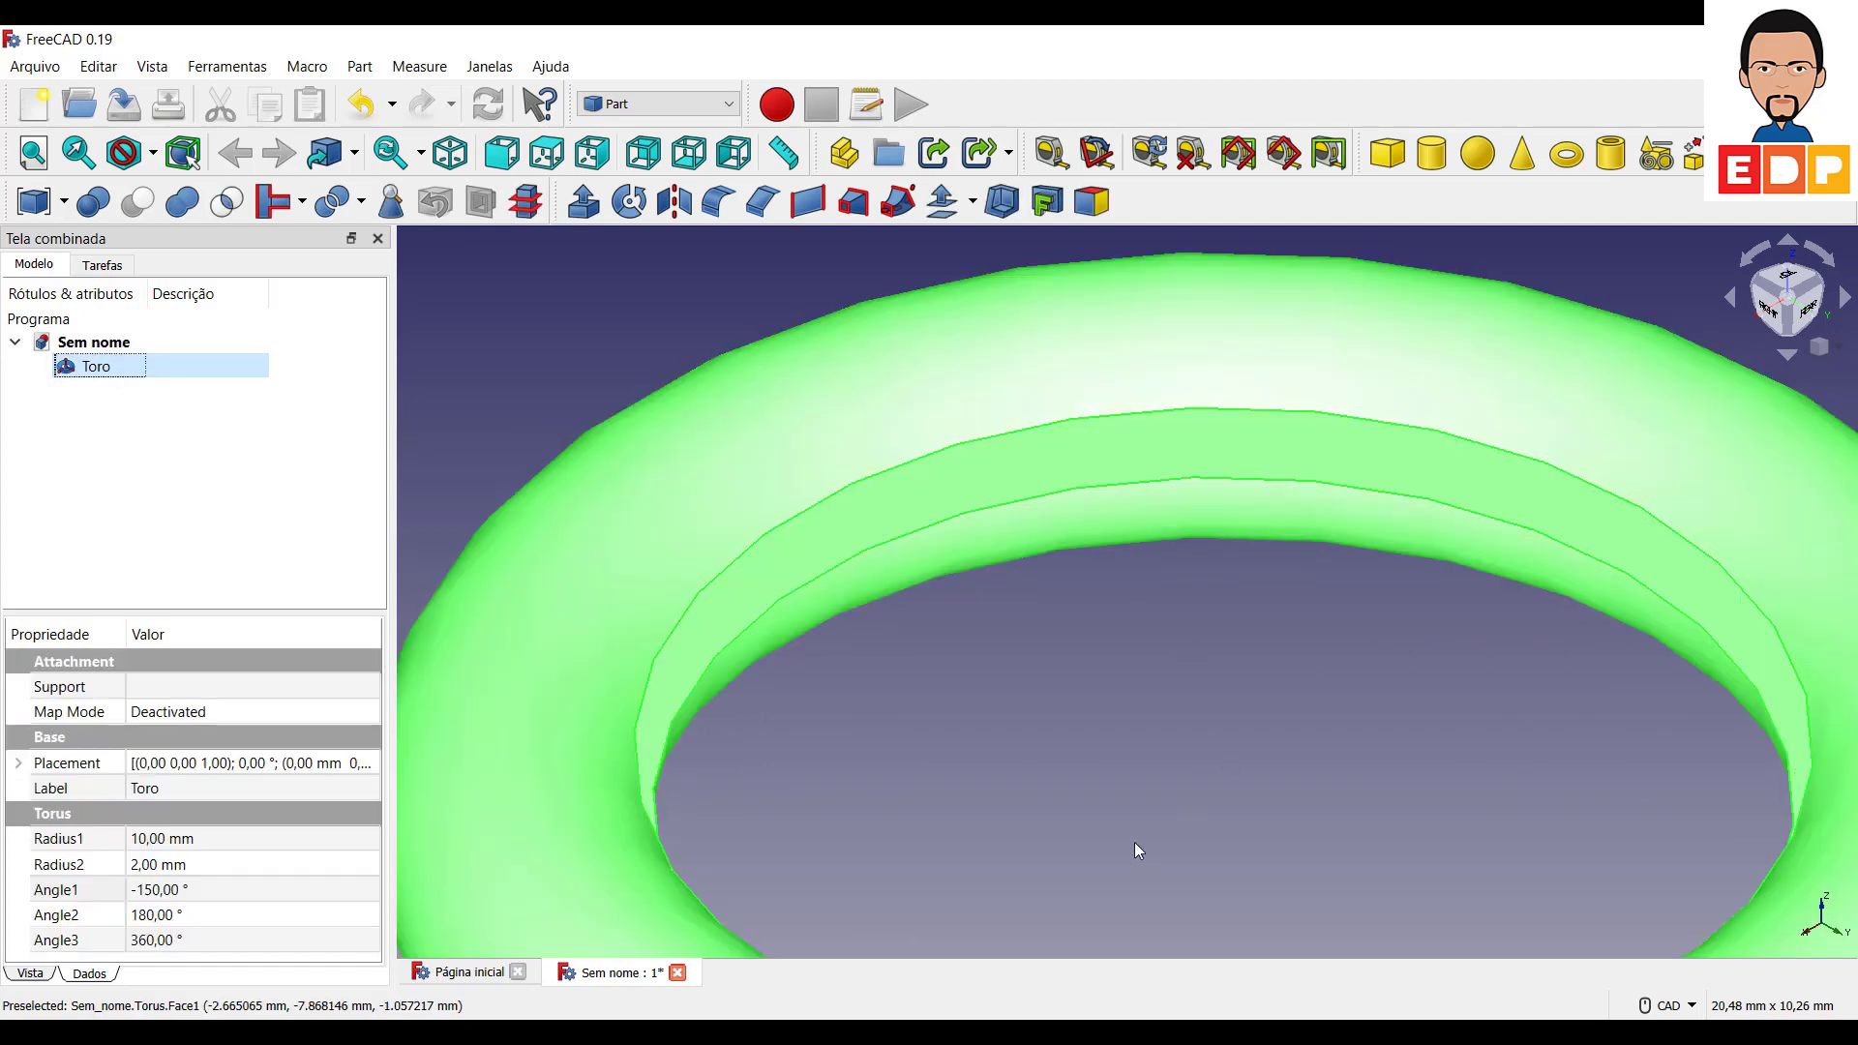
pyautogui.scroll(-4, 1098, 764)
pyautogui.moveTo(1125, 785); pyautogui.dragTo(1166, 629, button='middle')
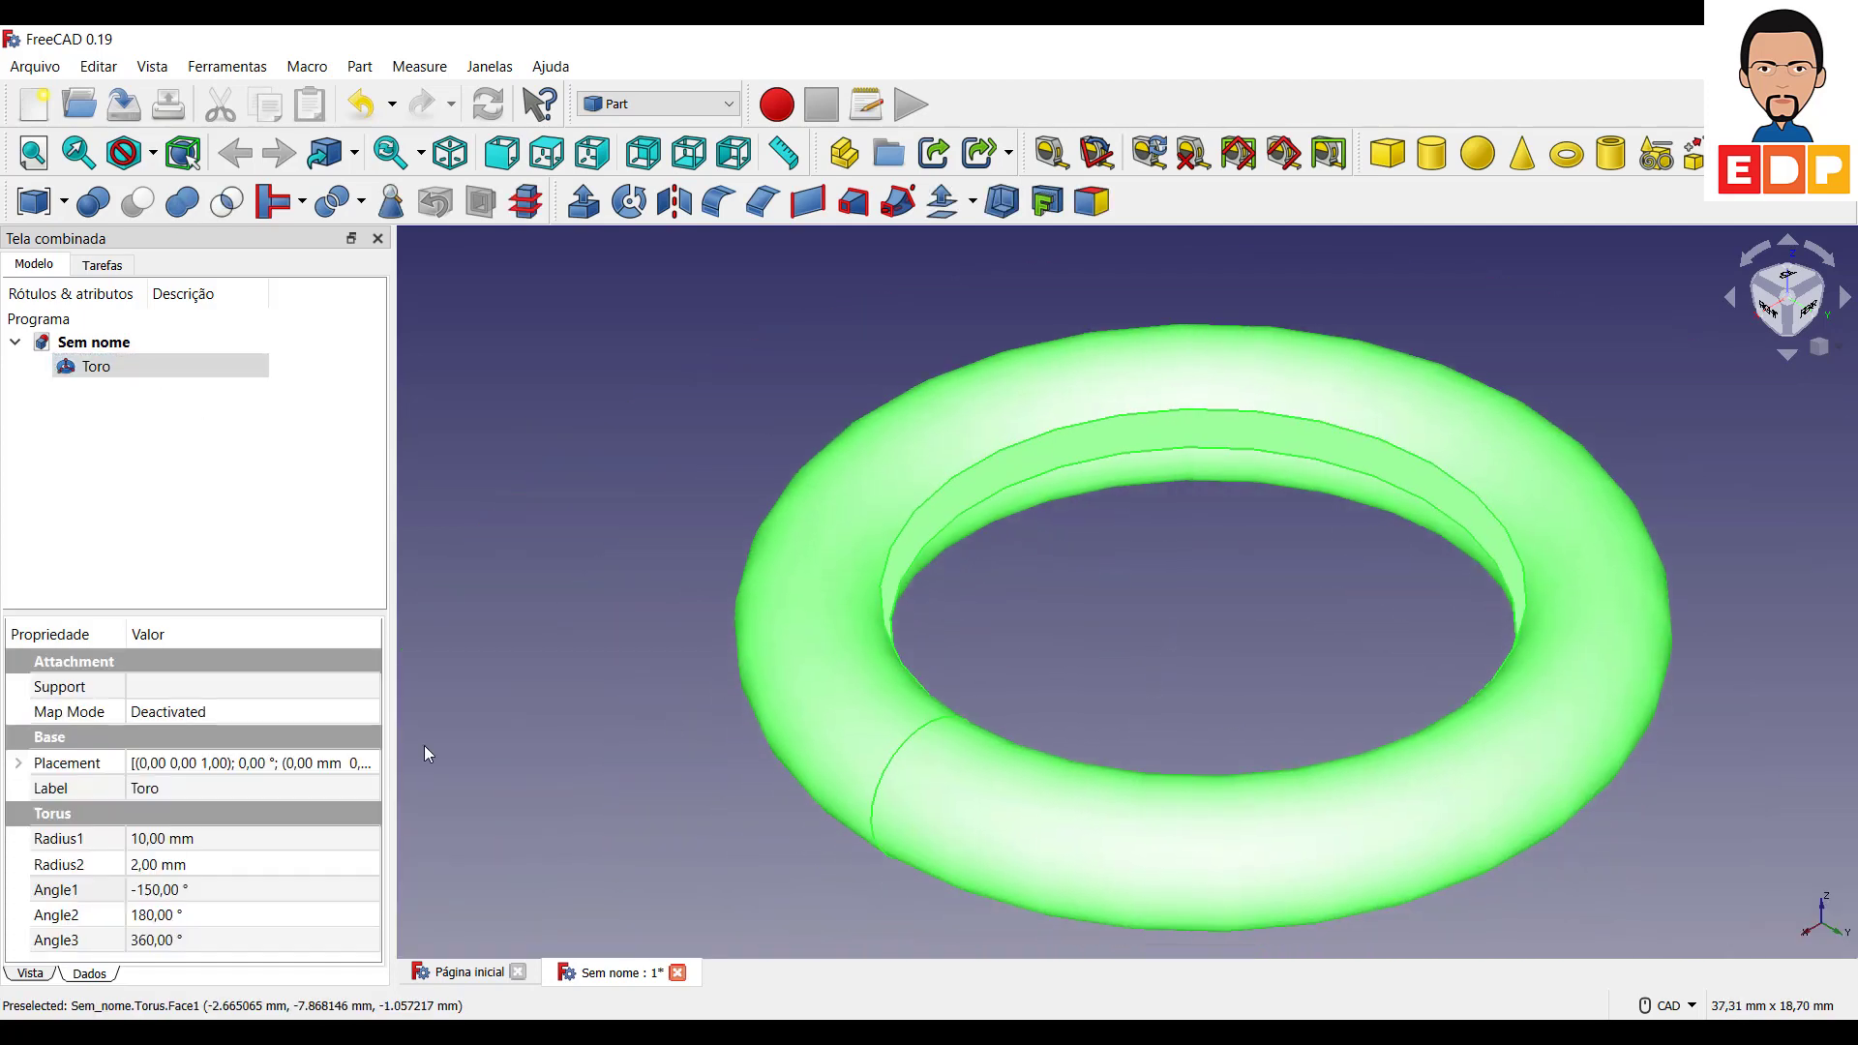
pyautogui.click(160, 890)
pyautogui.click(160, 891)
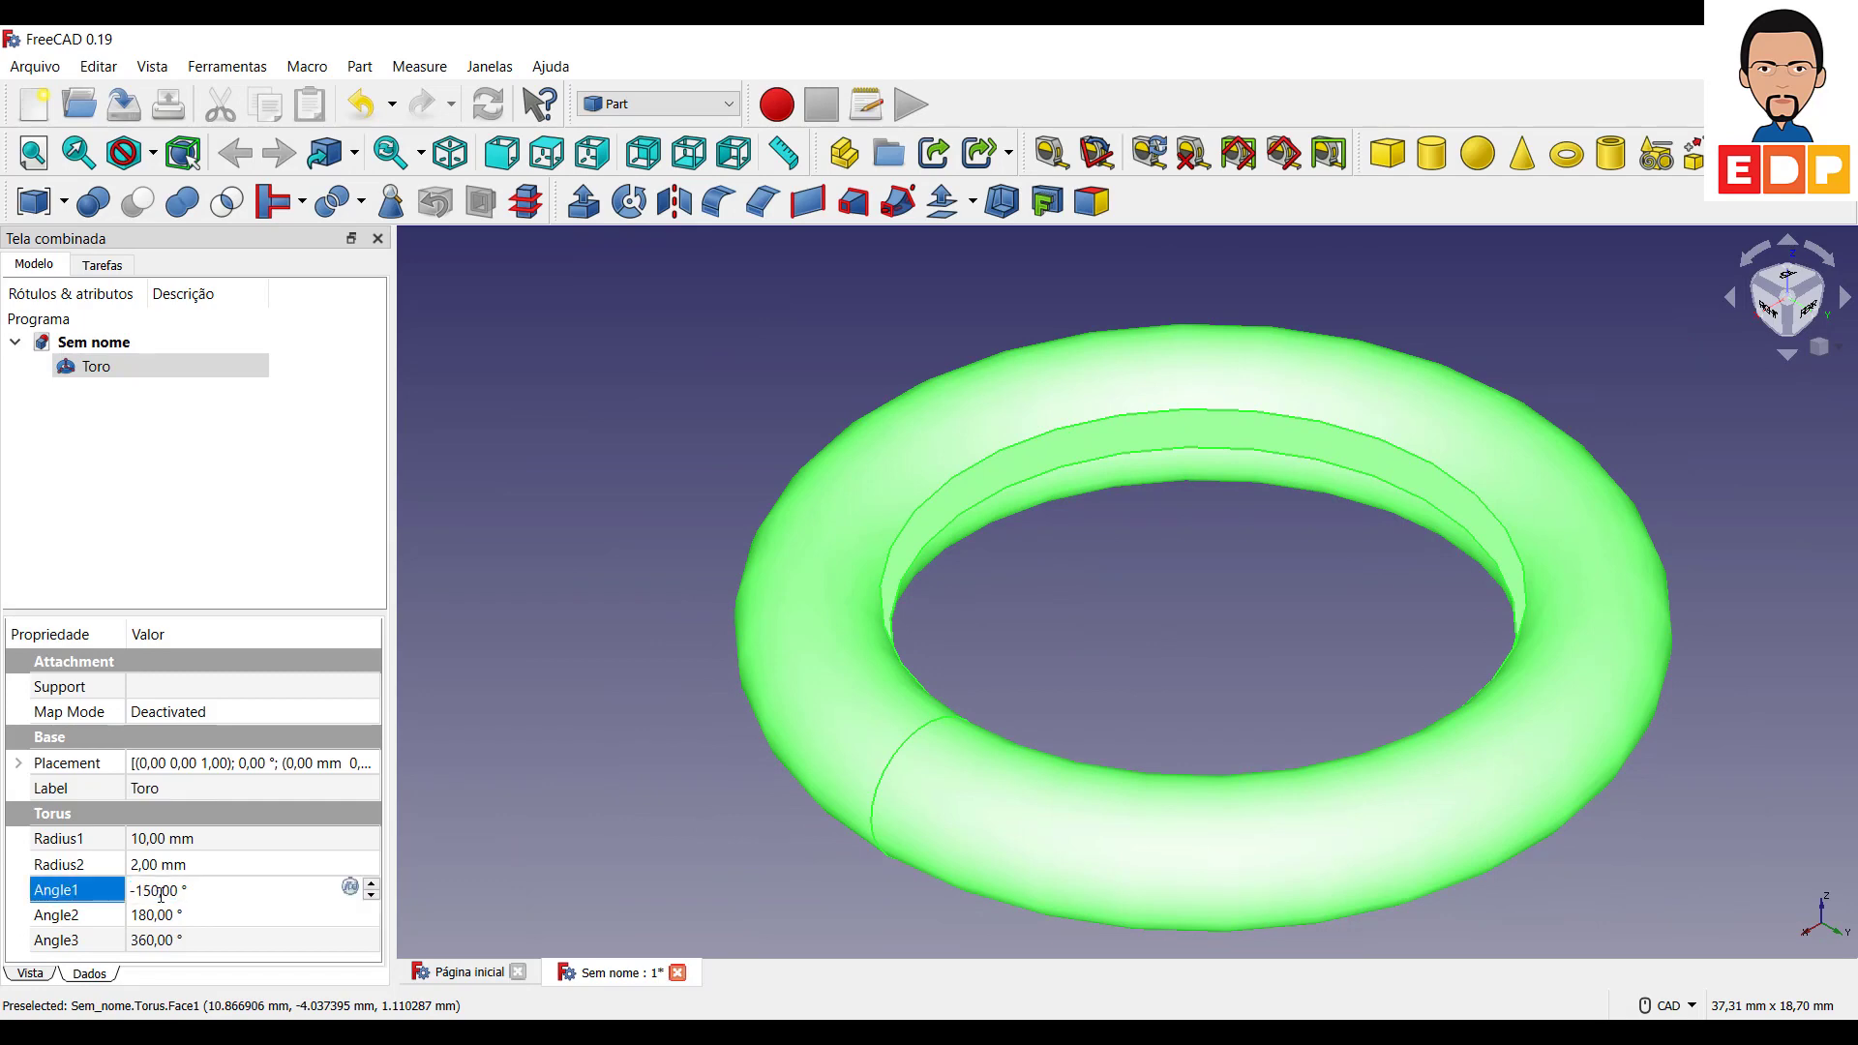
pyautogui.press('BackSpace')
pyautogui.write('8')
pyautogui.click(481, 808)
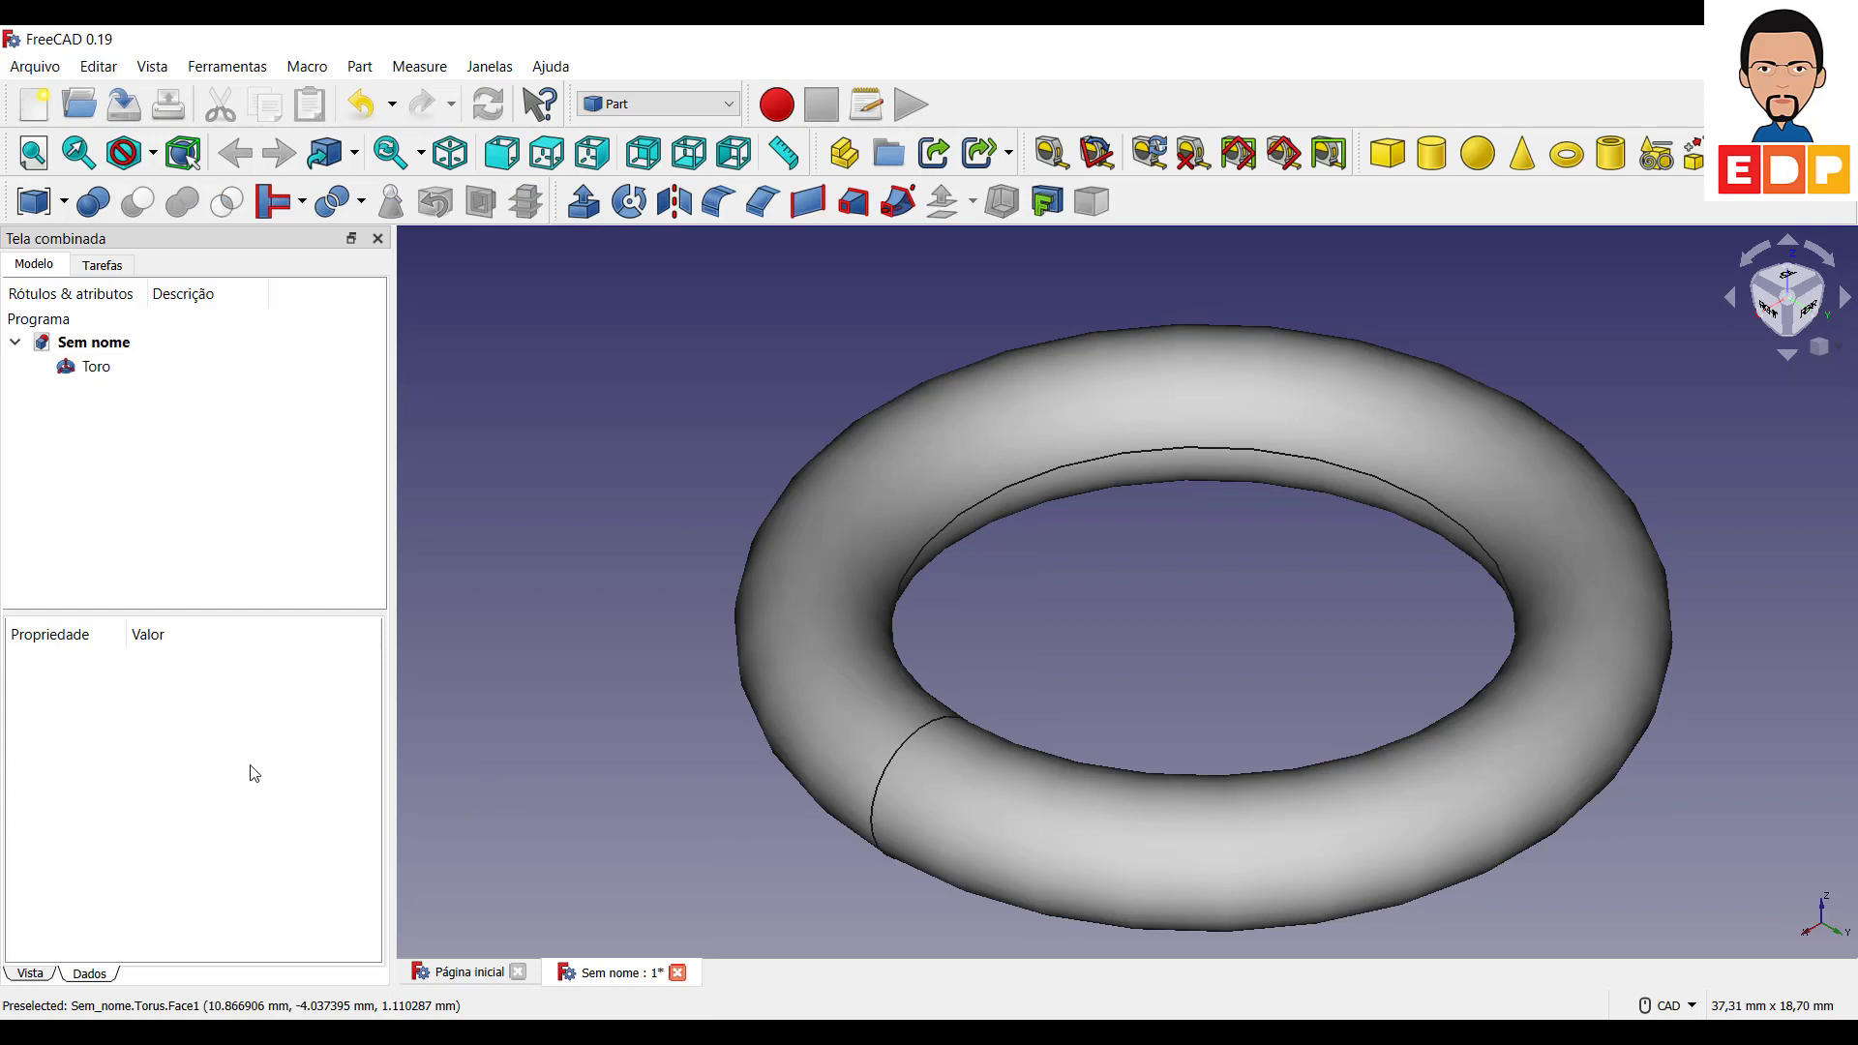
pyautogui.click(106, 378)
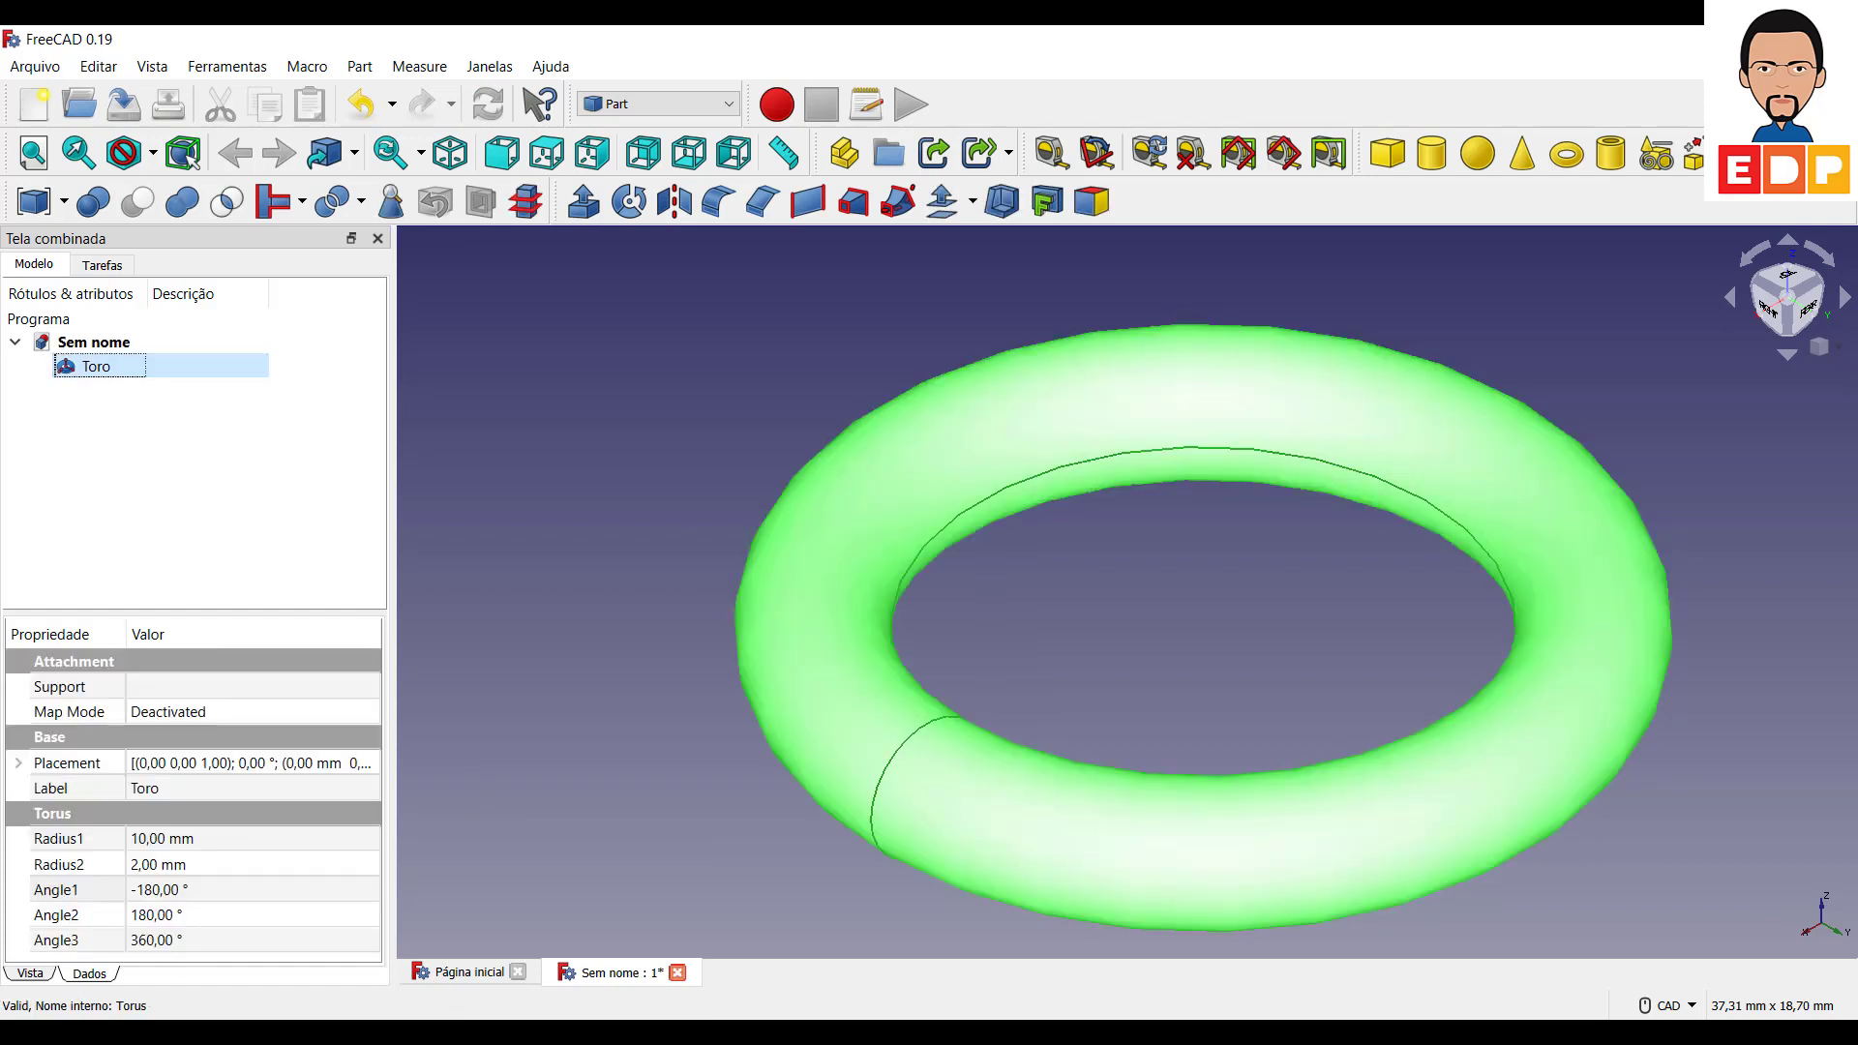
pyautogui.click(160, 921)
pyautogui.click(372, 921)
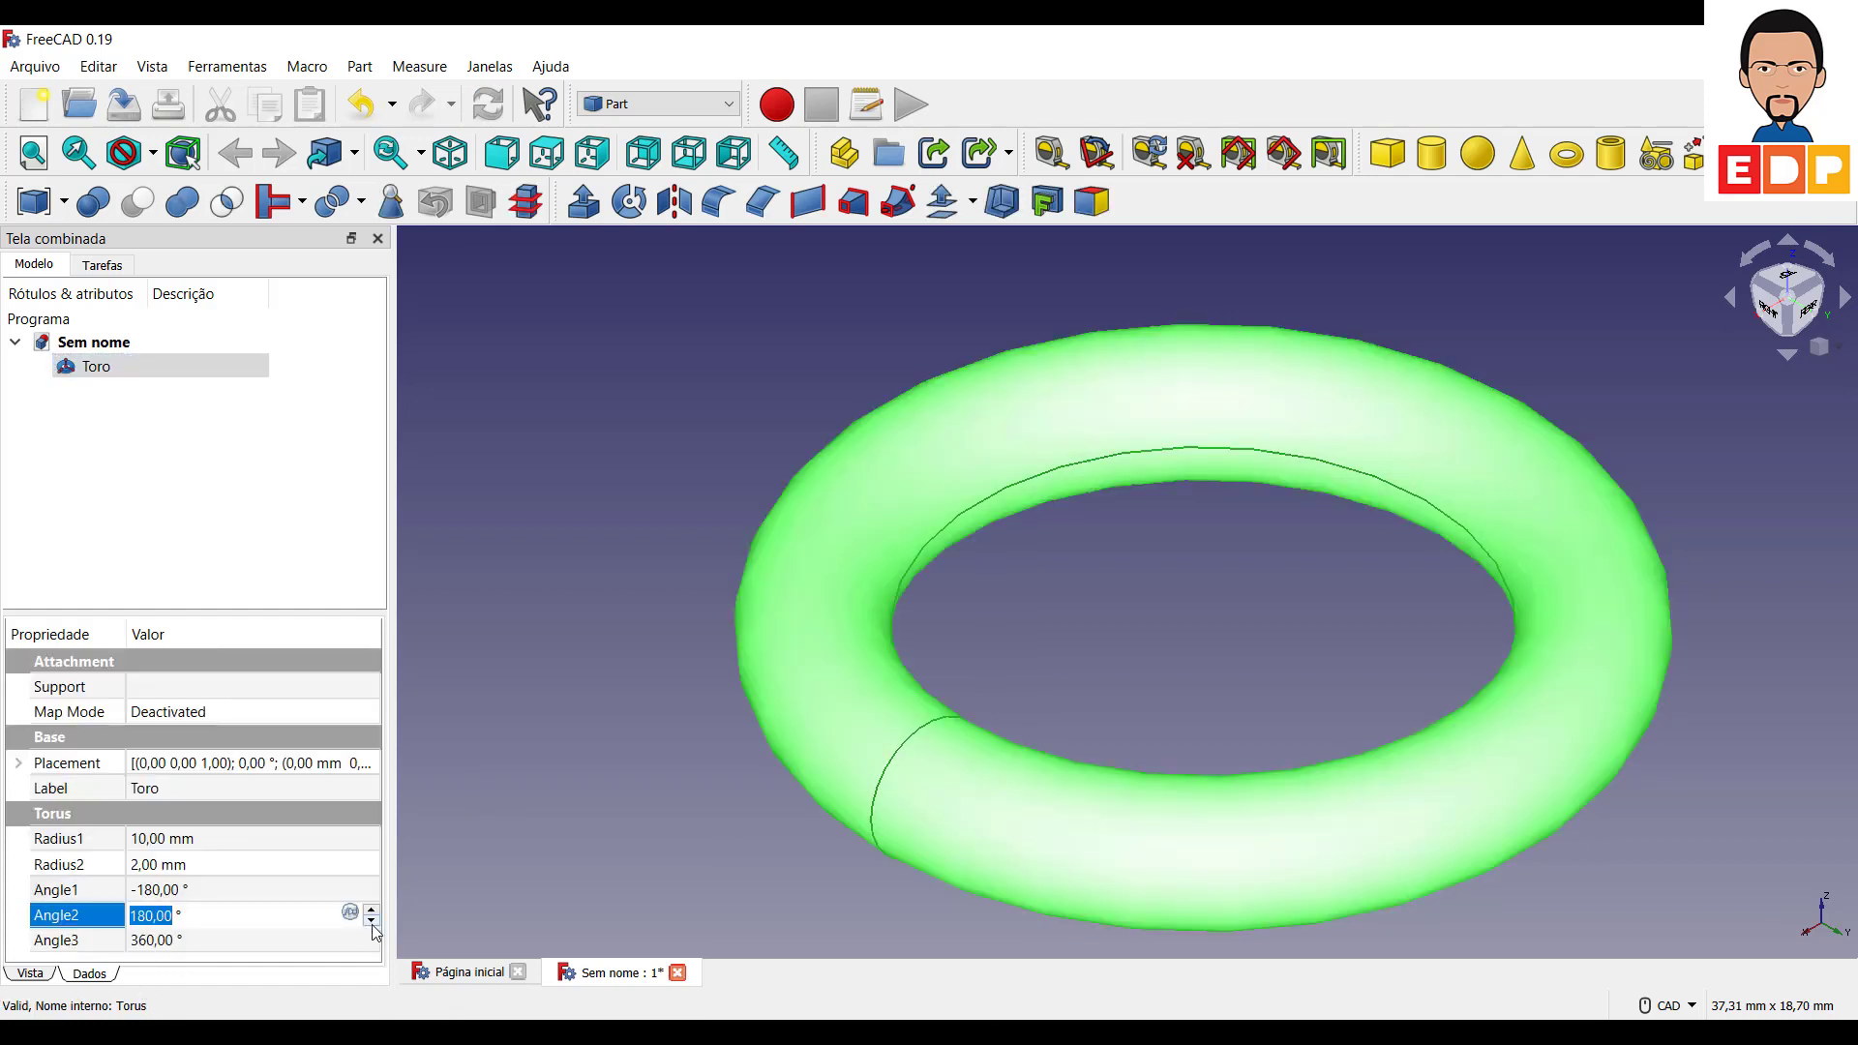
pyautogui.write('15')
pyautogui.write('0')
pyautogui.scroll(-4, 1205, 494)
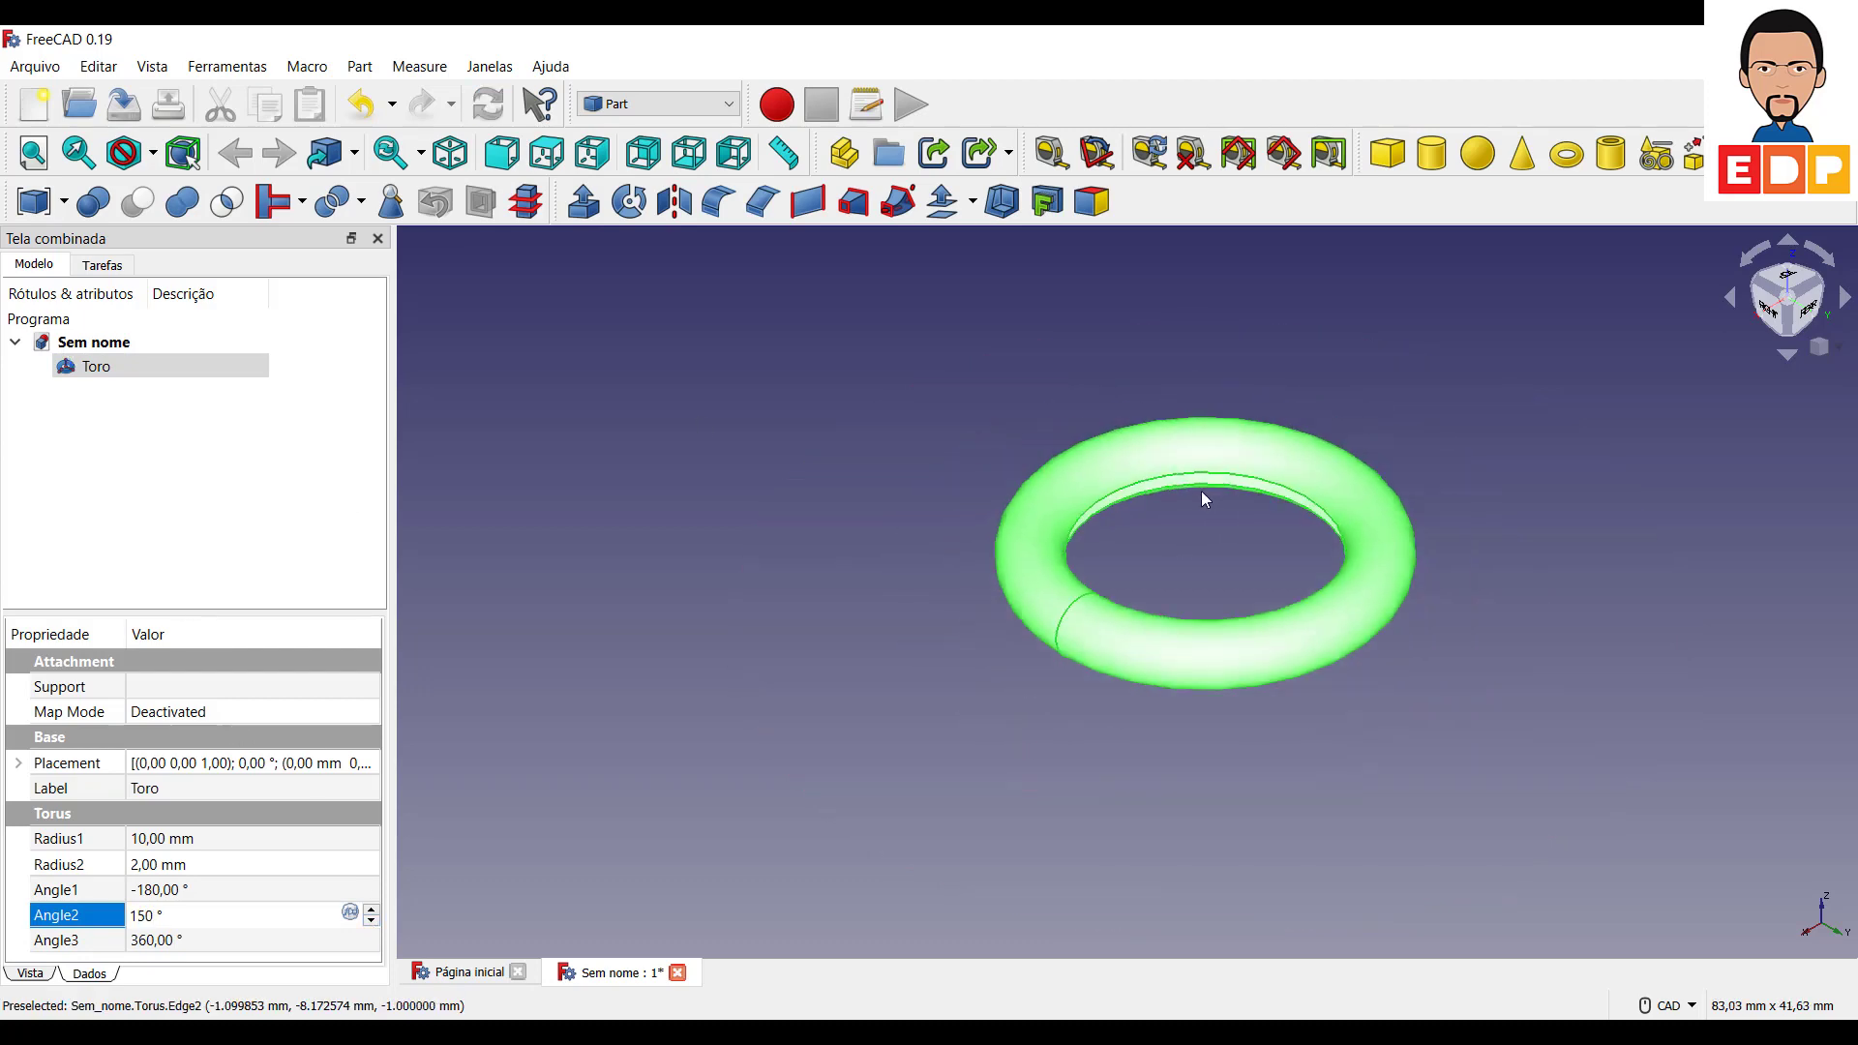
pyautogui.scroll(4, 1210, 522)
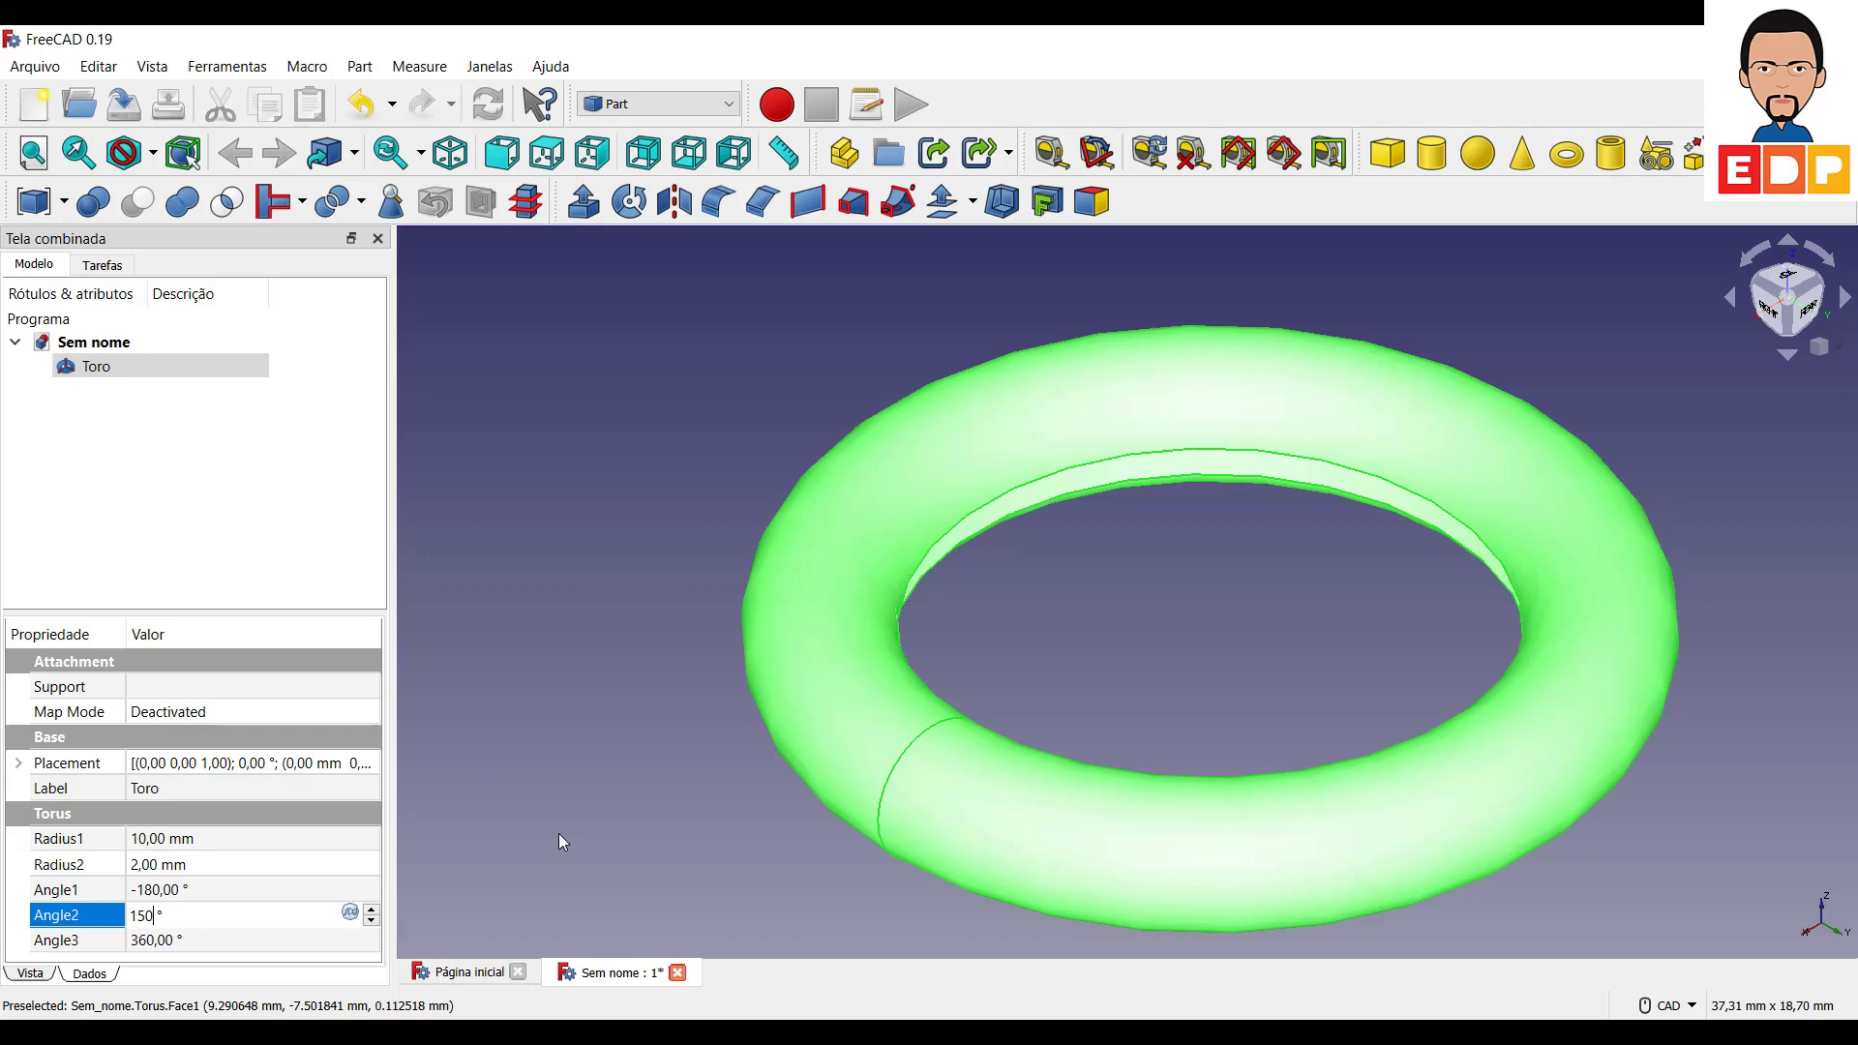
pyautogui.press('BackSpace')
pyautogui.press('BackSpace')
pyautogui.write('80')
pyautogui.click(520, 792)
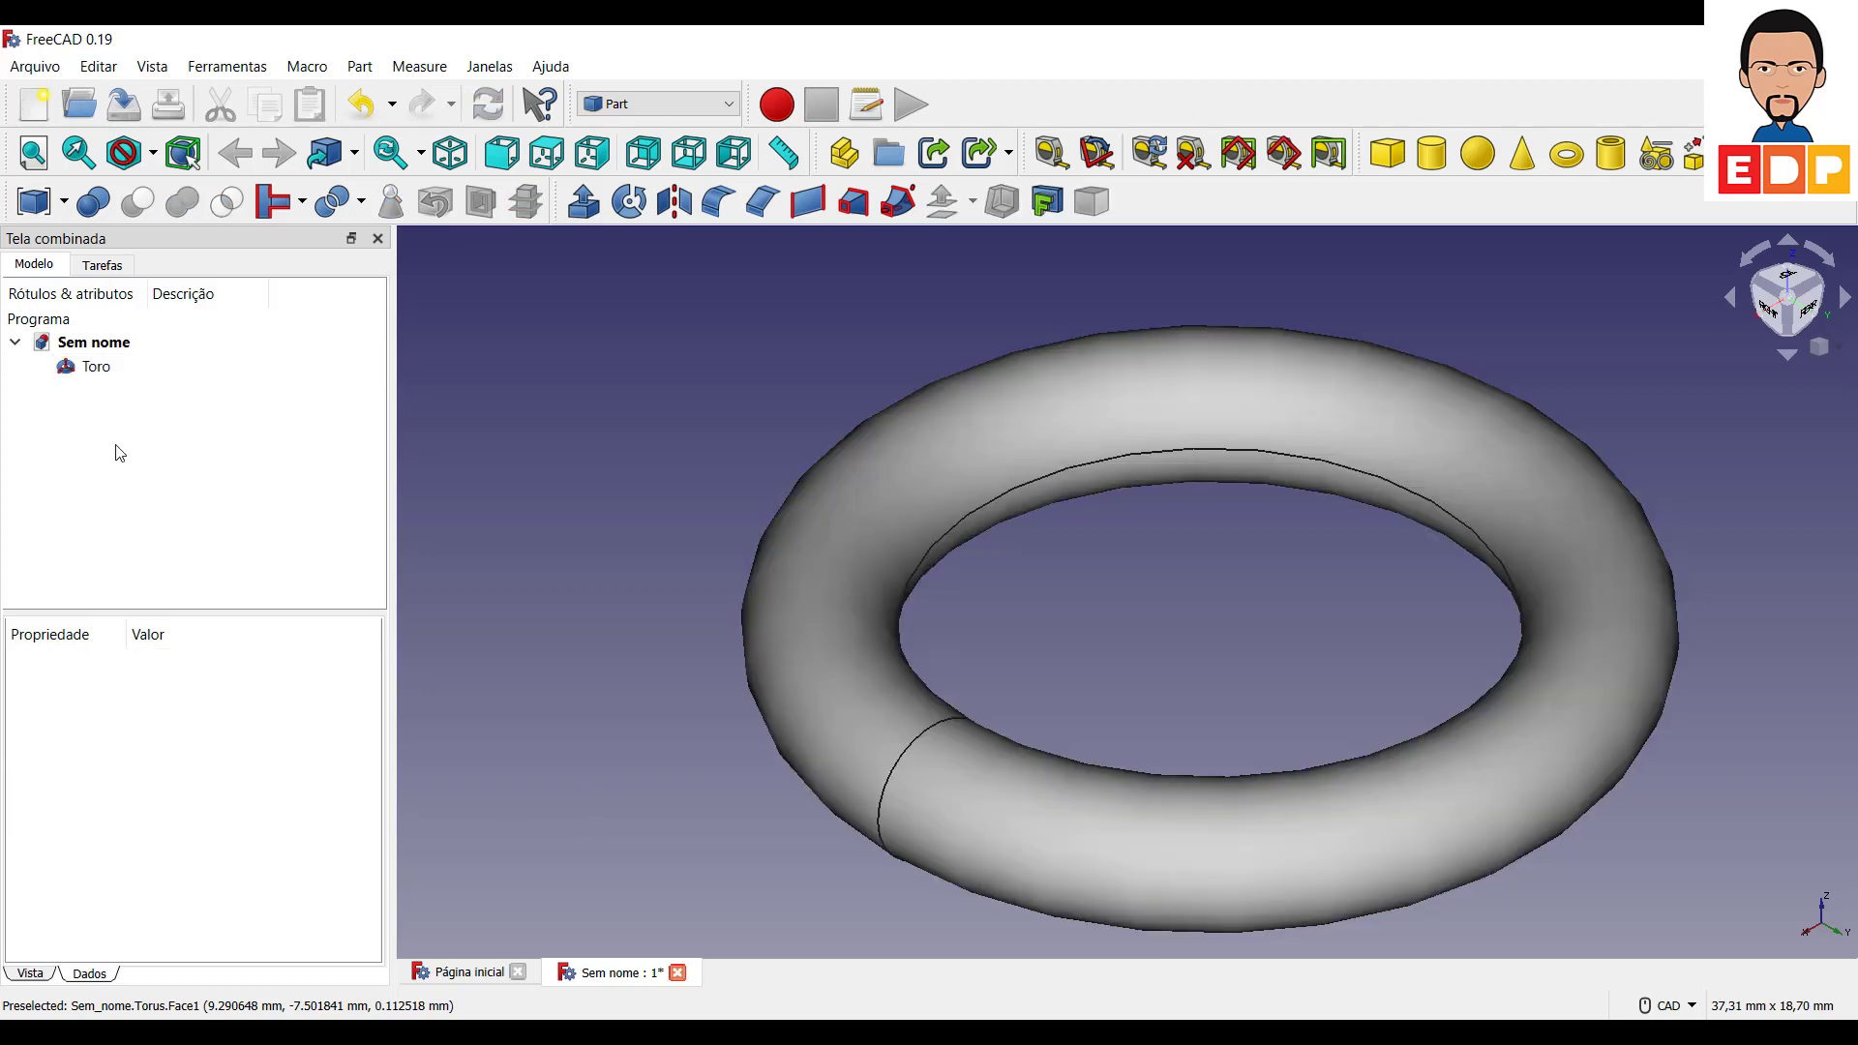
pyautogui.click(95, 369)
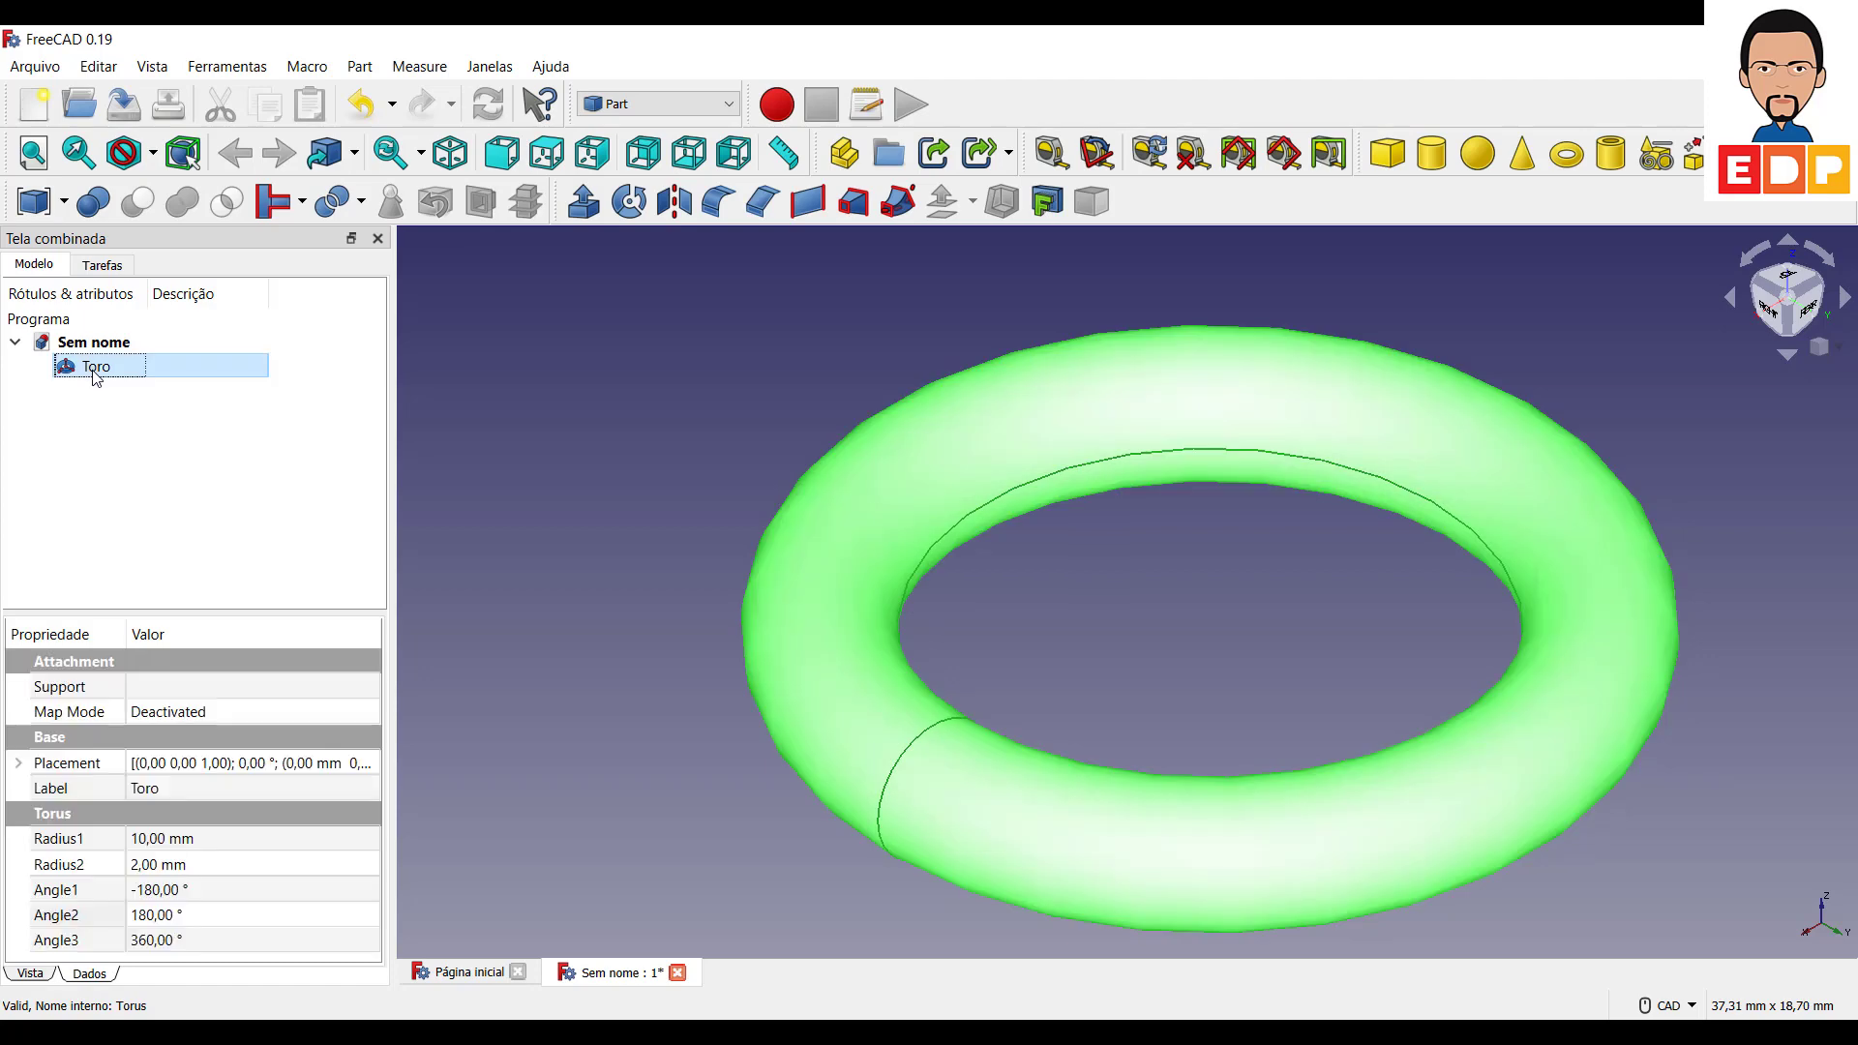
pyautogui.click(140, 941)
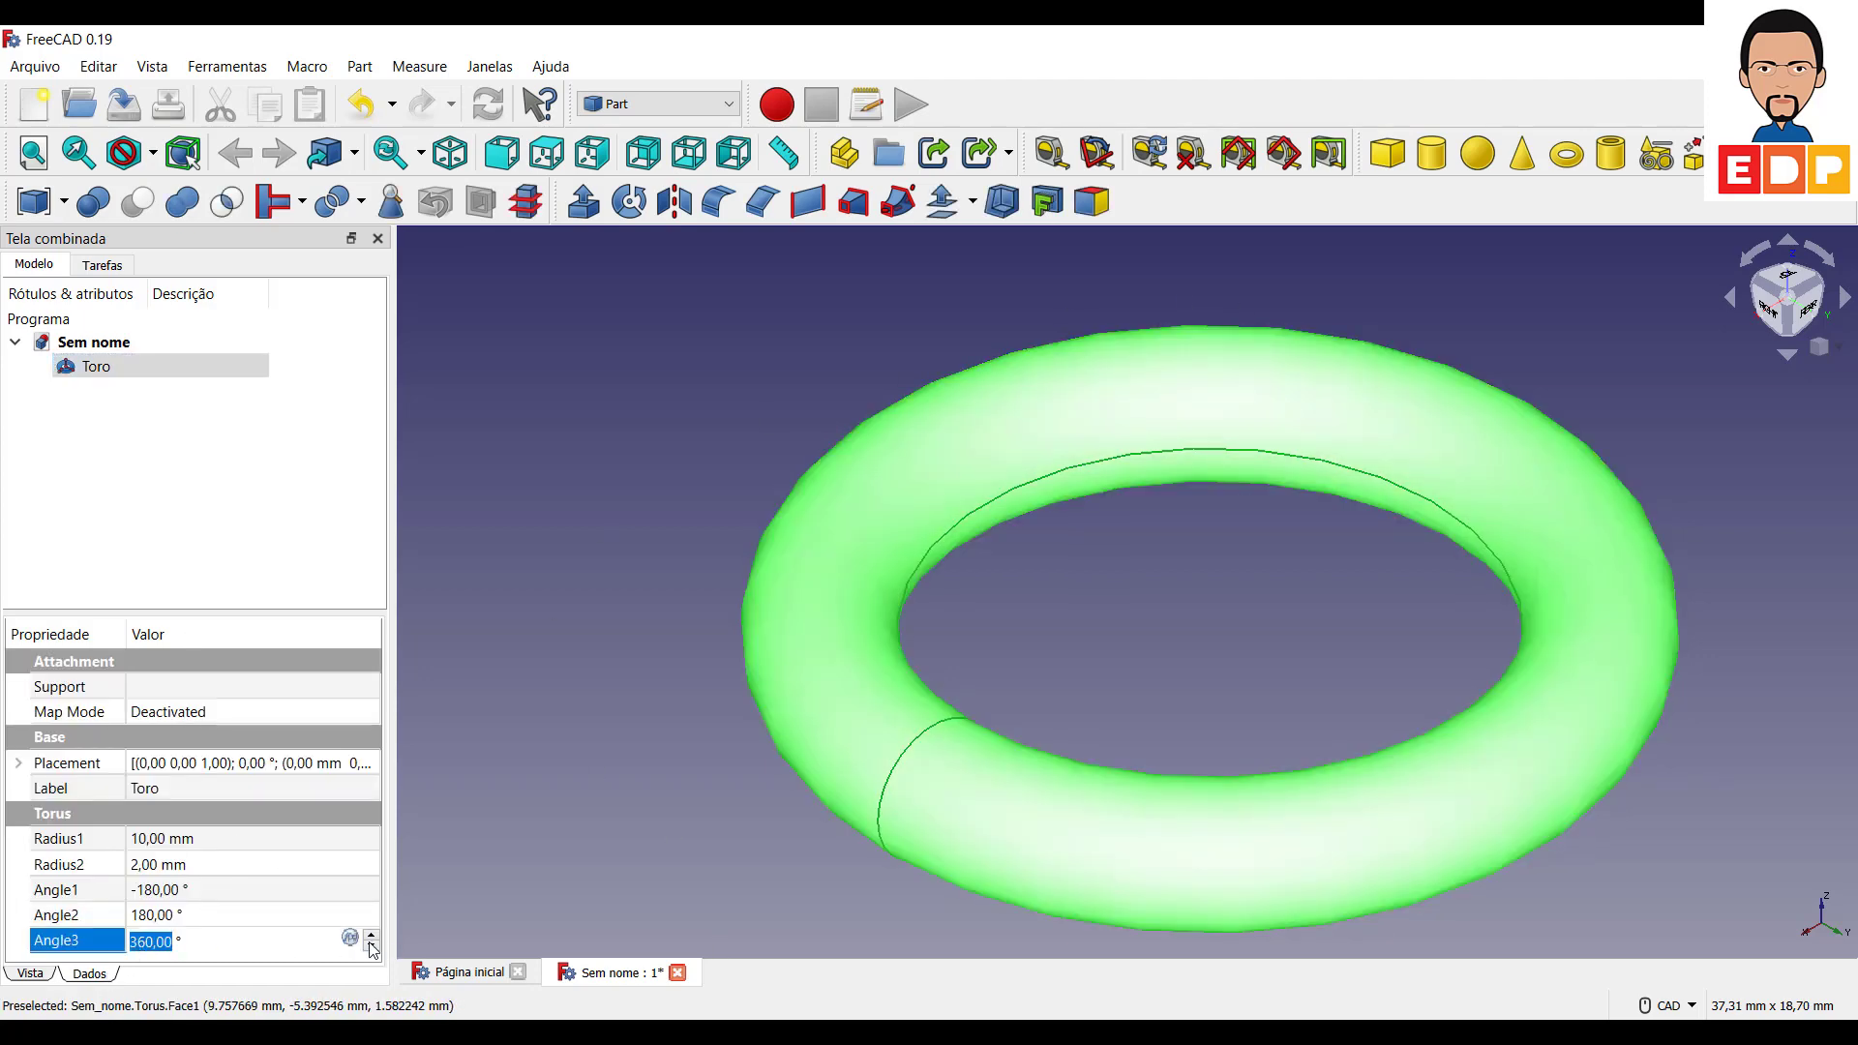
pyautogui.write('1')
pyautogui.write('80')
pyautogui.press('Return')
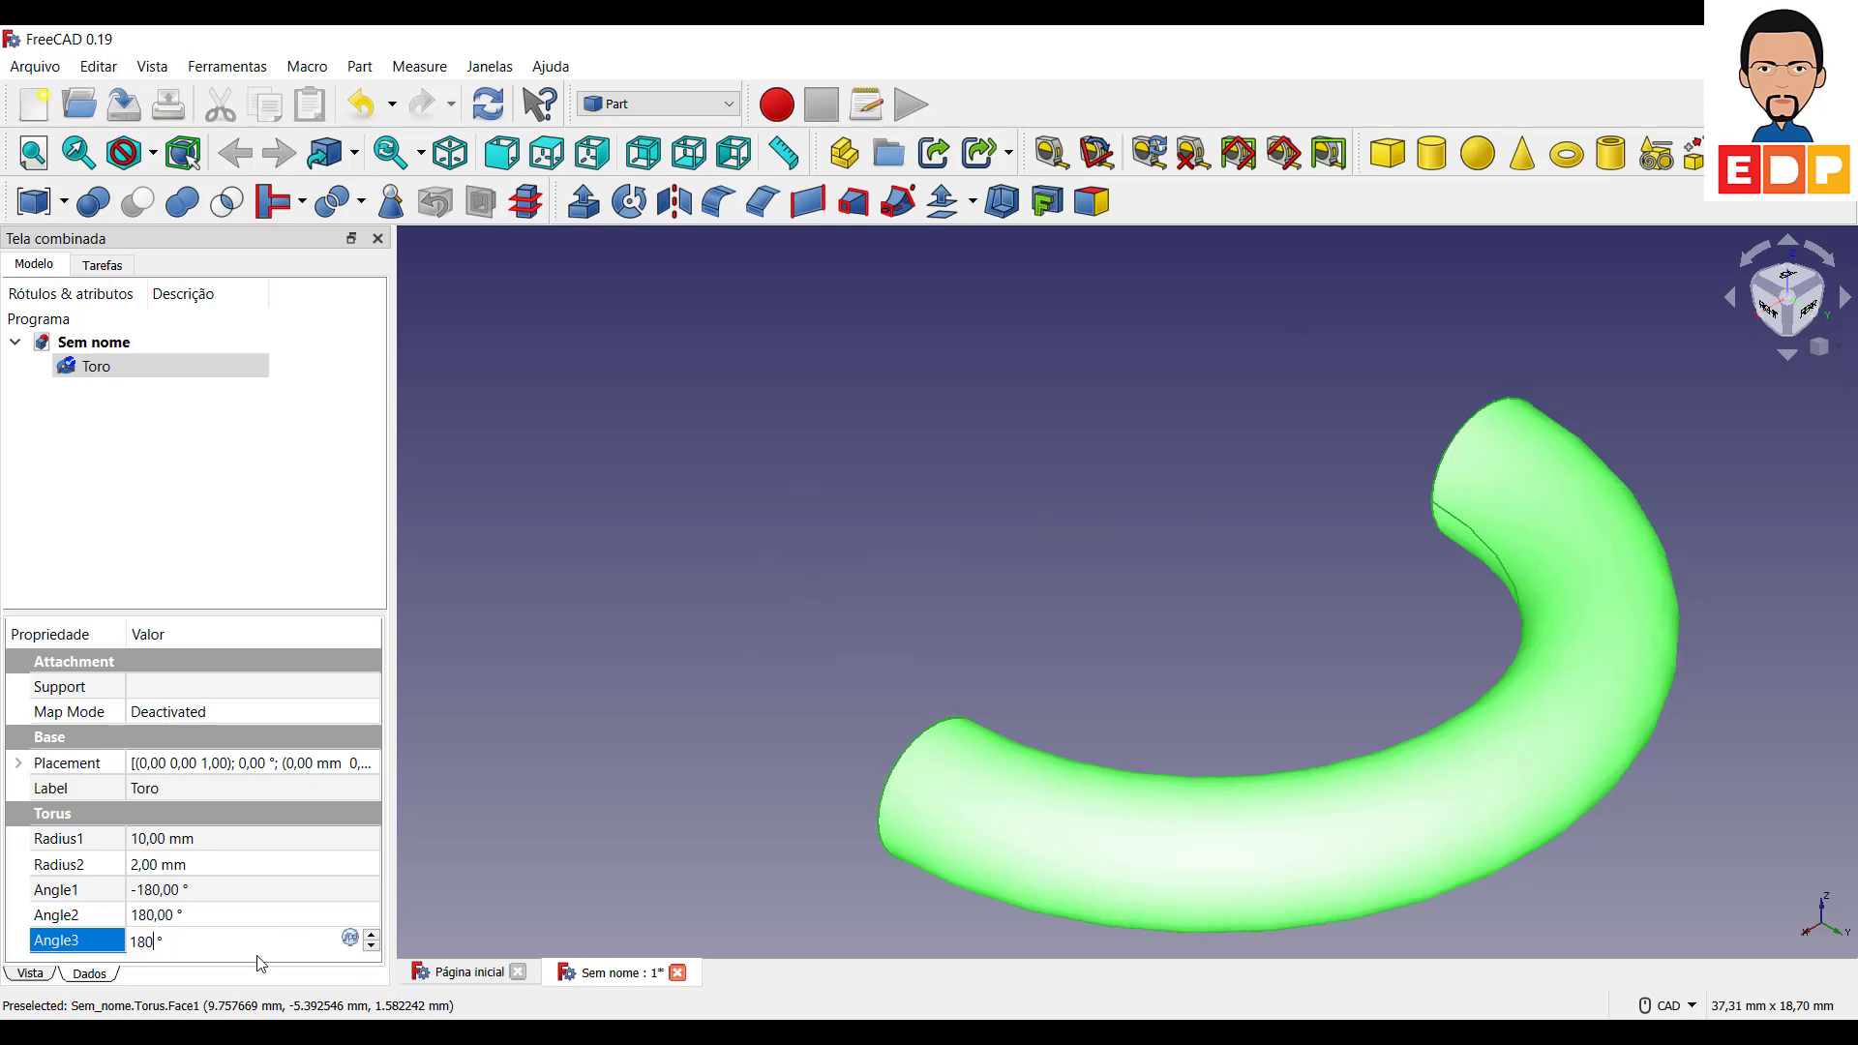
pyautogui.moveTo(1356, 645)
pyautogui.mouseDown(button='middle')
pyautogui.moveTo(1075, 369)
pyautogui.moveTo(1188, 523)
pyautogui.mouseUp(button='middle')
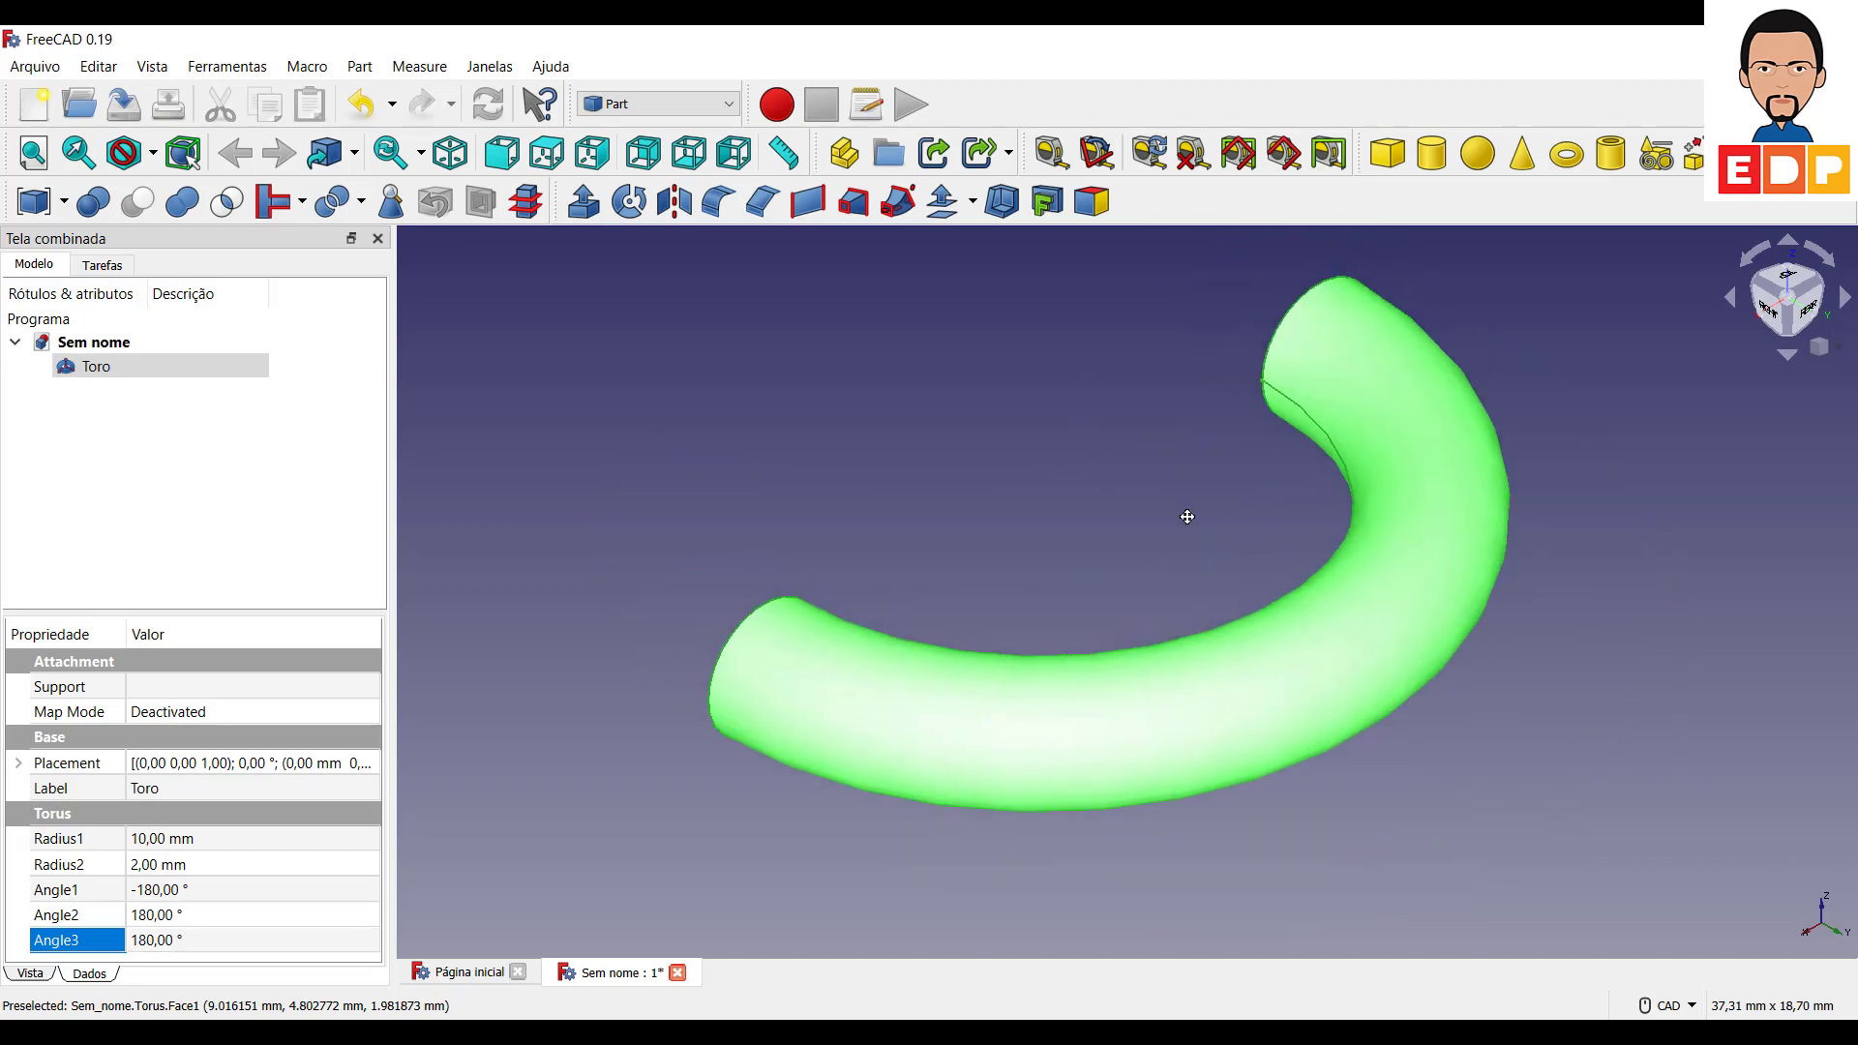
pyautogui.click(1149, 756)
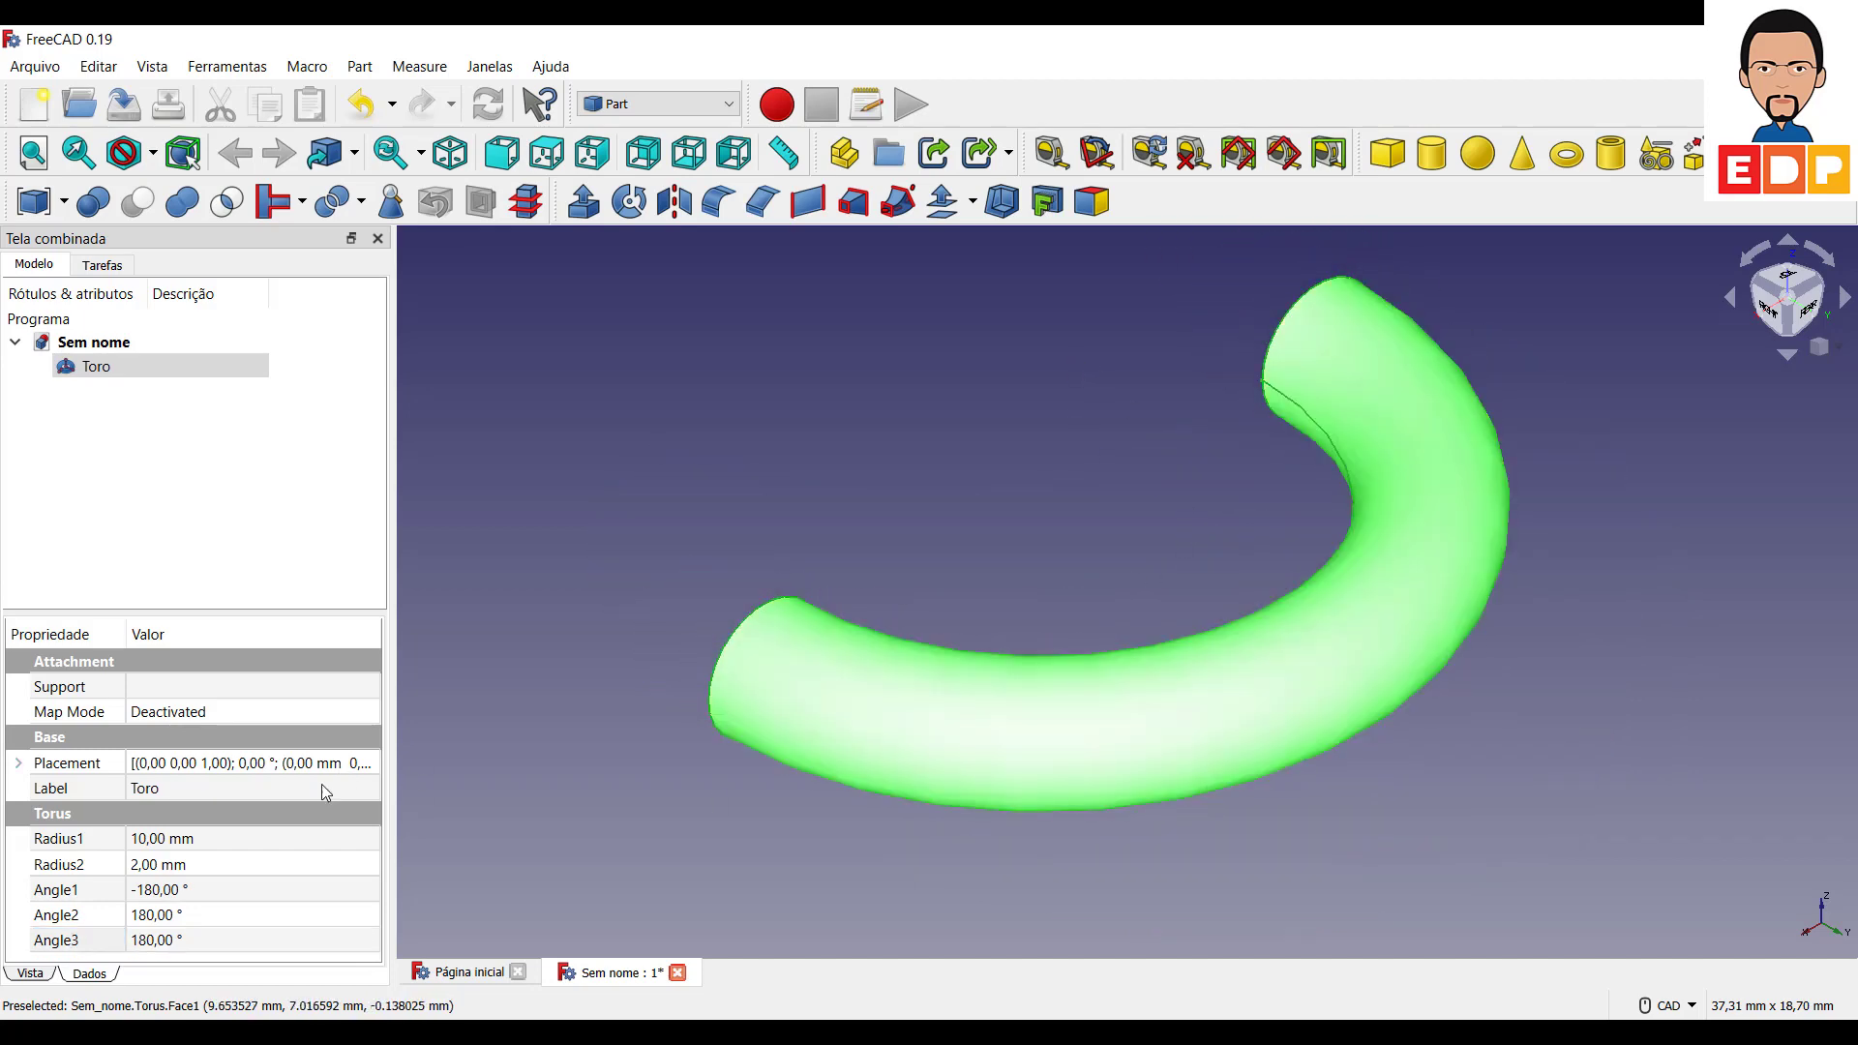
pyautogui.click(153, 940)
pyautogui.write('360')
pyautogui.press('Return')
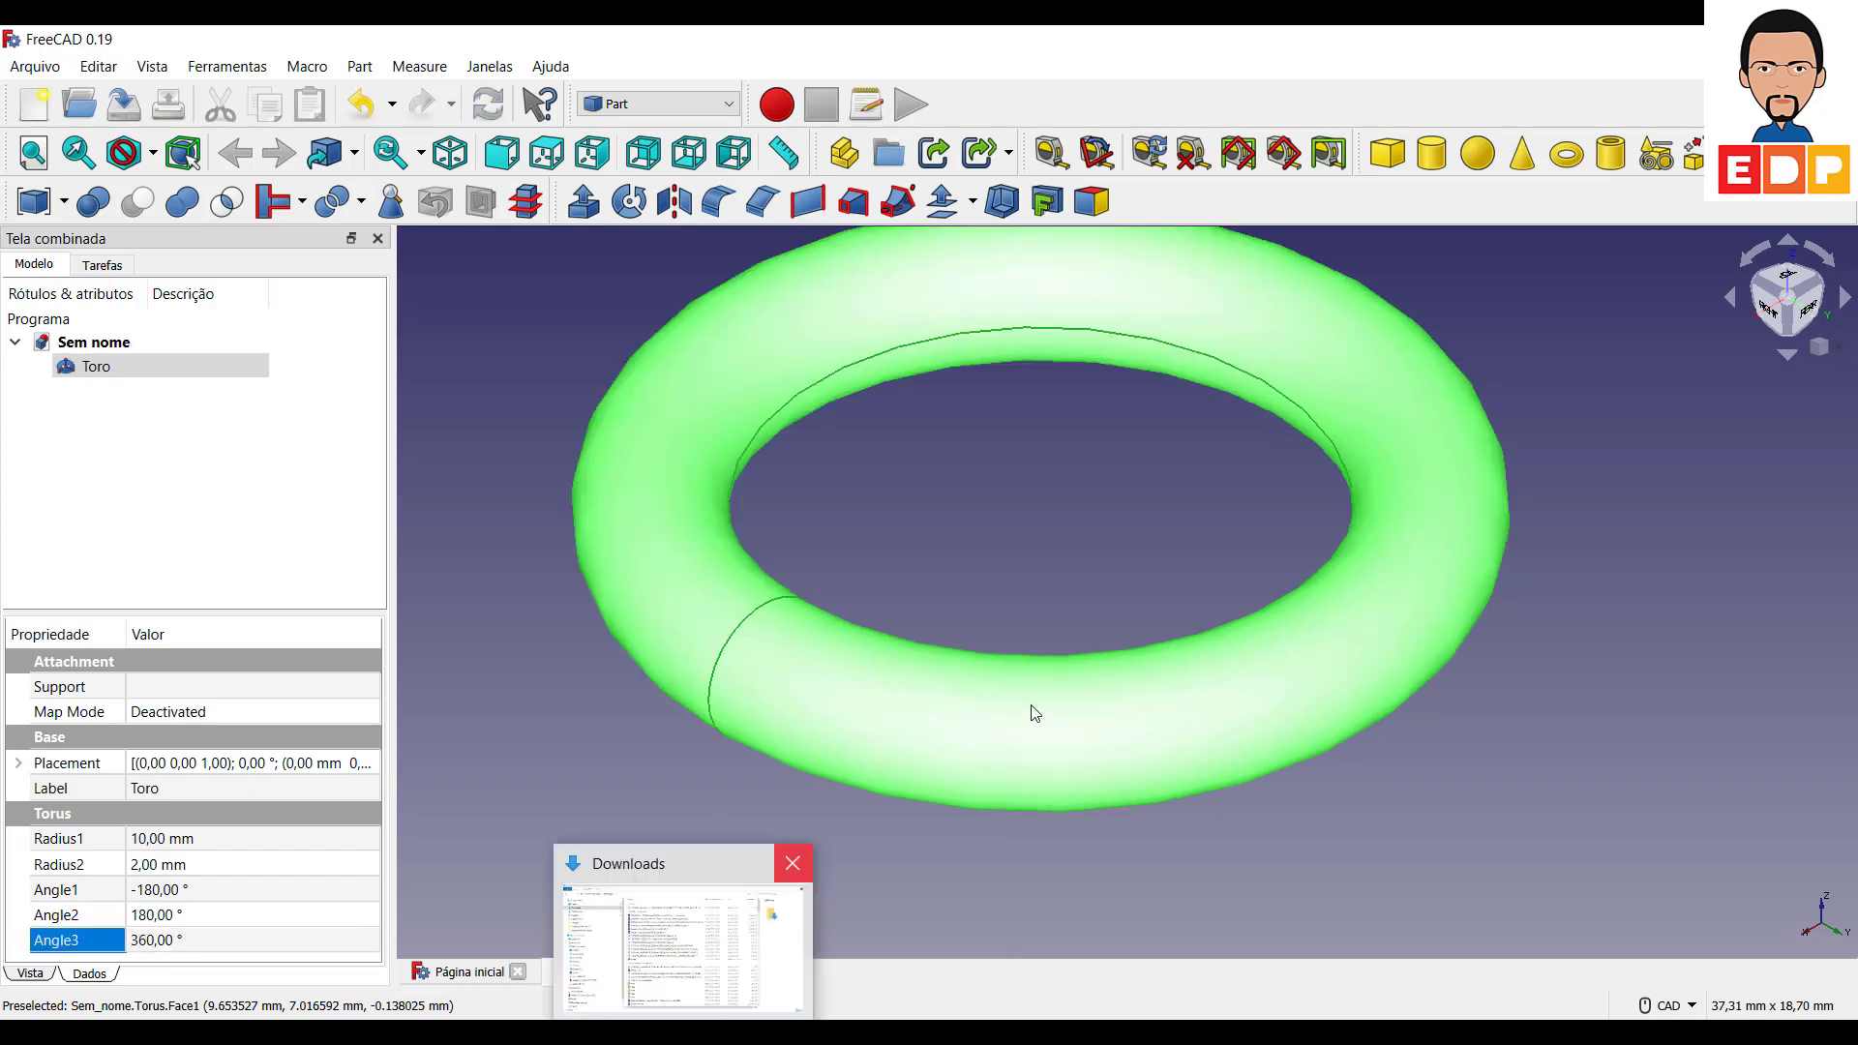
pyautogui.moveTo(1120, 713); pyautogui.dragTo(1310, 820, button='middle')
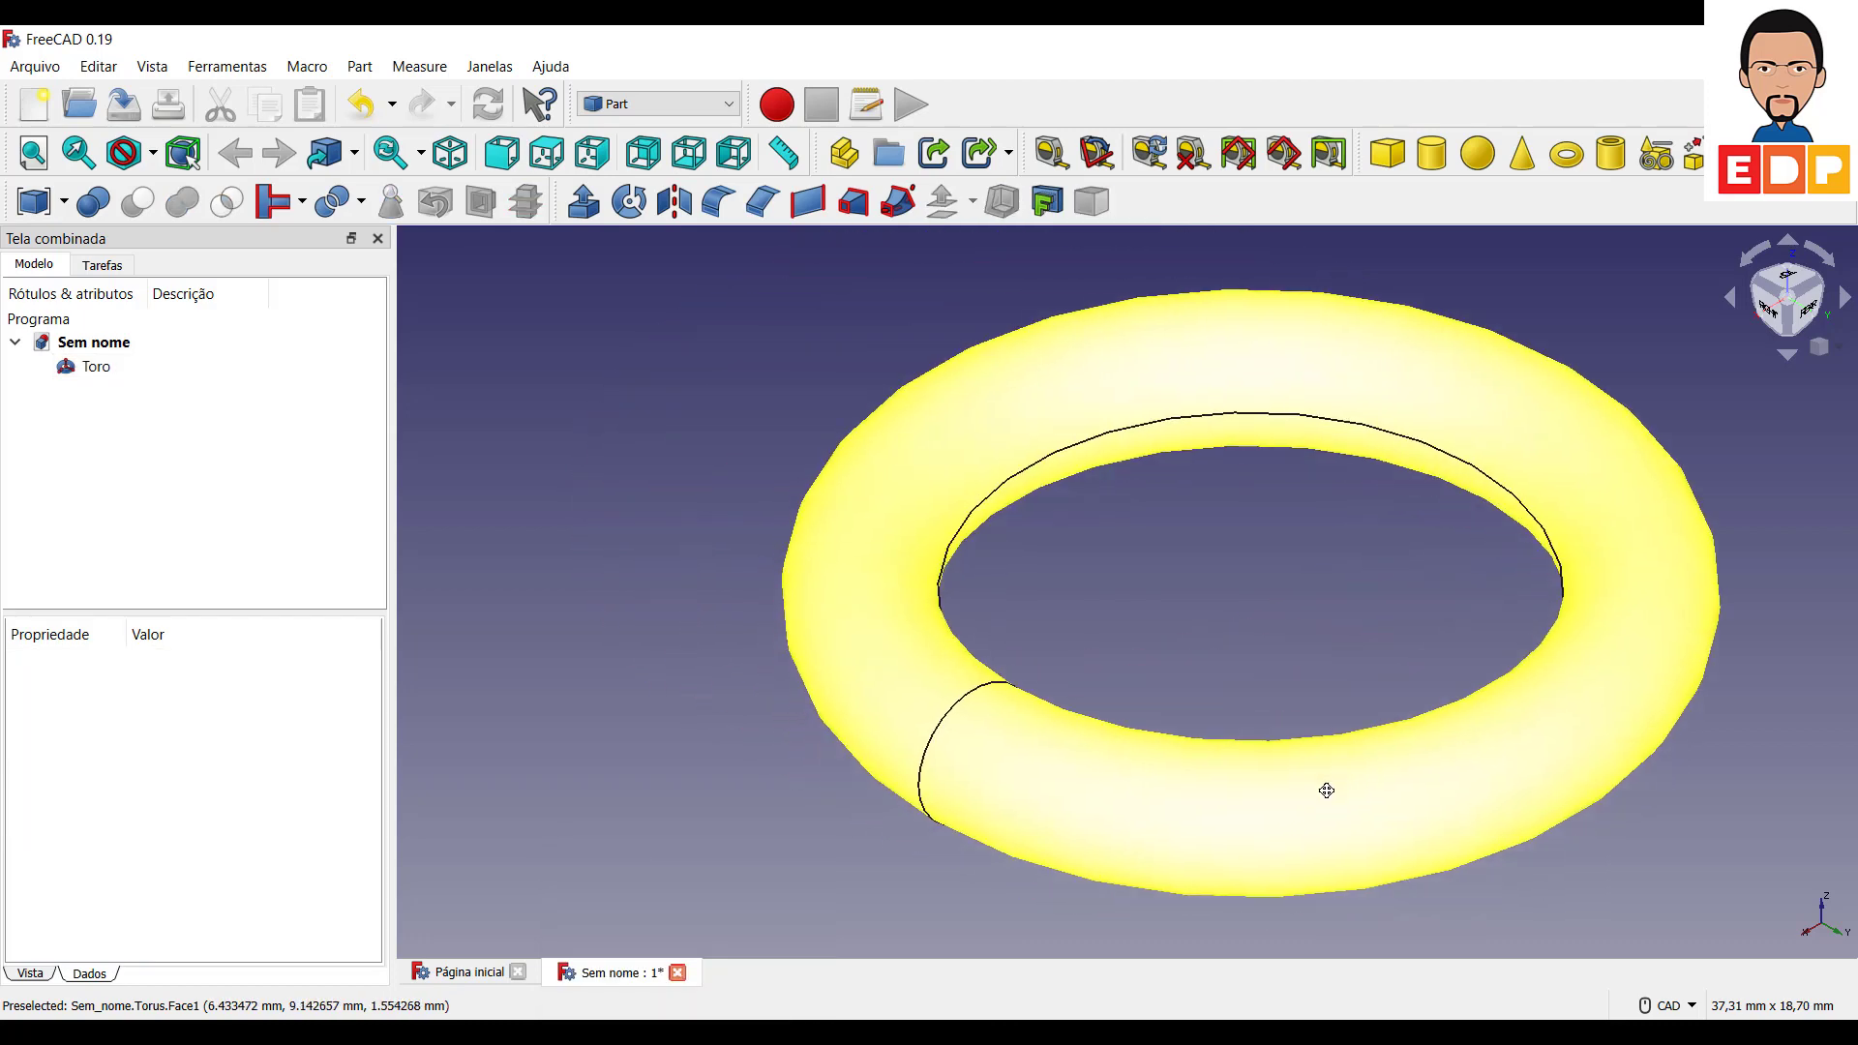
pyautogui.scroll(-2, 1071, 627)
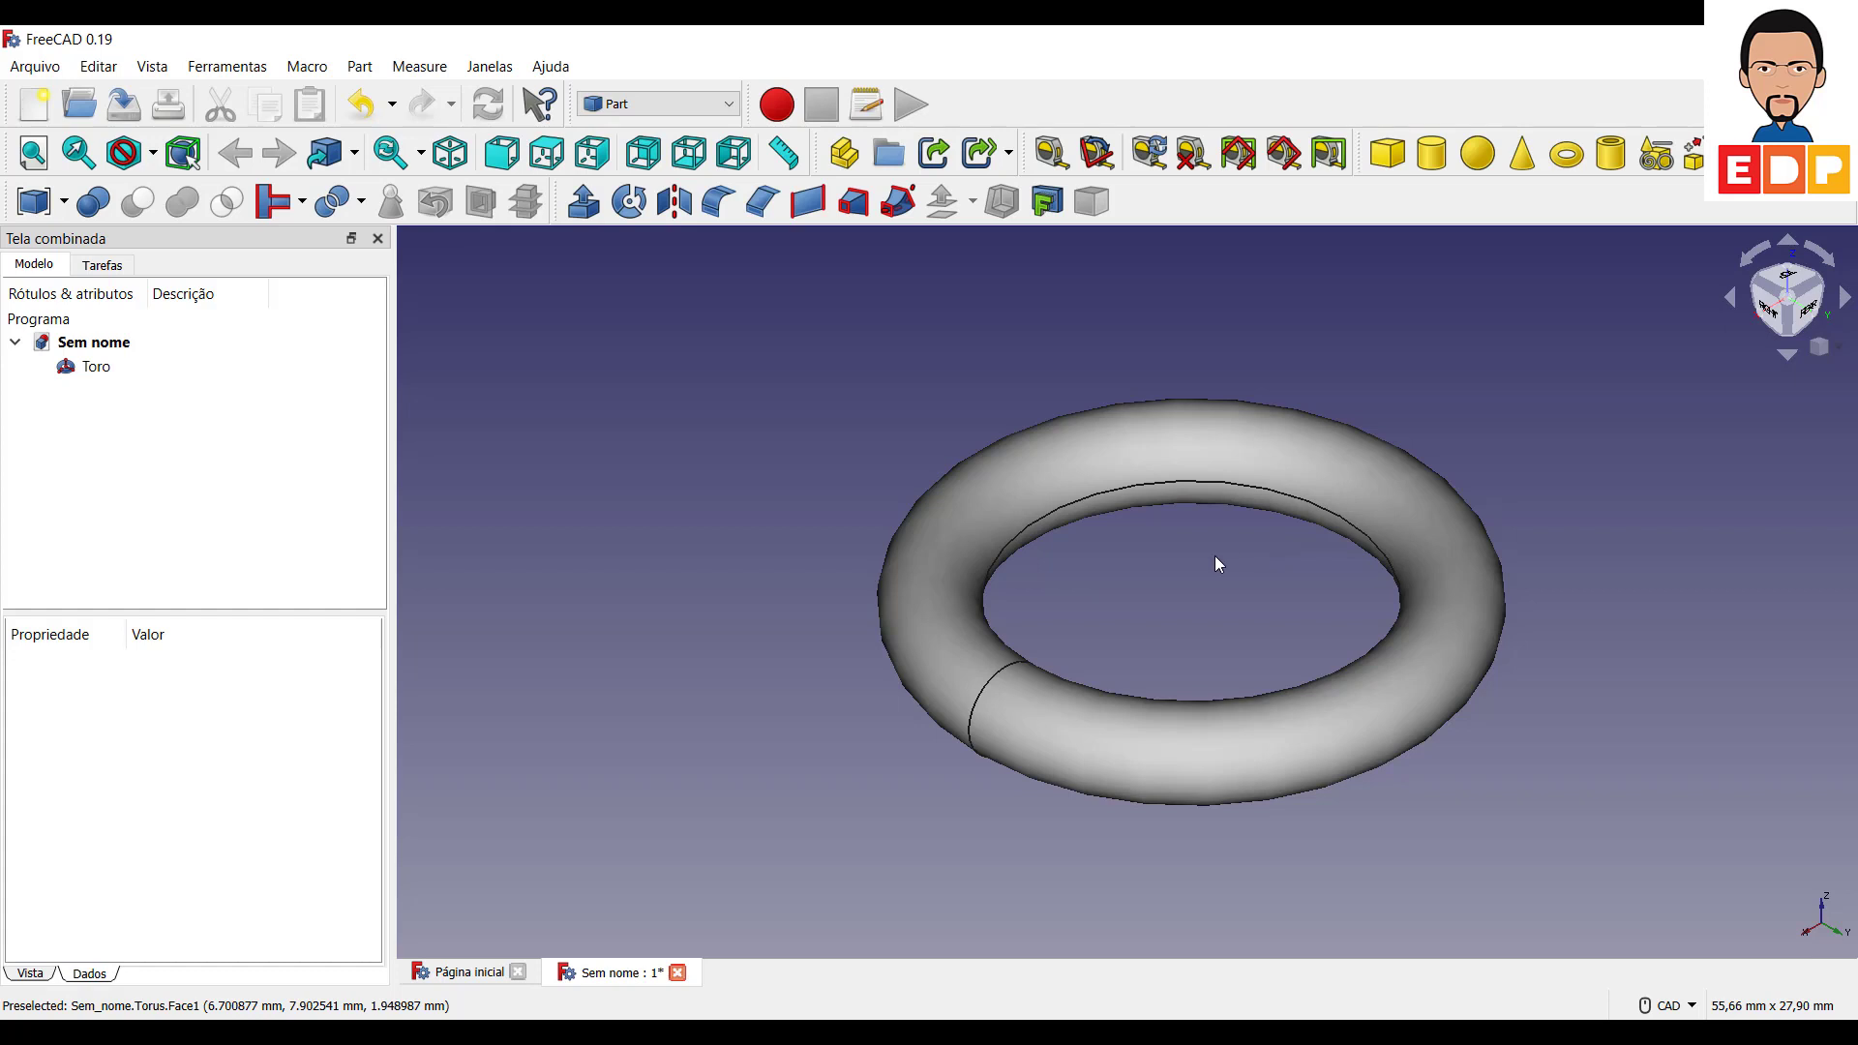
# Add Cilindro and show its Placement position and Cylinder radius, height and angle in the Data tab.
pyautogui.click(1425, 157)
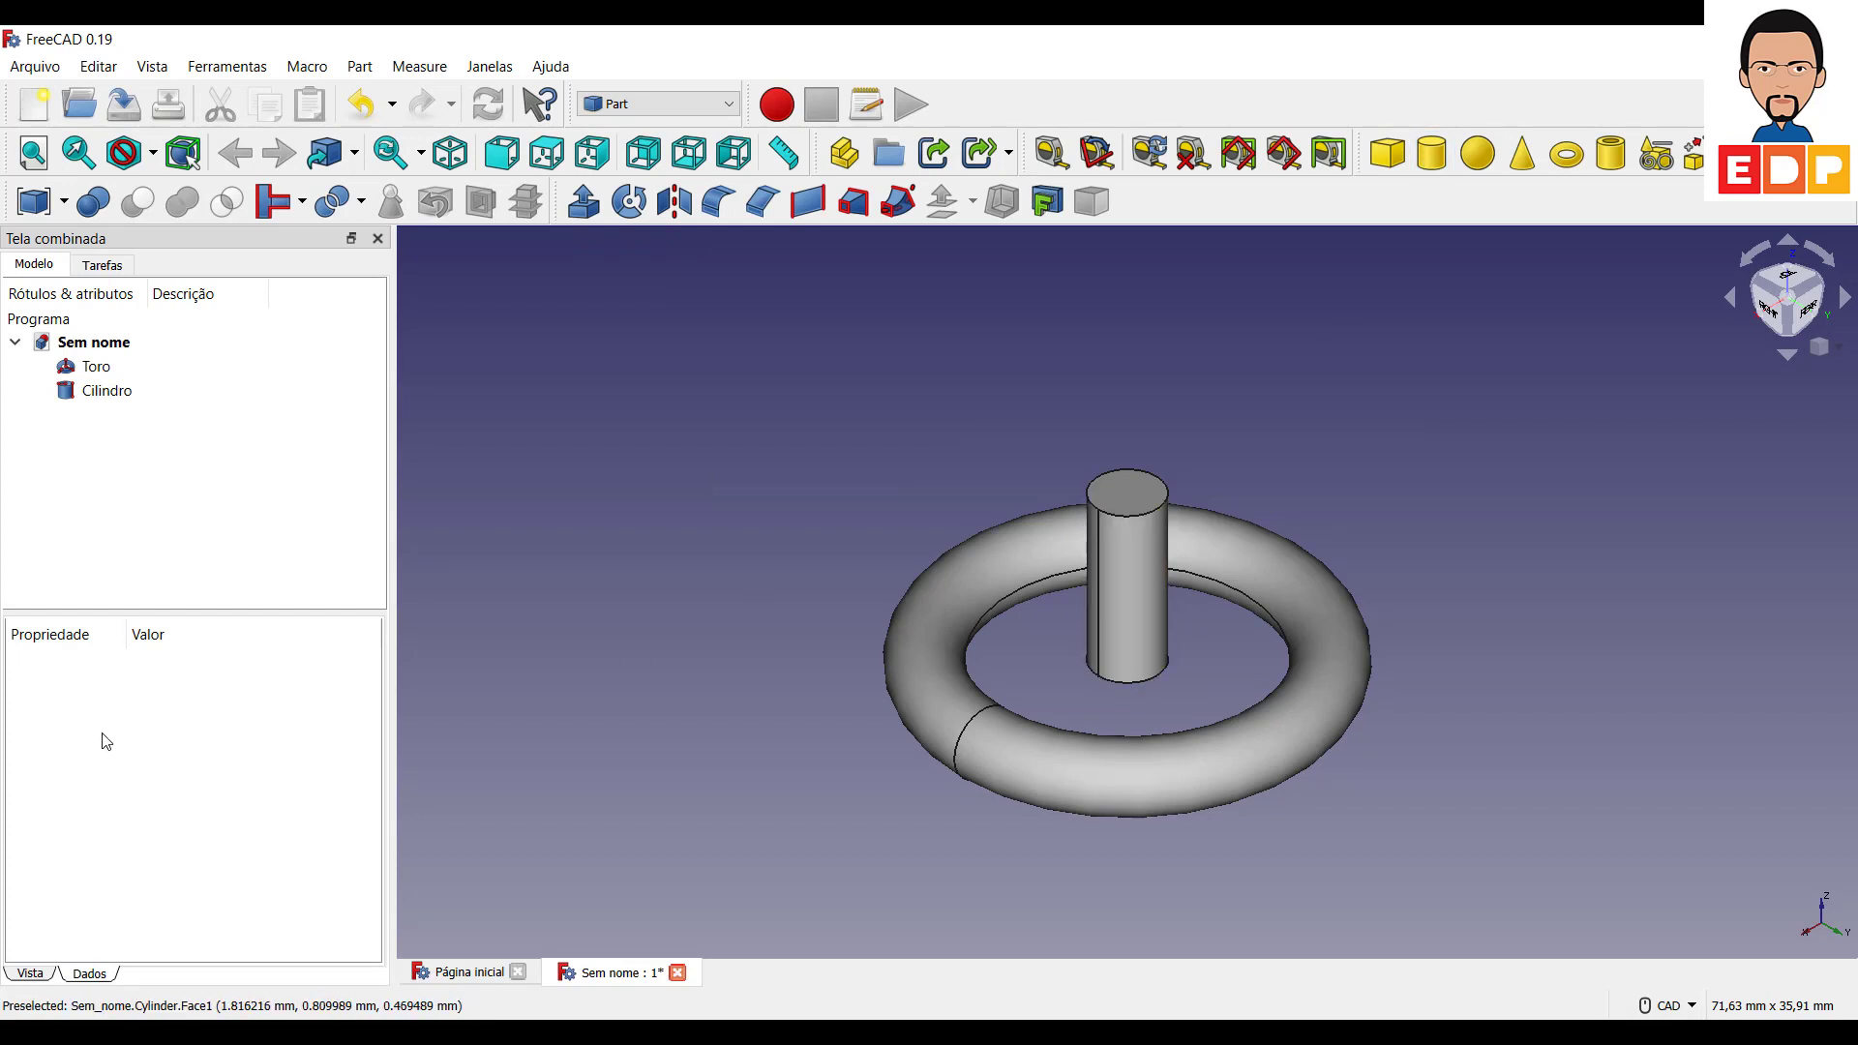
pyautogui.click(104, 392)
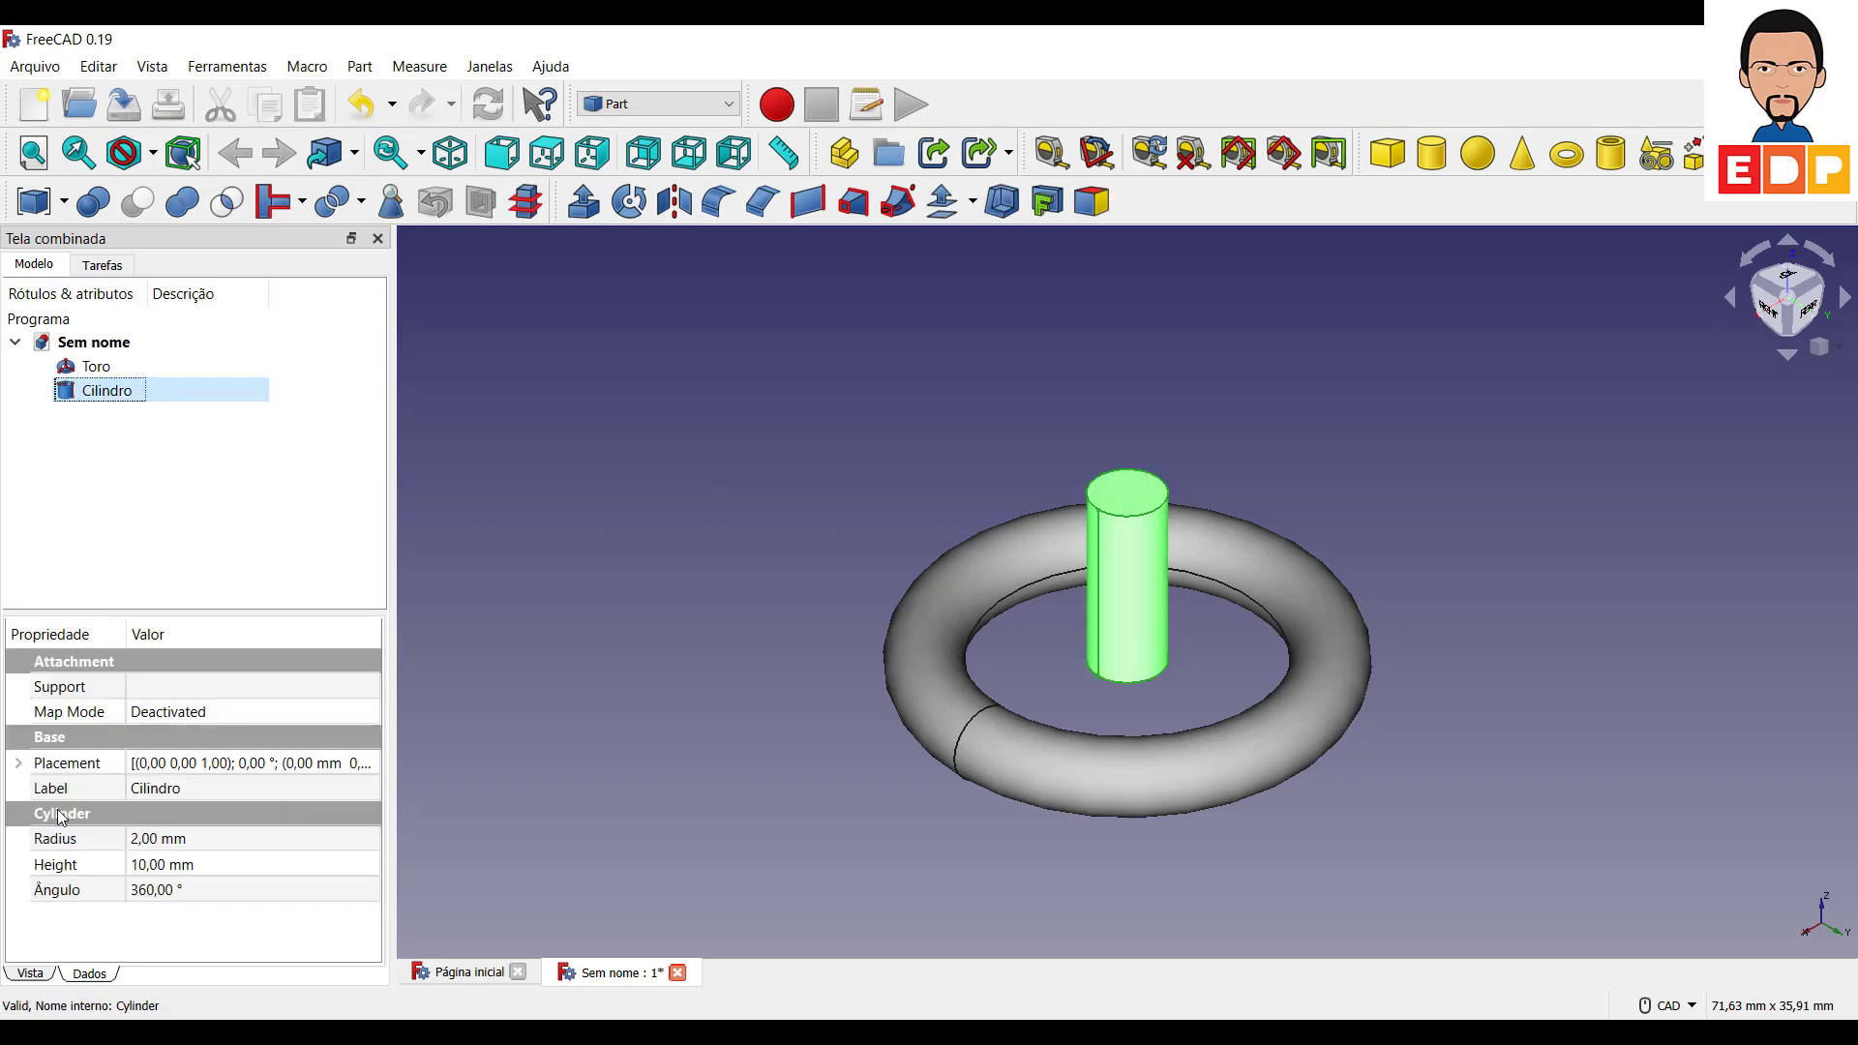
pyautogui.click(17, 765)
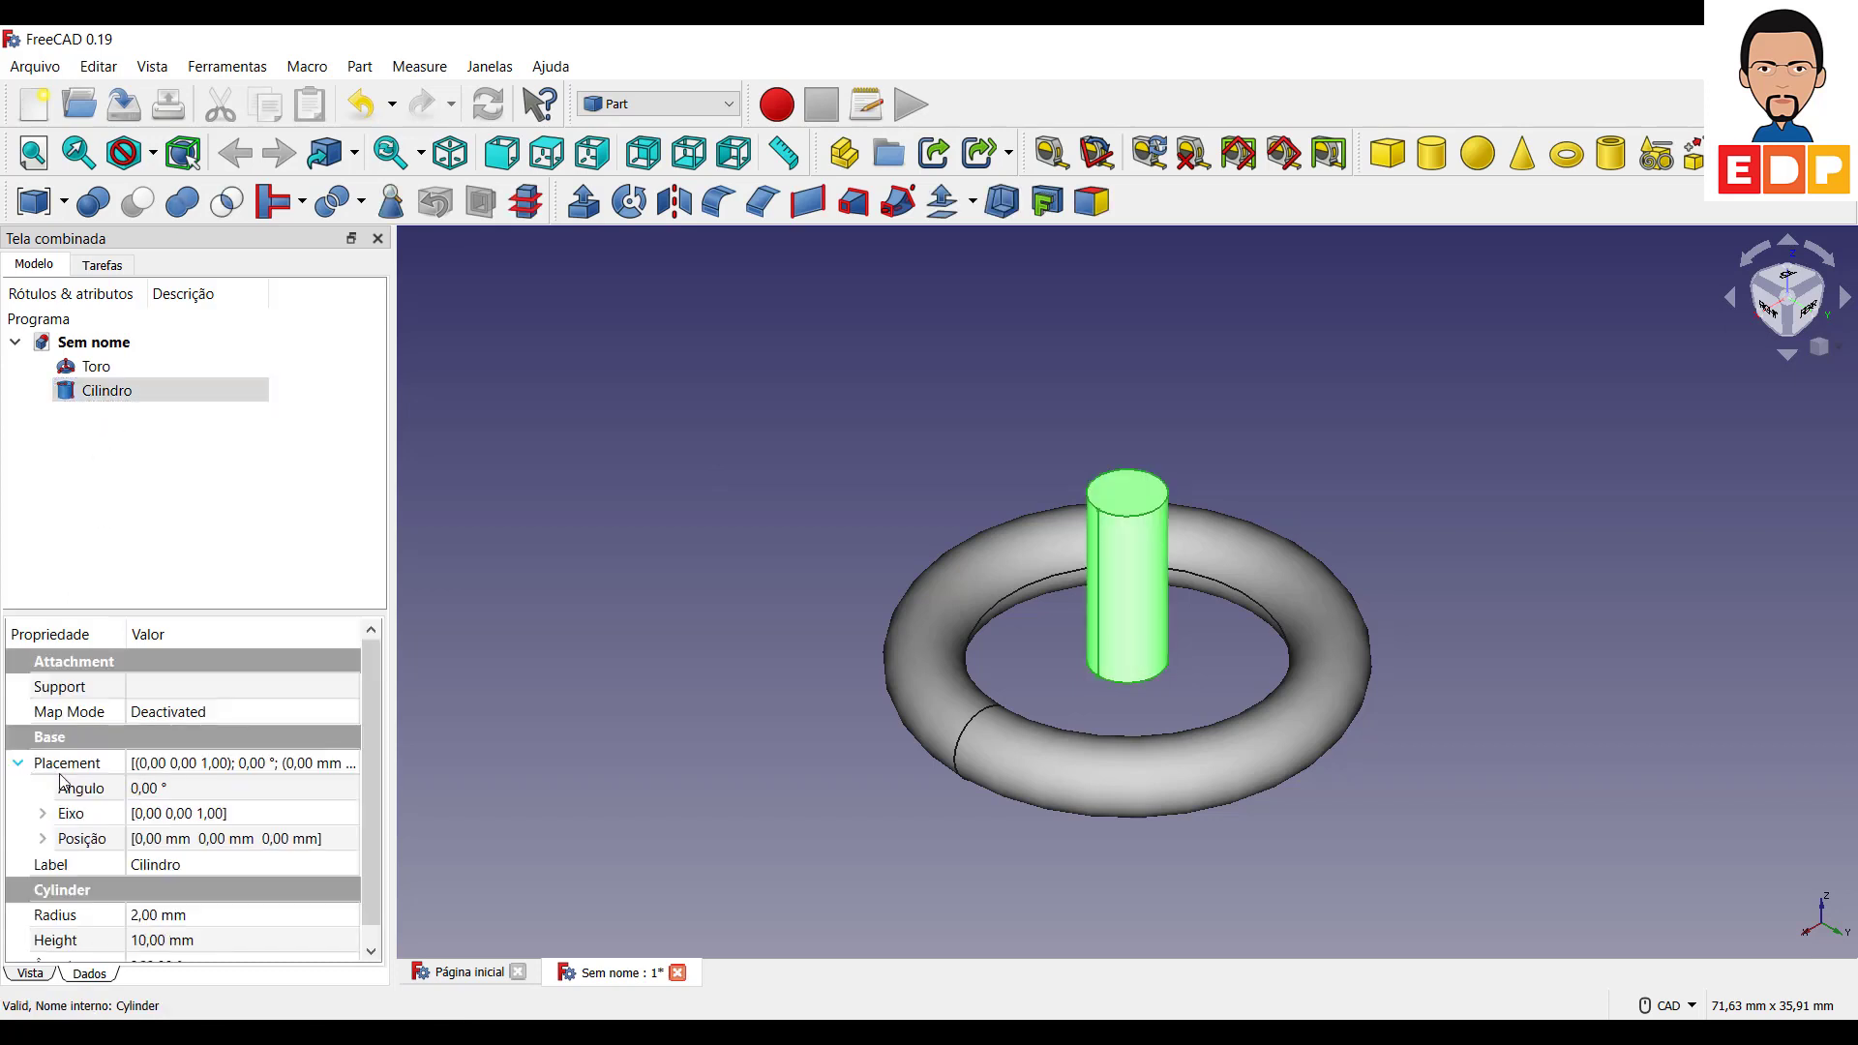
pyautogui.click(43, 839)
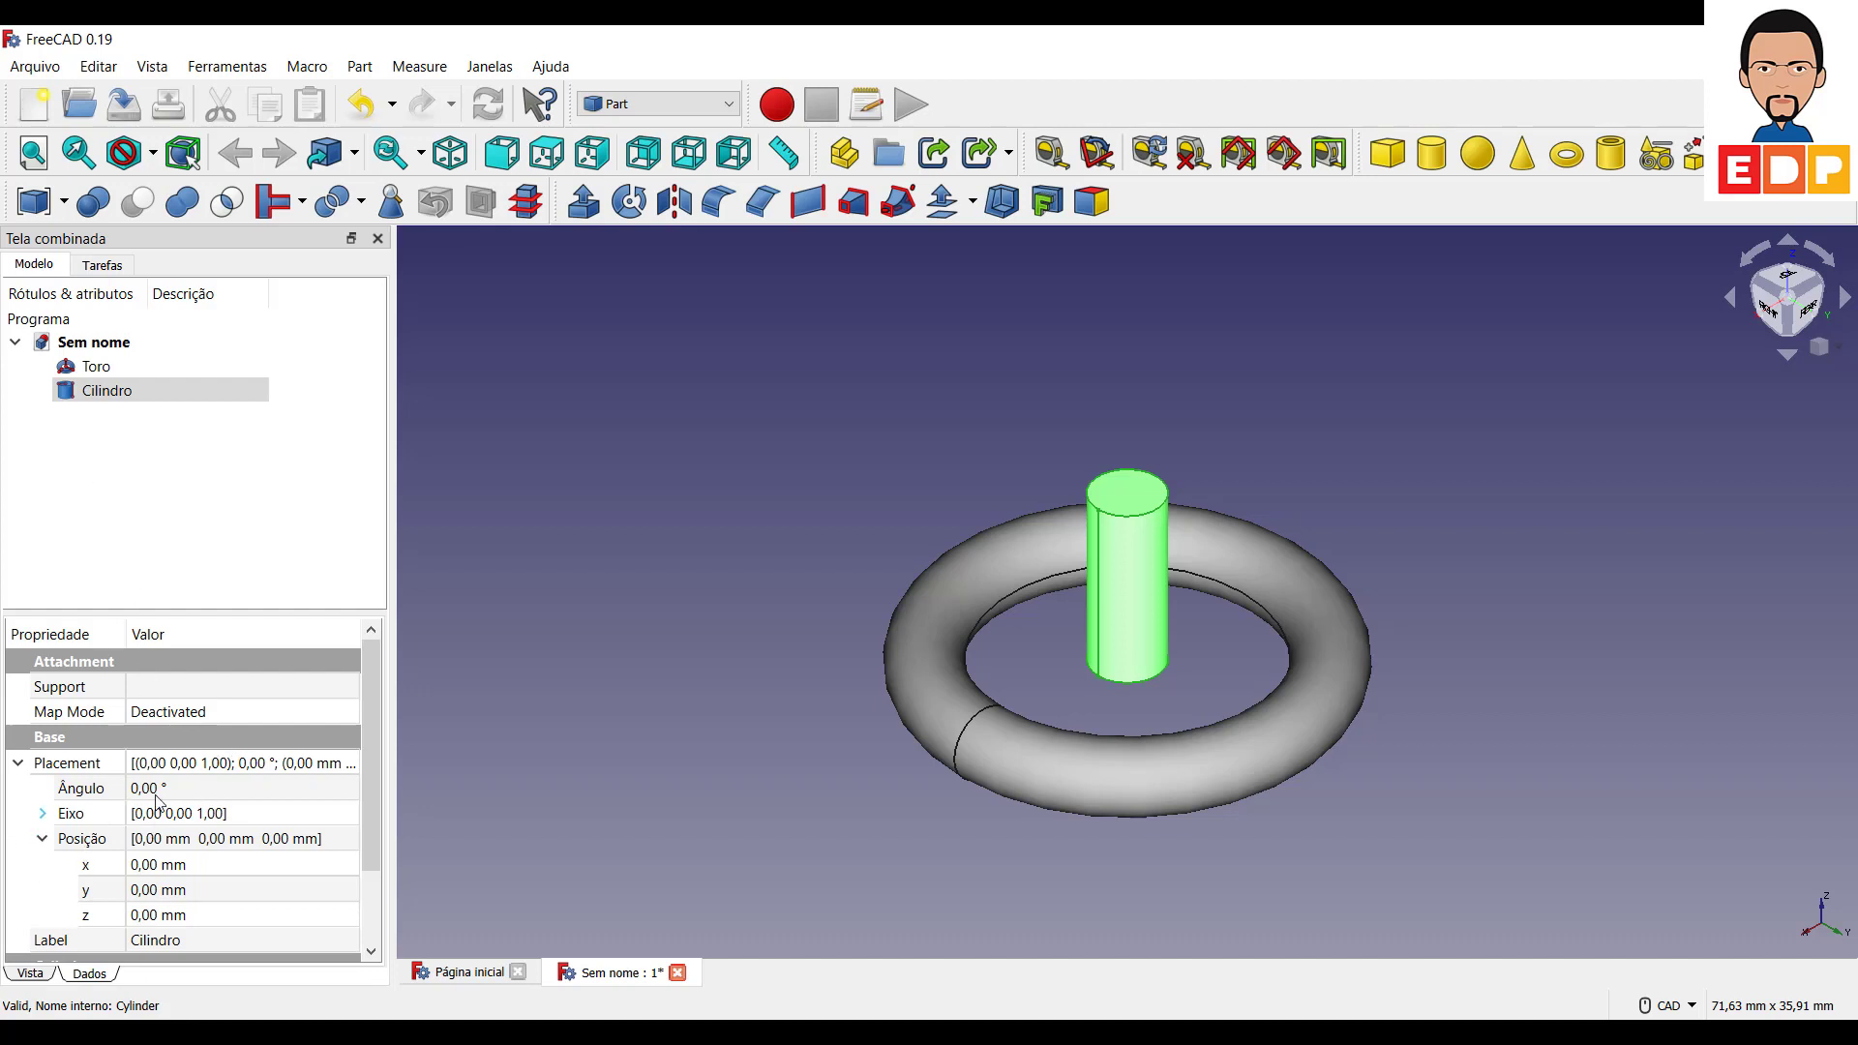
pyautogui.scroll(-2, 190, 865)
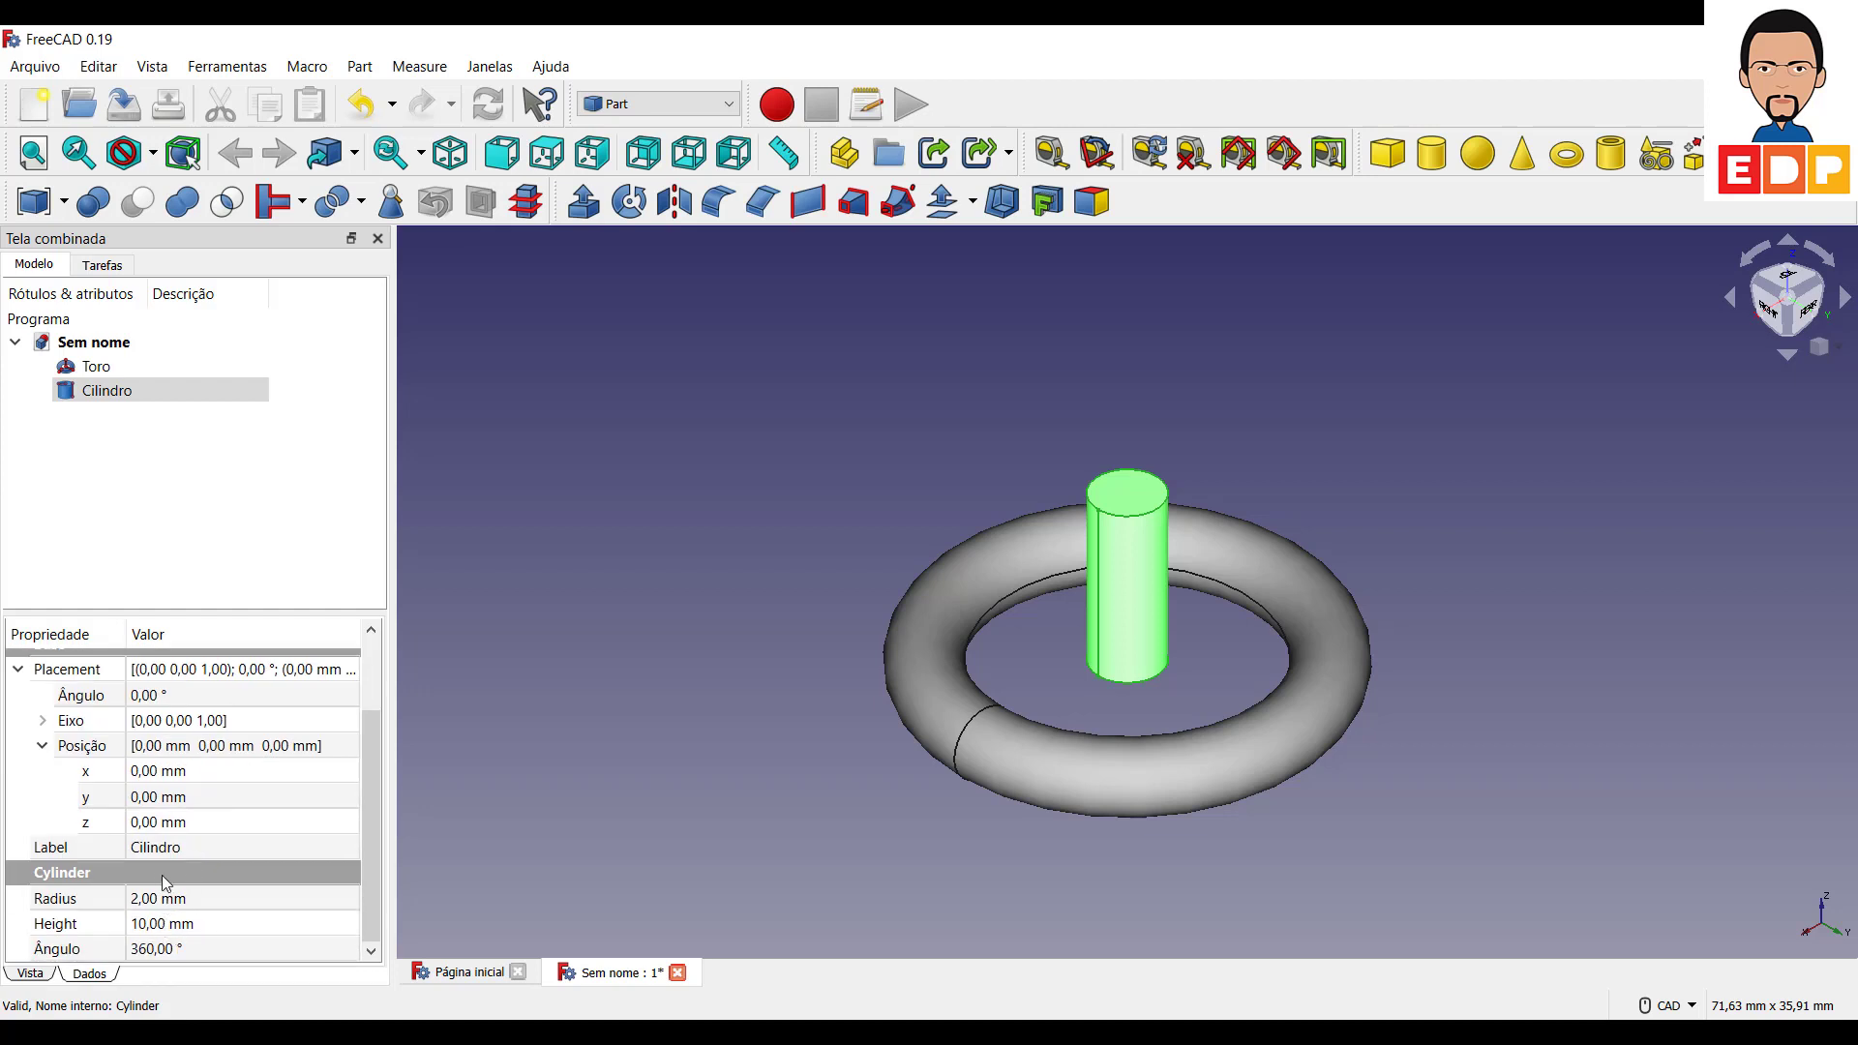
# Set Cilindro's radius to 10 mm.
pyautogui.click(157, 899)
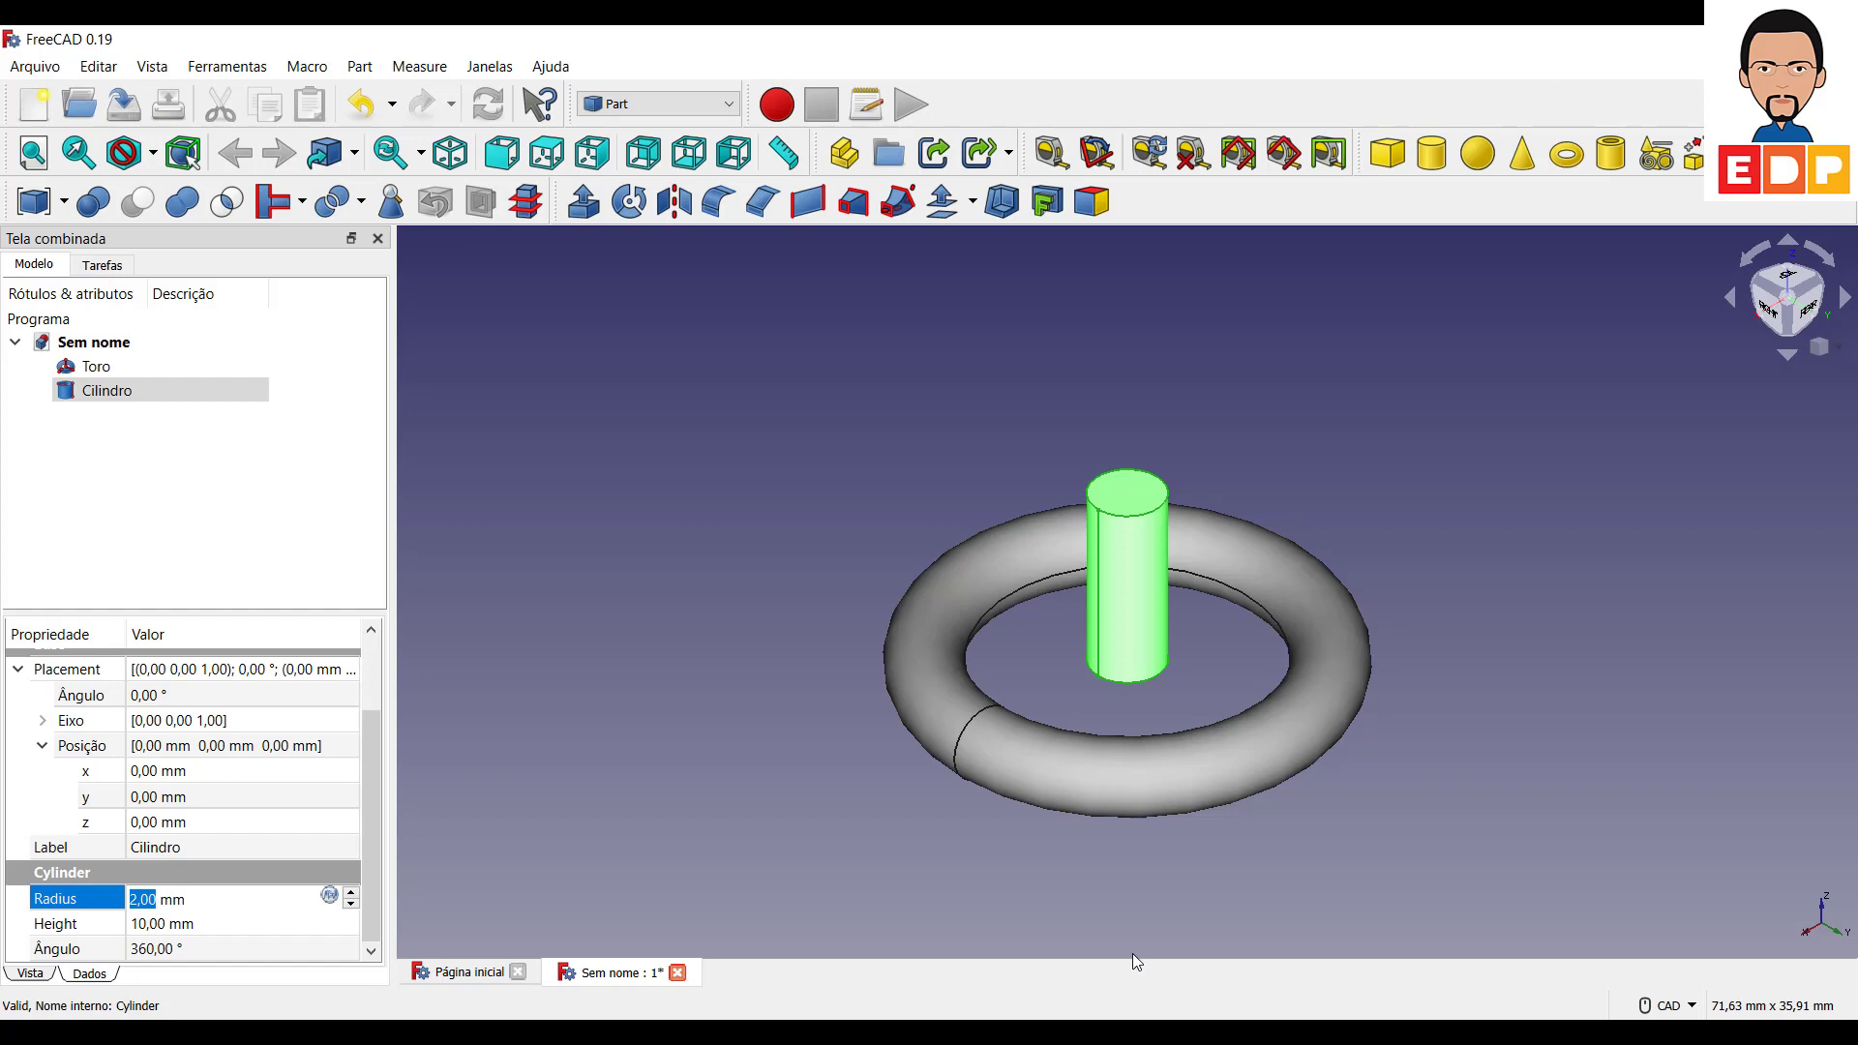
pyautogui.write('10')
pyautogui.press('Return')
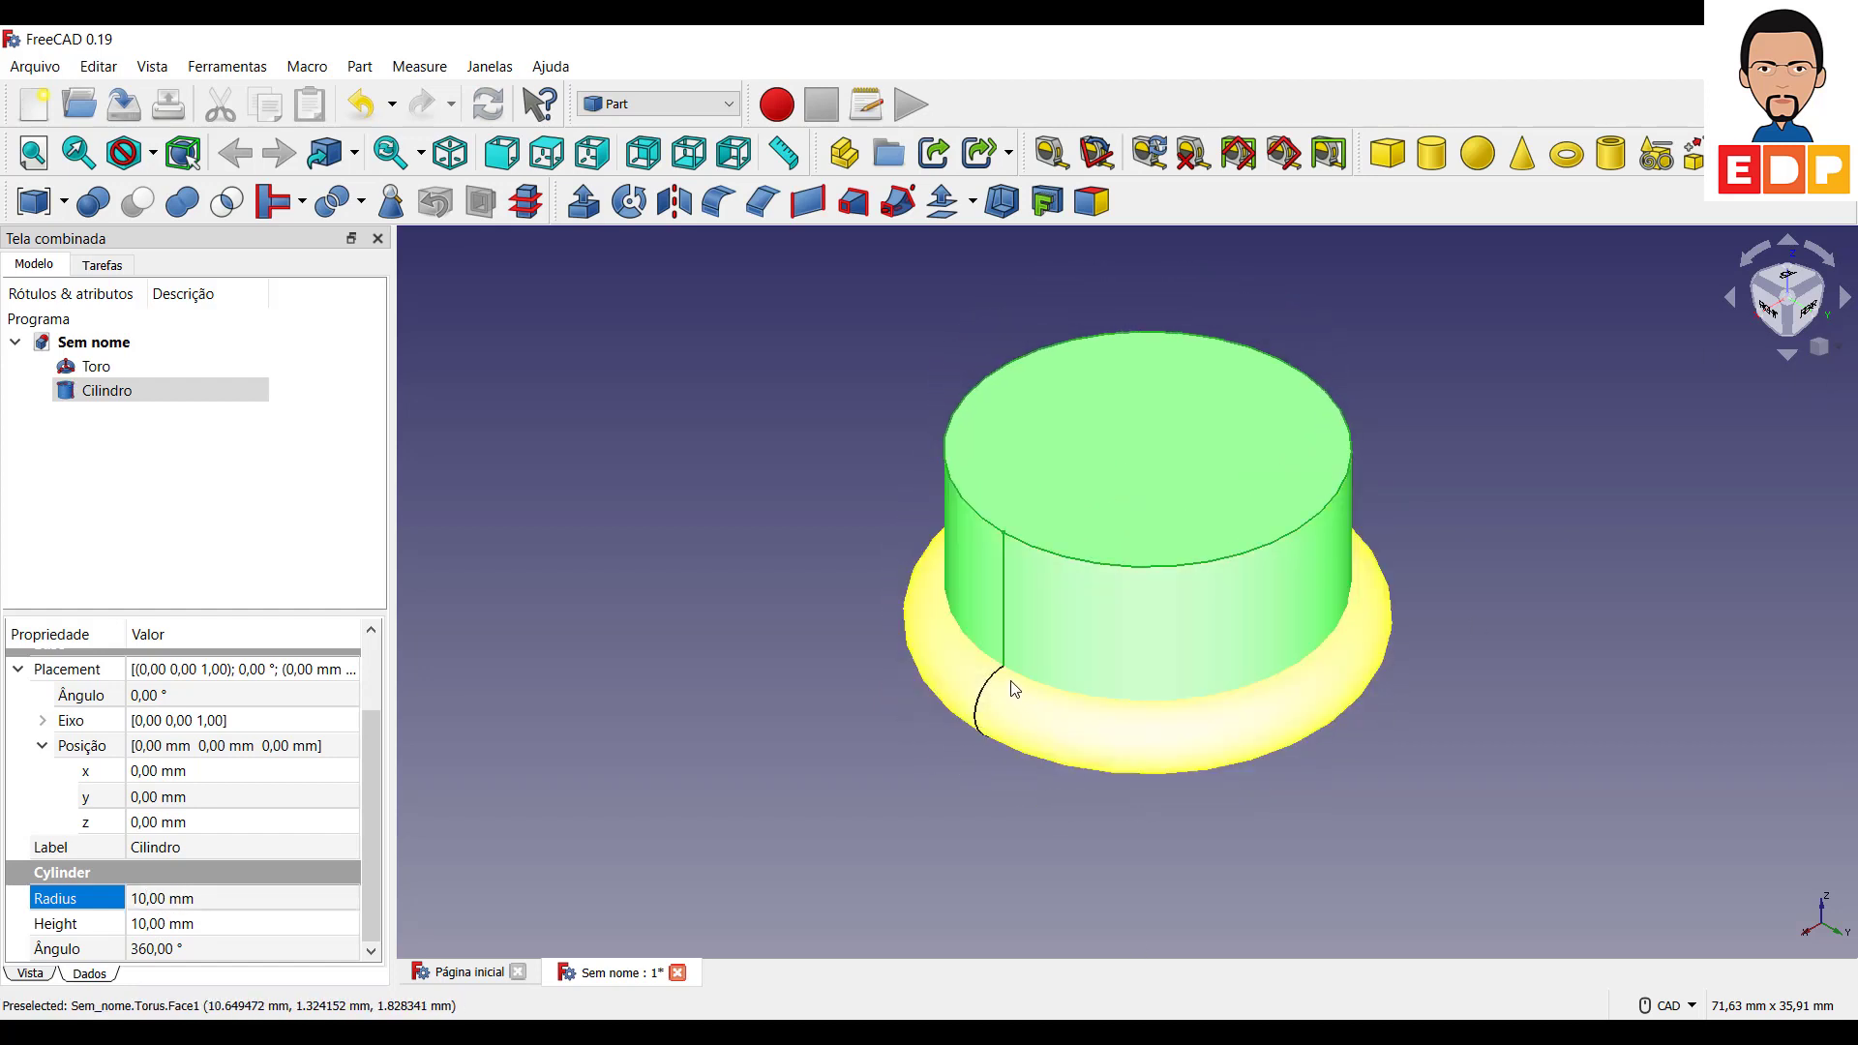
# Lower Cilindro to z -5 mm so it passes through the torus, then clear the selection.
pyautogui.scroll(-2, 1168, 462)
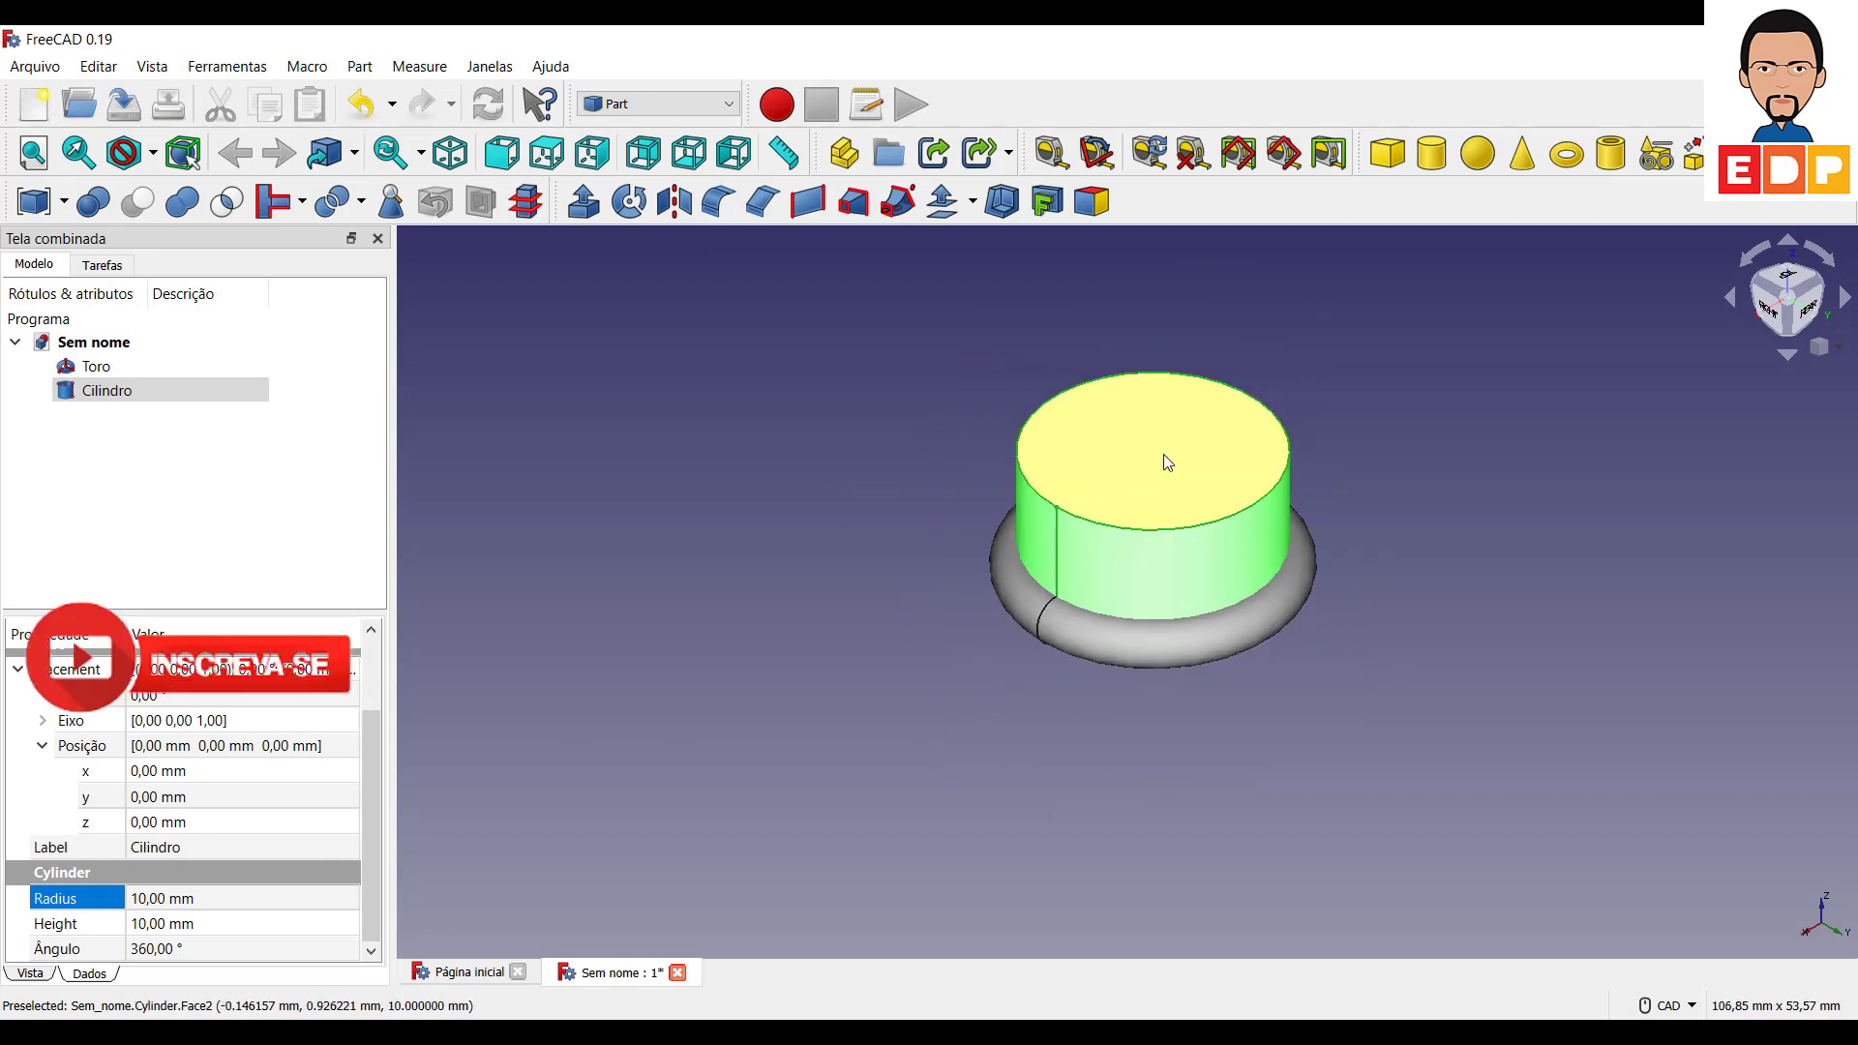
pyautogui.scroll(-1, 1374, 716)
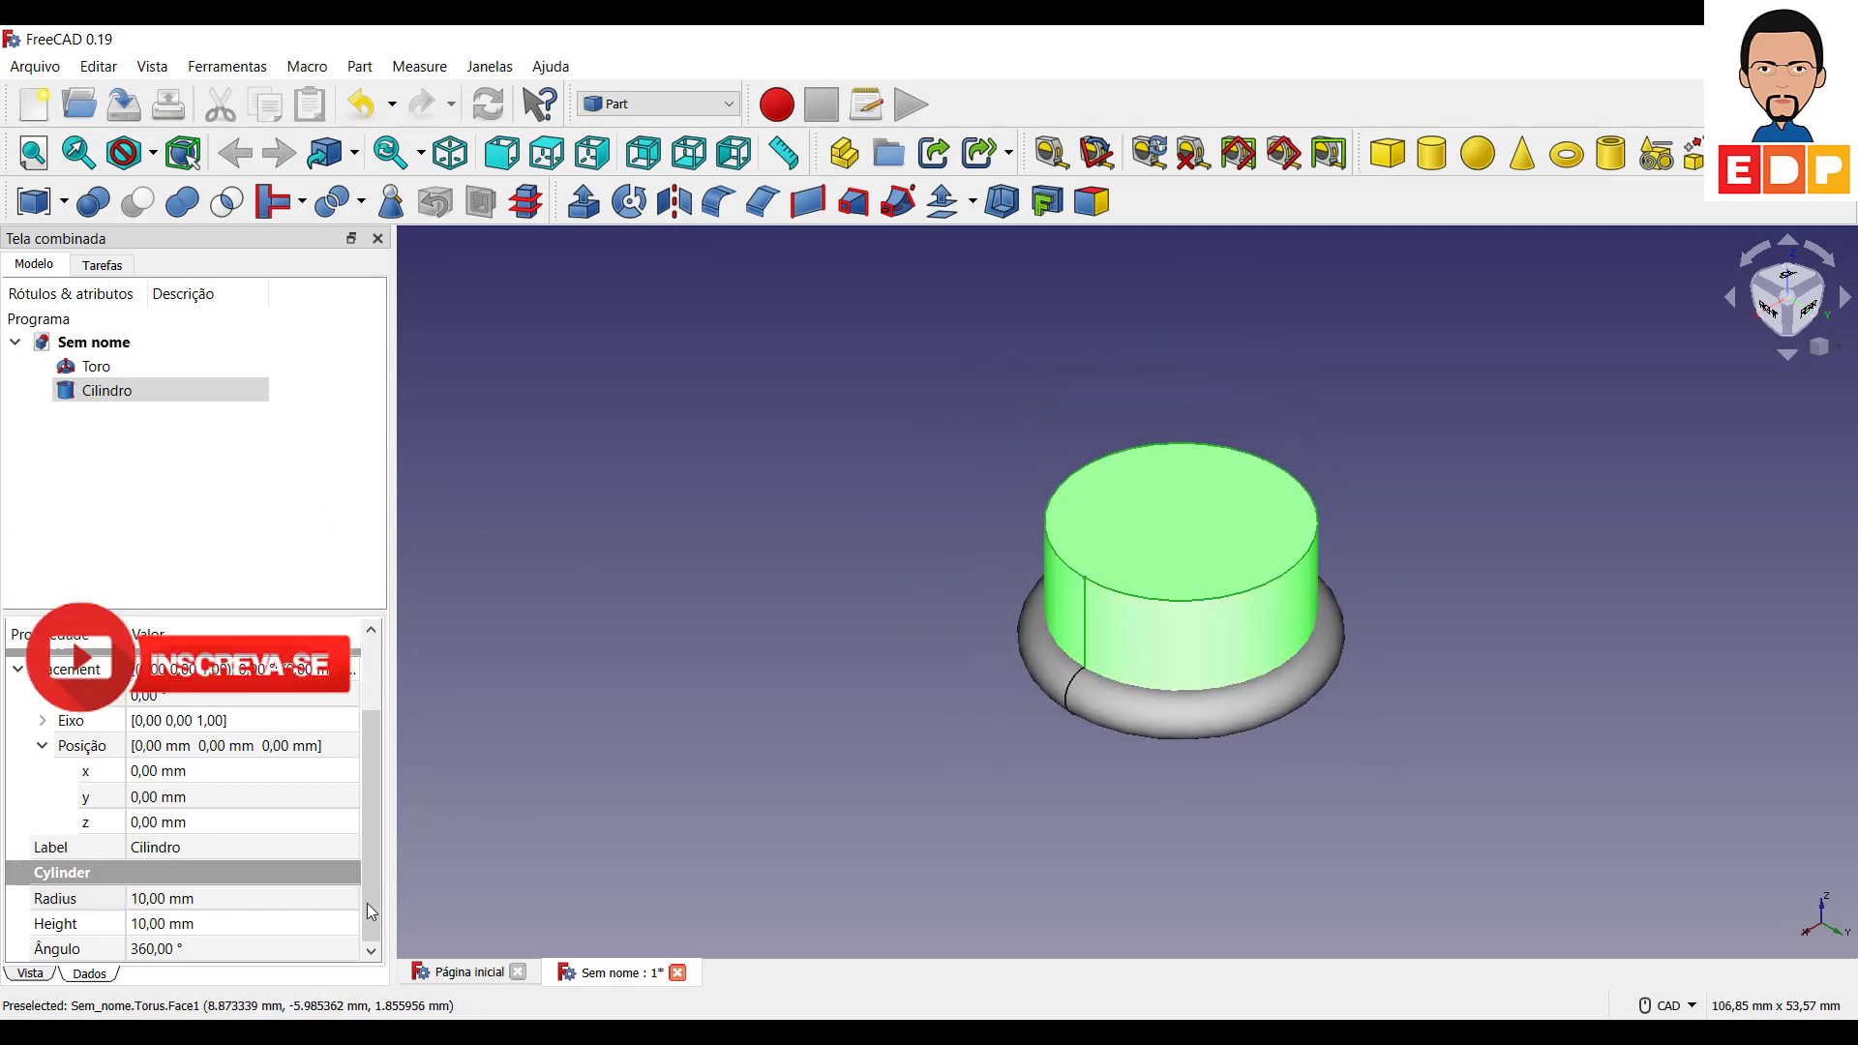
pyautogui.click(182, 821)
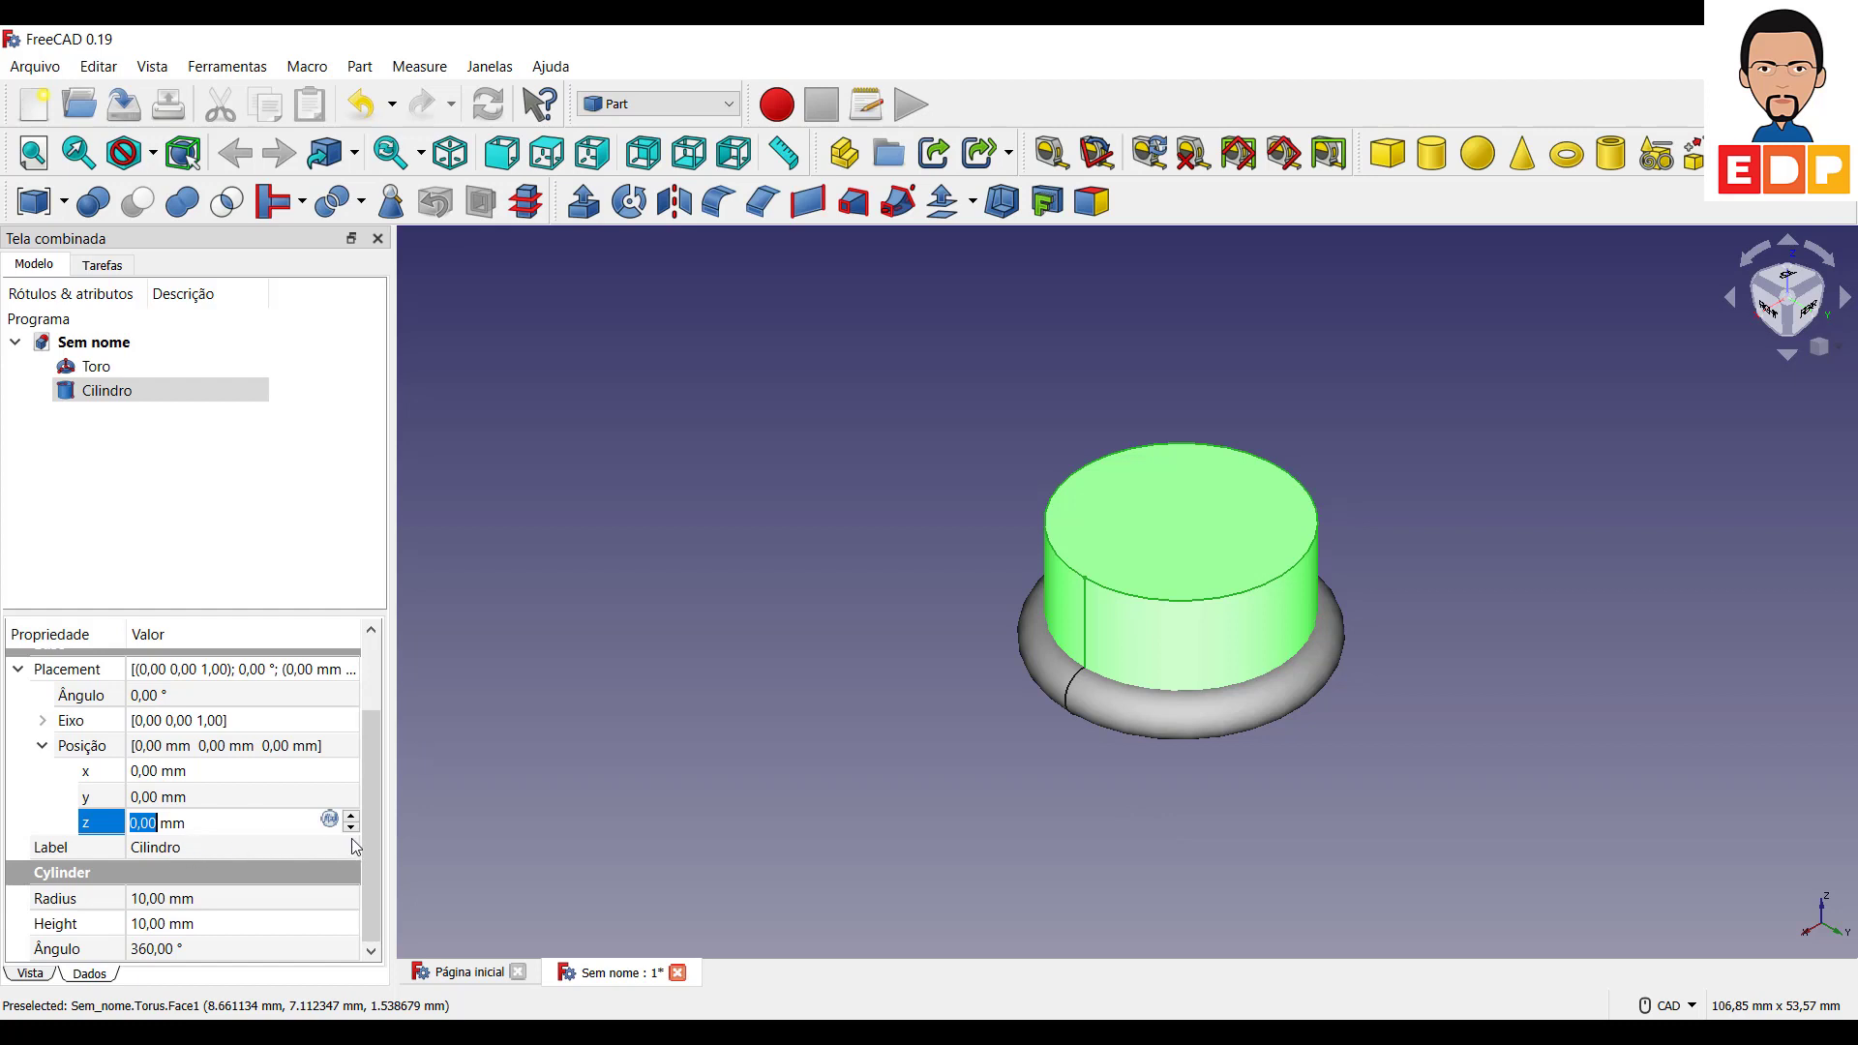
pyautogui.write('-4')
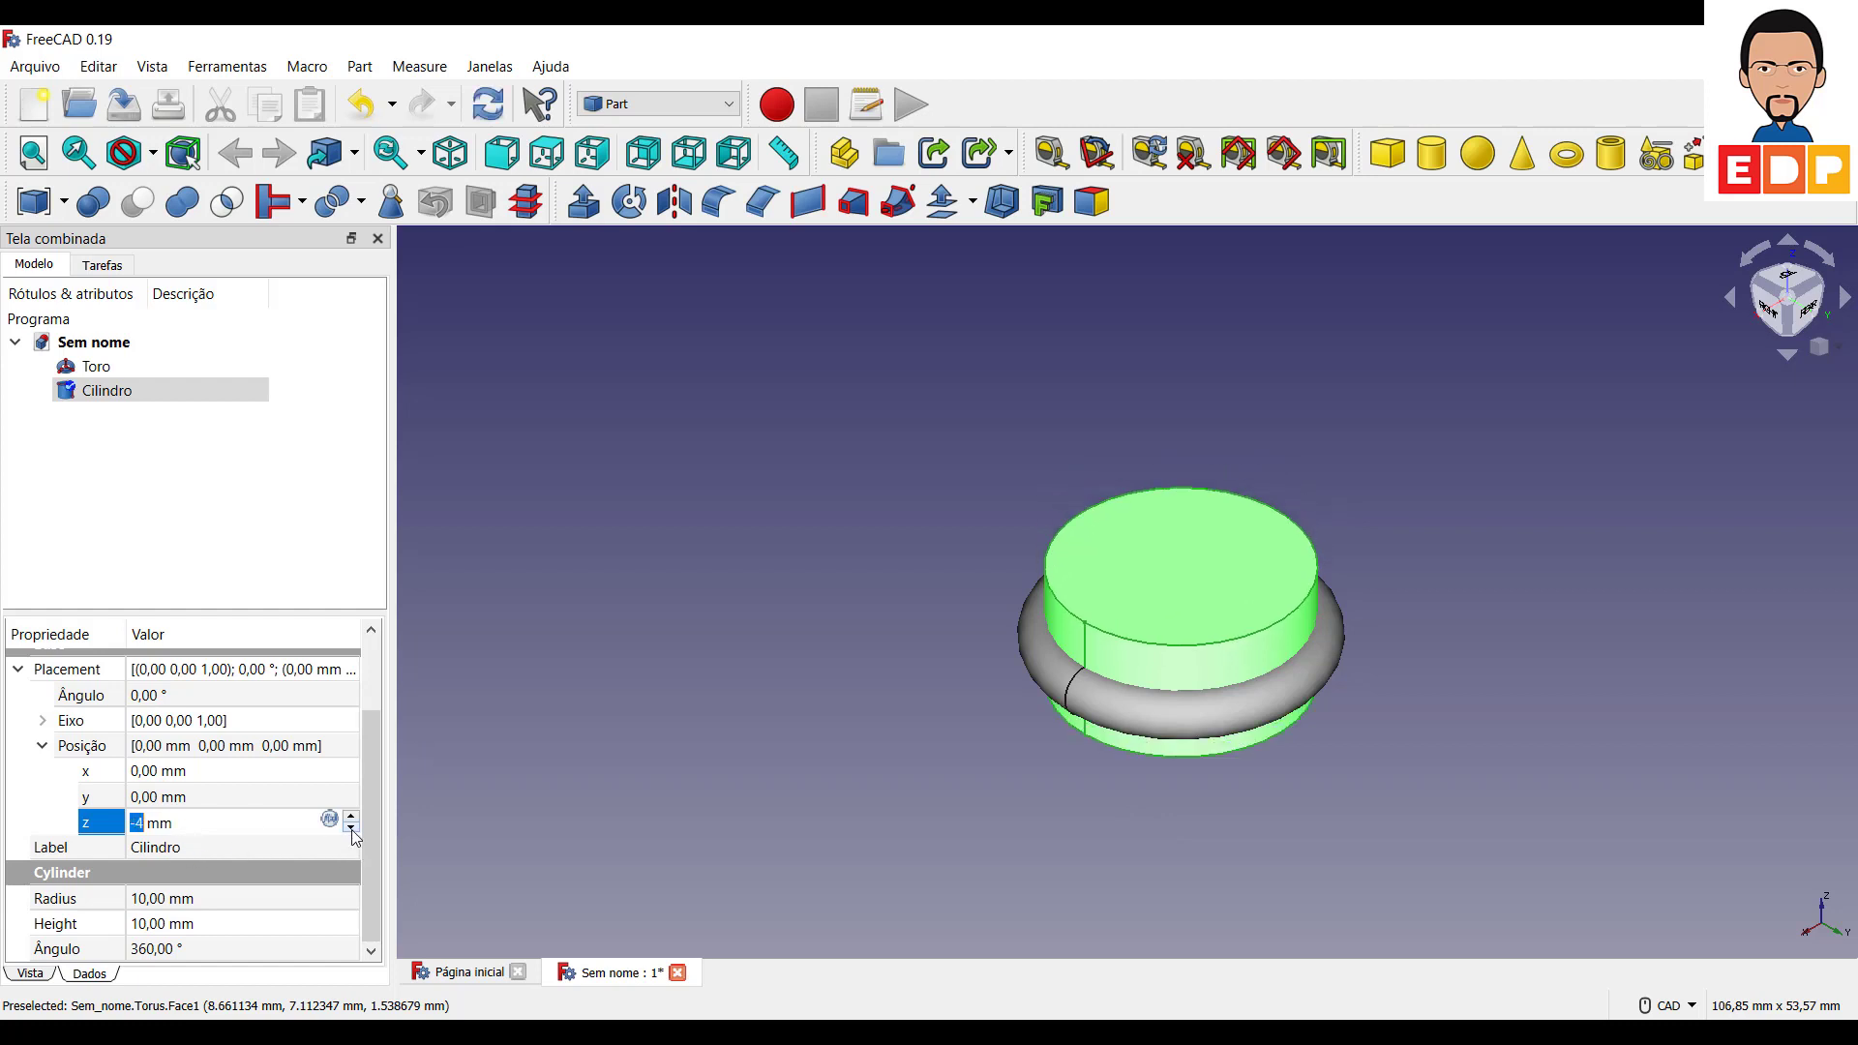
pyautogui.click(352, 827)
pyautogui.moveTo(1374, 790); pyautogui.dragTo(1385, 706, button='middle')
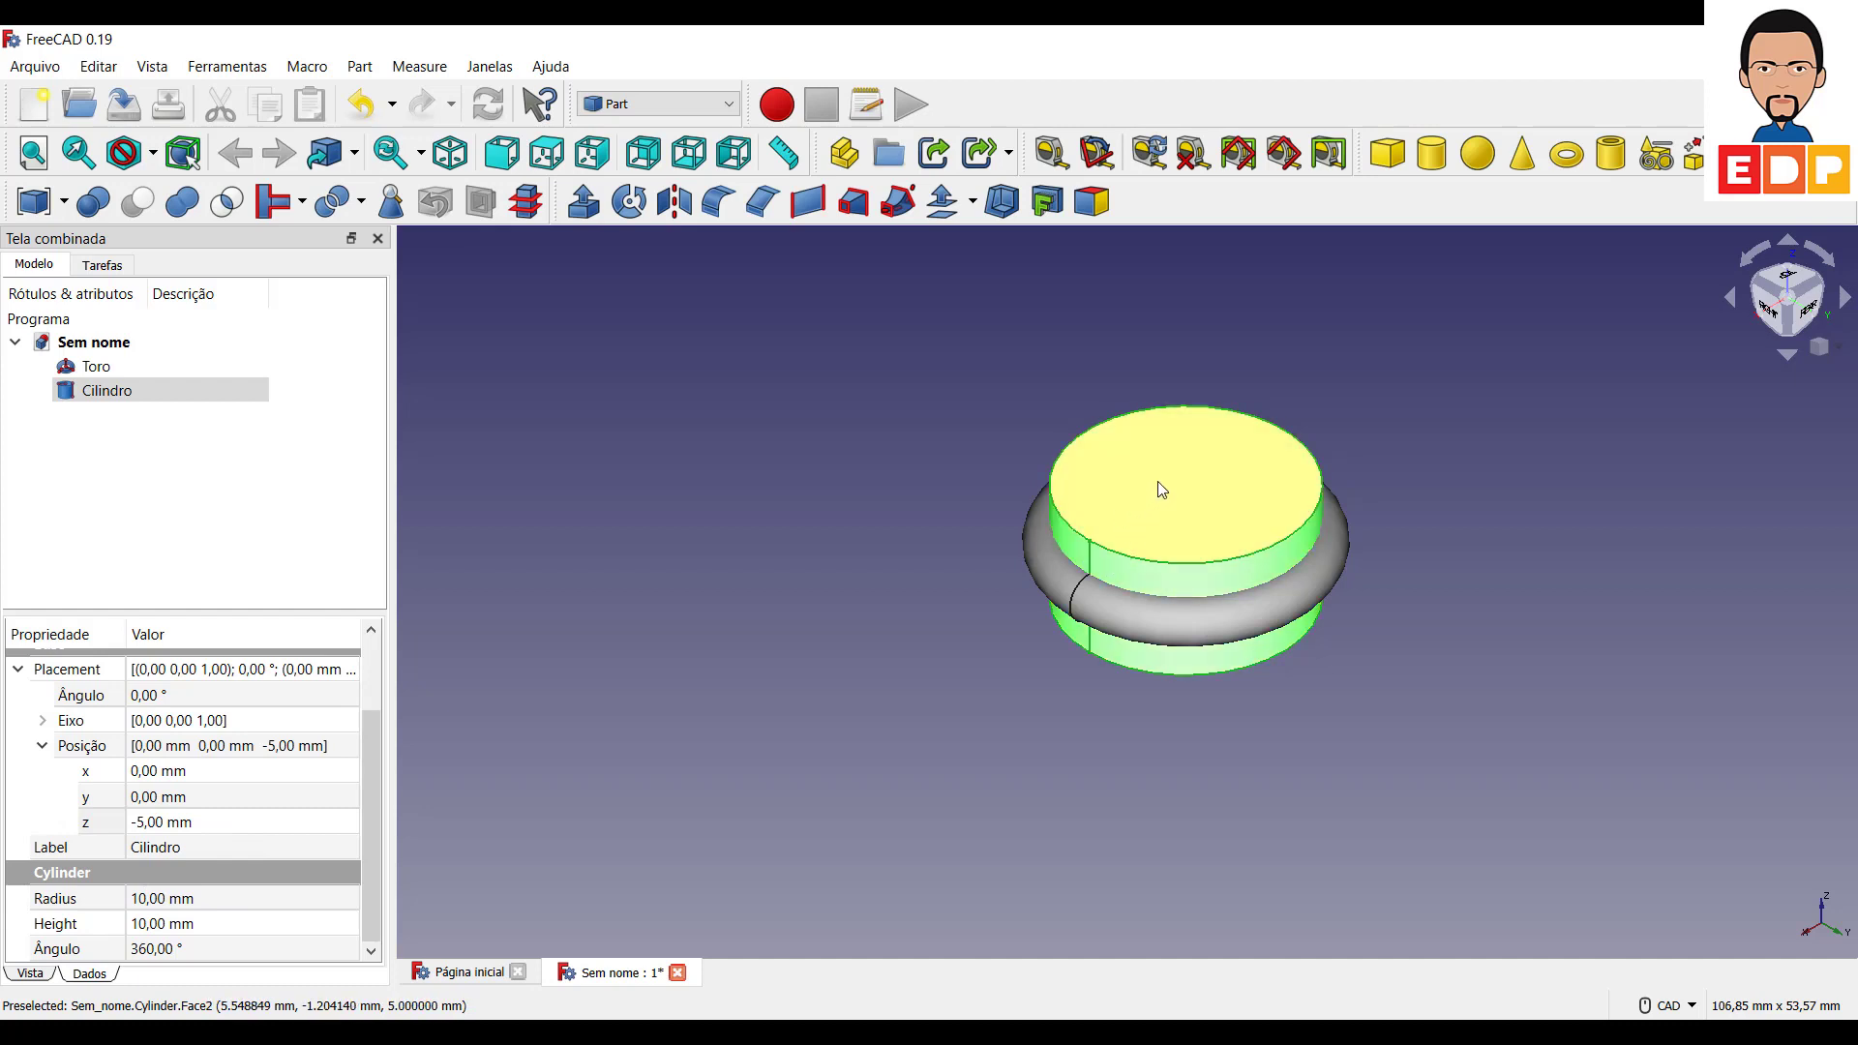
pyautogui.click(1605, 617)
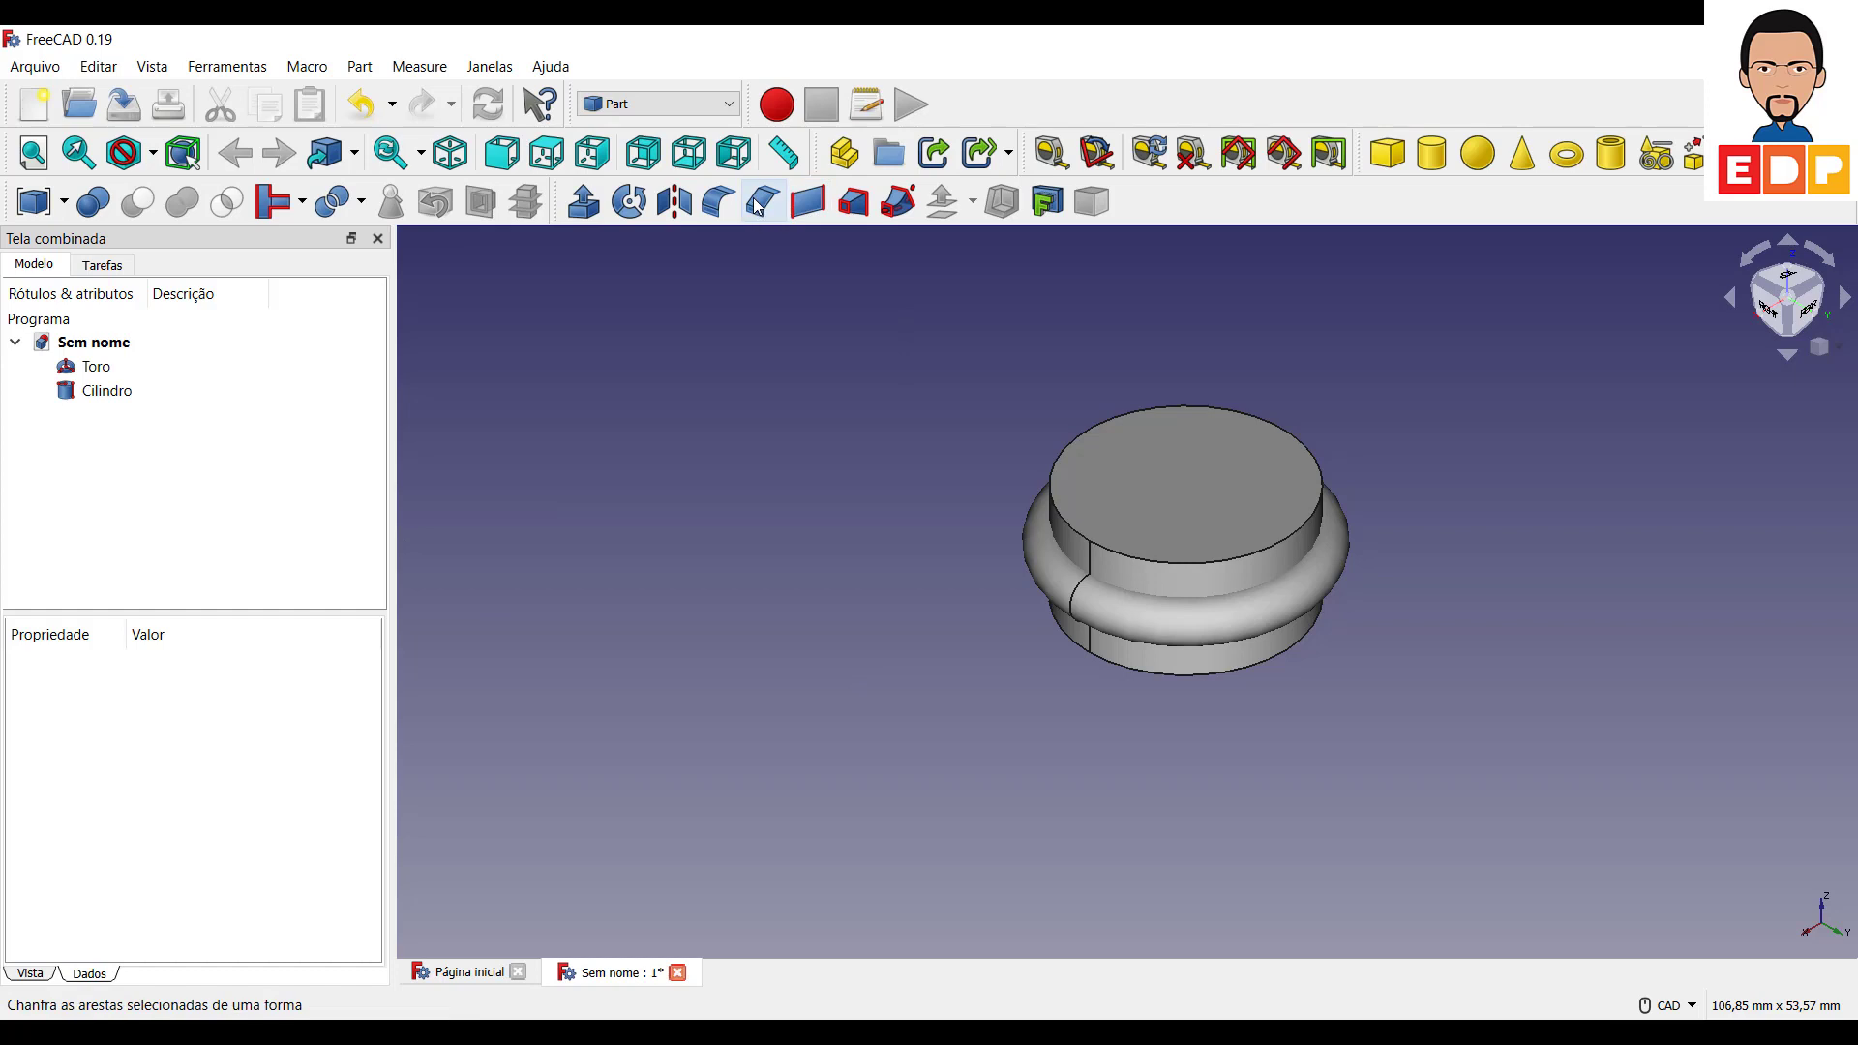
# Apply a Part Boolean Diferença with Cilindro first and Toro second, creating the grooved Cut disc.
pyautogui.click(136, 366)
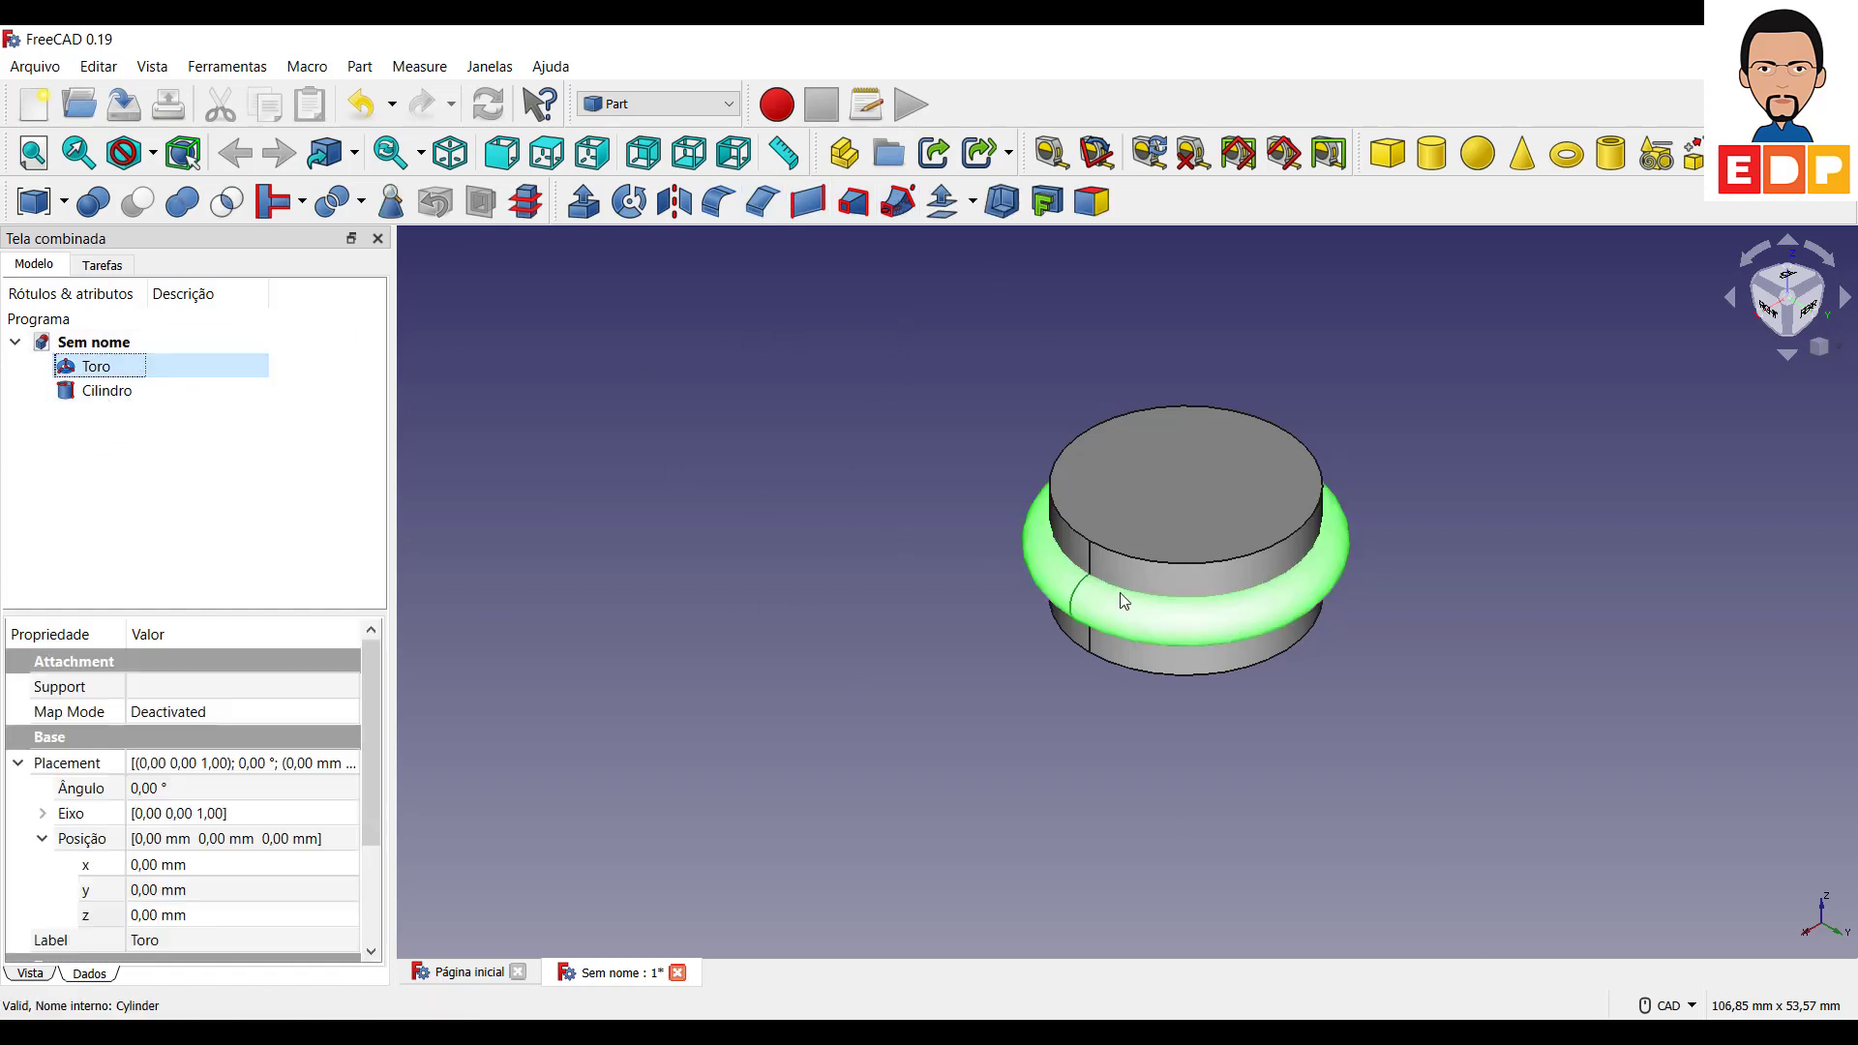
pyautogui.click(107, 367)
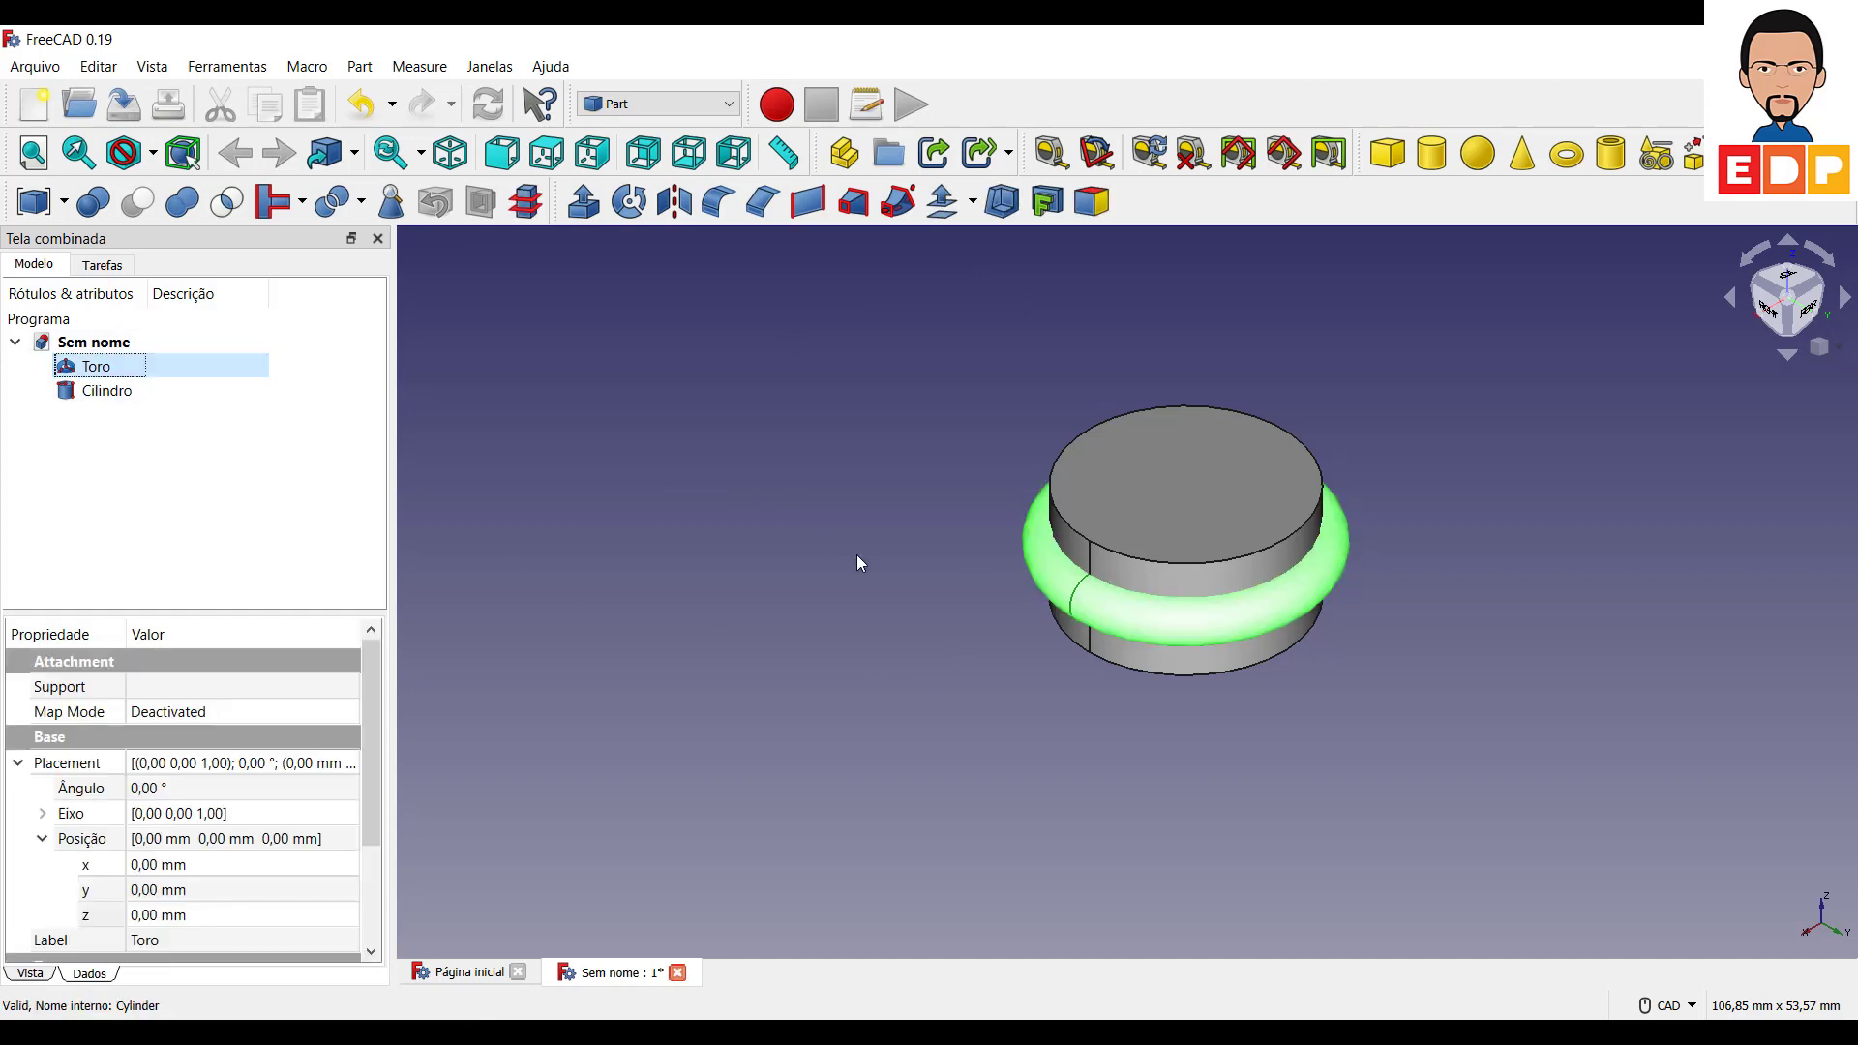
pyautogui.click(92, 390)
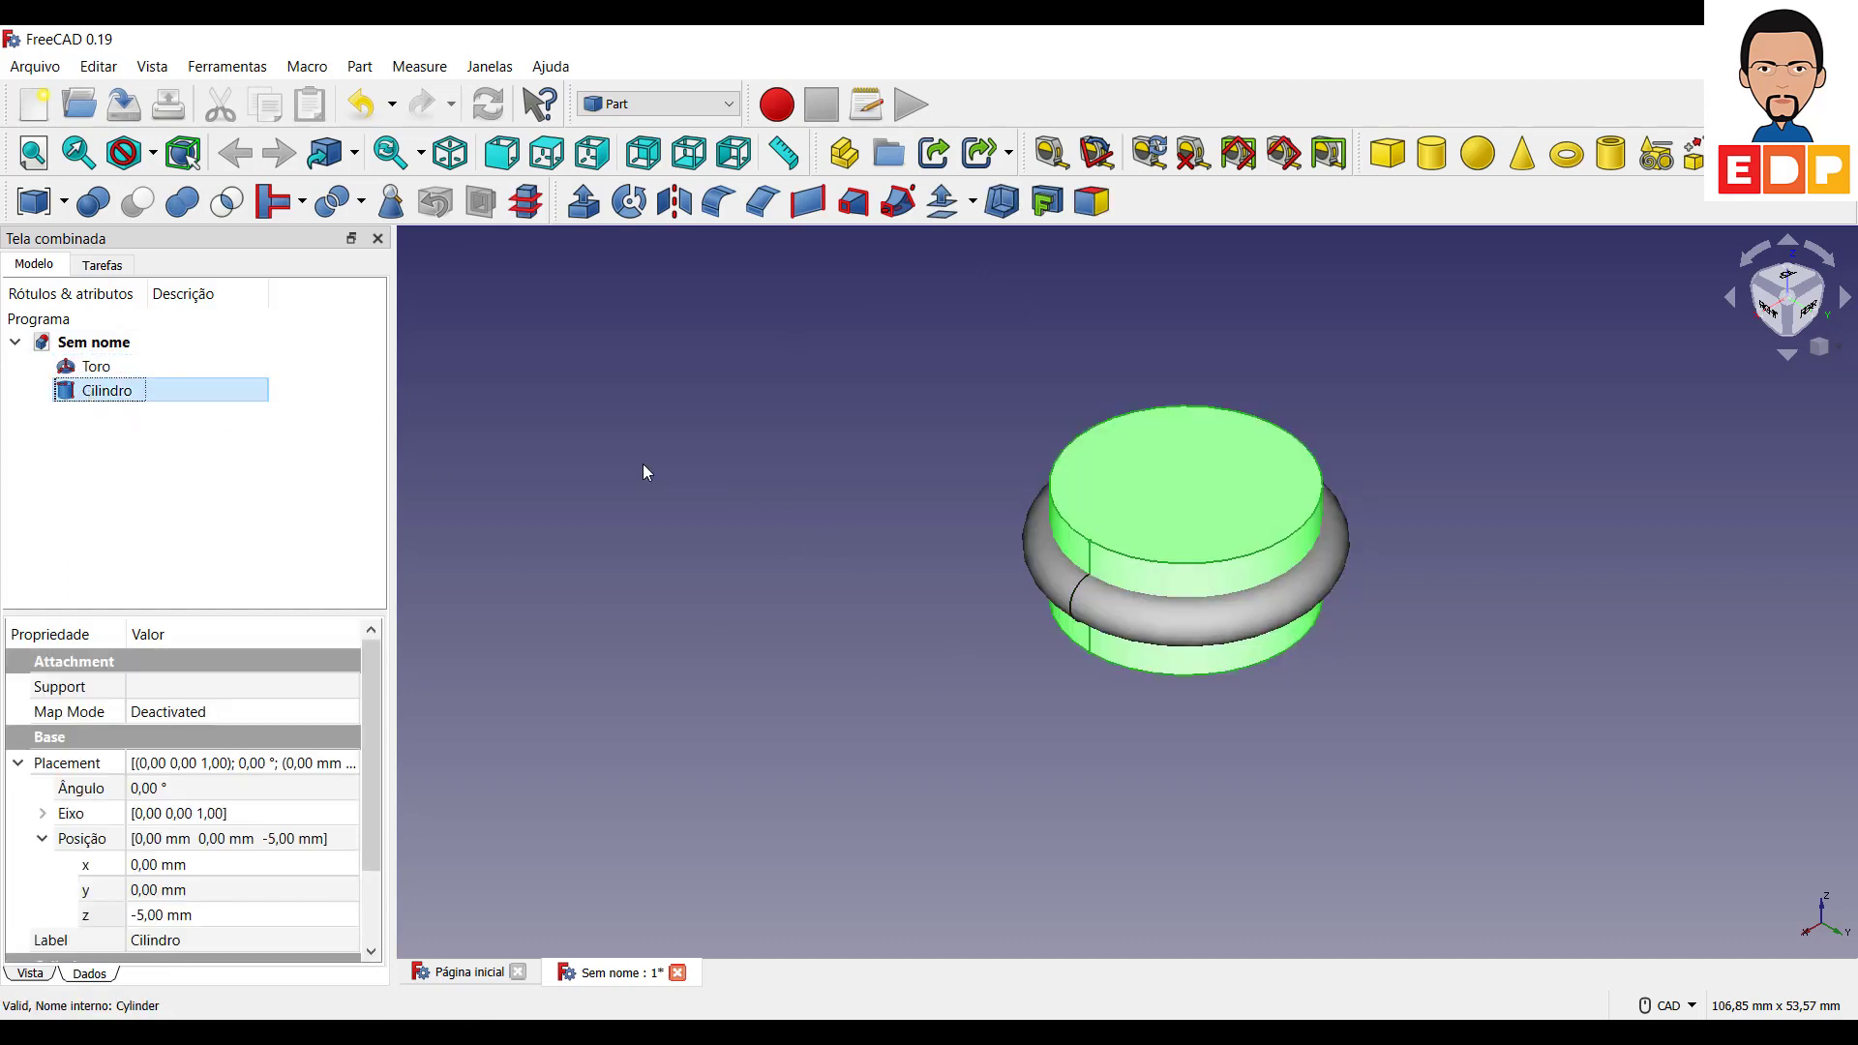
pyautogui.click(553, 405)
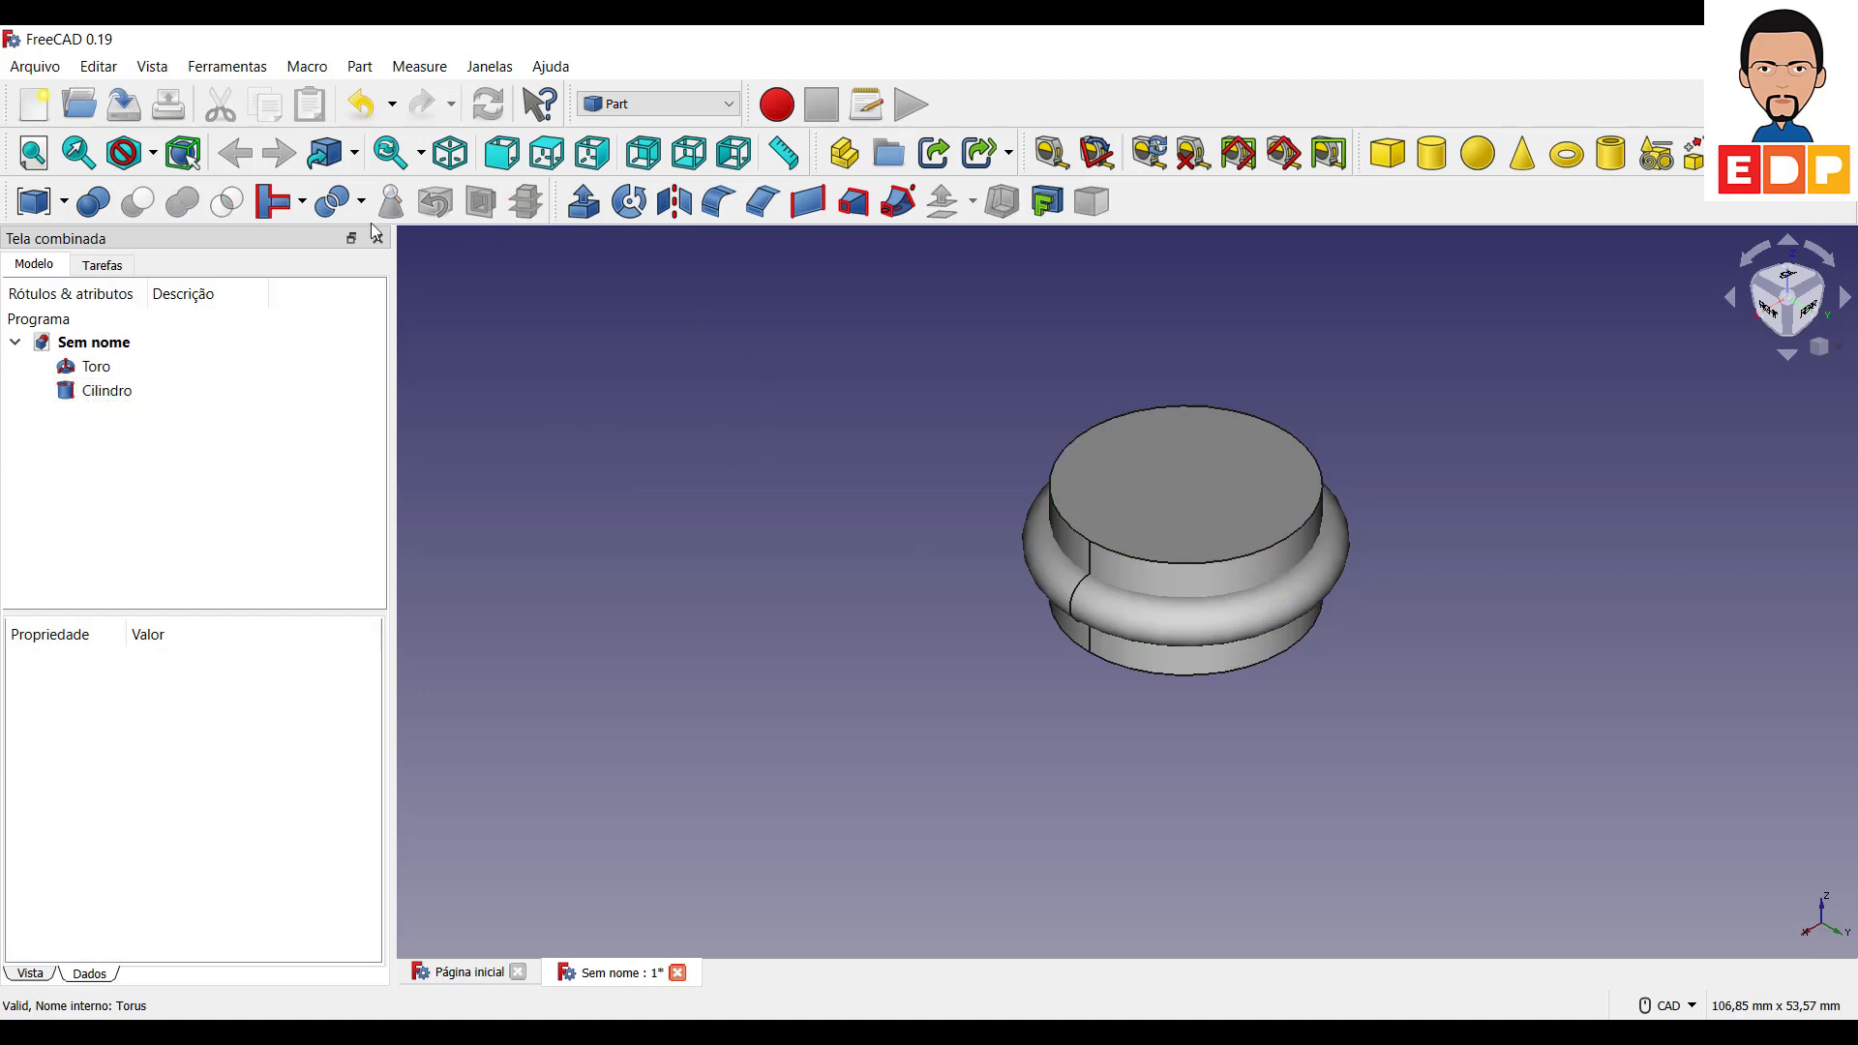
pyautogui.click(93, 202)
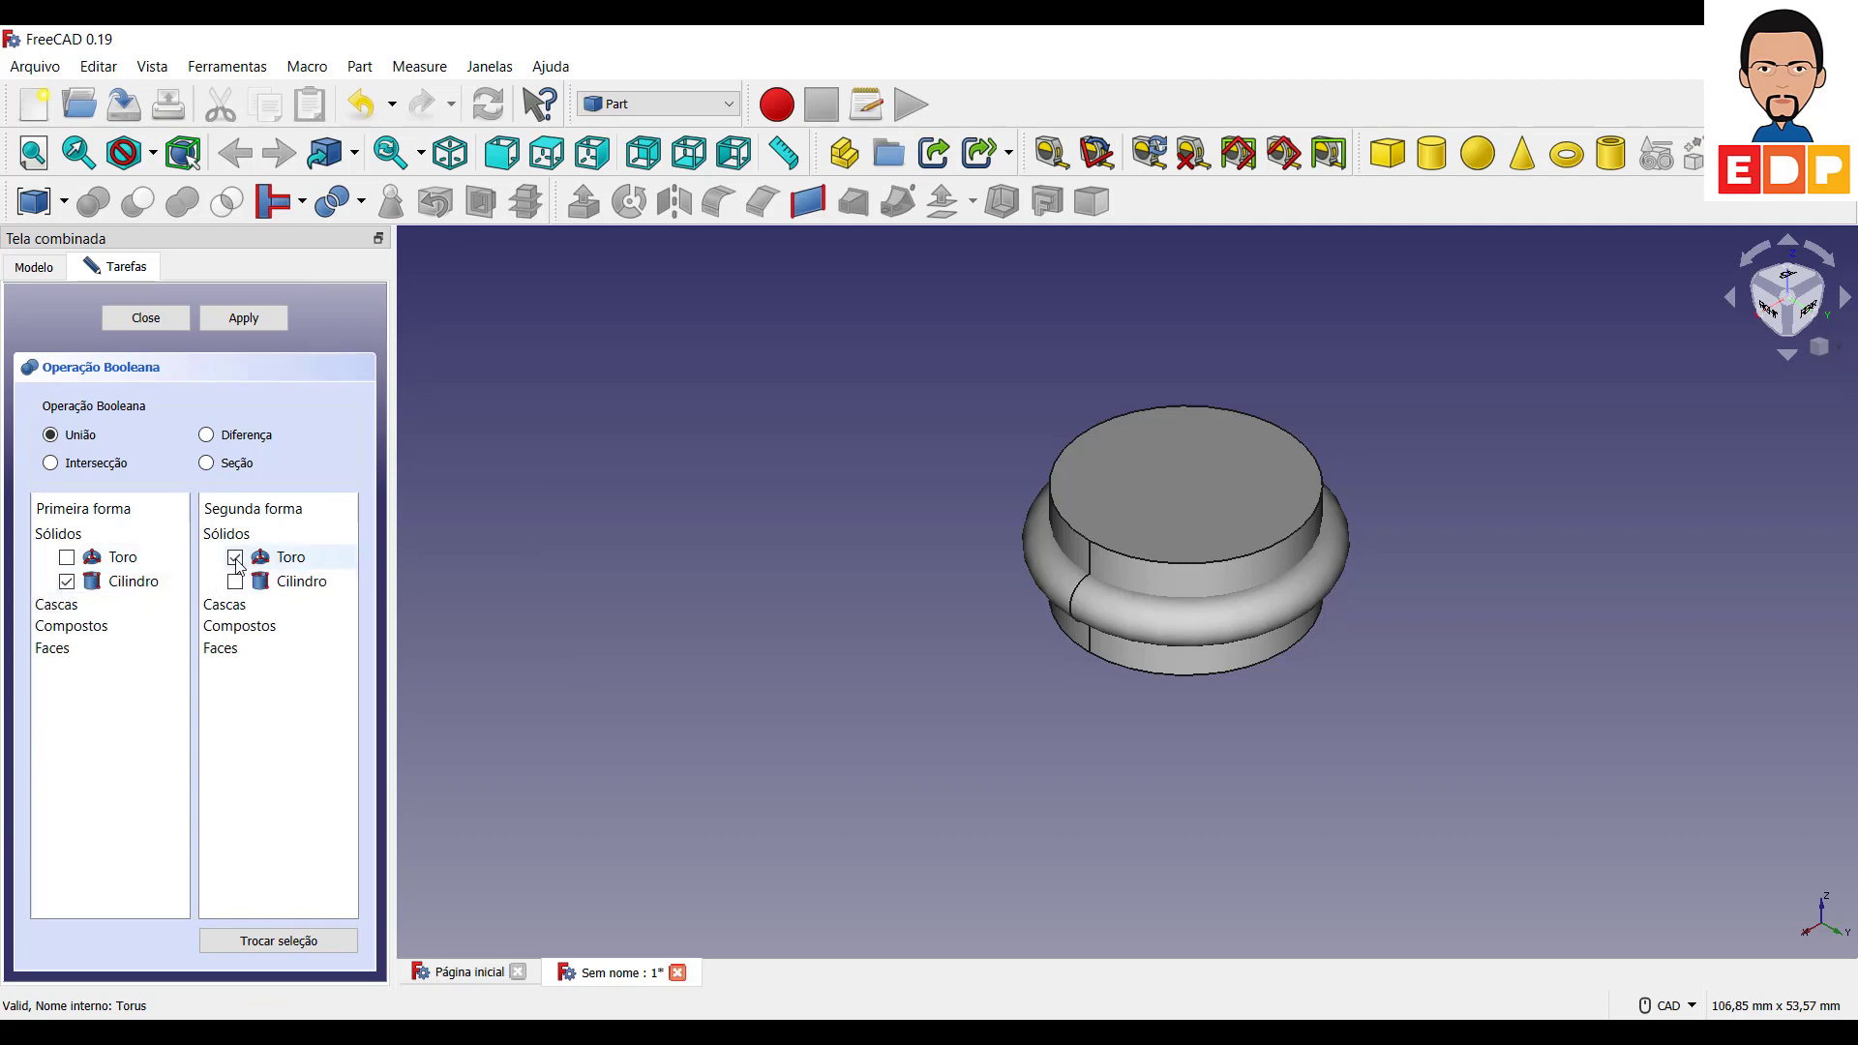
pyautogui.click(206, 436)
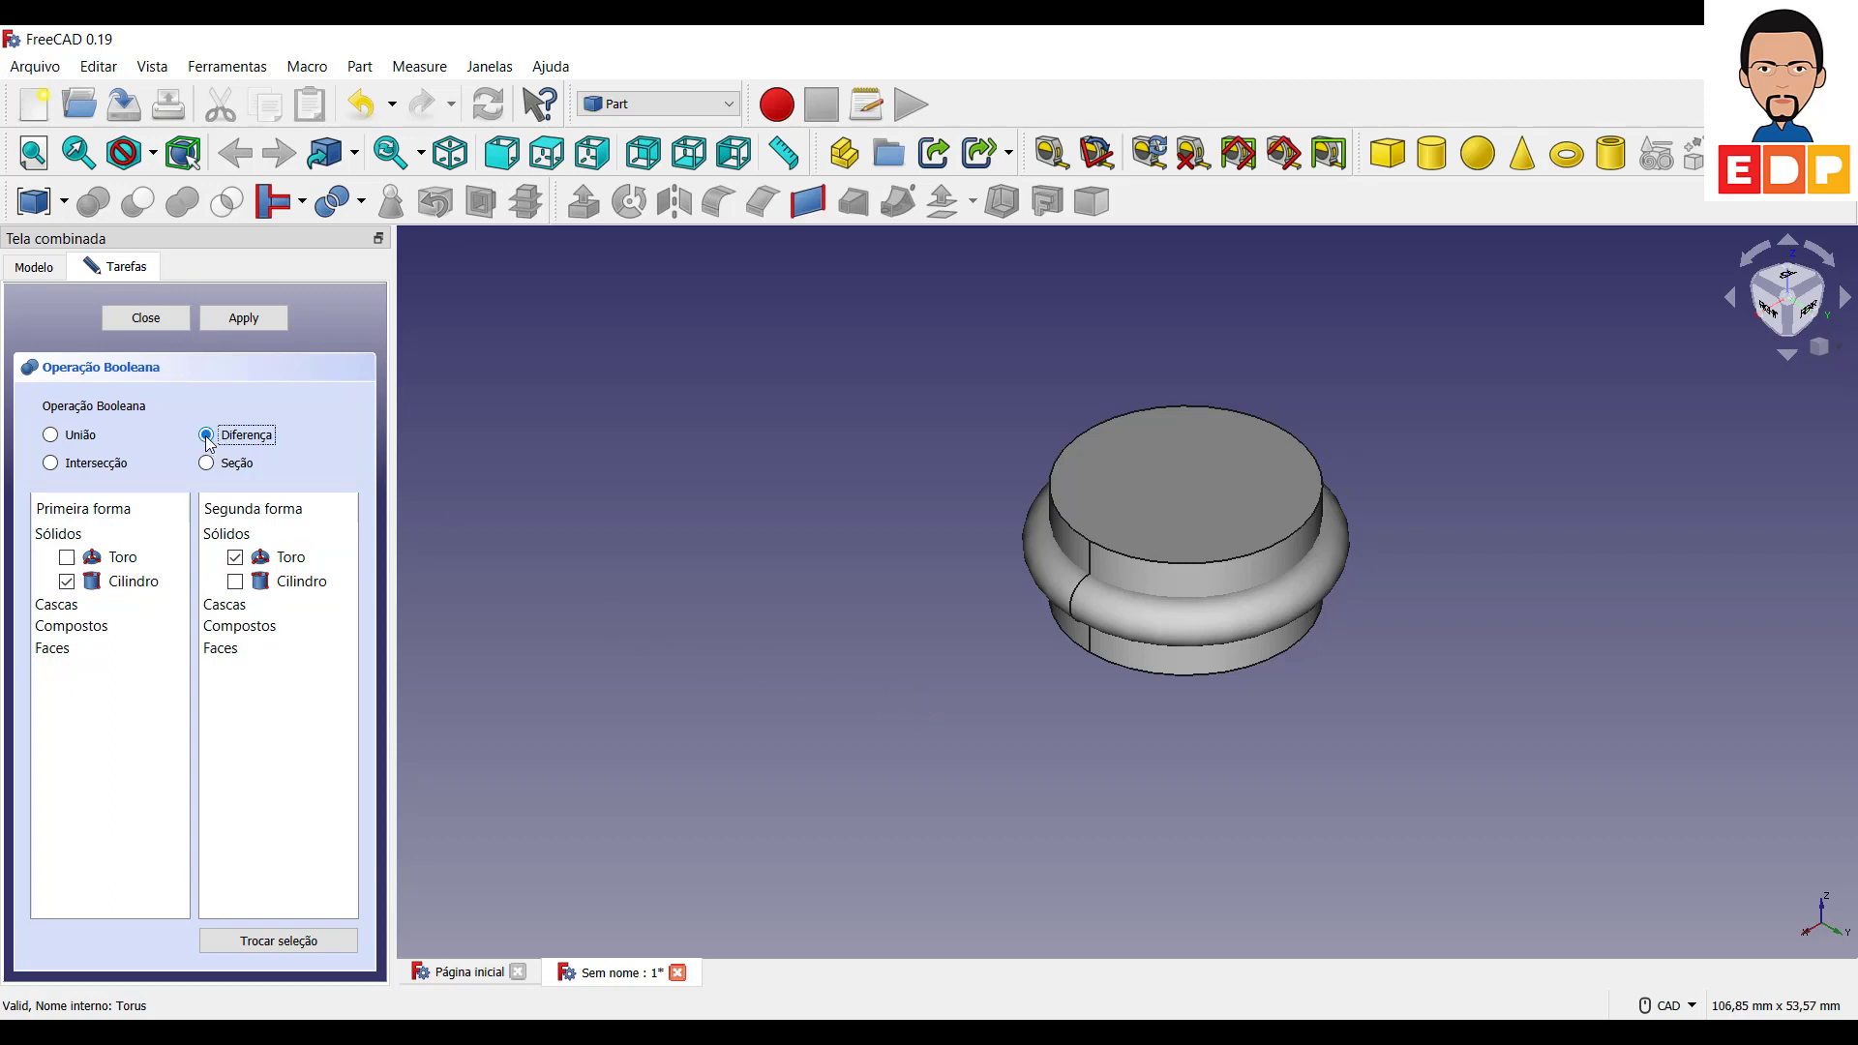
pyautogui.click(243, 318)
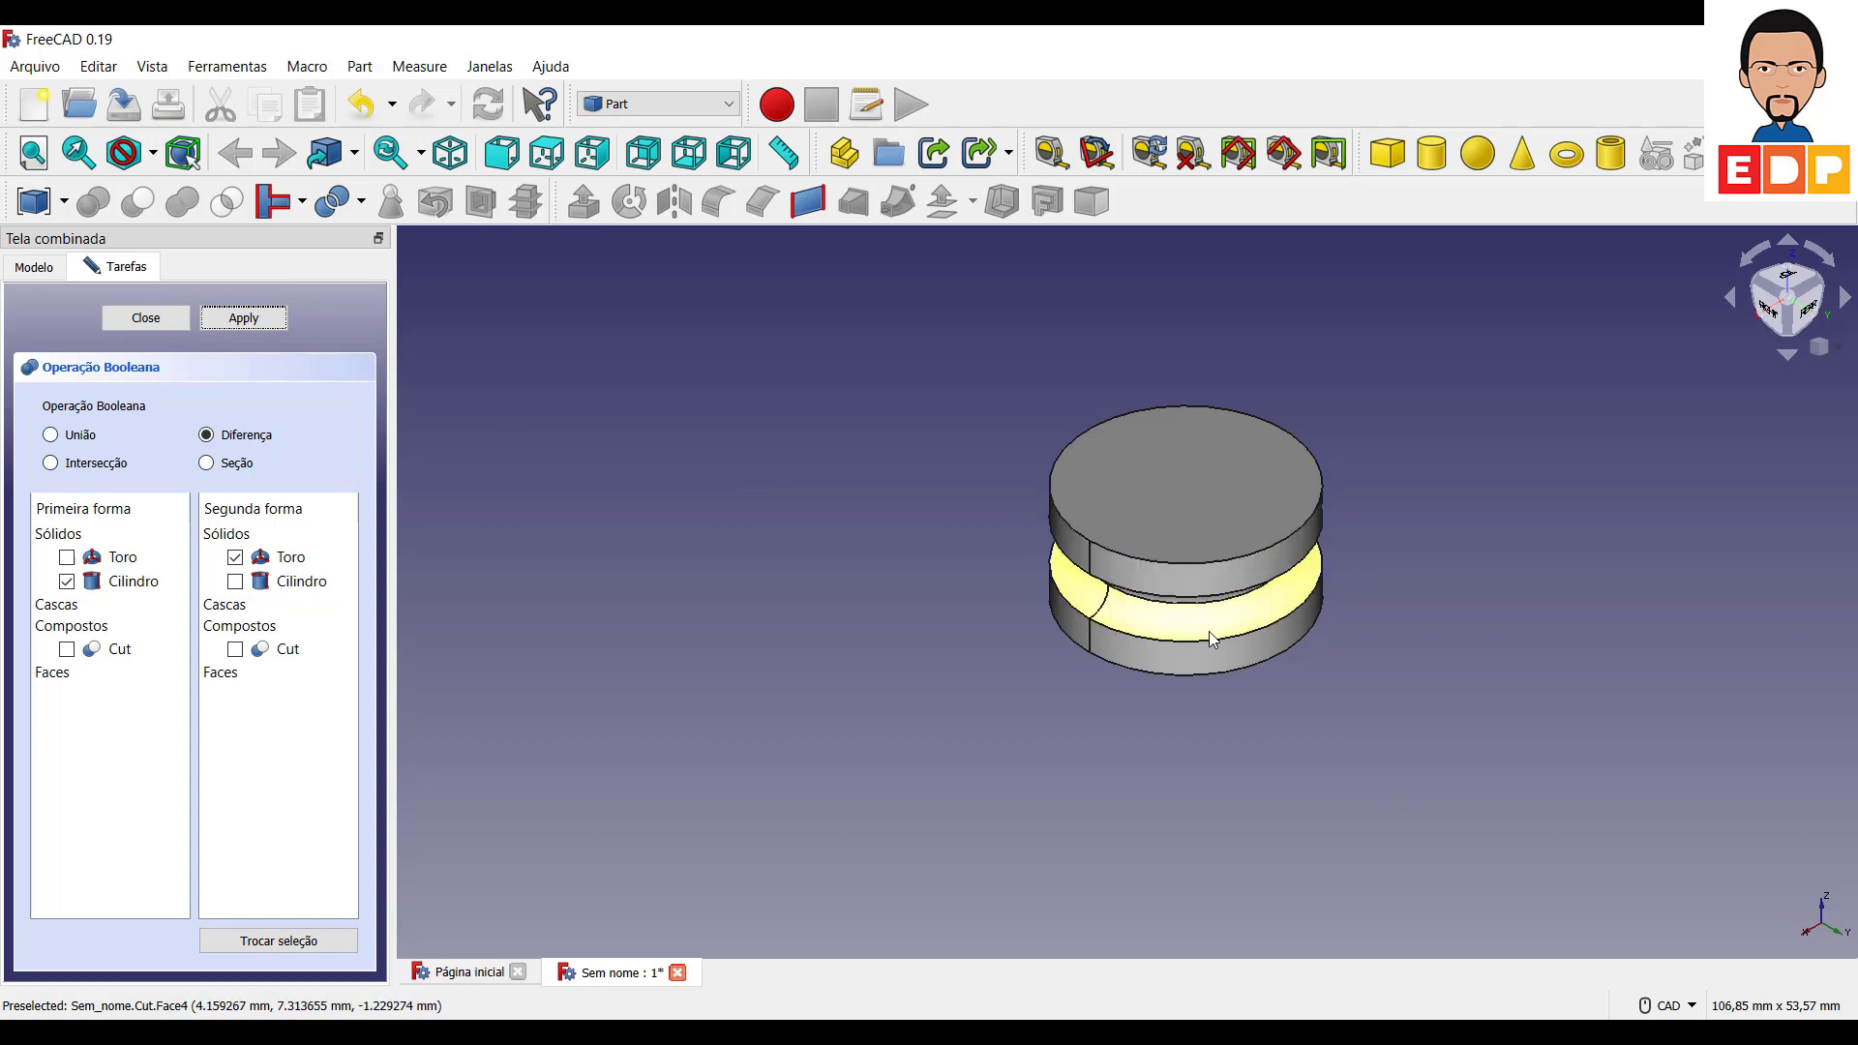
pyautogui.click(145, 318)
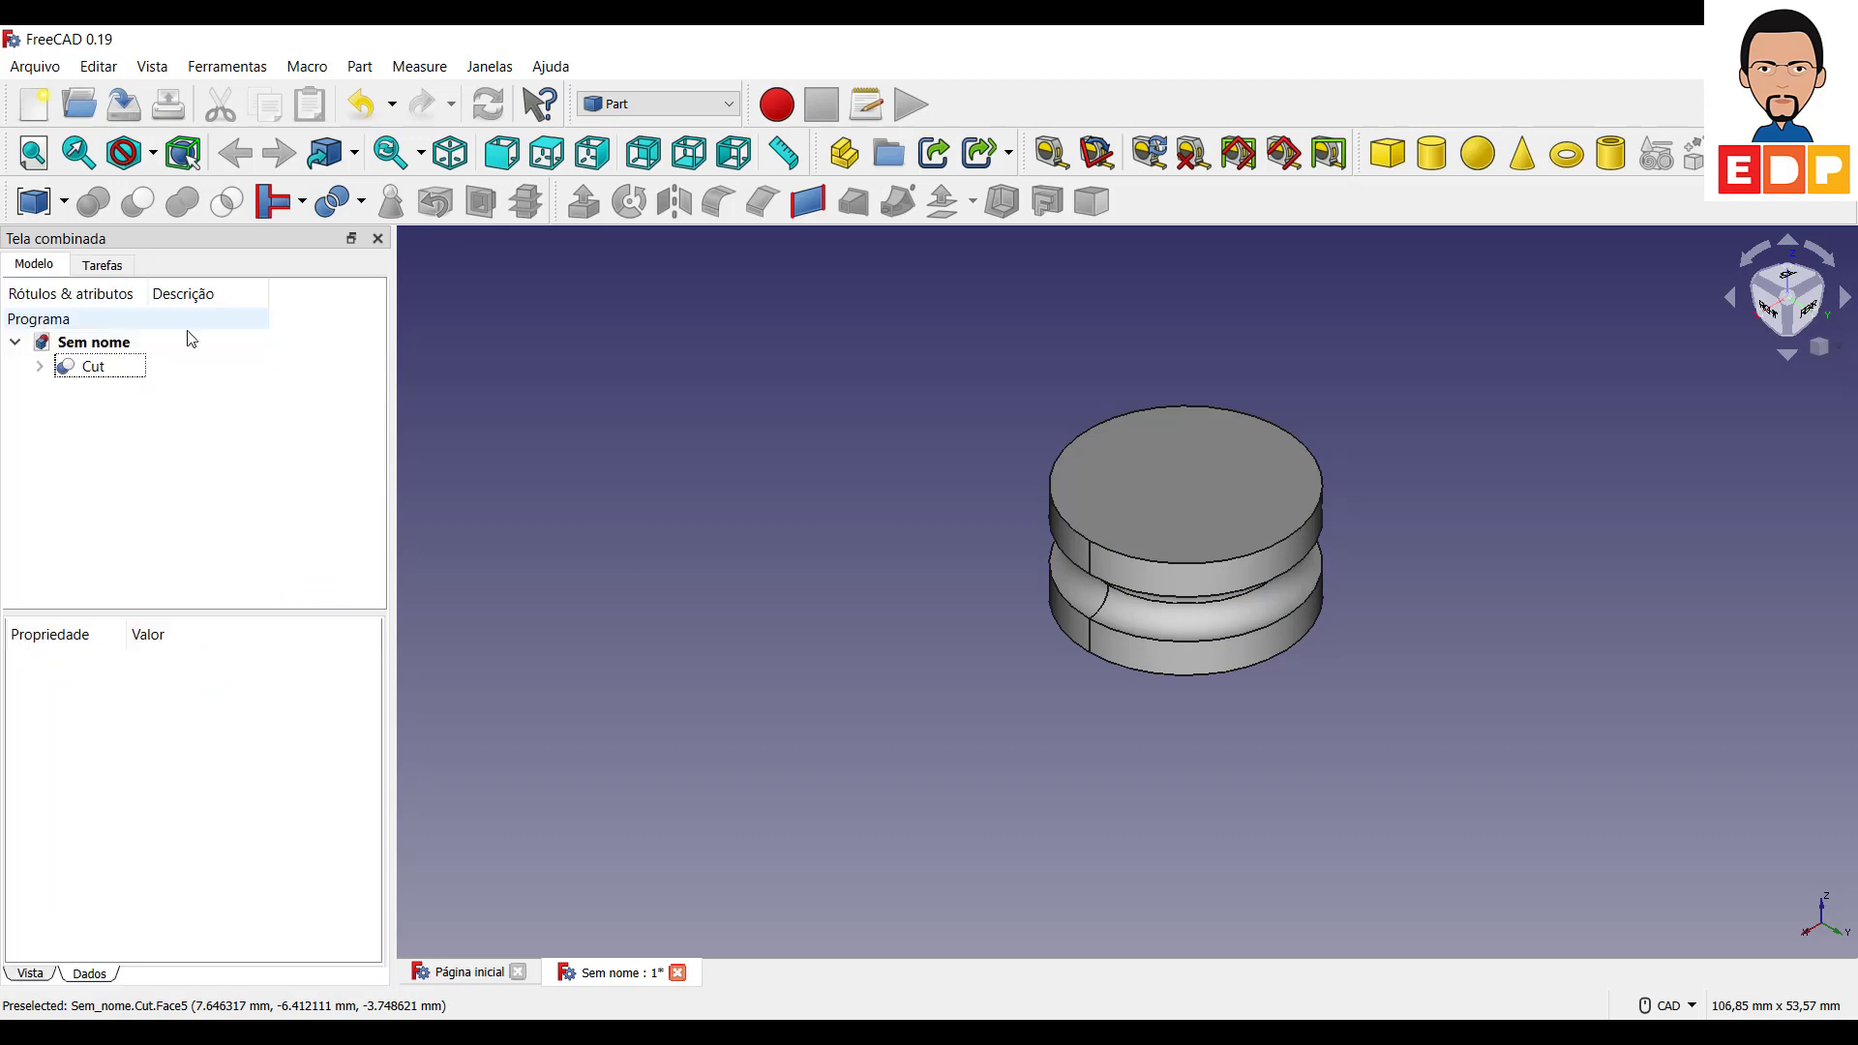
pyautogui.scroll(-1, 1374, 716)
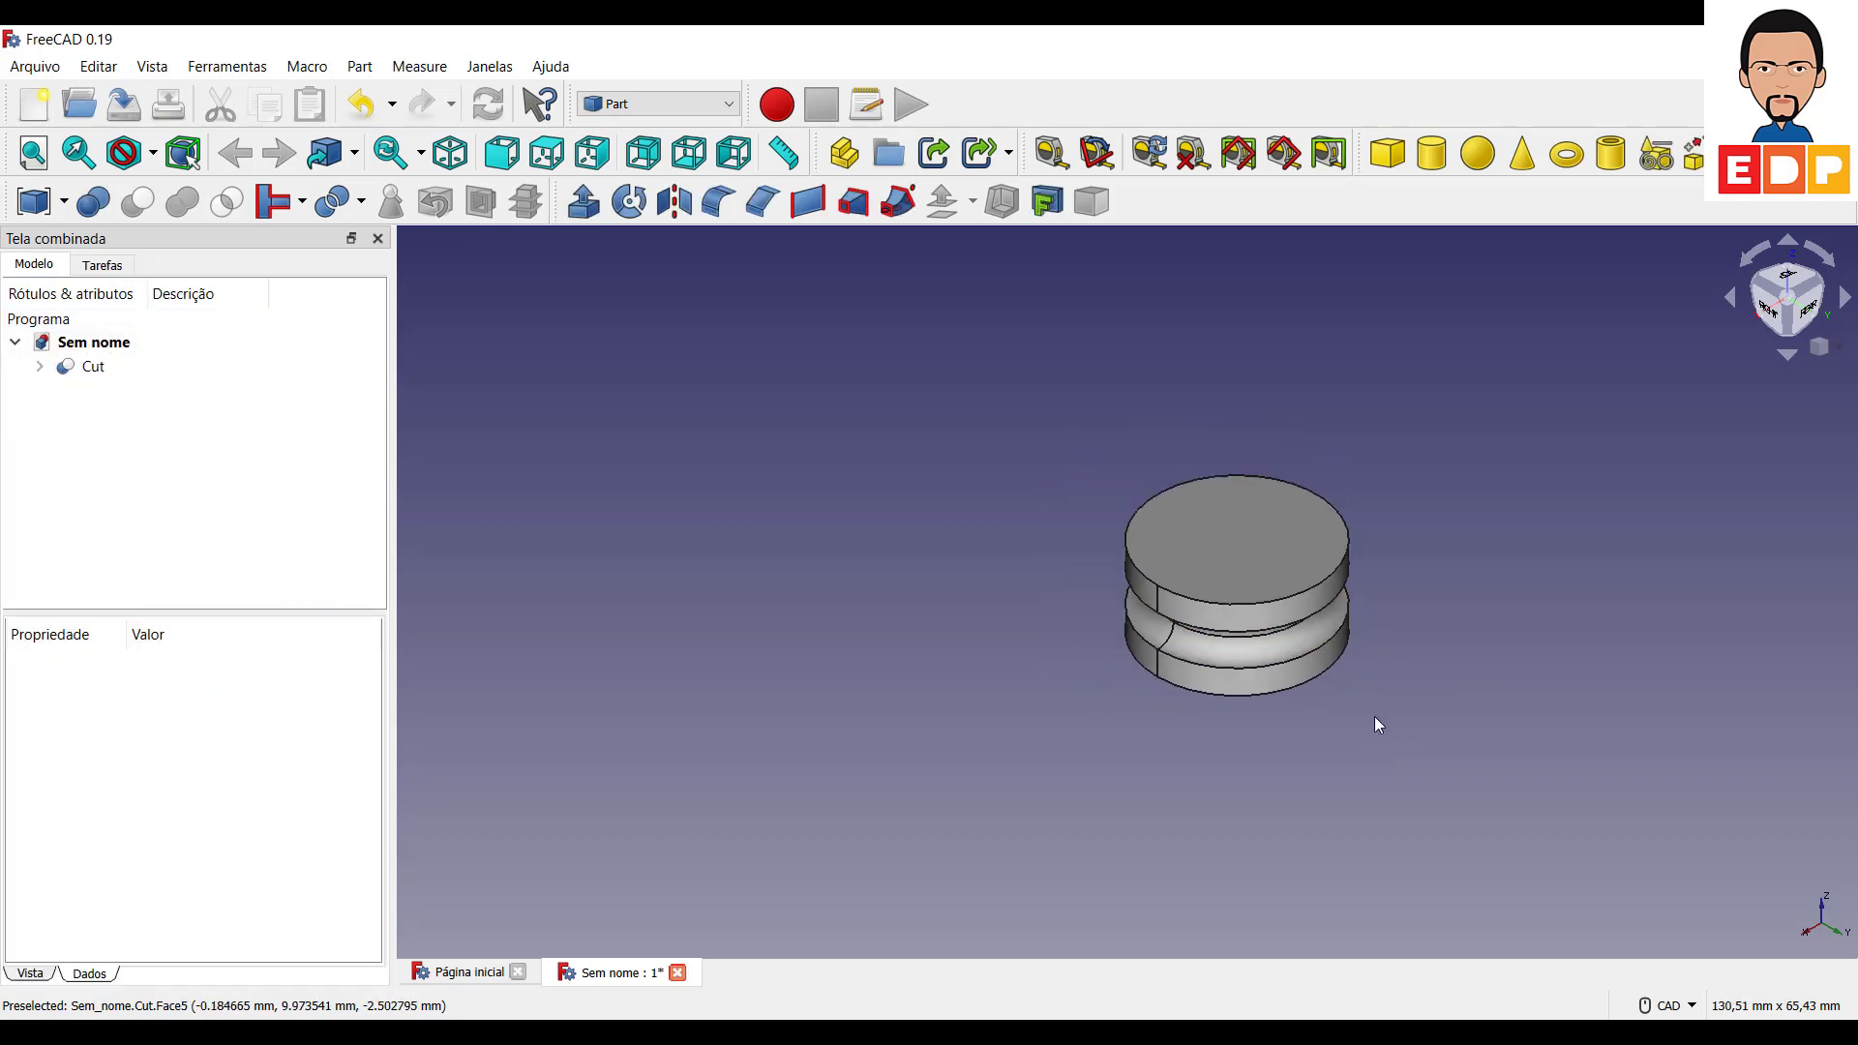
pyautogui.scroll(3, 1374, 717)
pyautogui.scroll(1, 1366, 724)
pyautogui.moveTo(1470, 672)
pyautogui.mouseDown(button='middle')
pyautogui.moveTo(1569, 818)
pyautogui.moveTo(1611, 834)
pyautogui.mouseUp(button='middle')
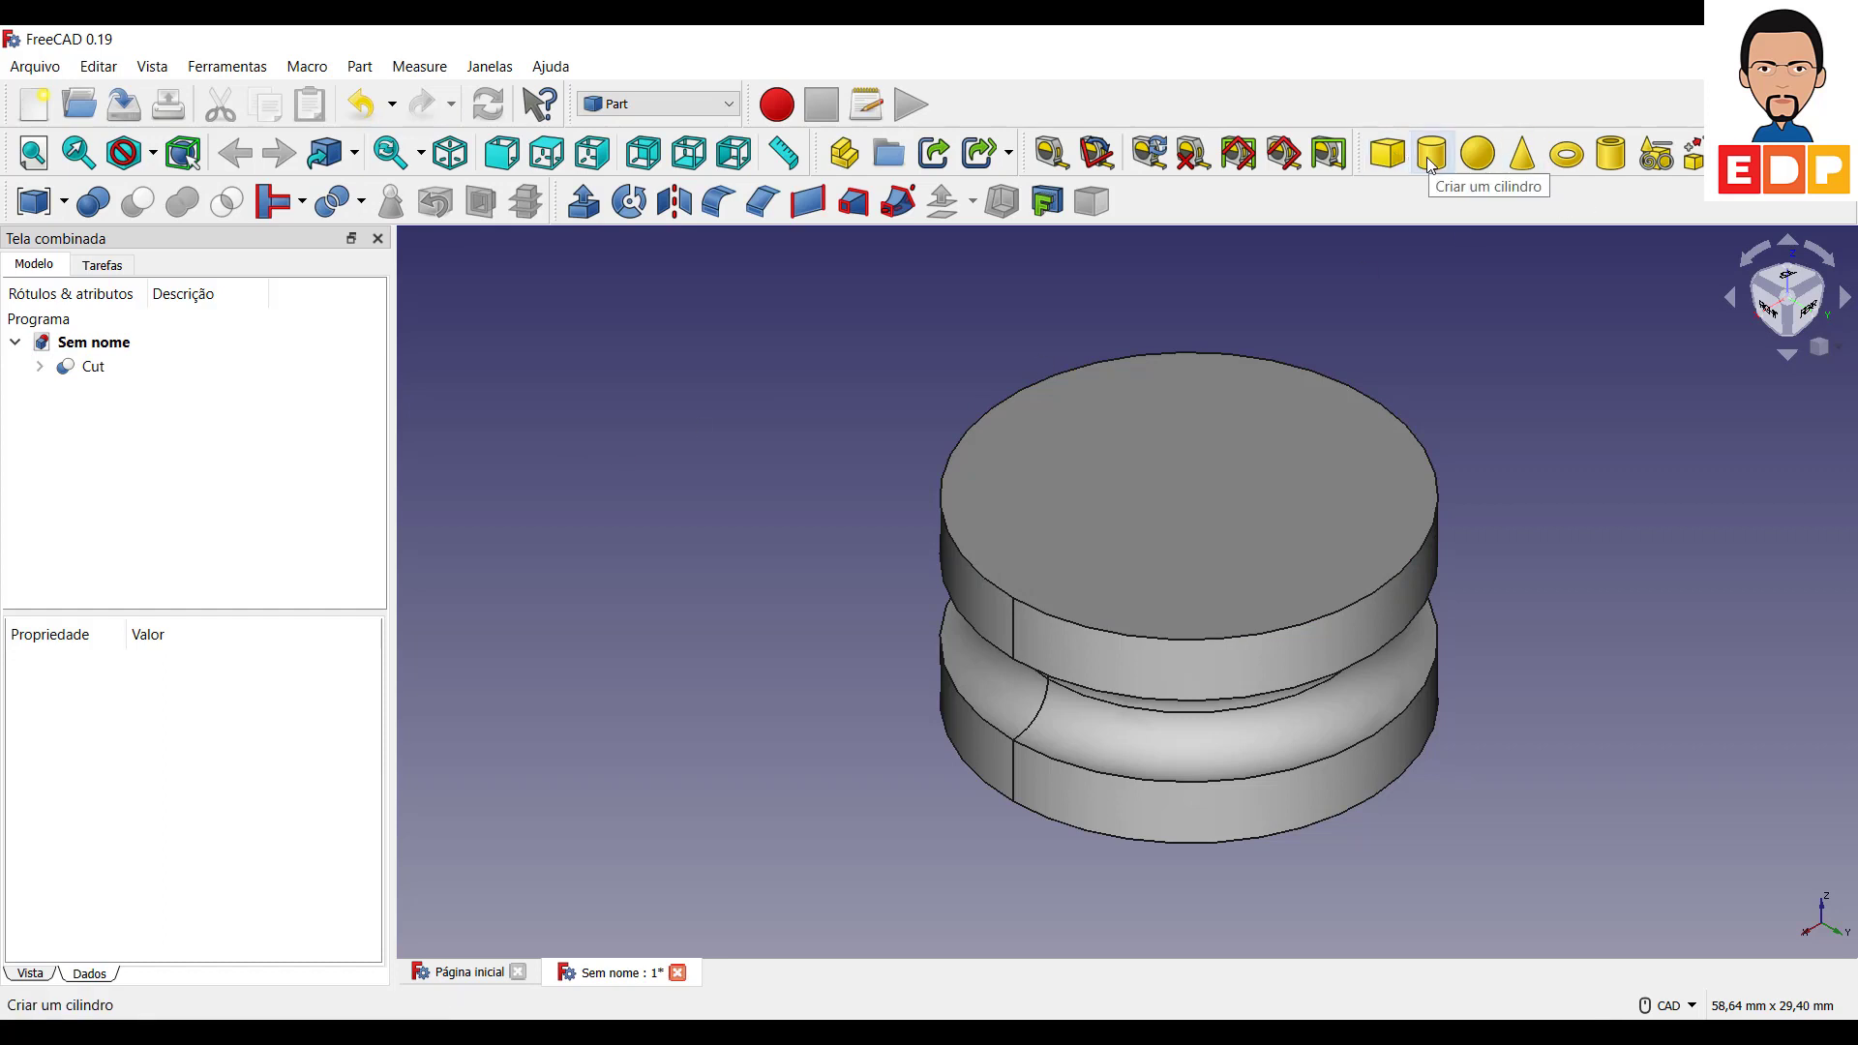
# Add Cilindro001 (2 mm radius) and set its z position to -5 mm and height to 12 mm.
pyautogui.click(1429, 155)
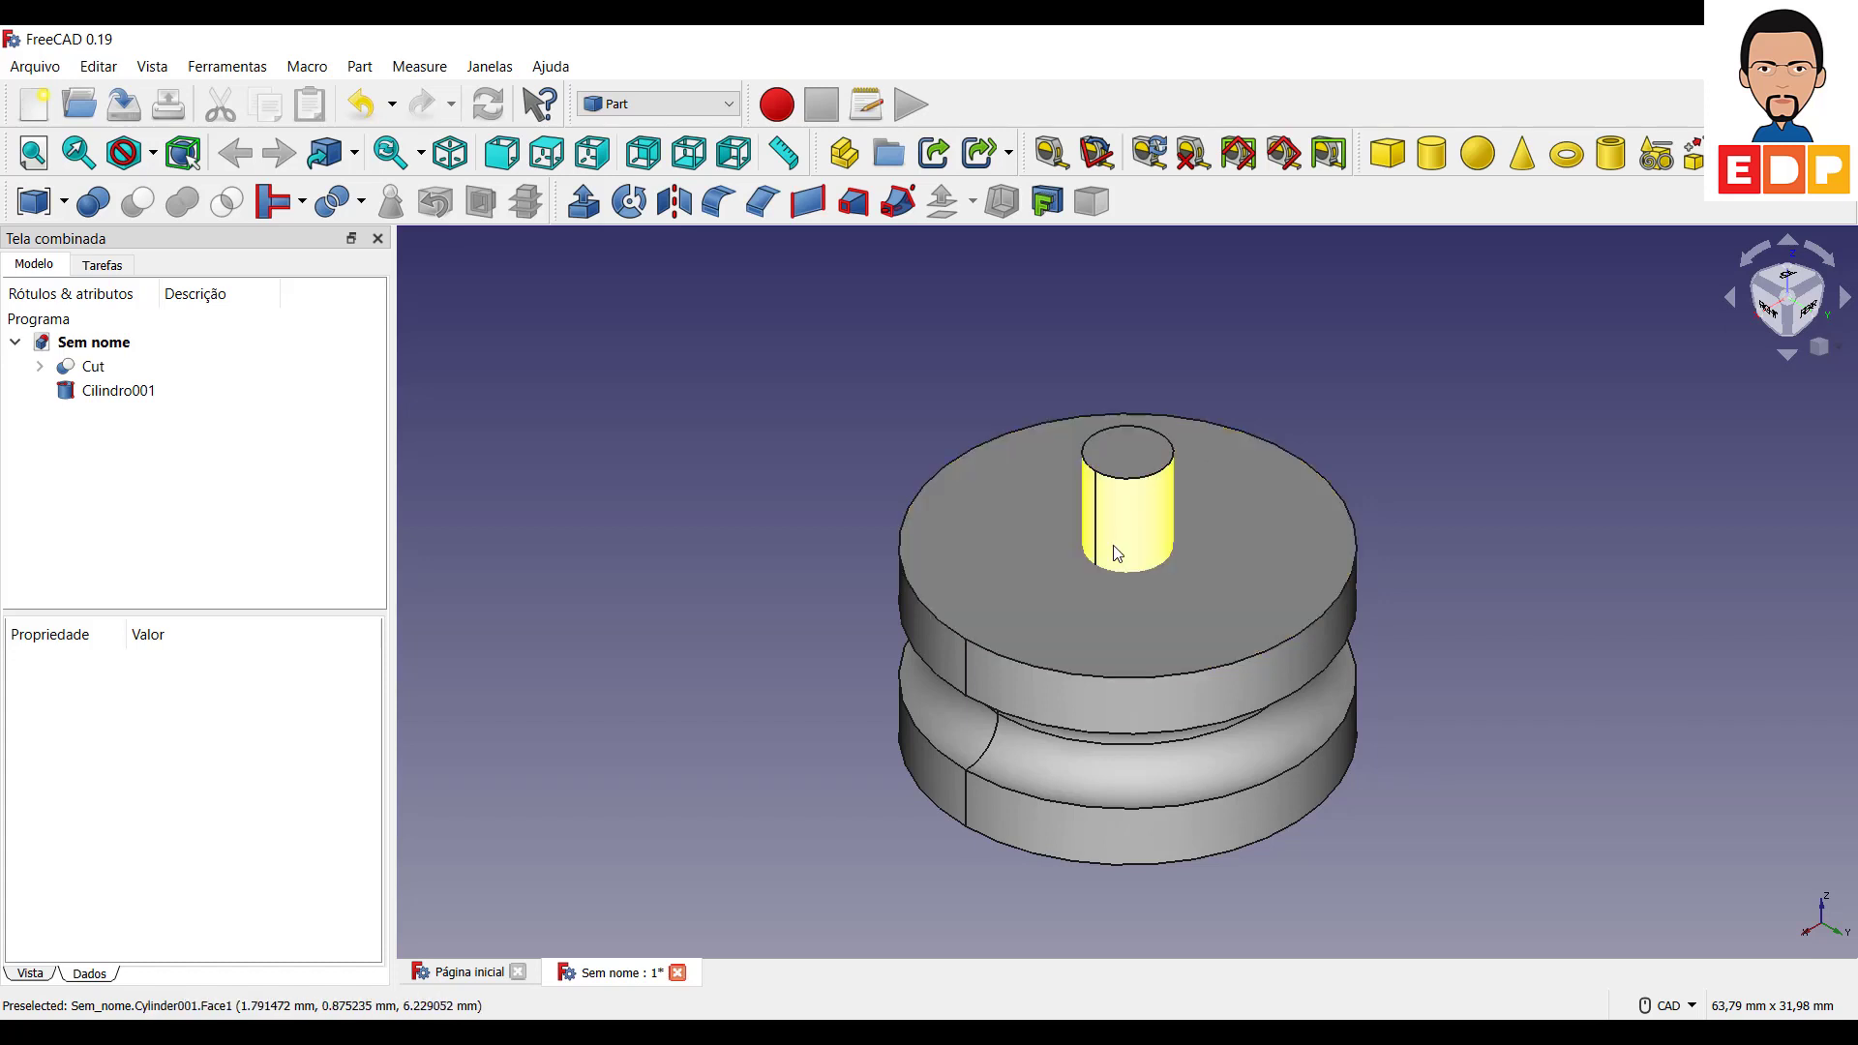
pyautogui.click(137, 392)
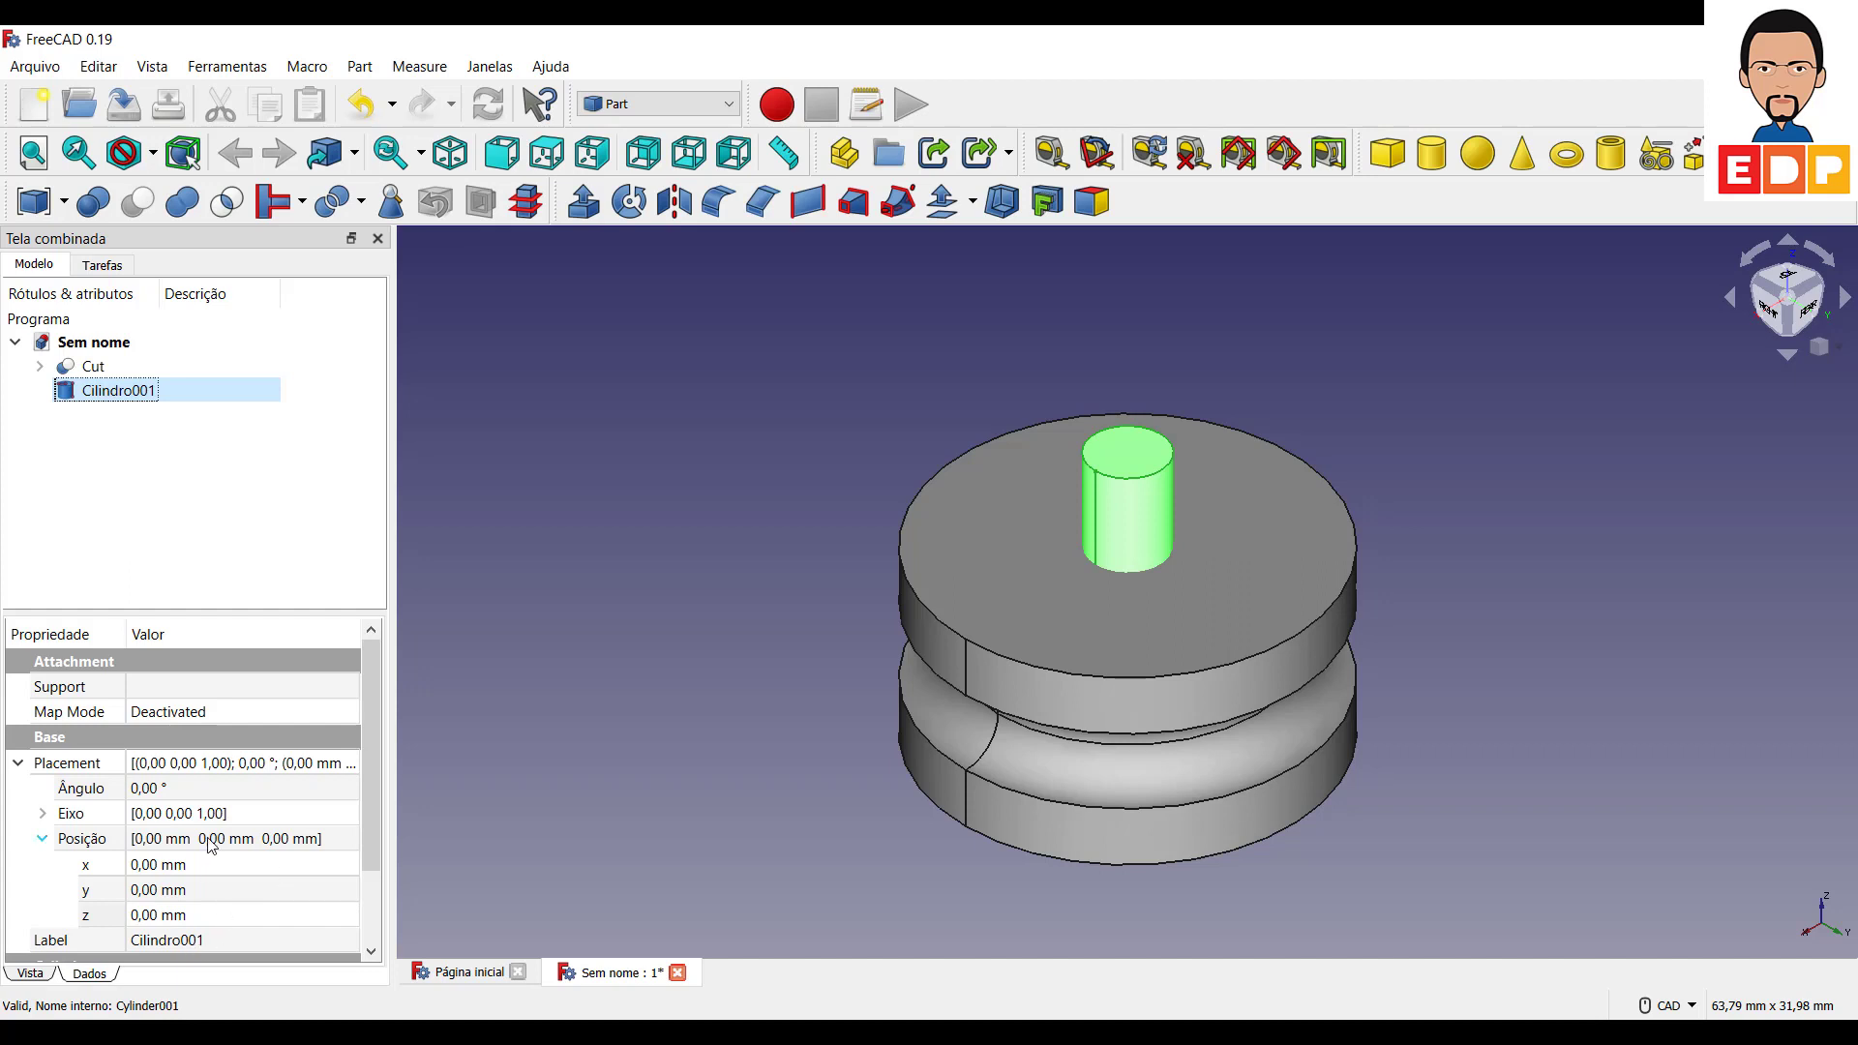
pyautogui.click(156, 915)
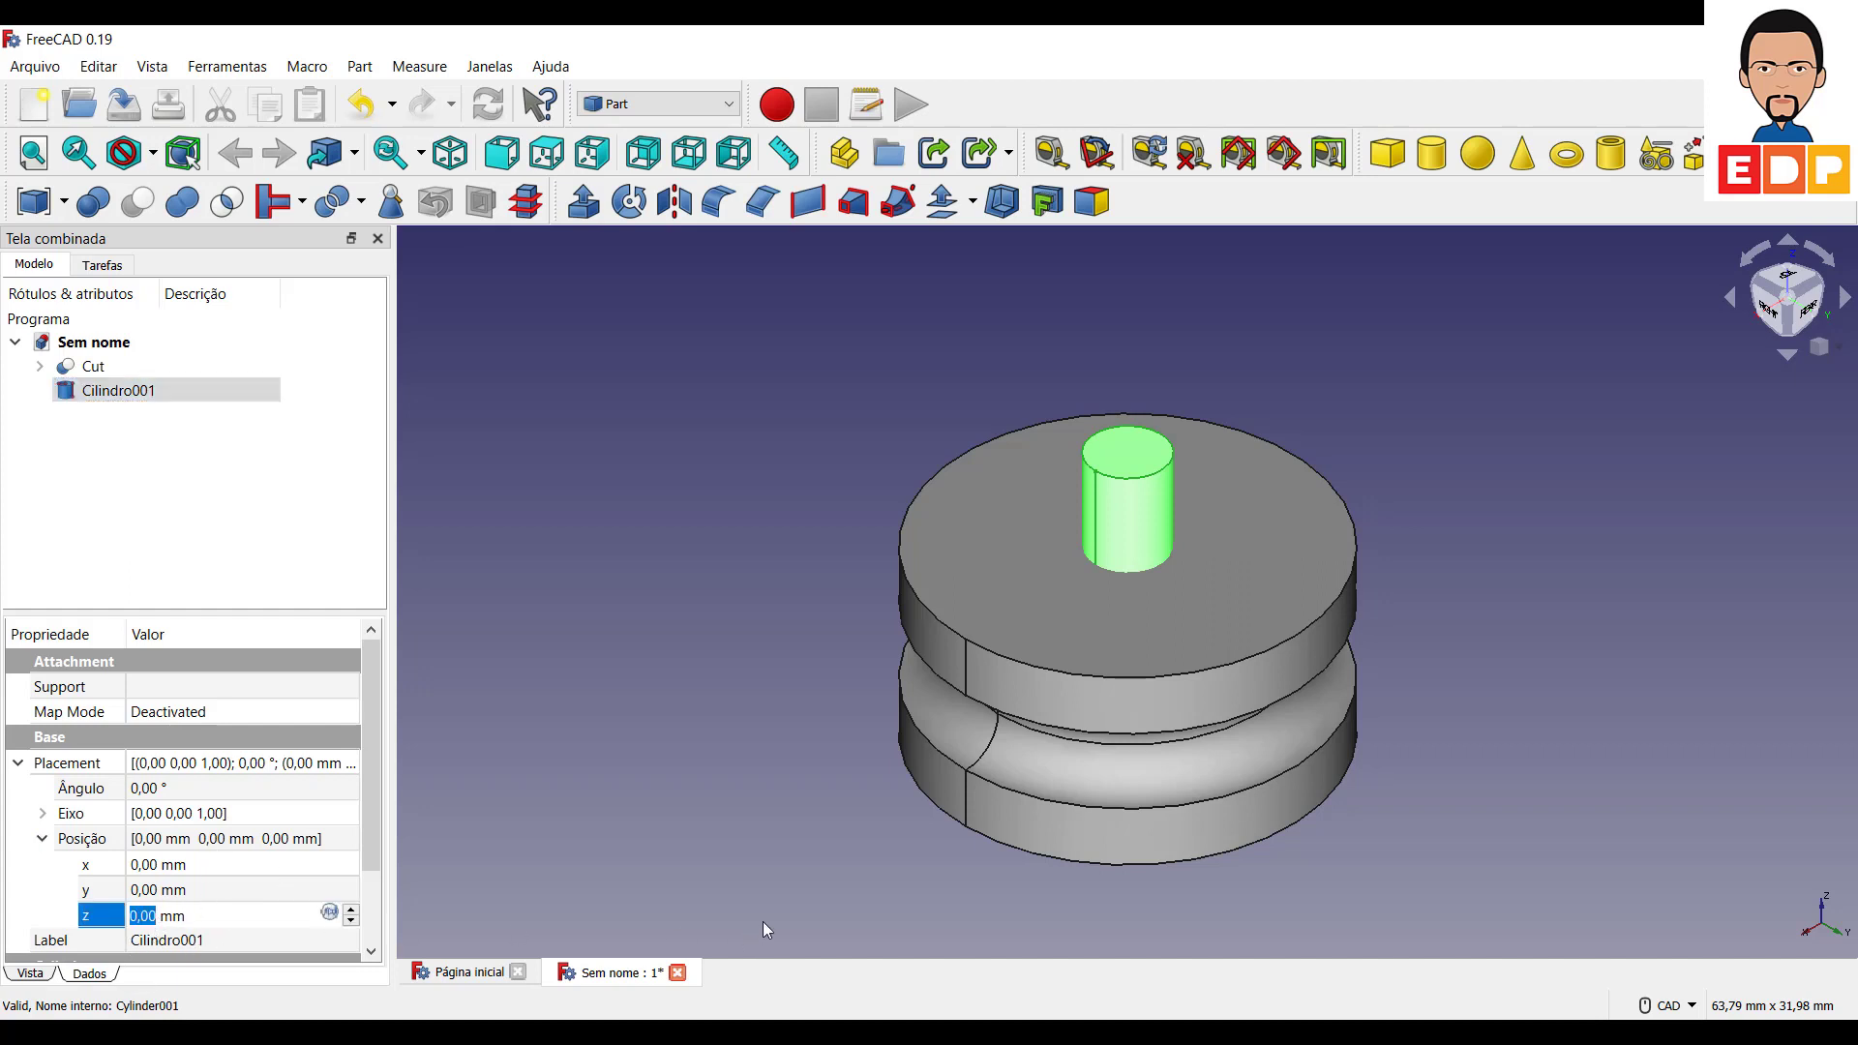
pyautogui.click(351, 924)
pyautogui.write('-5')
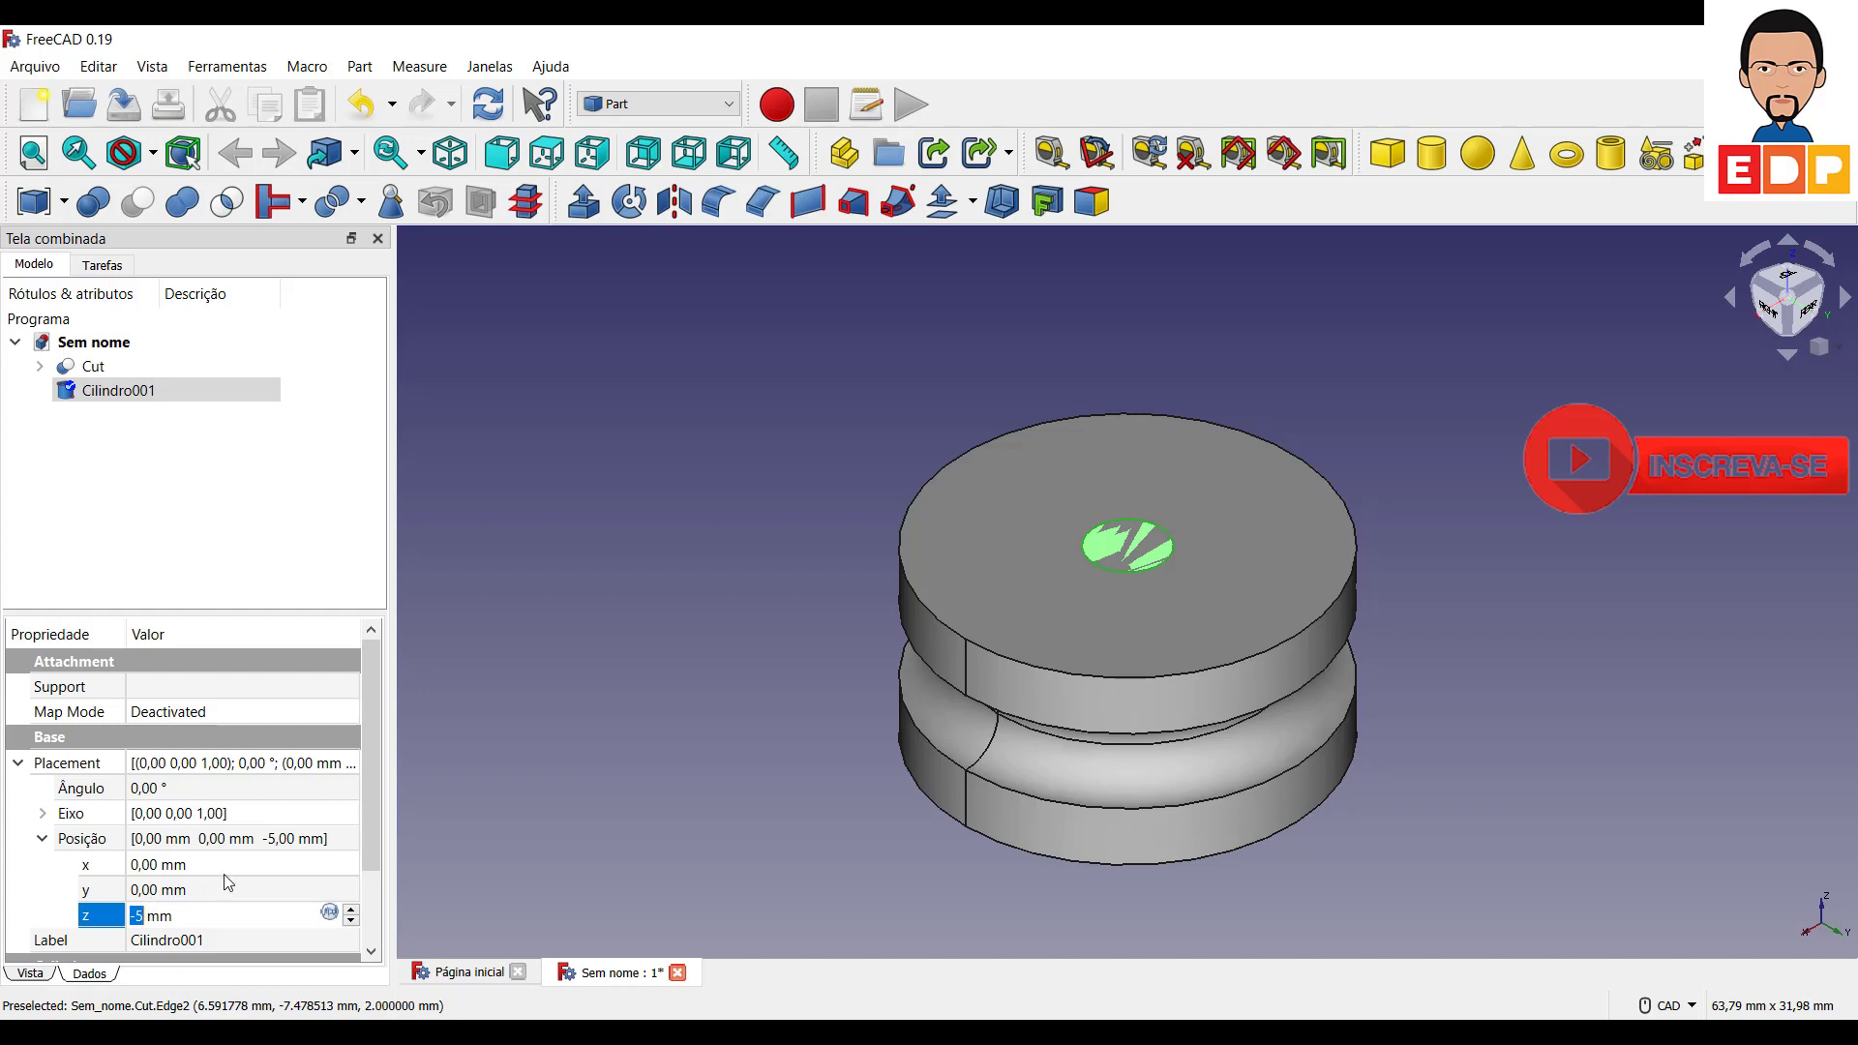
pyautogui.press('Tab')
pyautogui.press('Tab')
pyautogui.press('Tab')
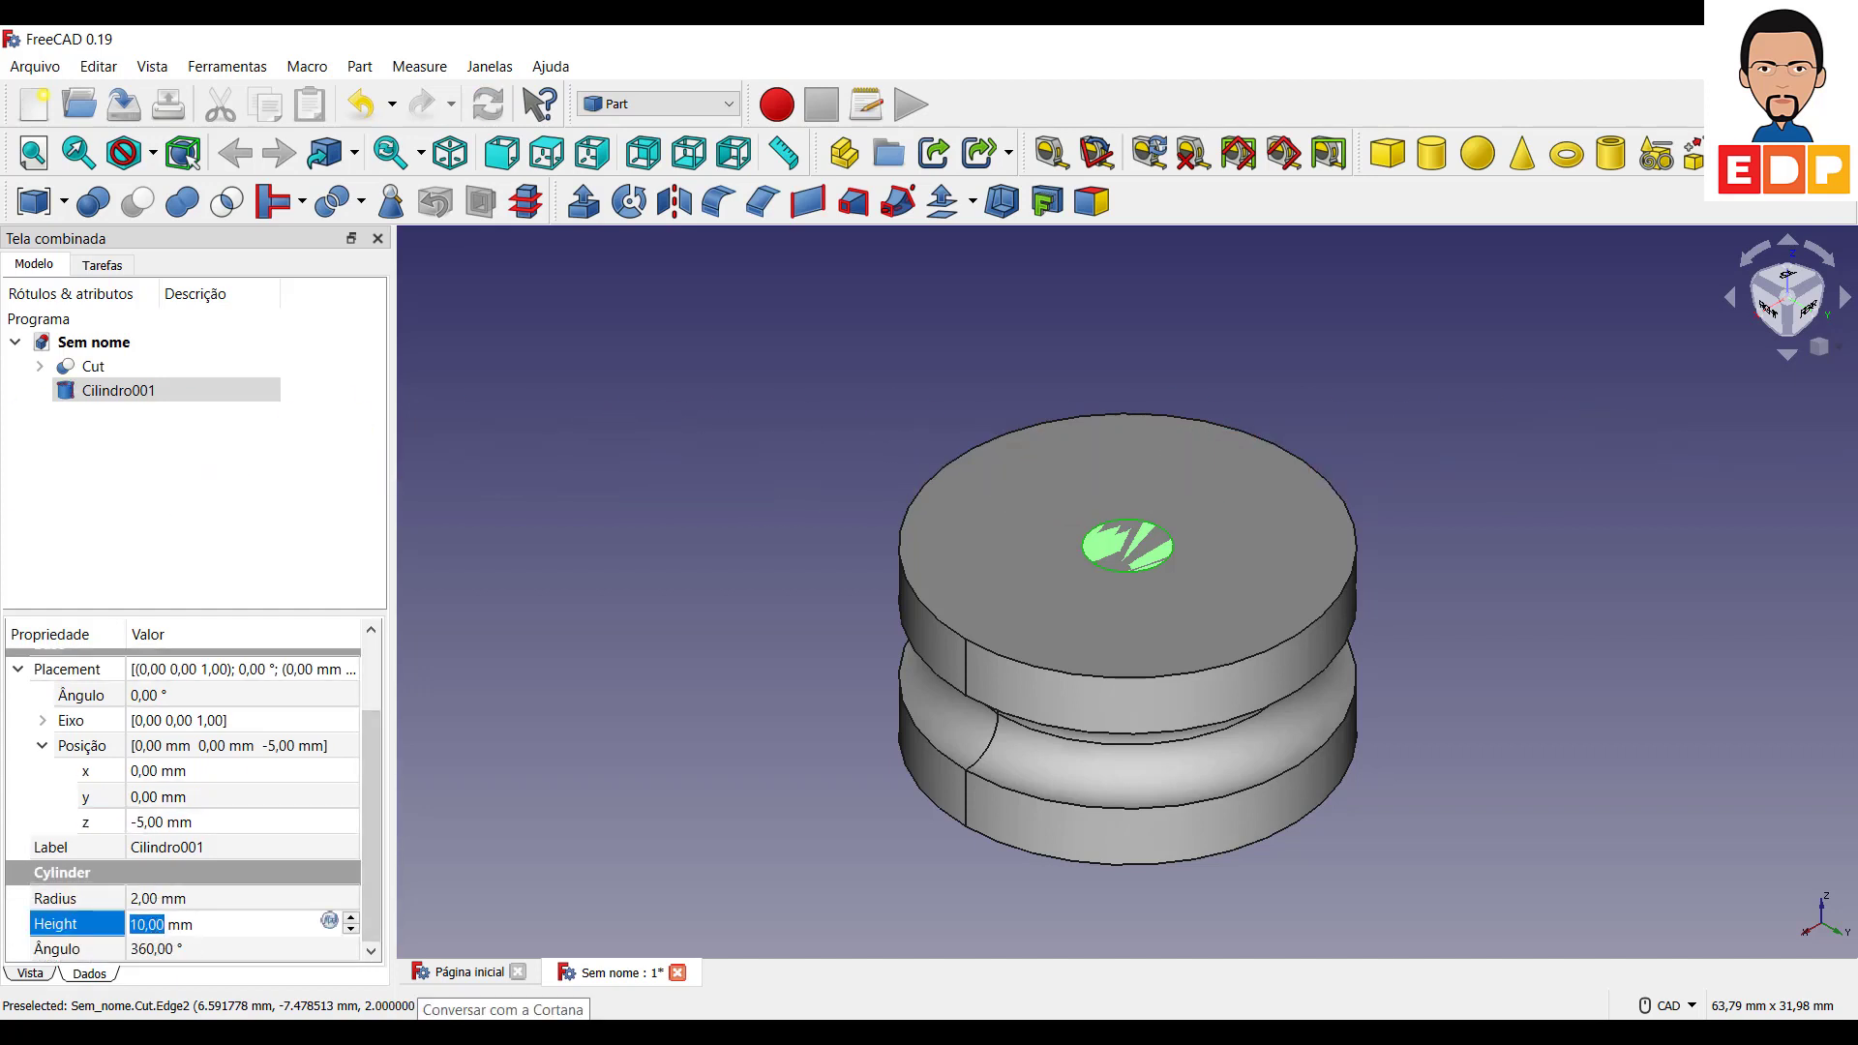
pyautogui.write('12')
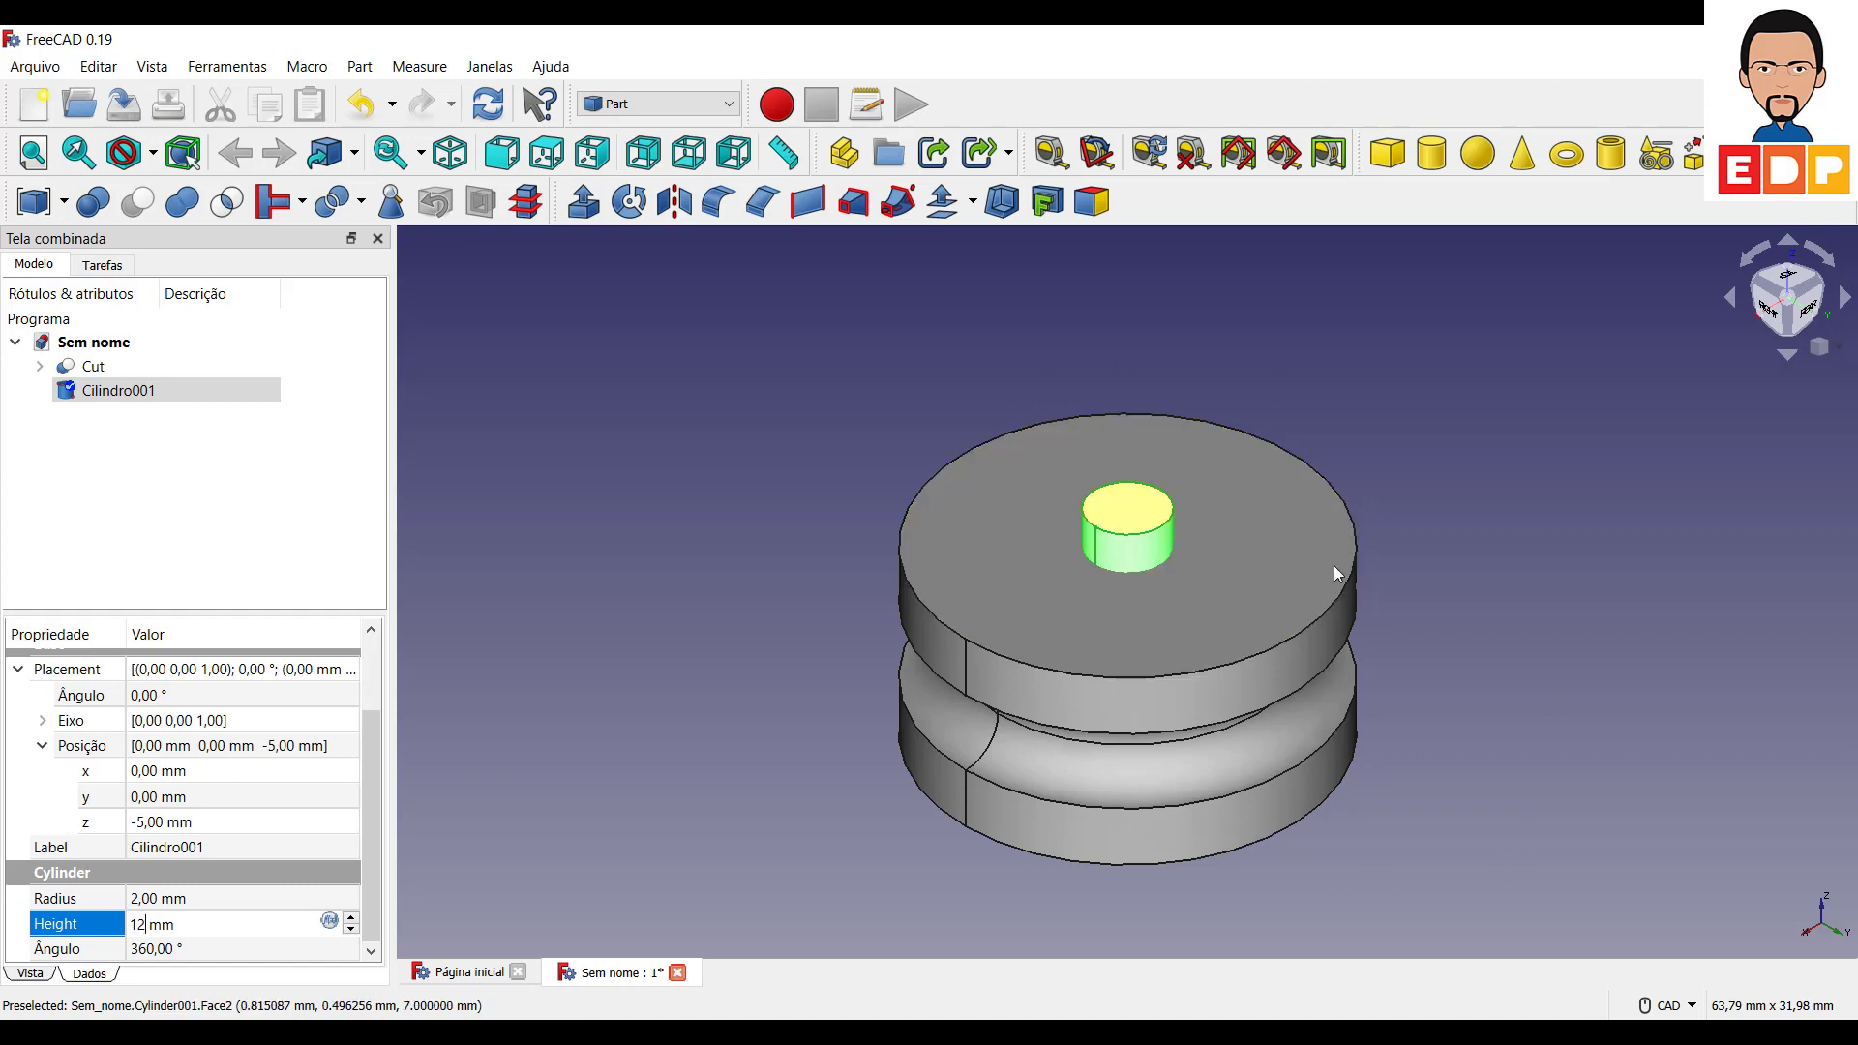
pyautogui.moveTo(1516, 711); pyautogui.dragTo(1794, 640, button='middle')
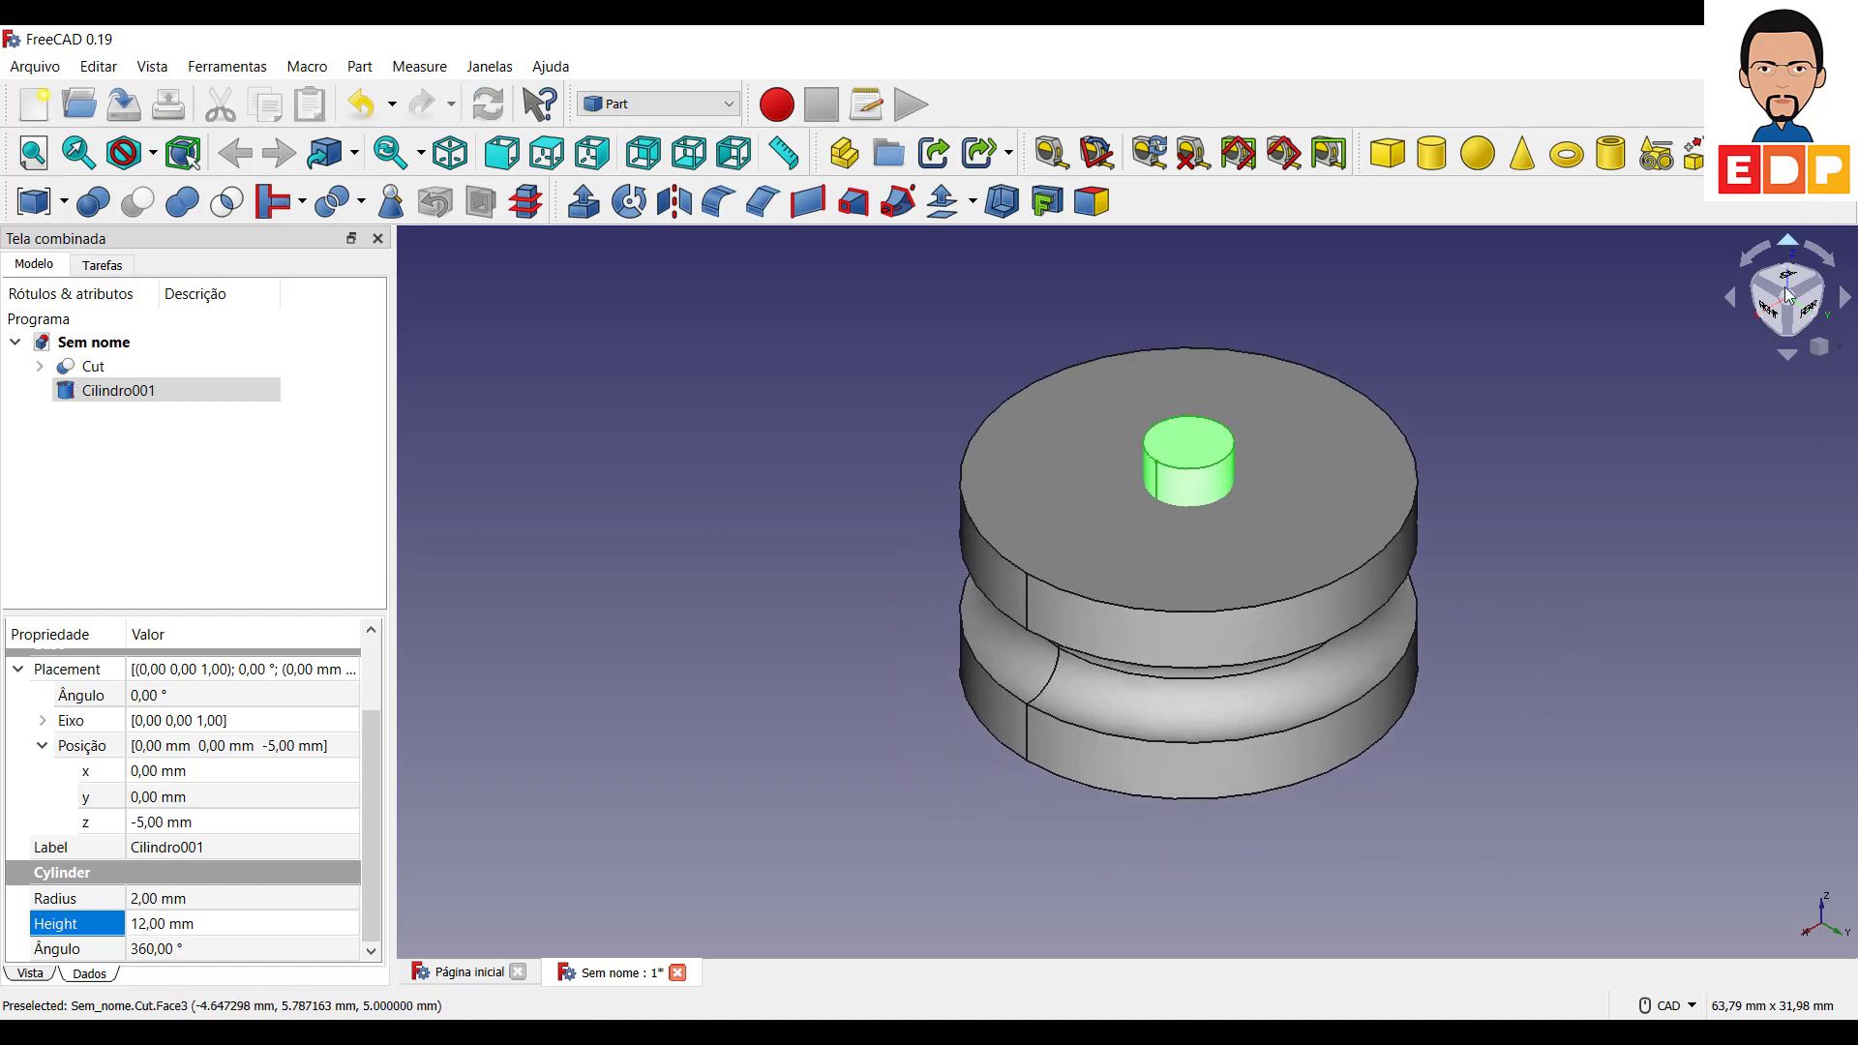
# Inspect the grooved disc from bottom, isometric and top views, then select Cilindro001.
pyautogui.click(1792, 348)
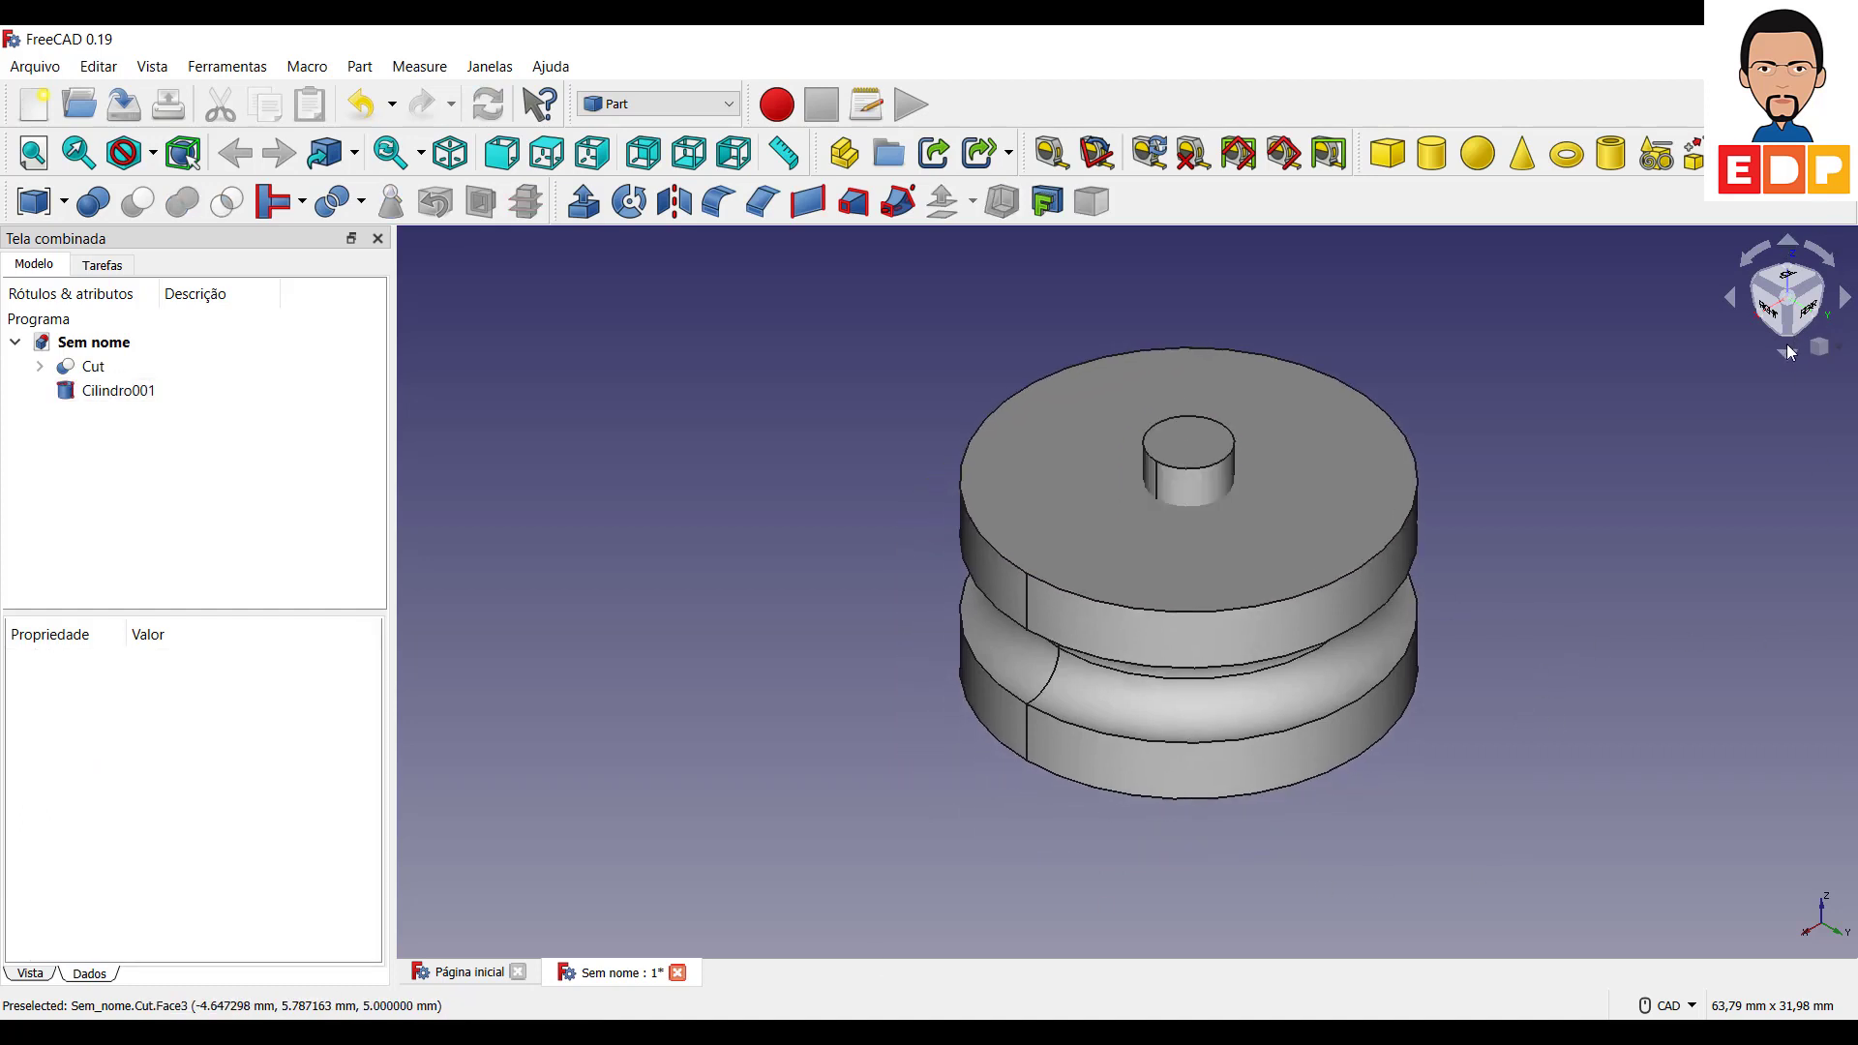
pyautogui.click(1792, 345)
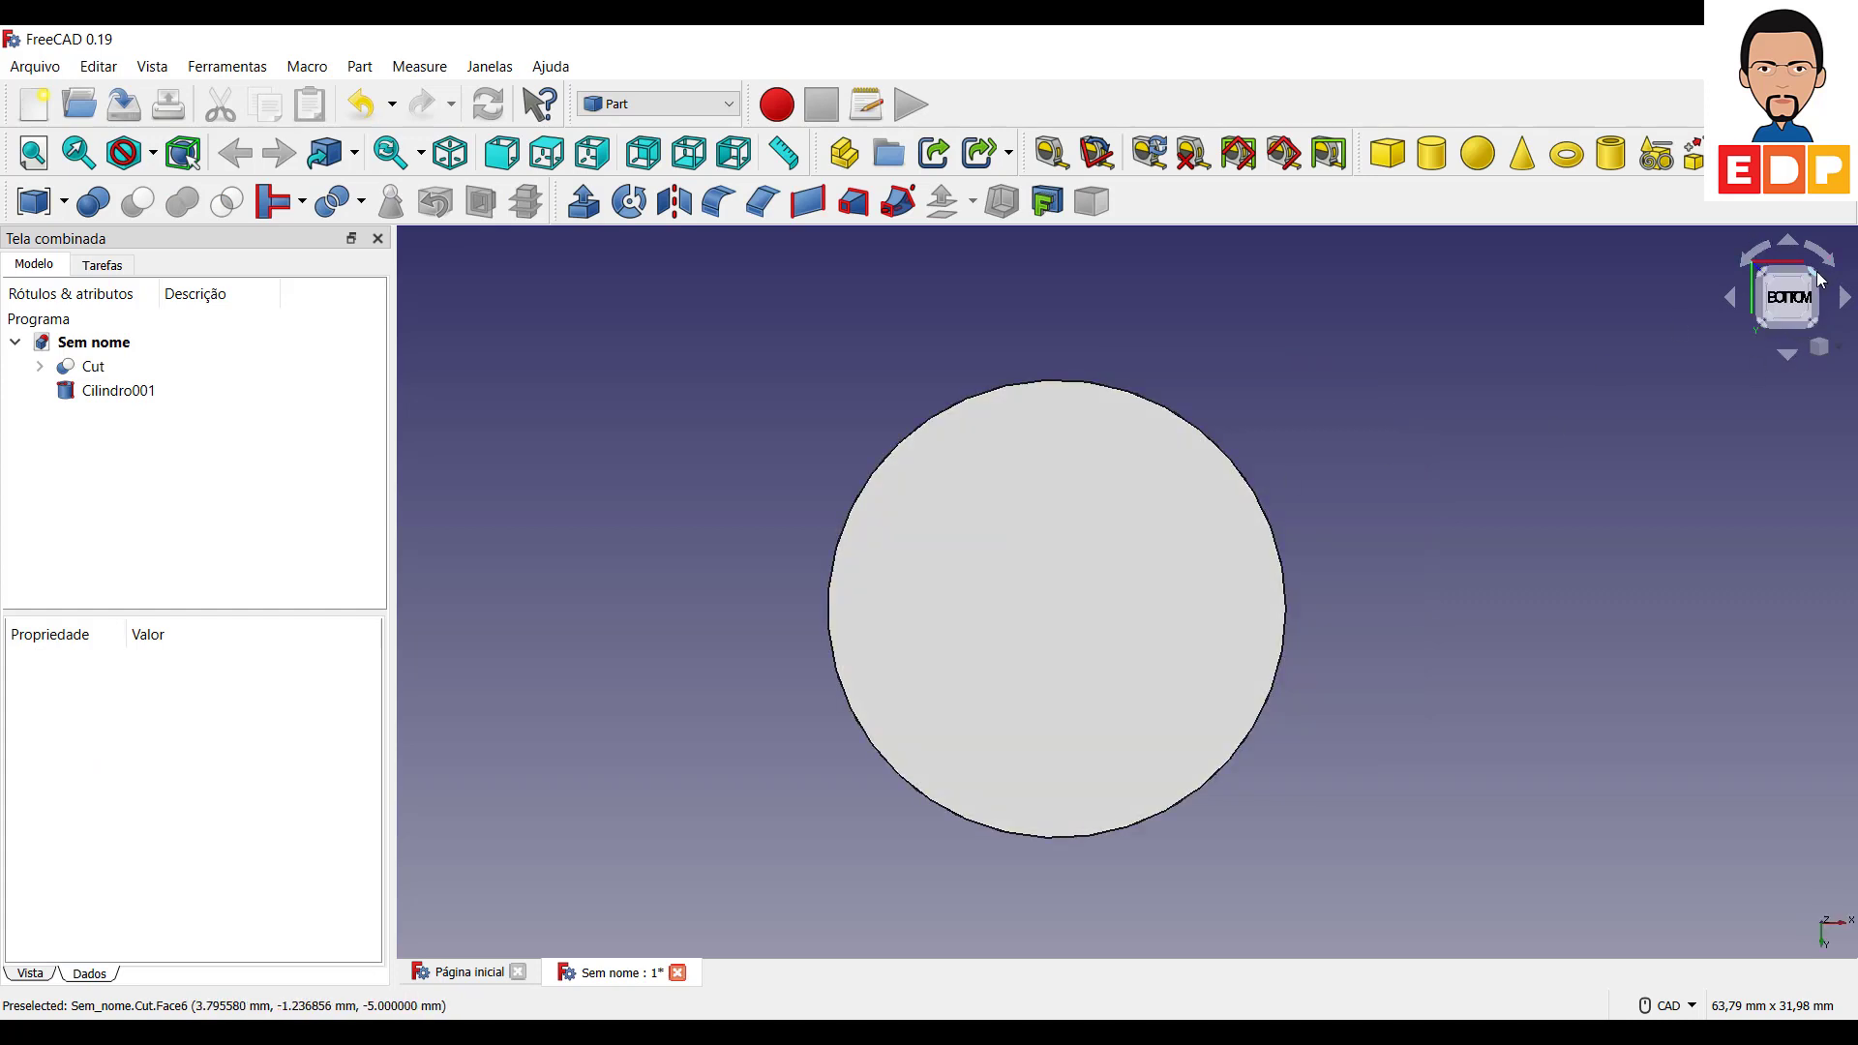
pyautogui.click(1820, 280)
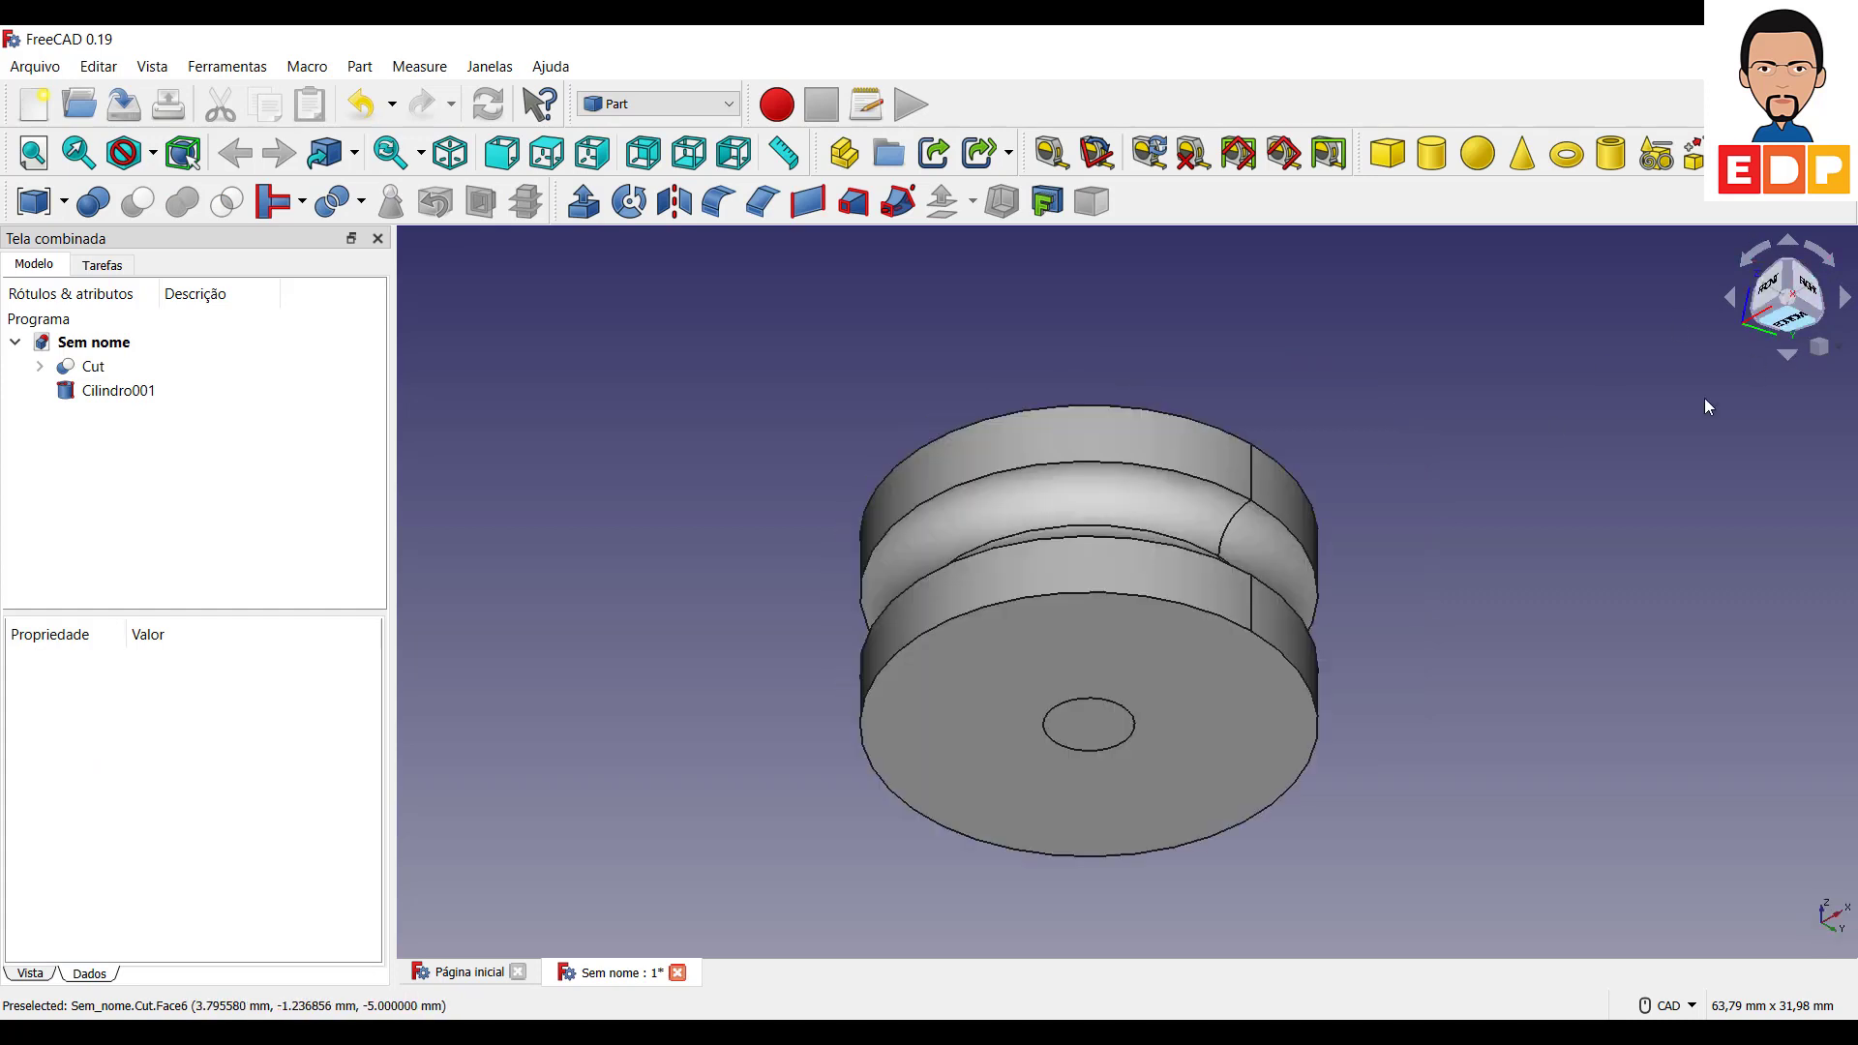
pyautogui.click(1791, 269)
pyautogui.moveTo(1658, 387); pyautogui.dragTo(1659, 503, button='middle')
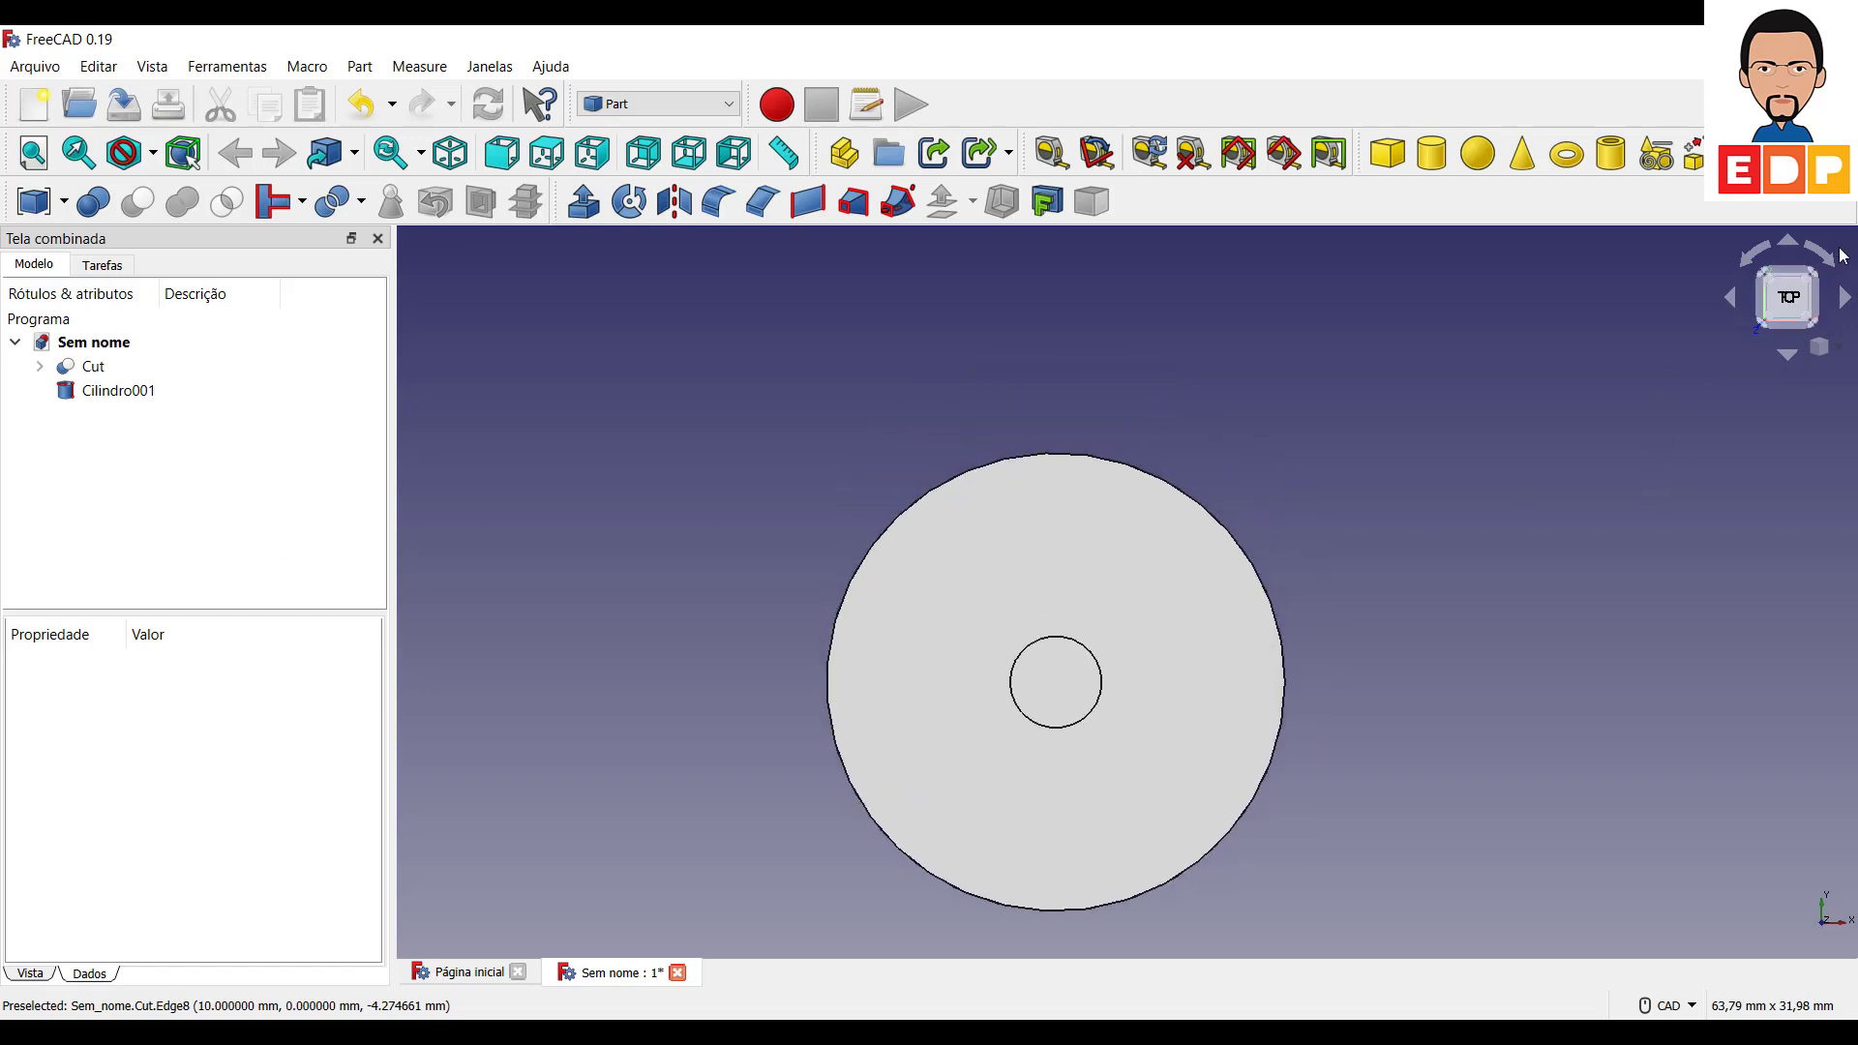
pyautogui.click(1818, 281)
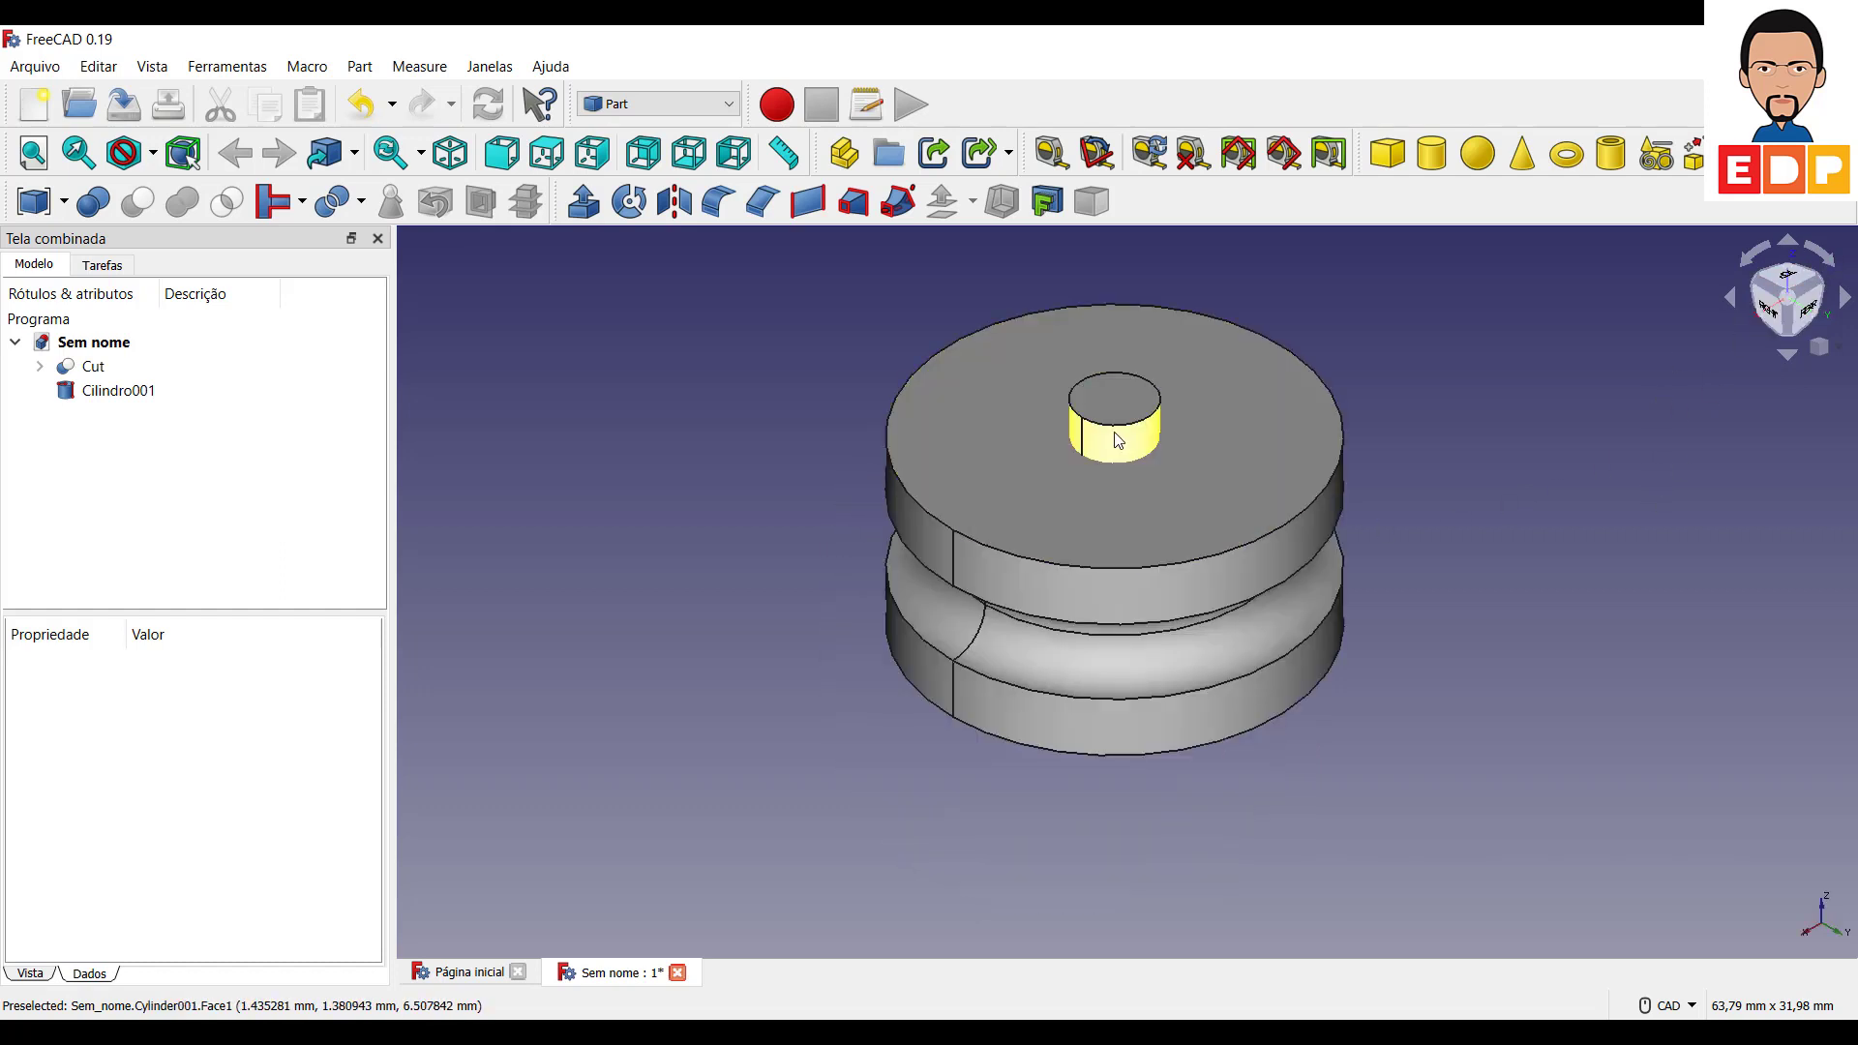
pyautogui.click(144, 397)
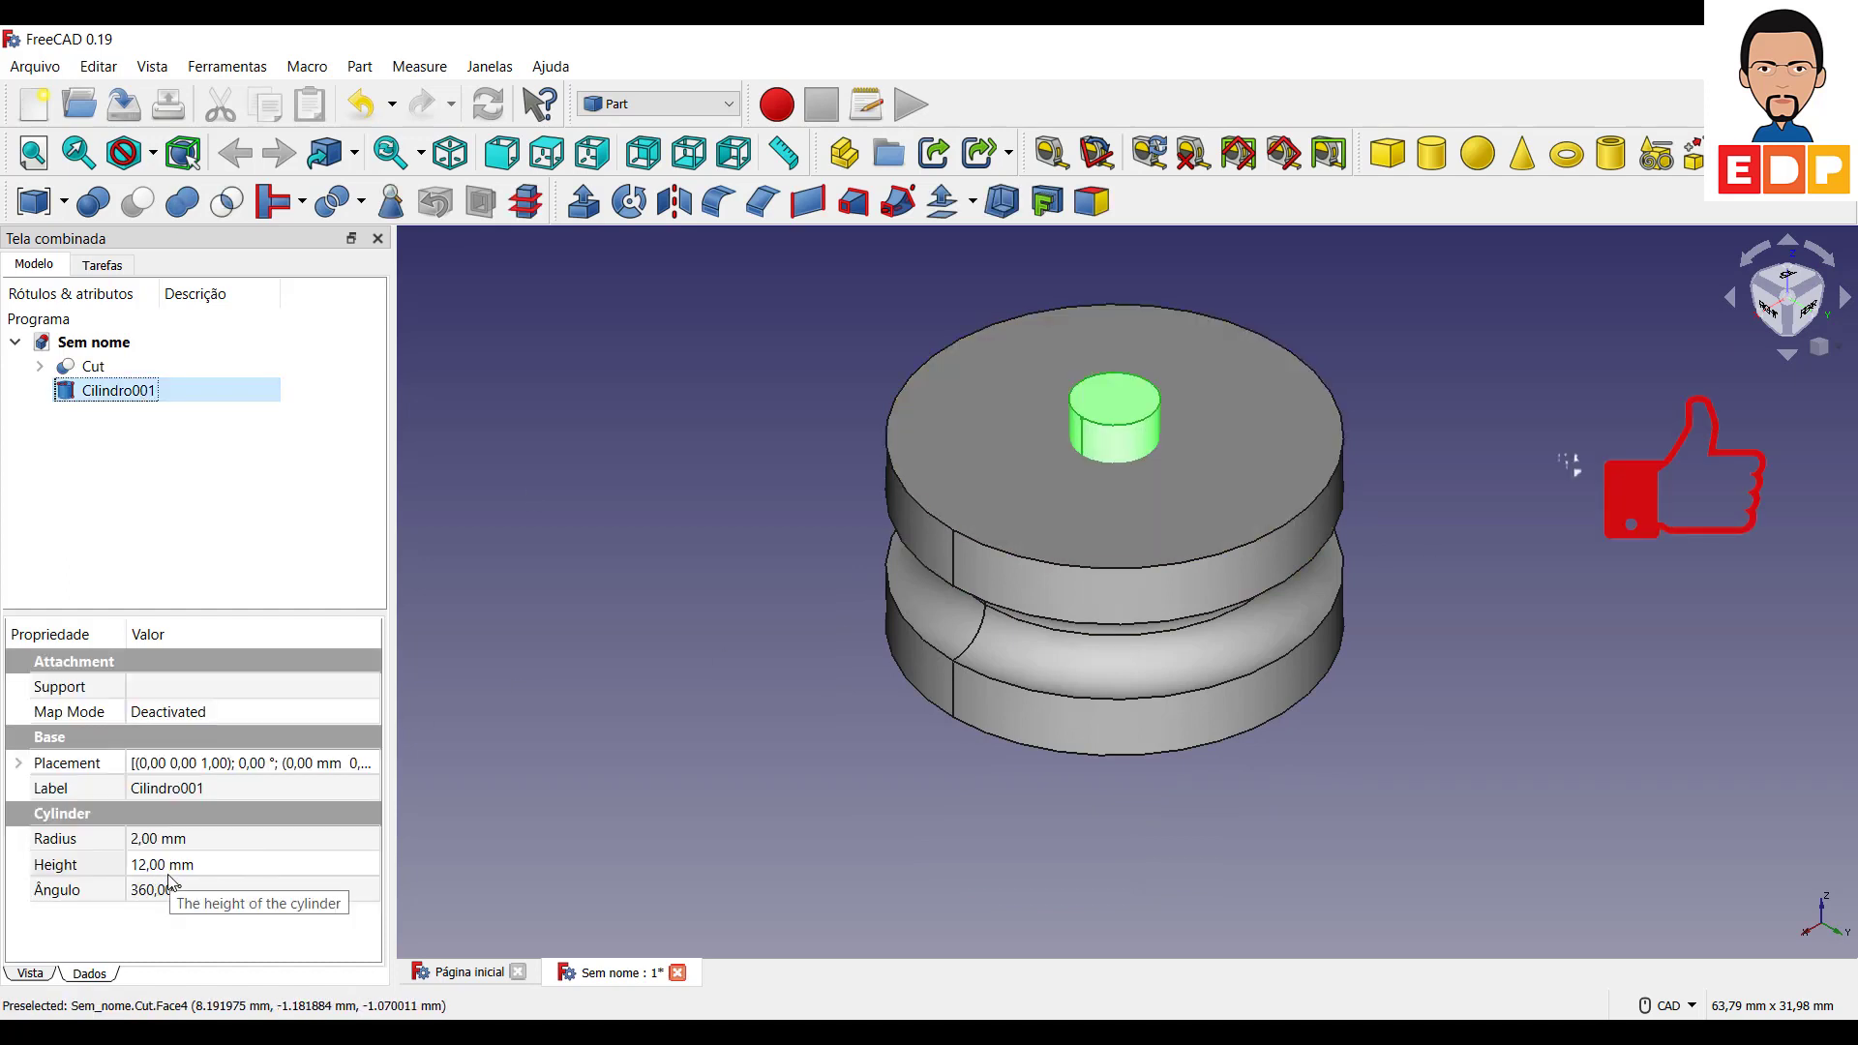
# Lower Cilindro001 to z -6 mm and check the result from below and above.
pyautogui.click(19, 762)
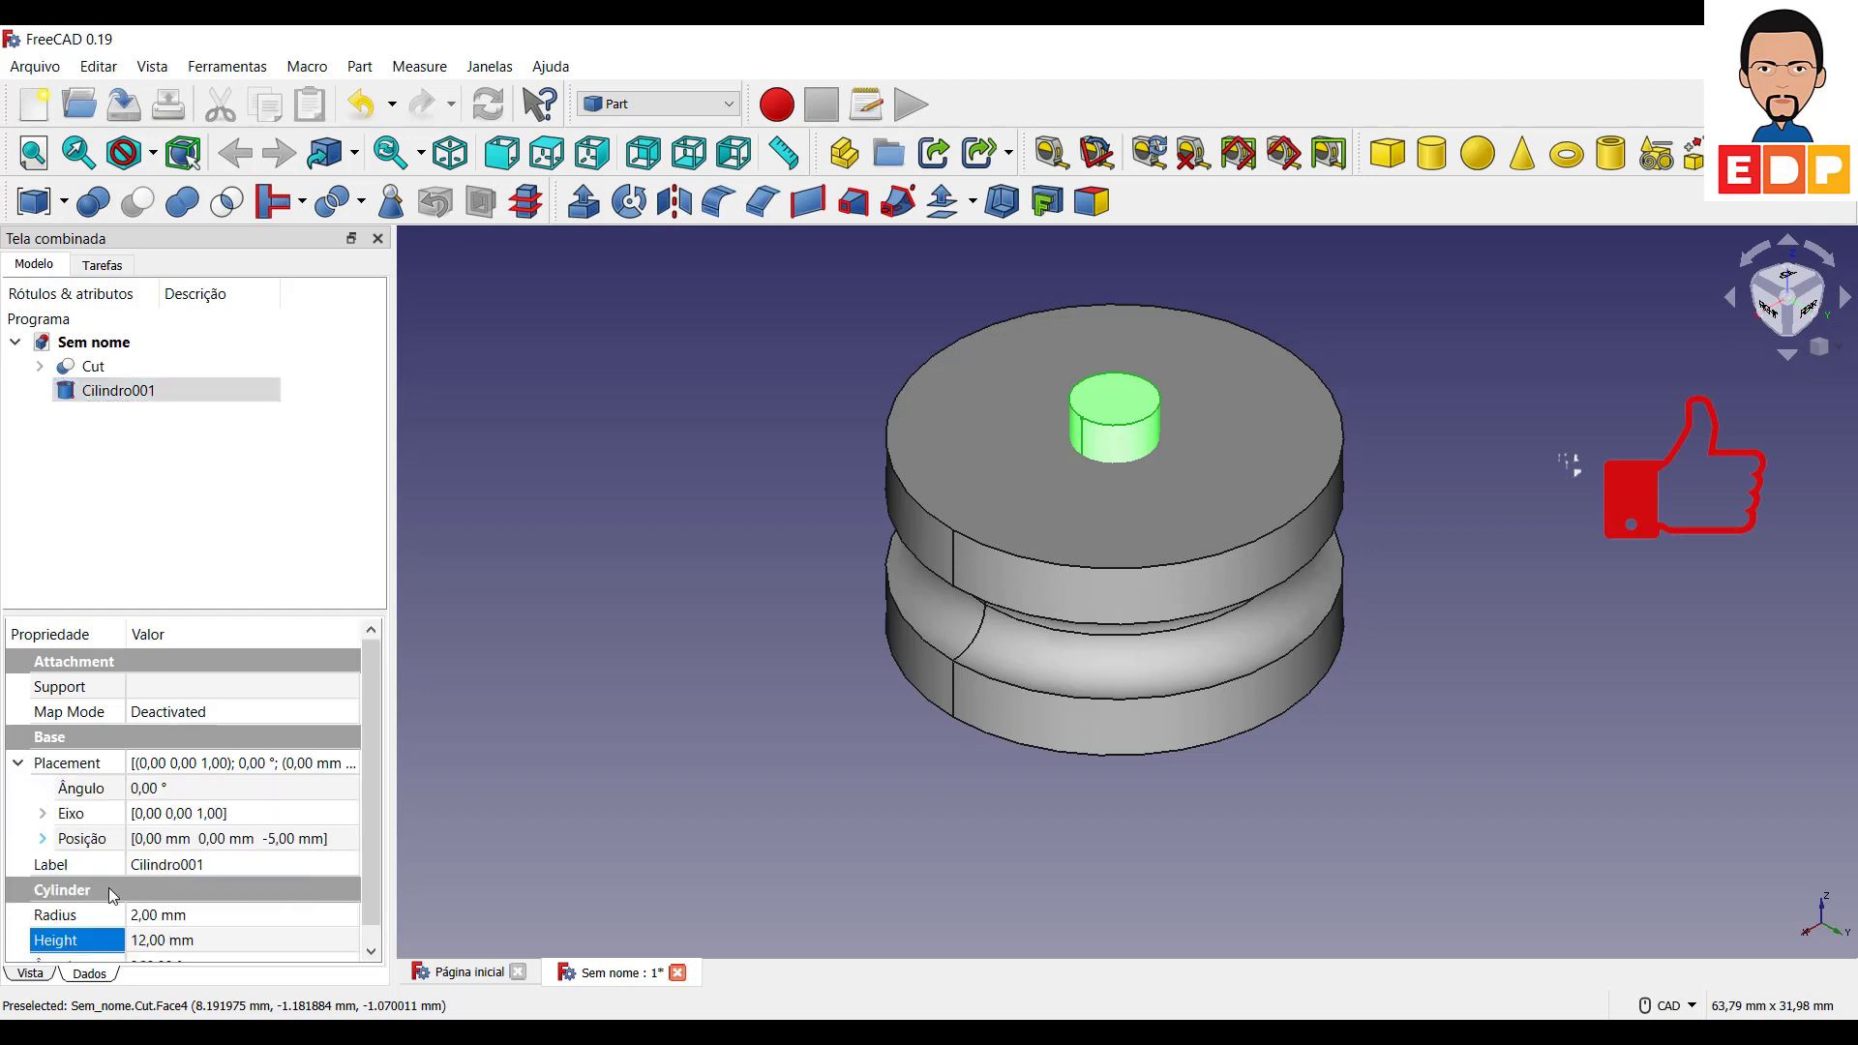
pyautogui.click(43, 840)
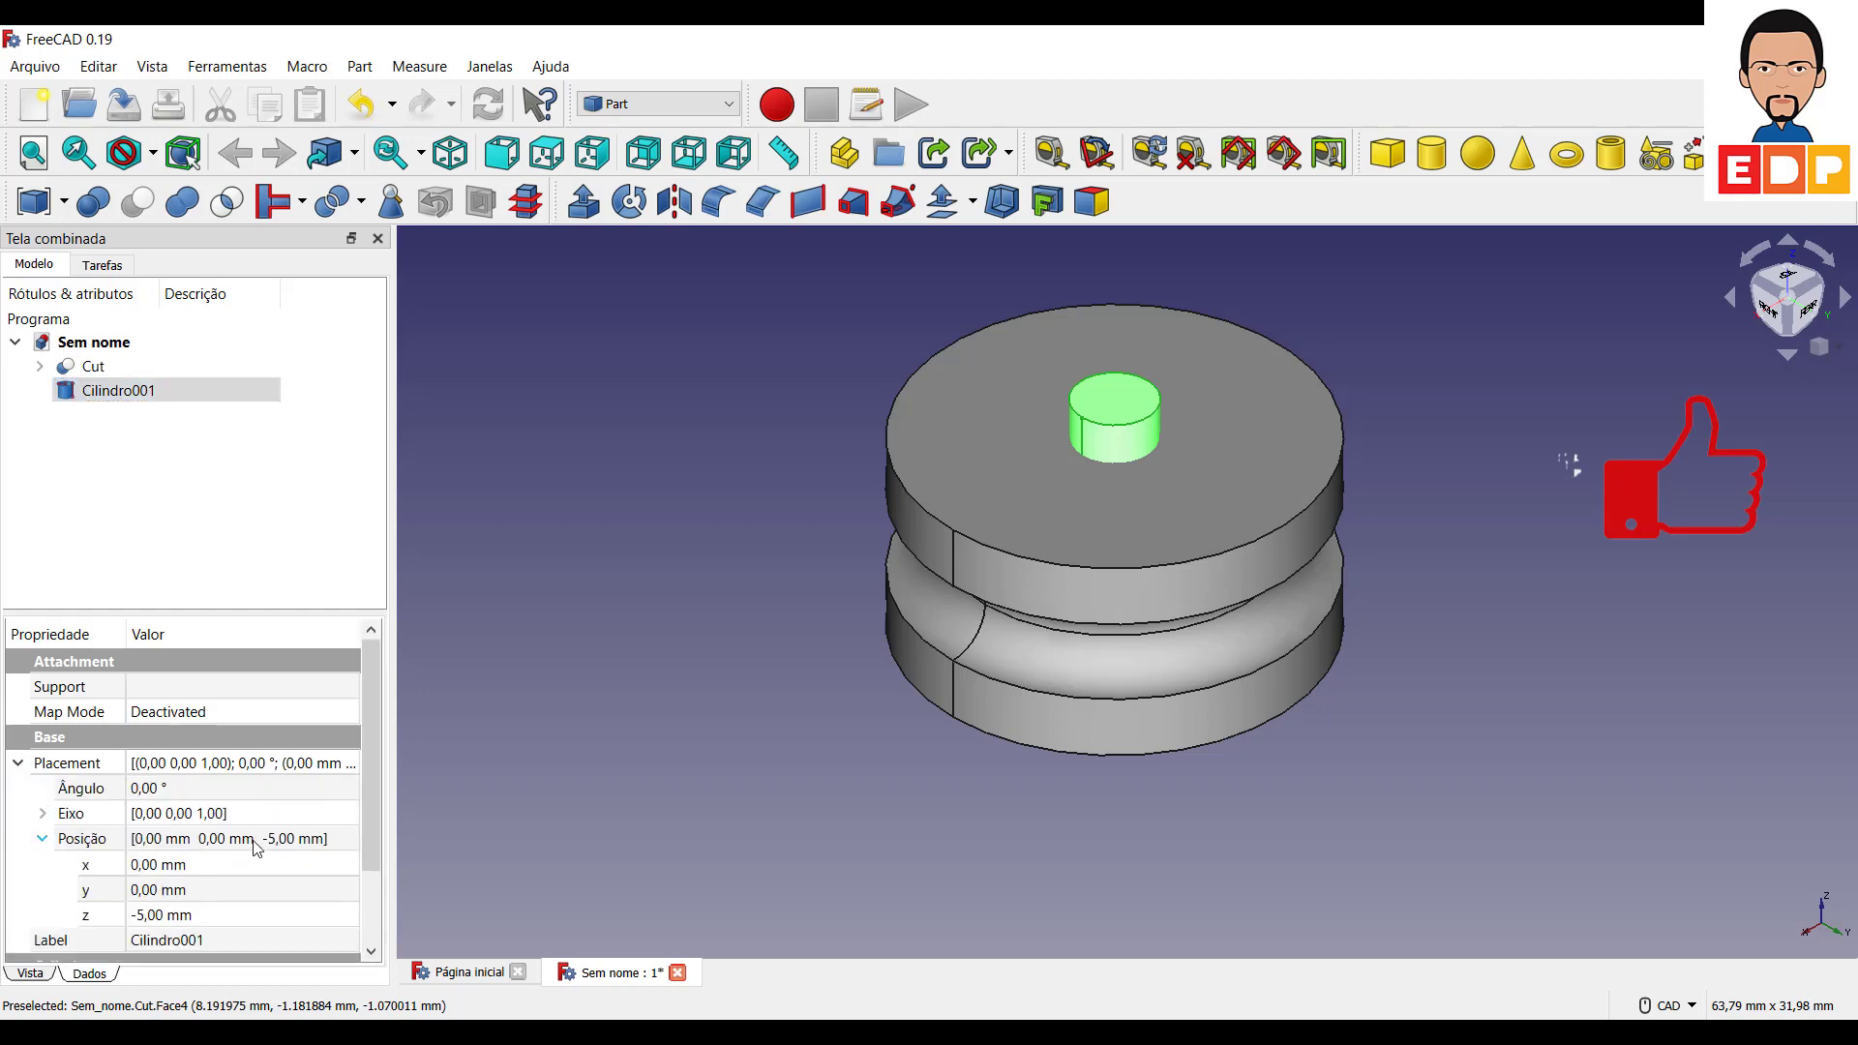
pyautogui.click(183, 914)
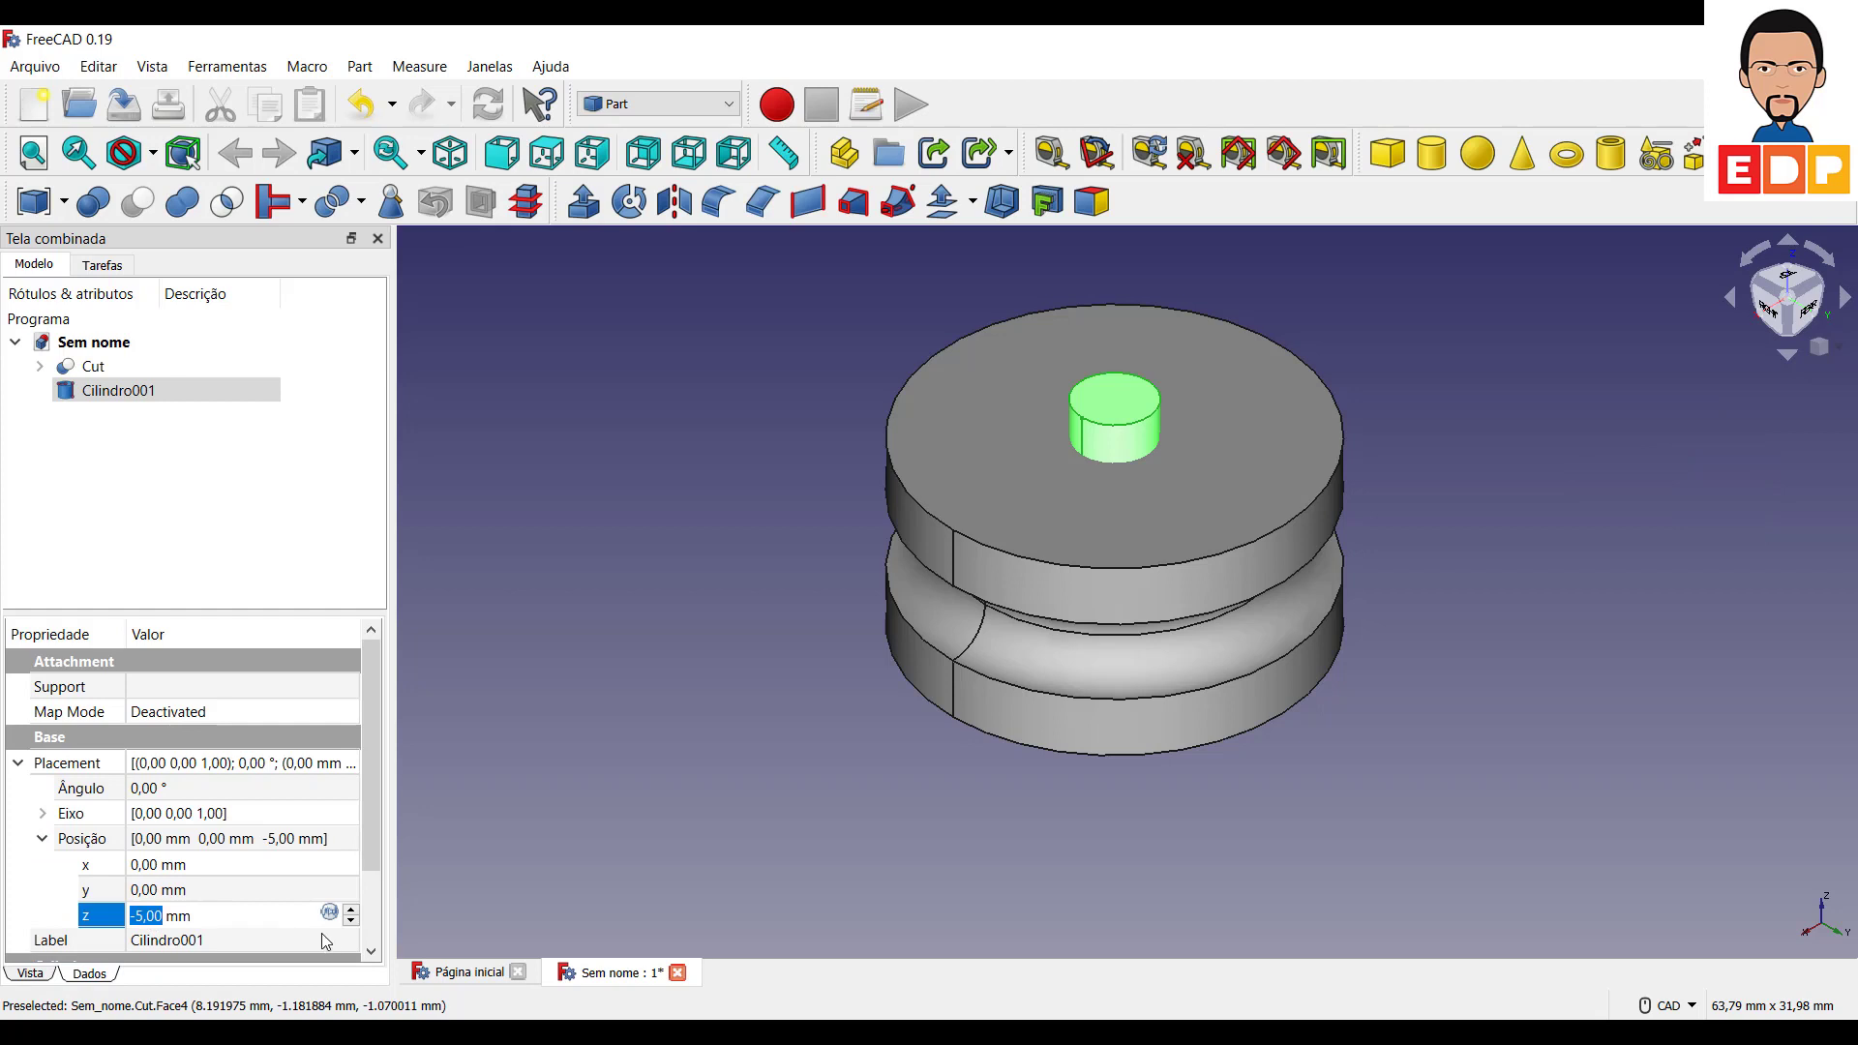
pyautogui.click(352, 921)
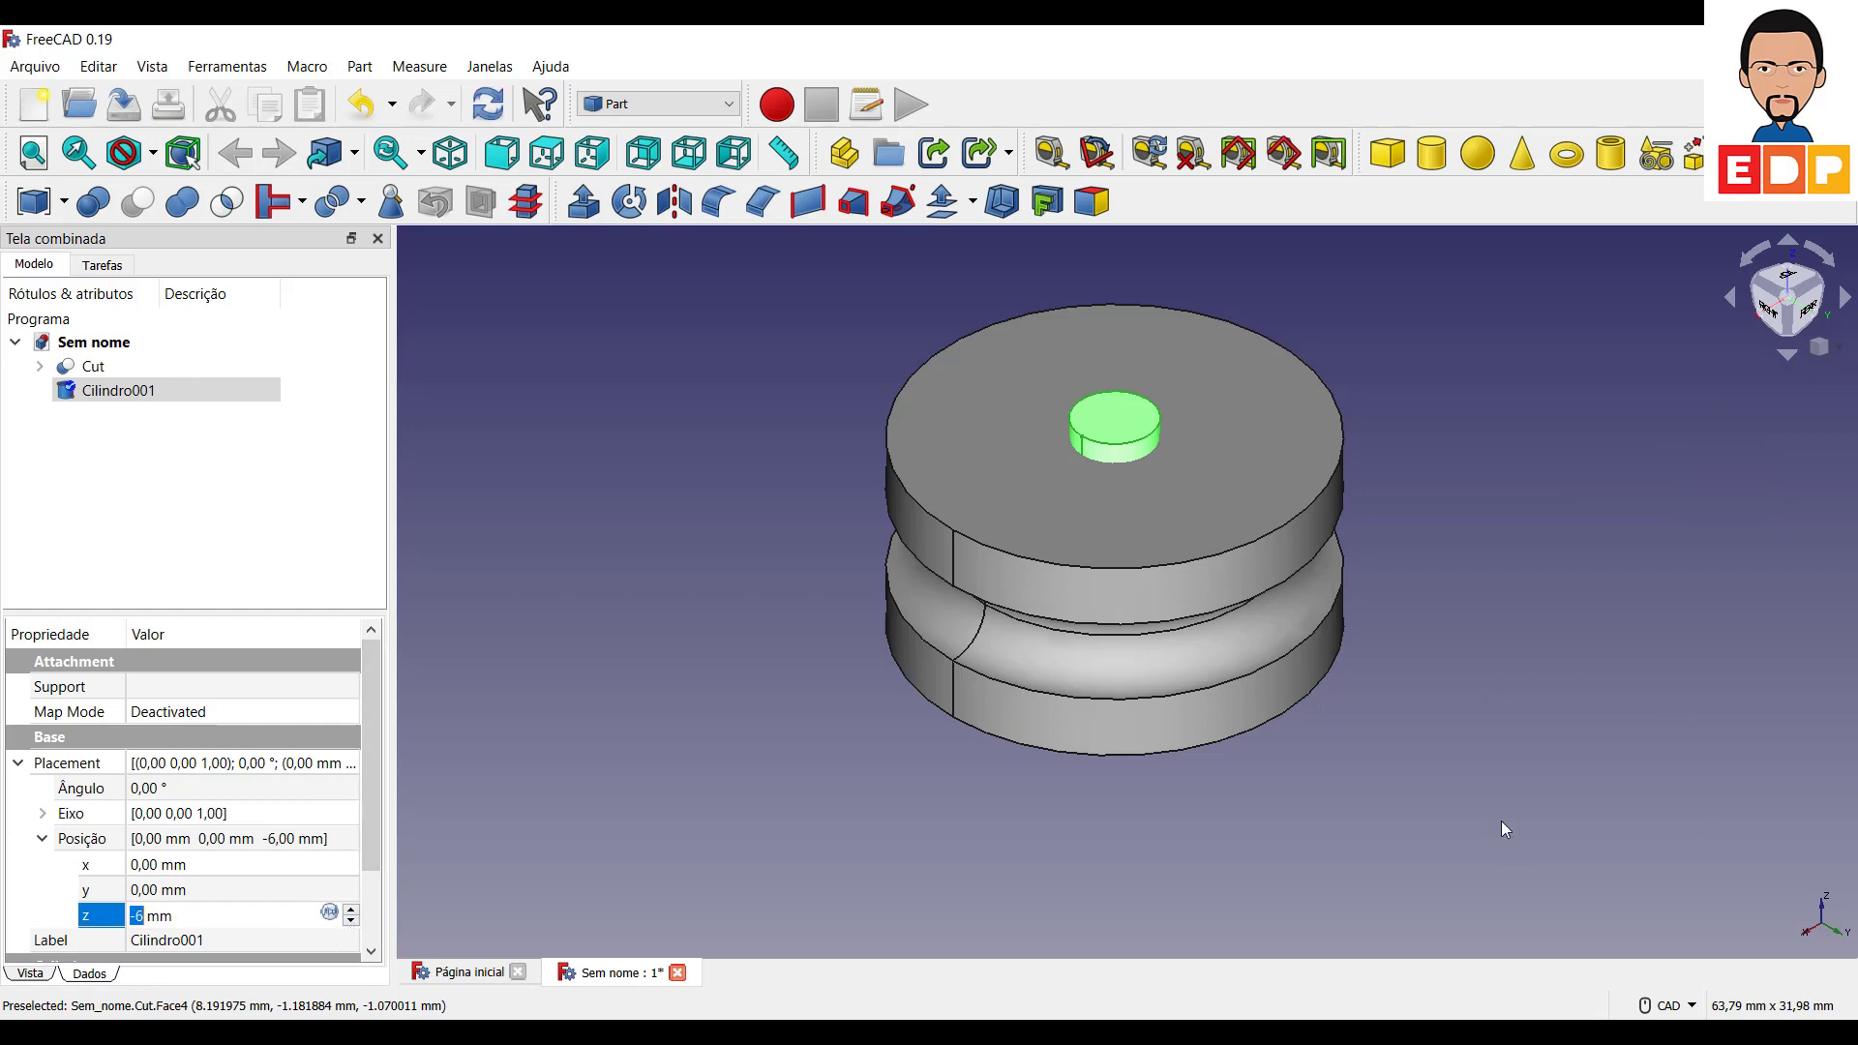
pyautogui.press('Return')
pyautogui.moveTo(1526, 847); pyautogui.dragTo(1526, 861, button='middle')
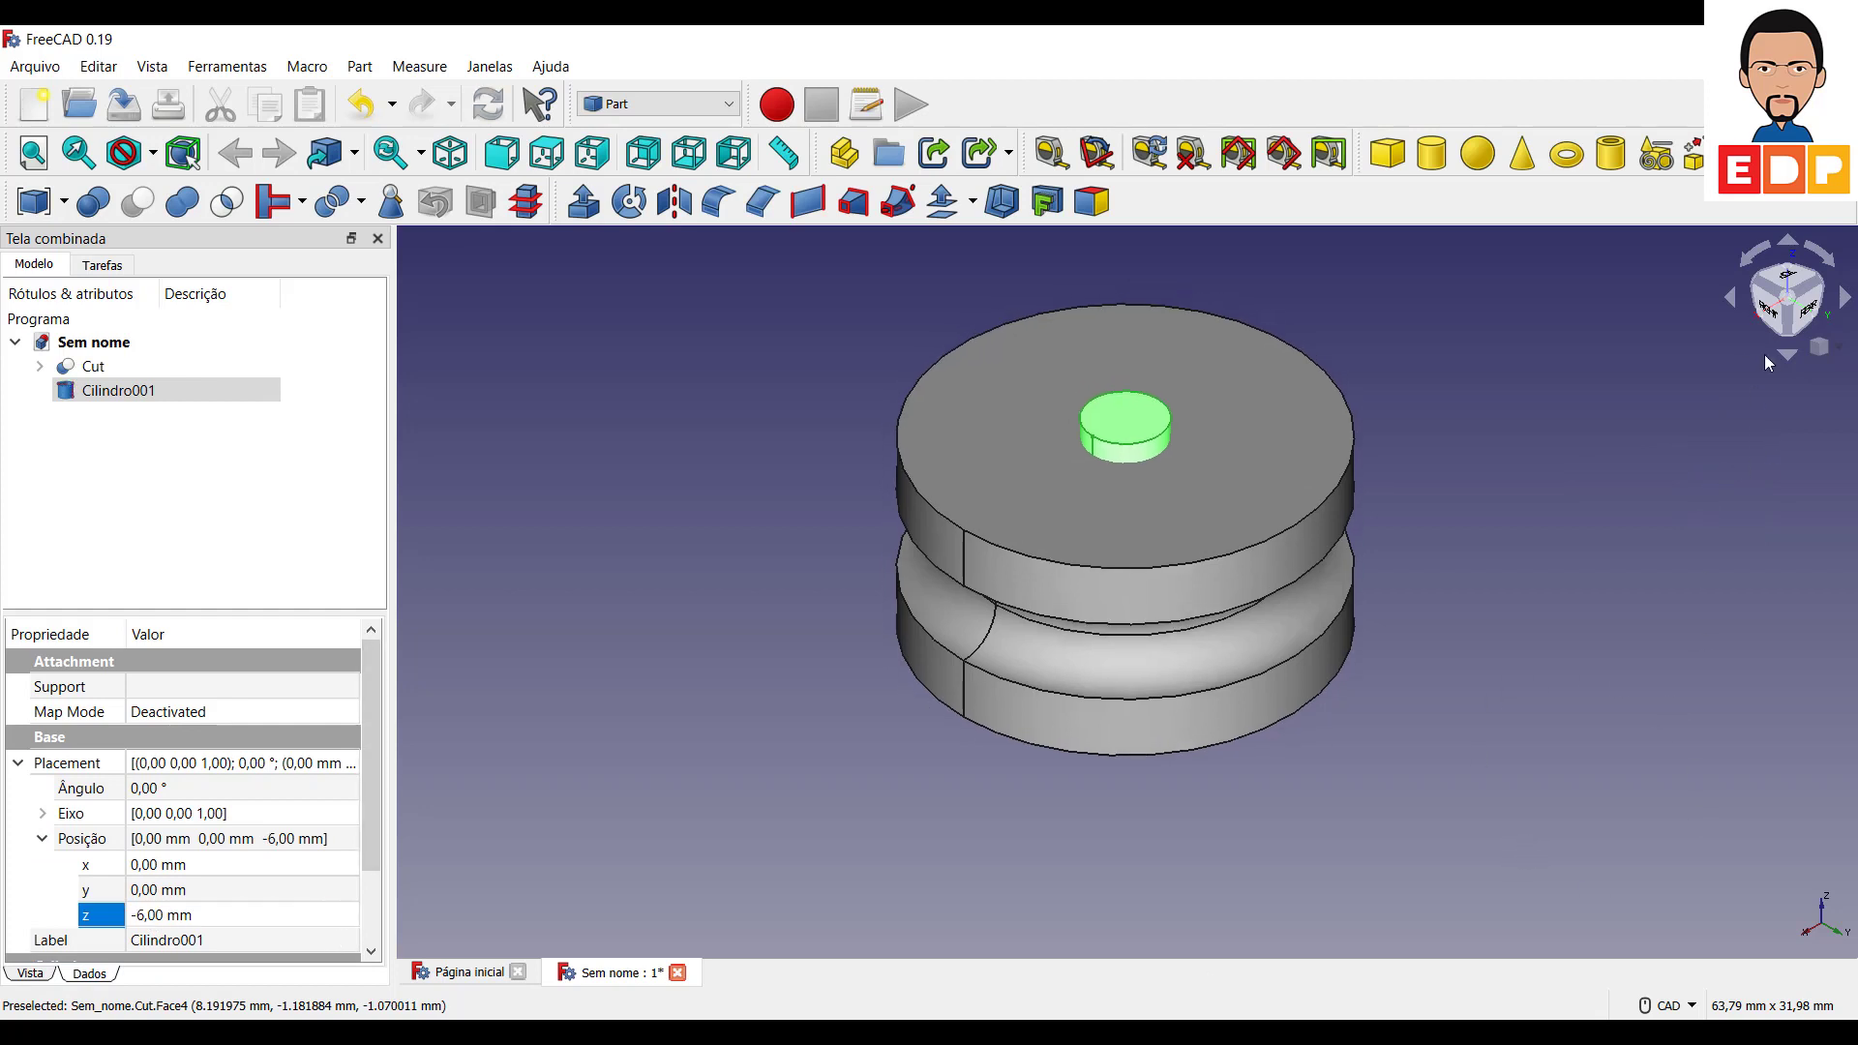
pyautogui.press('5')
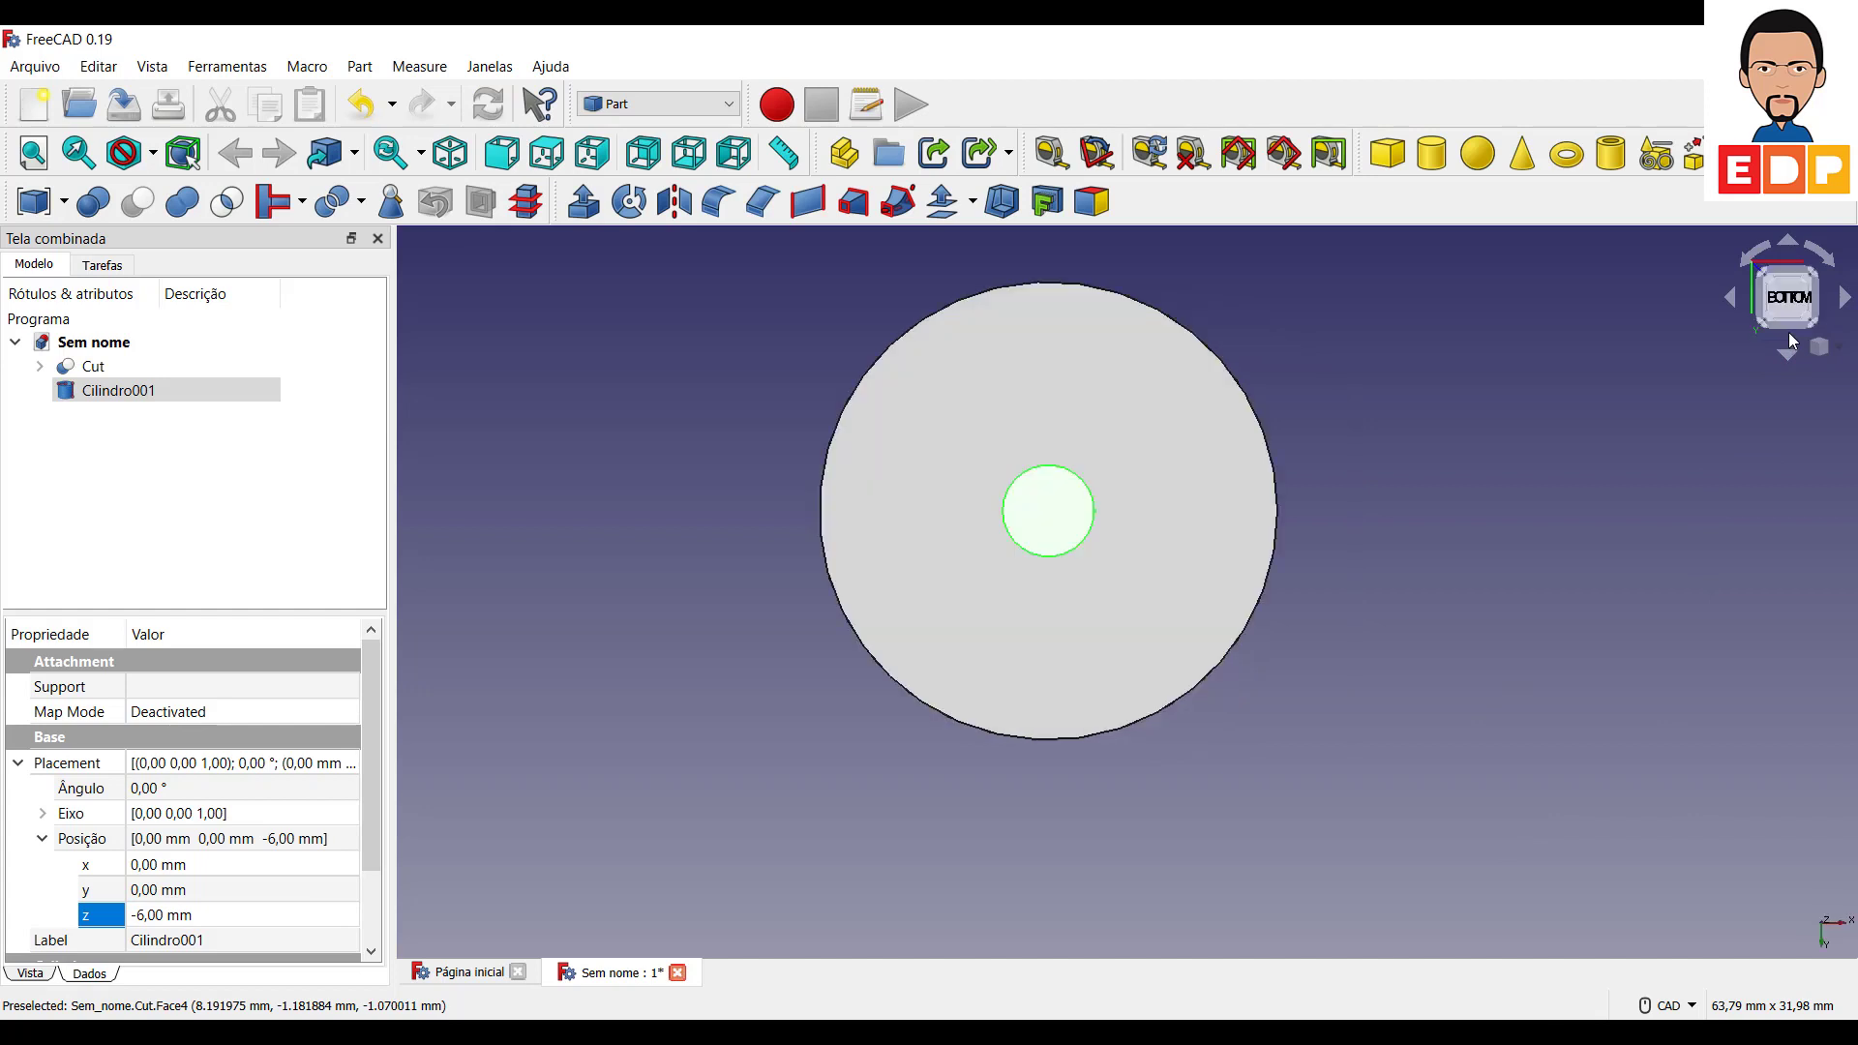
pyautogui.moveTo(1420, 419); pyautogui.dragTo(1430, 464, button='middle')
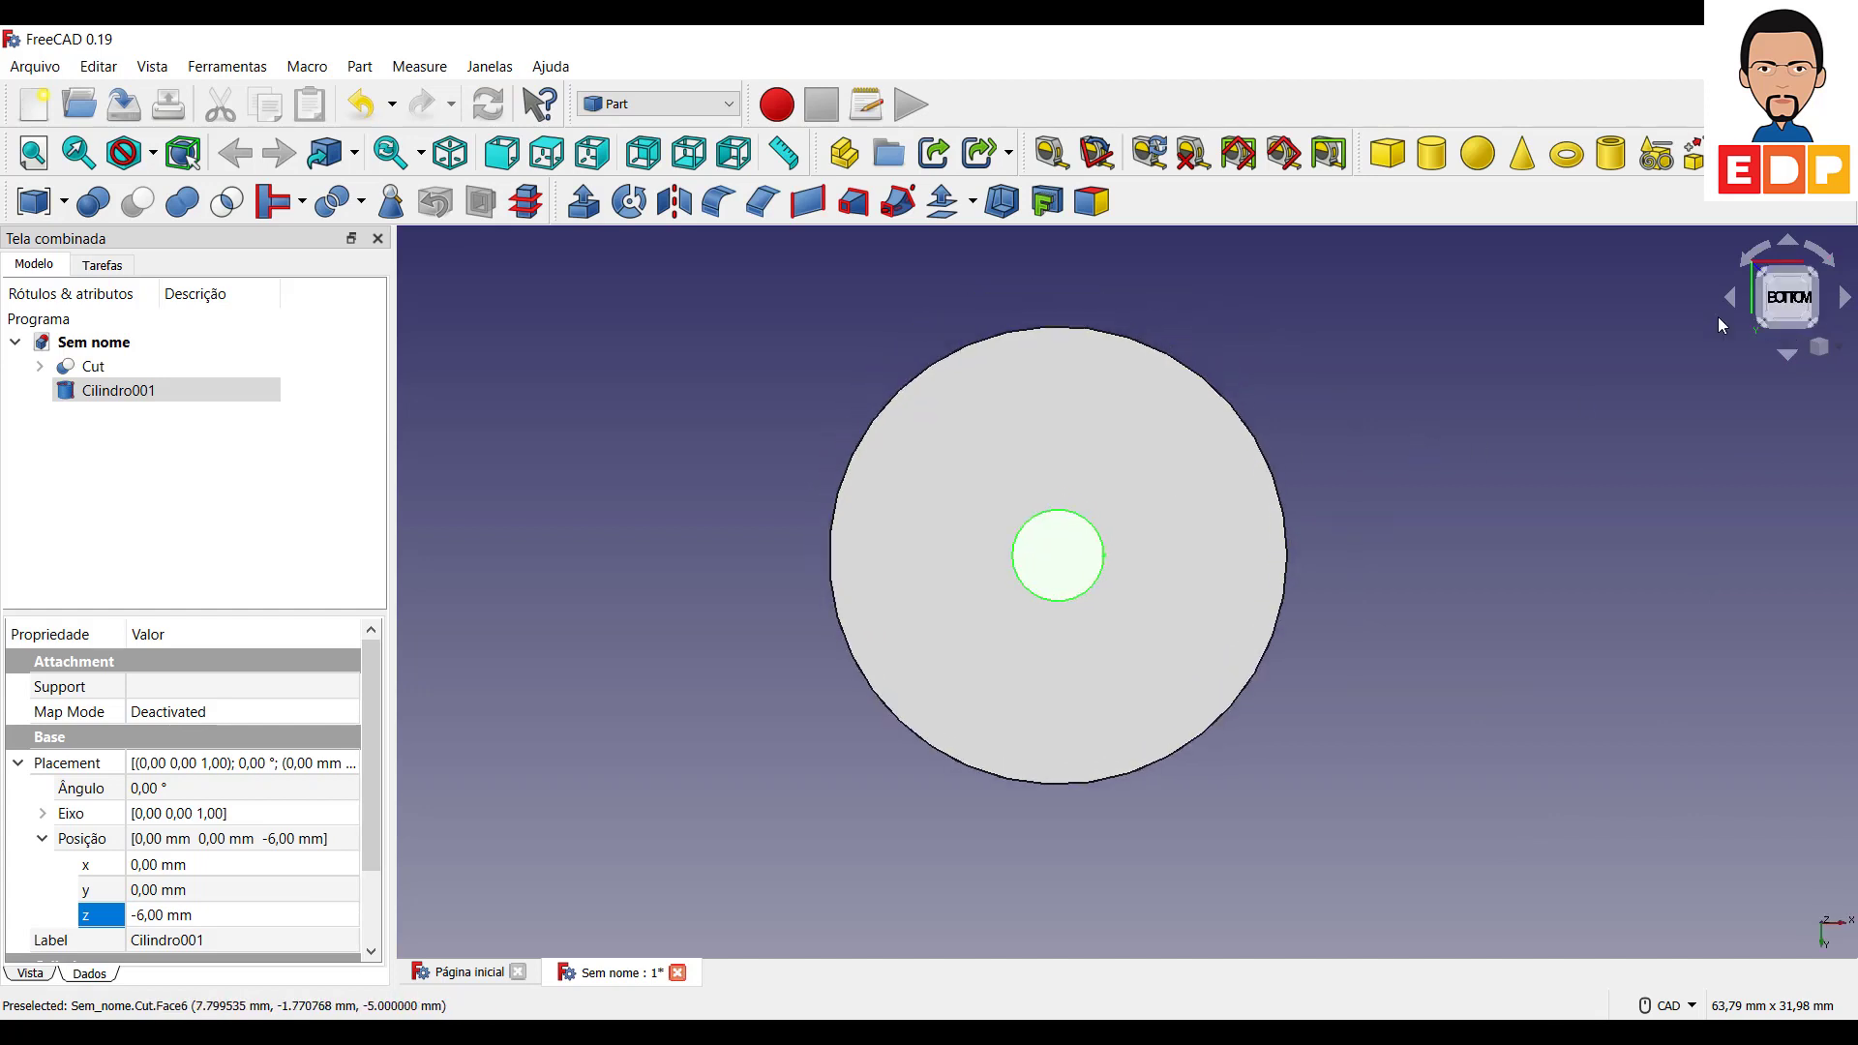
pyautogui.click(1815, 278)
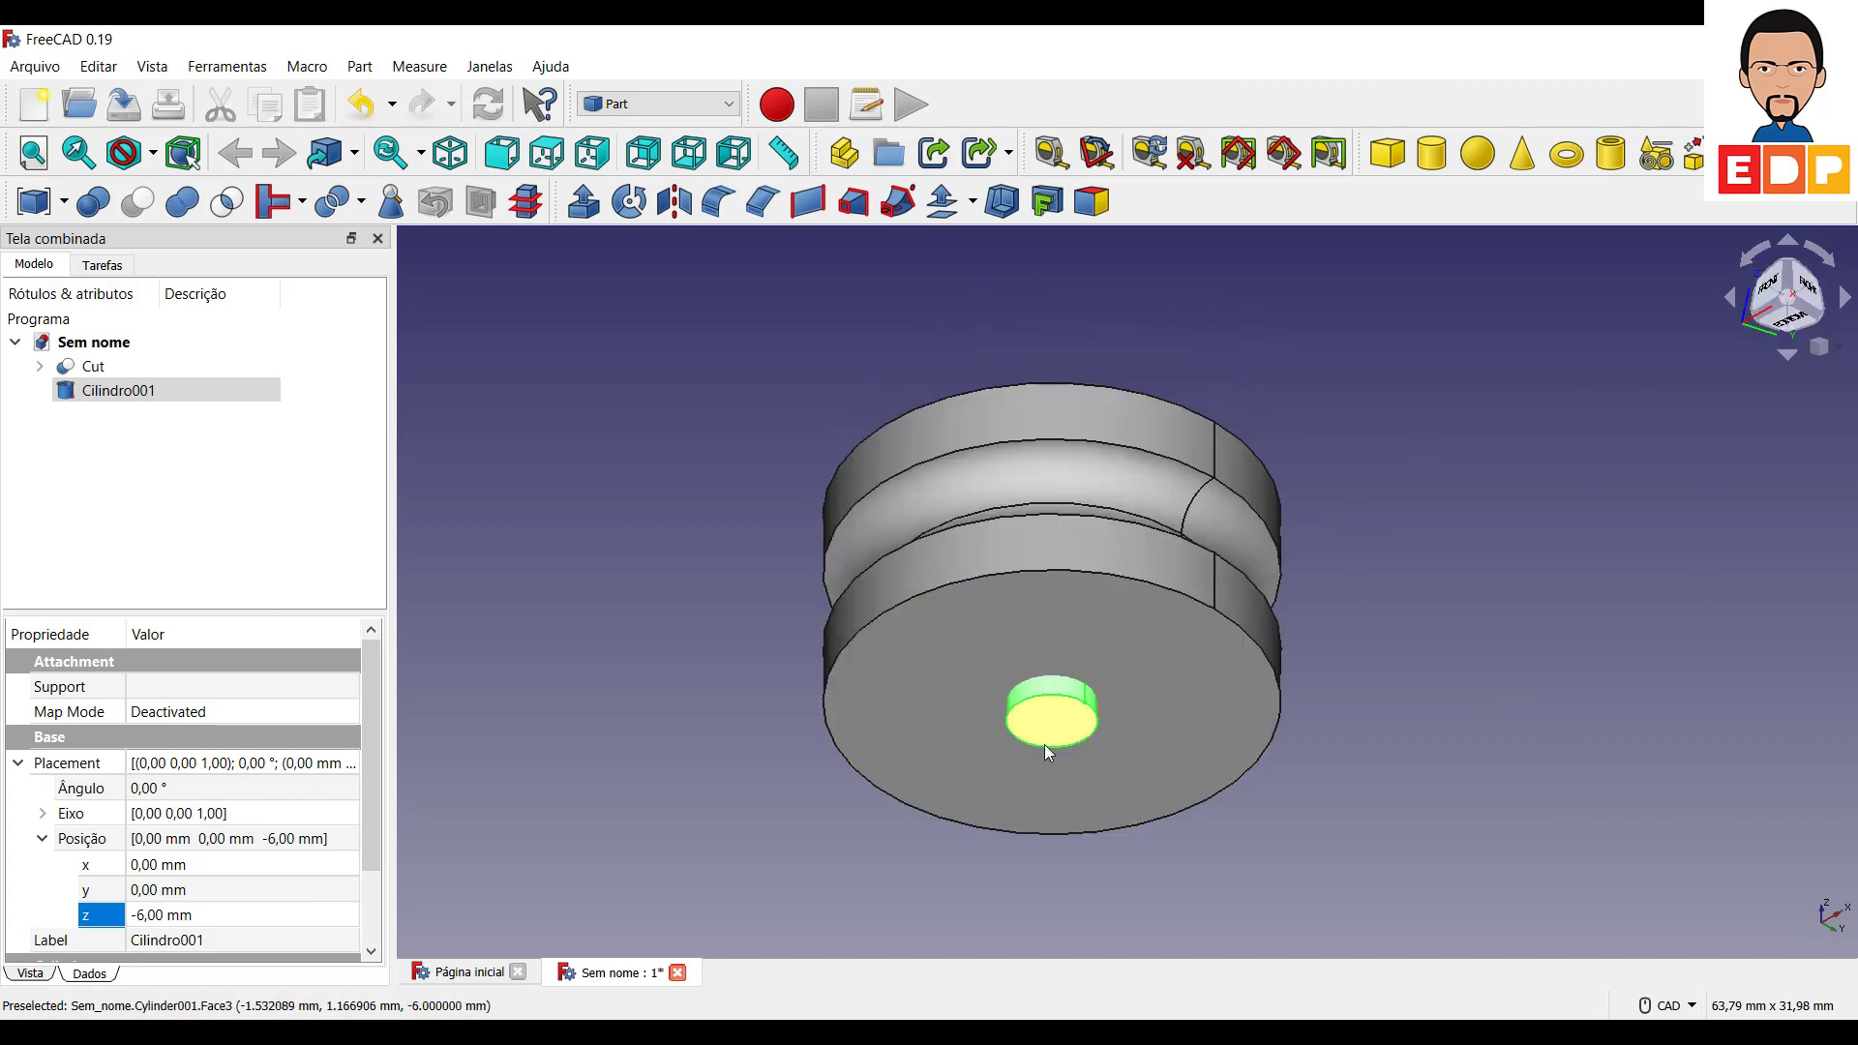
pyautogui.click(1793, 262)
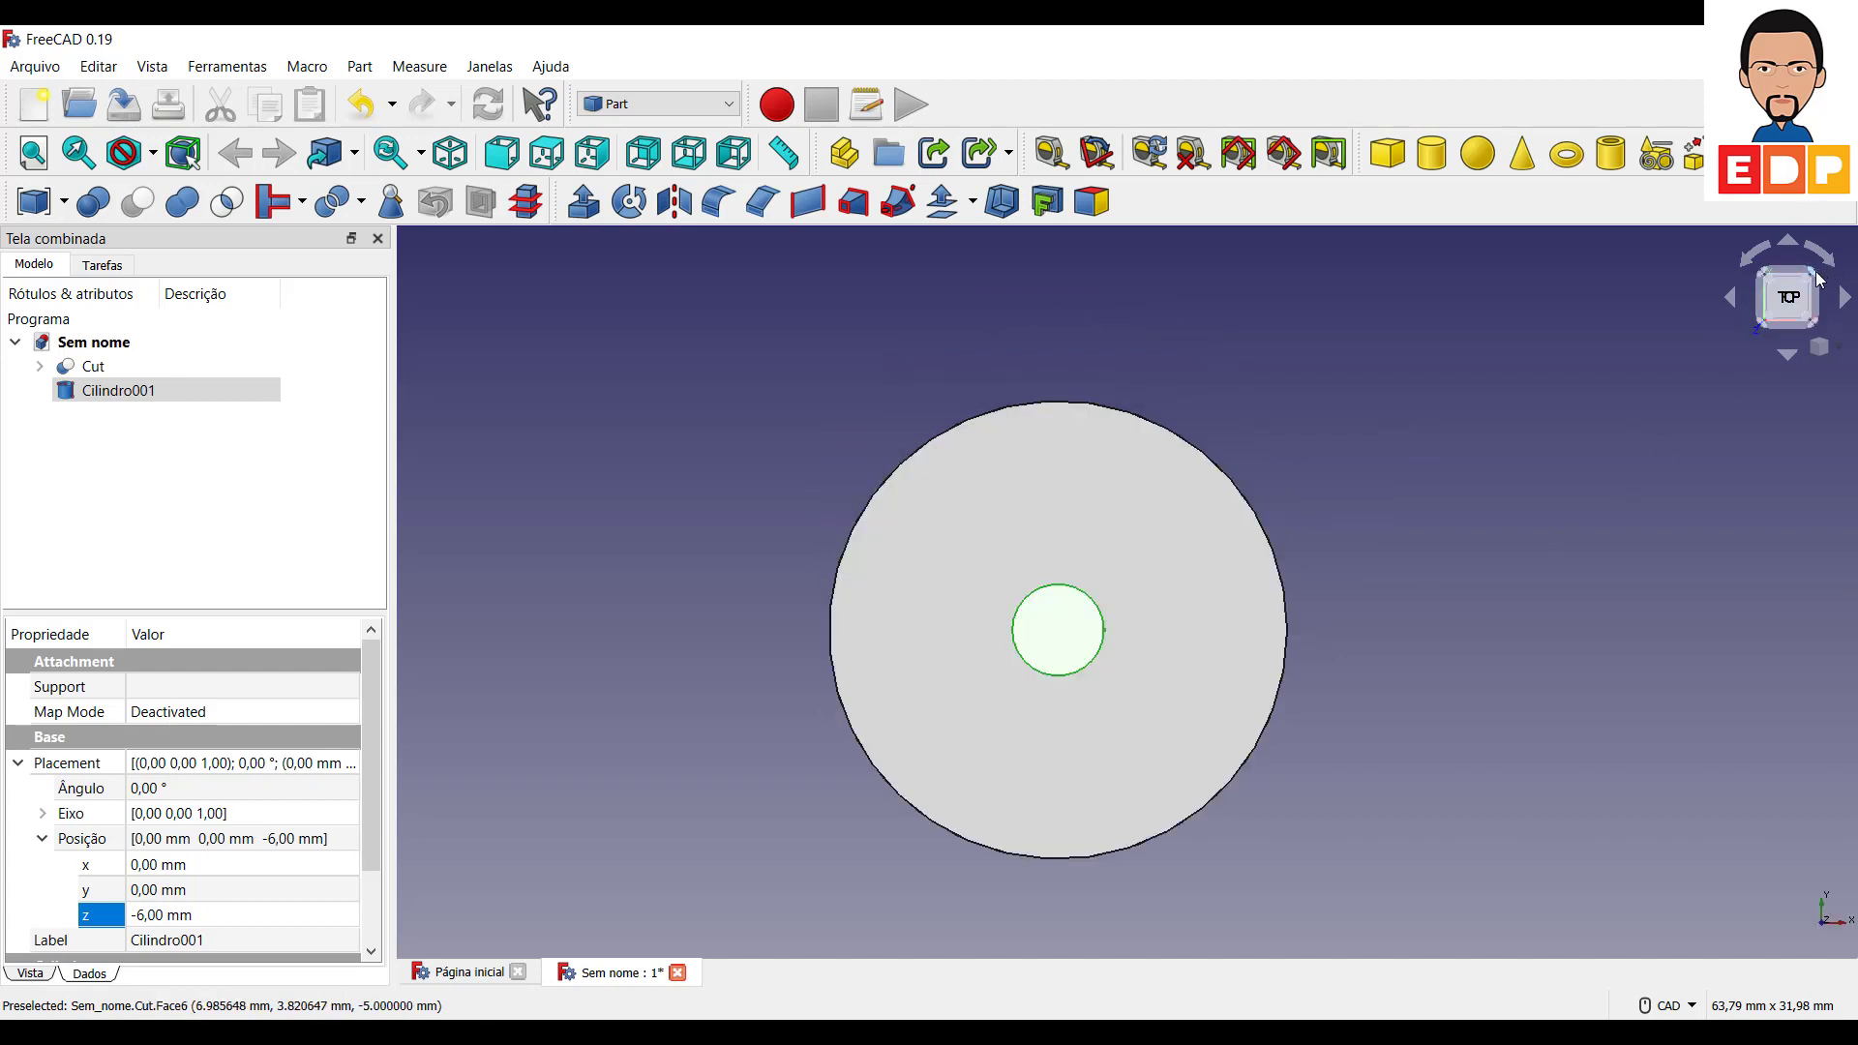
pyautogui.click(1816, 278)
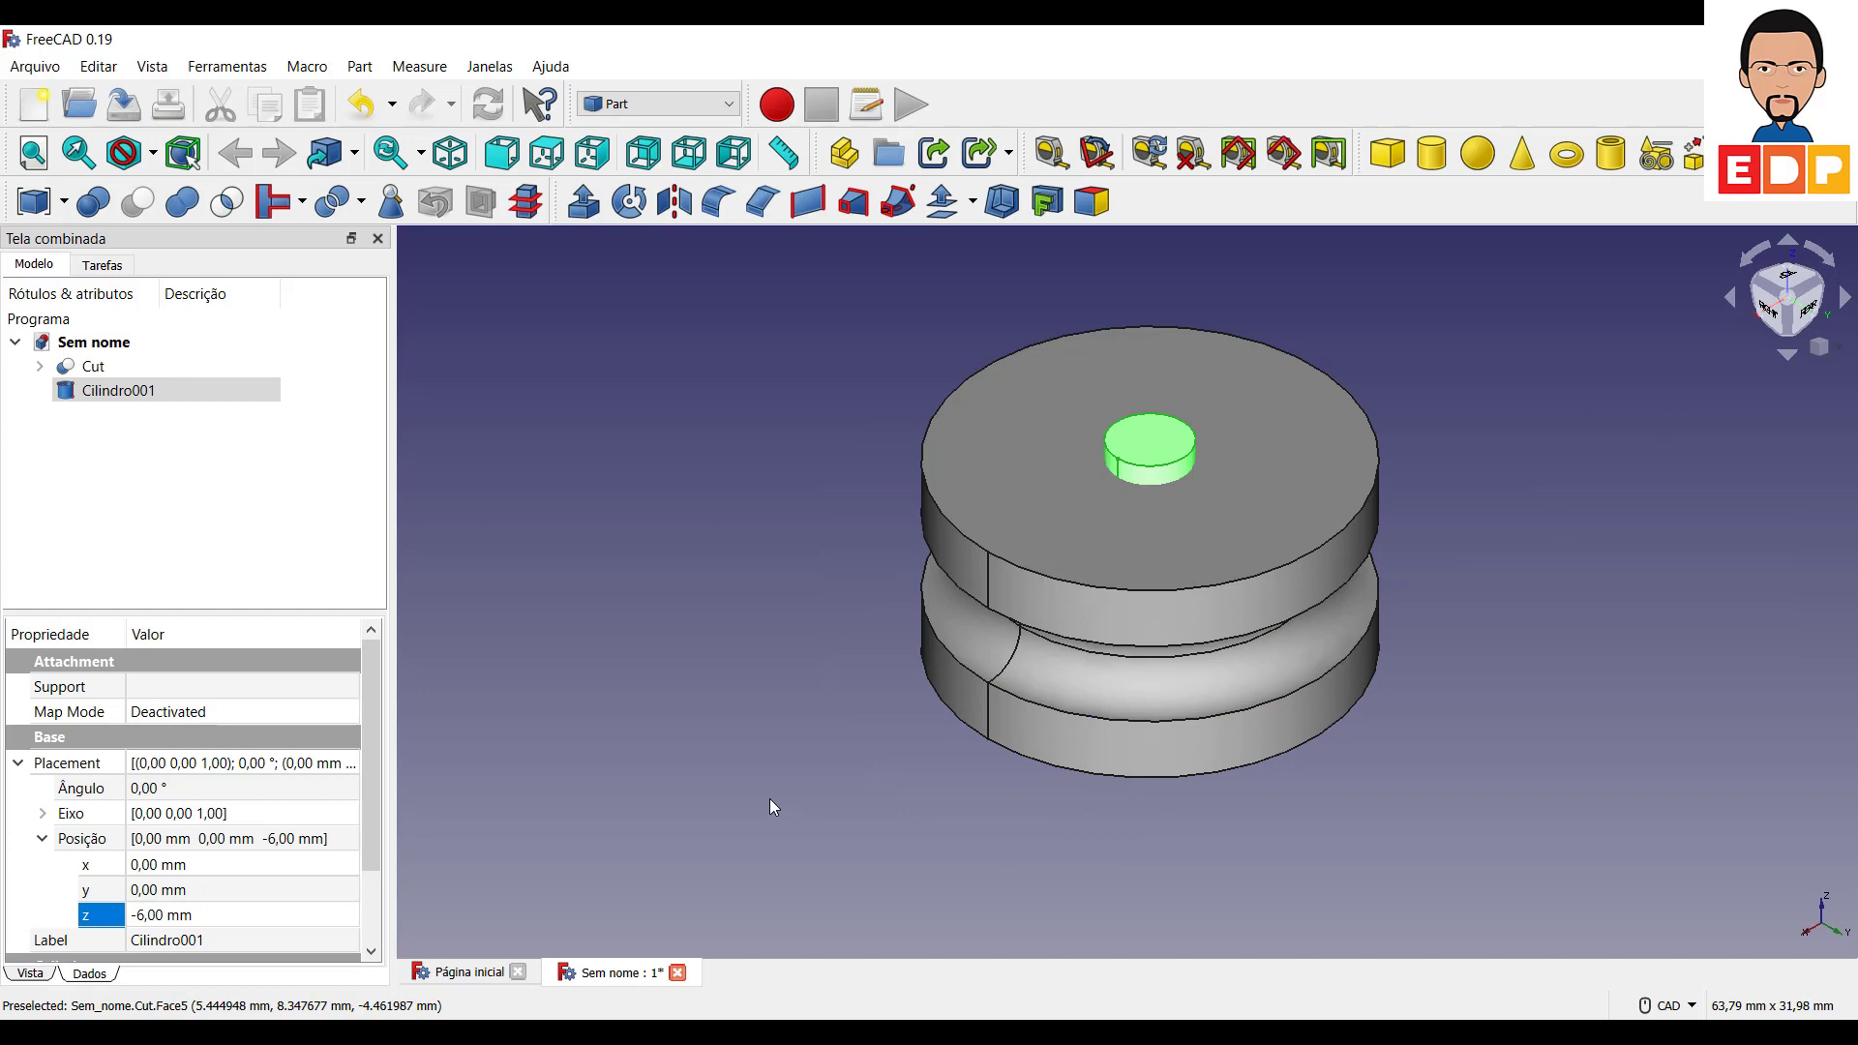
# Enlarge Cilindro001's radius to 4 mm and clear the selection.
pyautogui.click(16, 922)
pyautogui.scroll(-2, 375, 816)
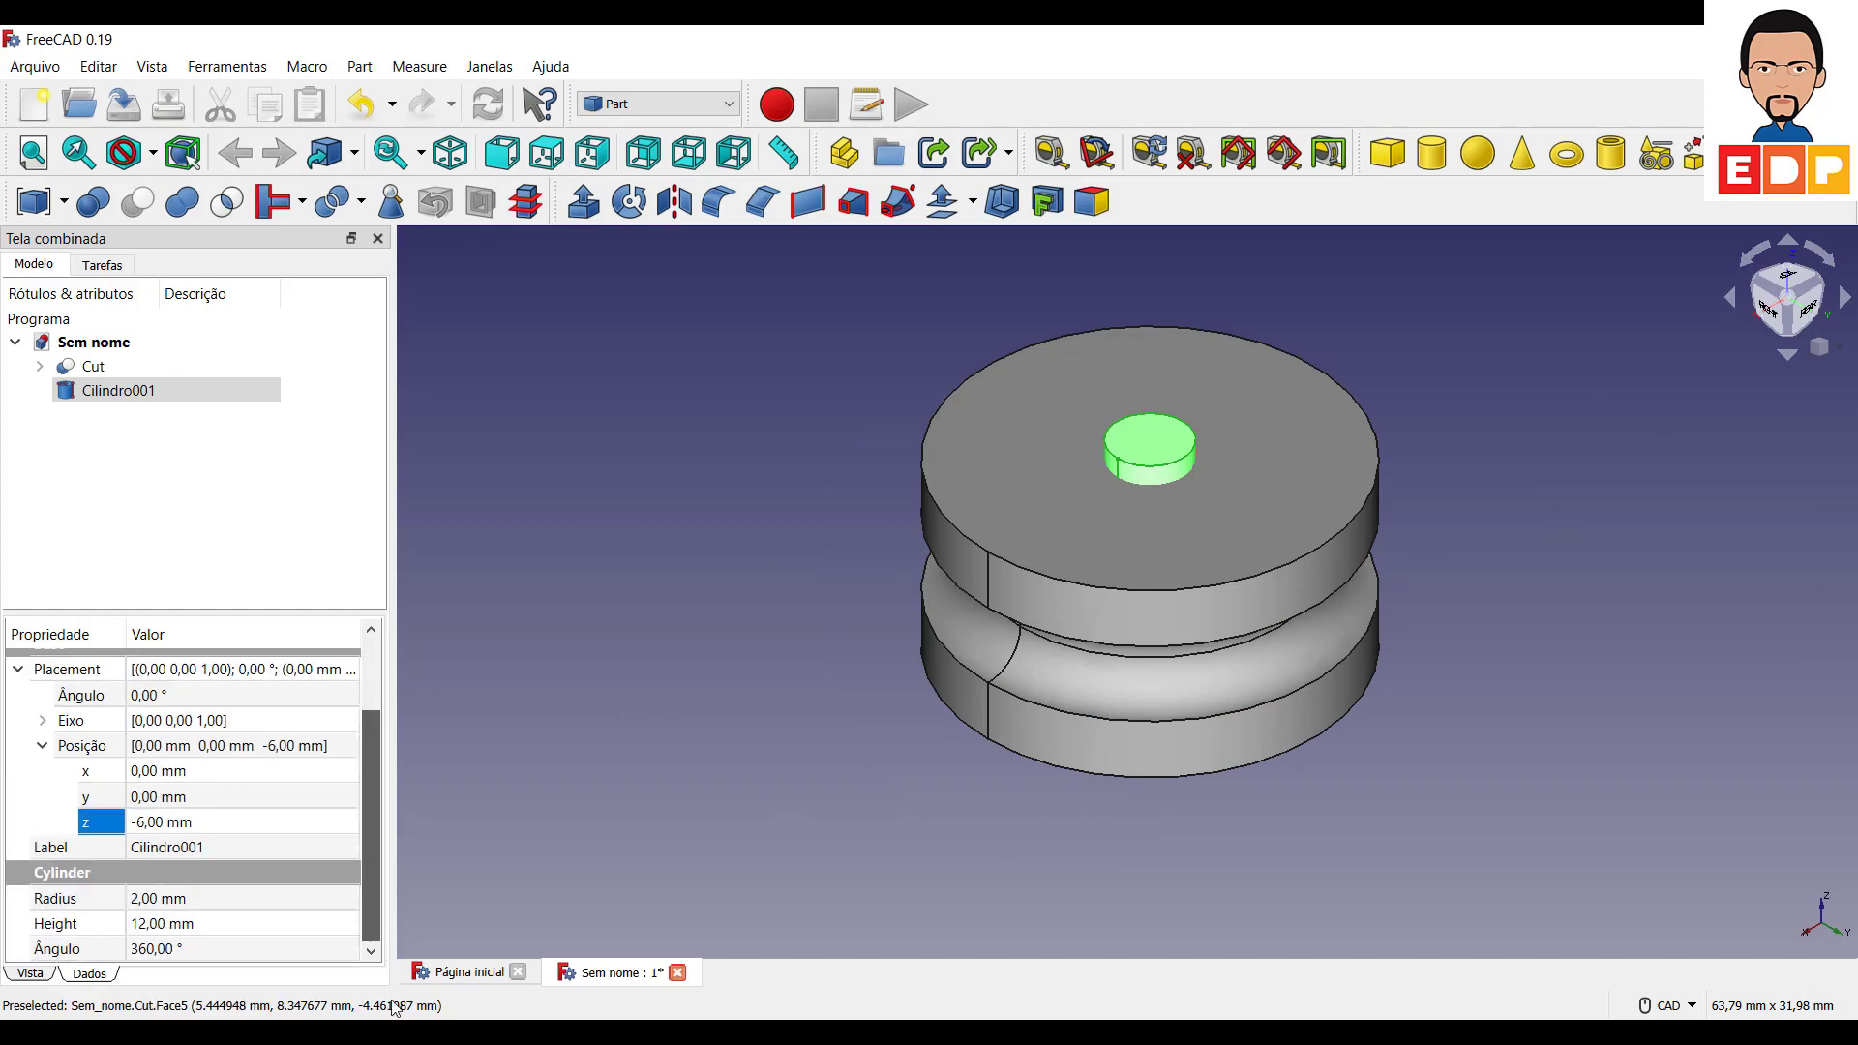
pyautogui.click(148, 902)
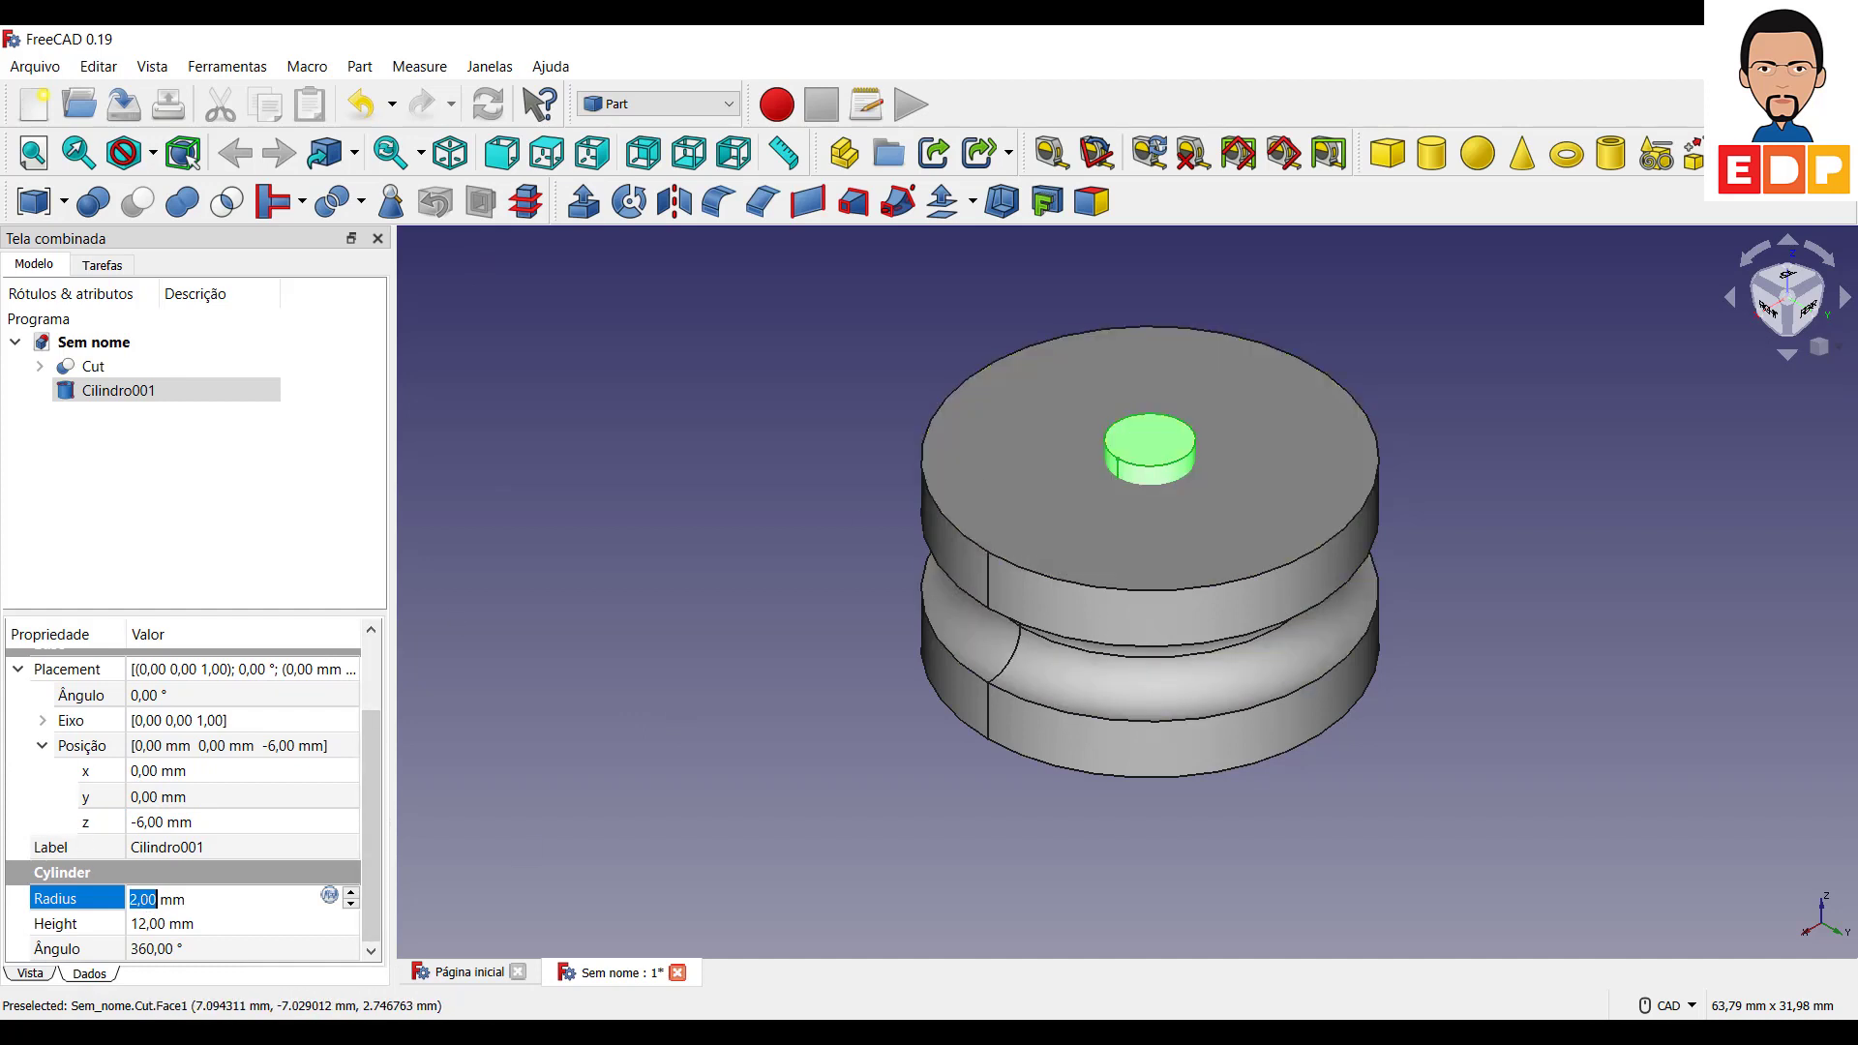
pyautogui.write('4')
pyautogui.press('Return')
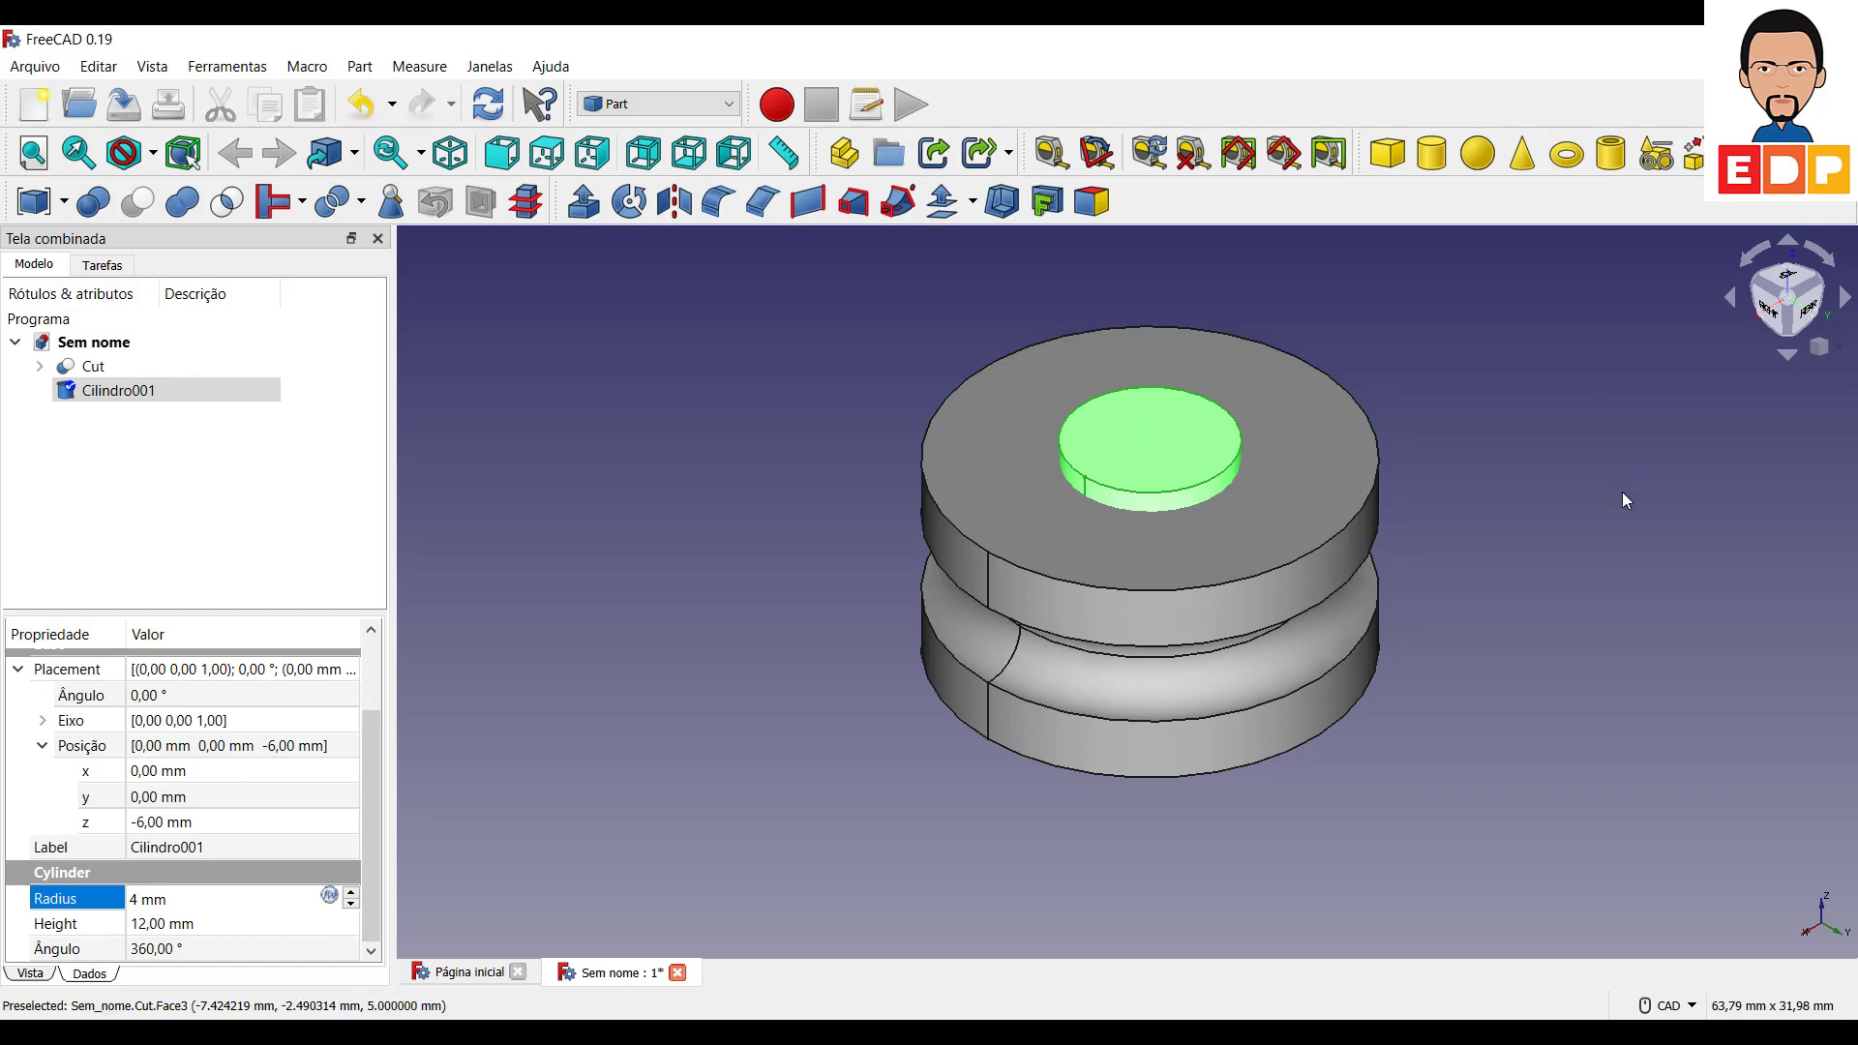
pyautogui.click(640, 621)
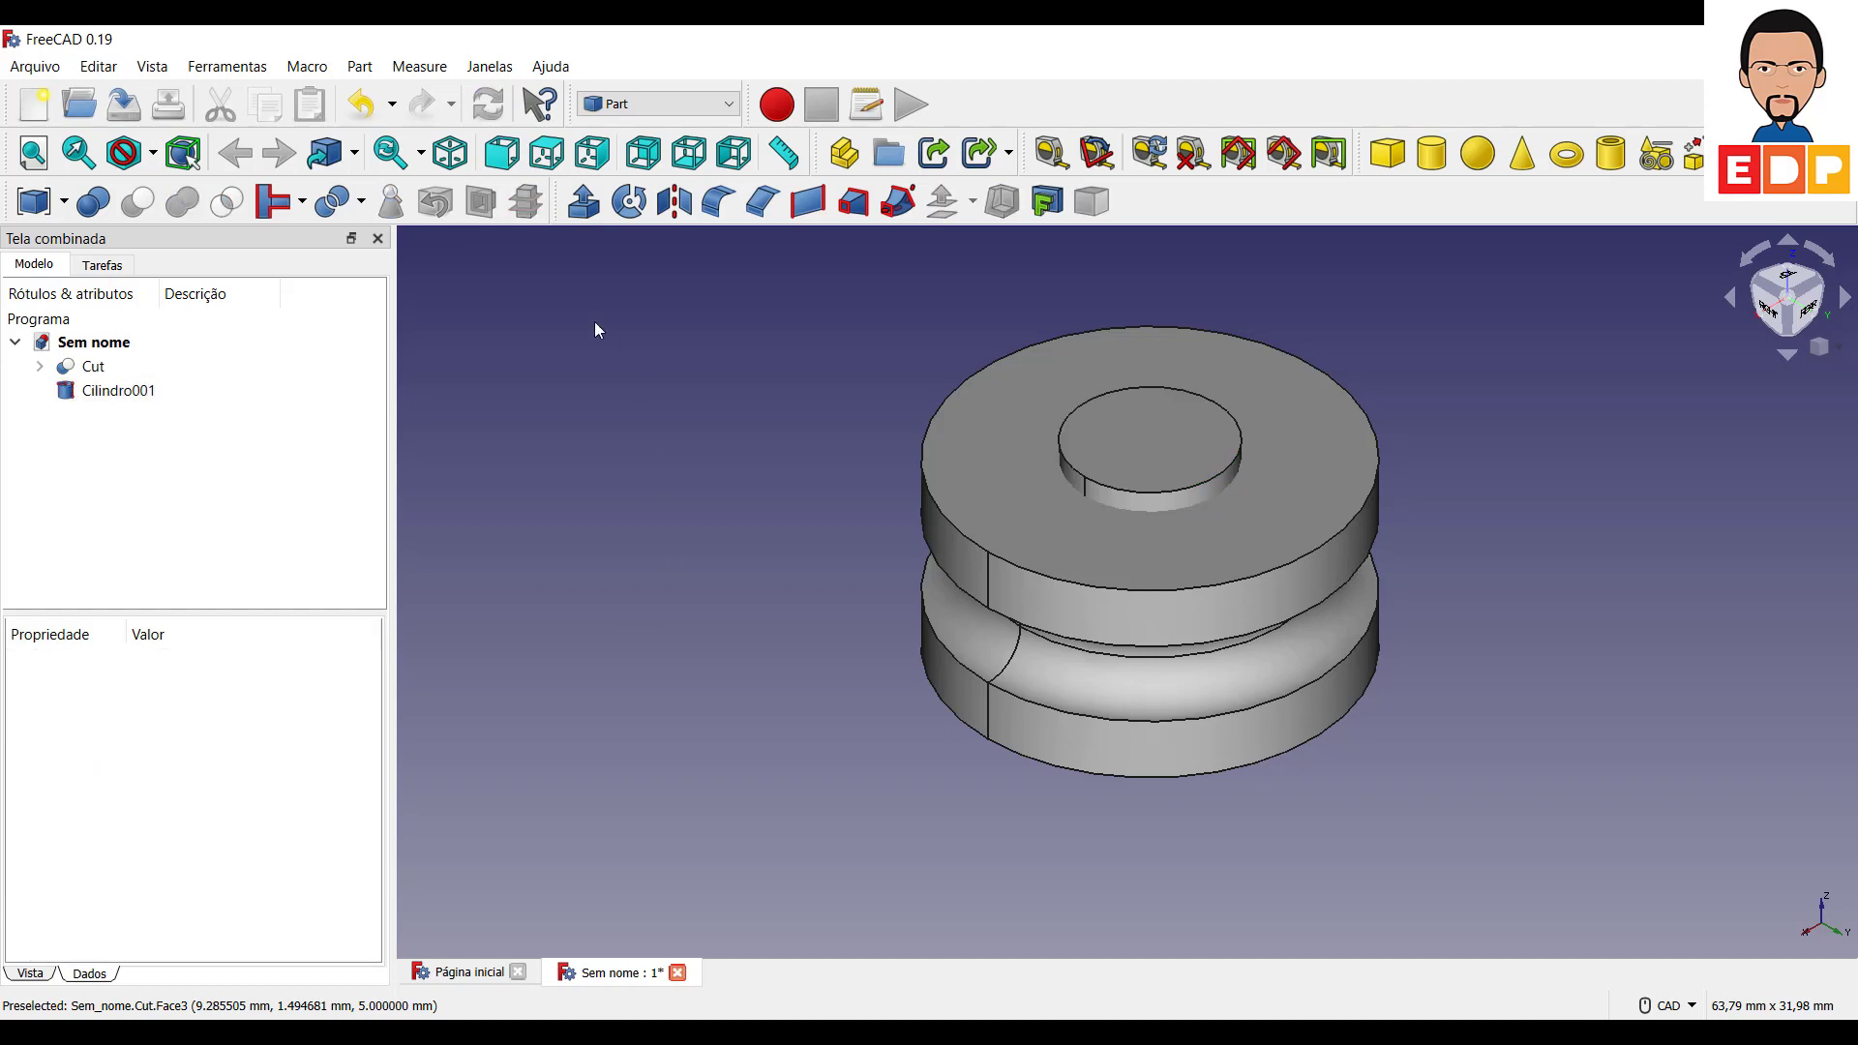
# Run a Part Boolean Diferença with Cut first and Cilindro001 second, producing Cut001.
pyautogui.click(87, 205)
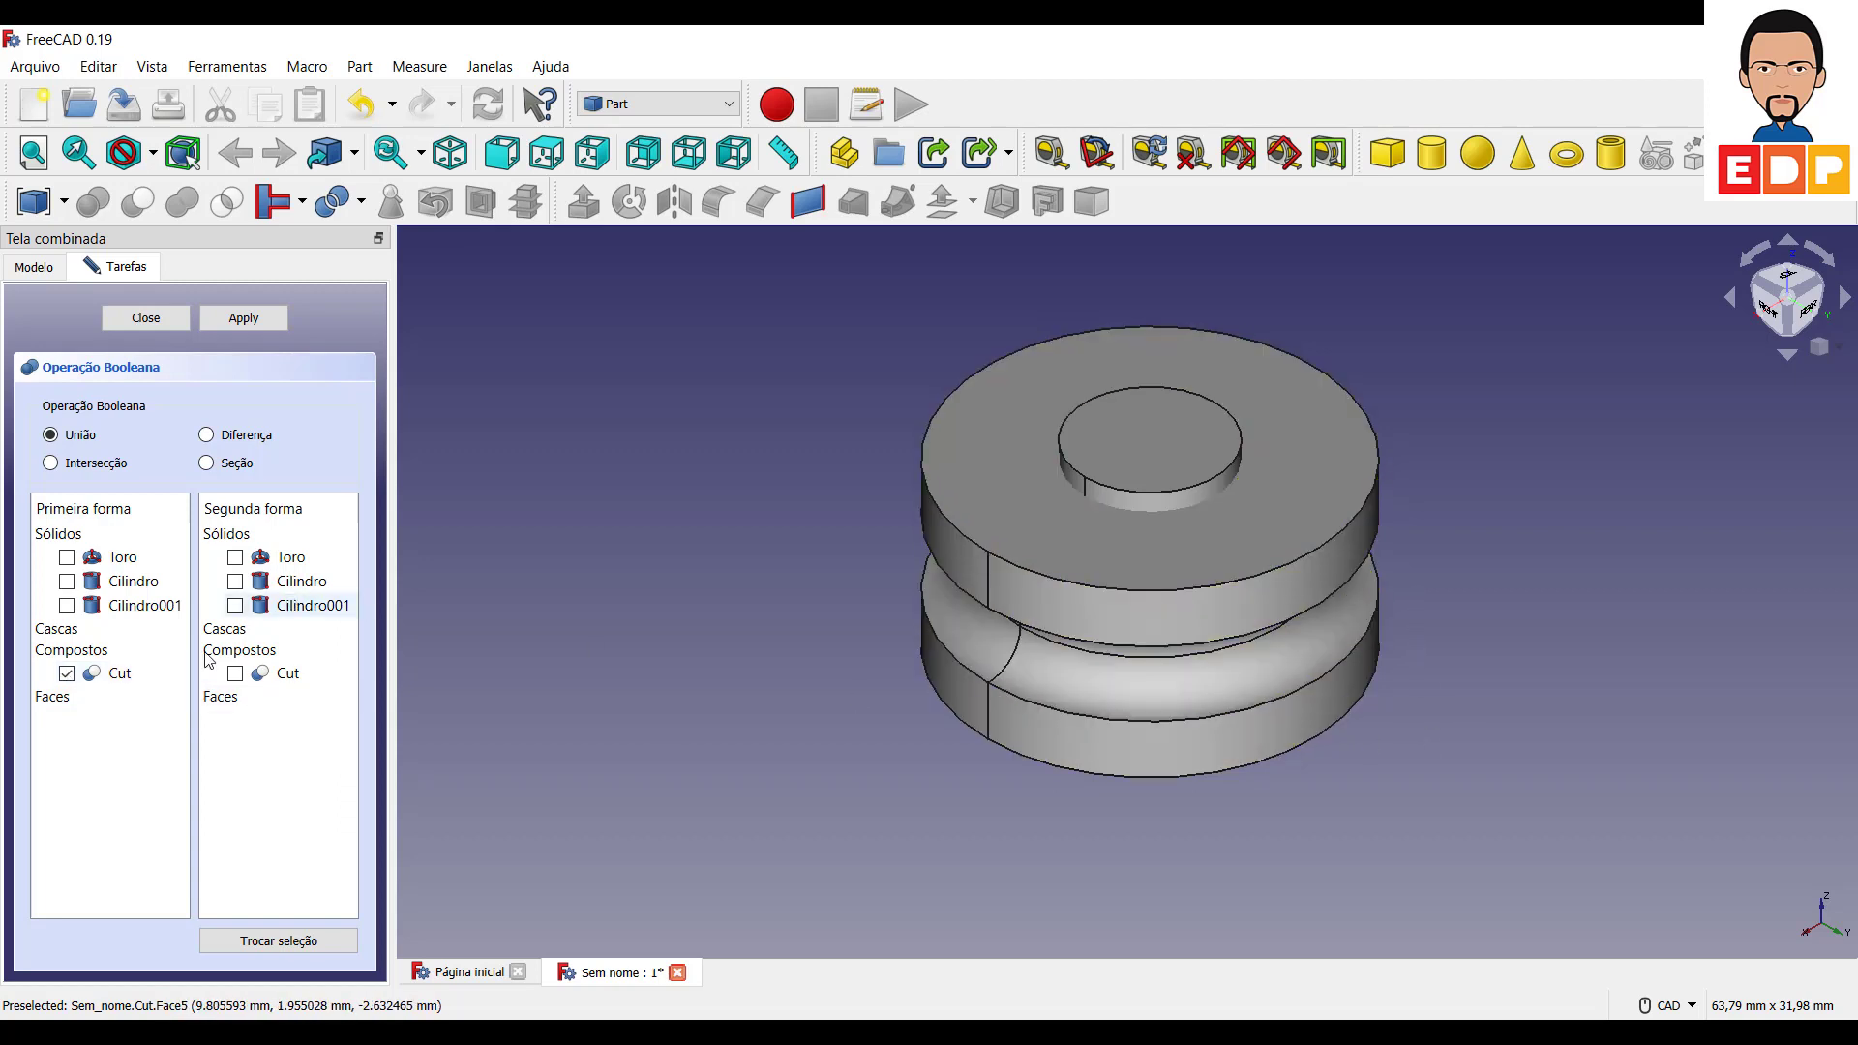
pyautogui.click(235, 606)
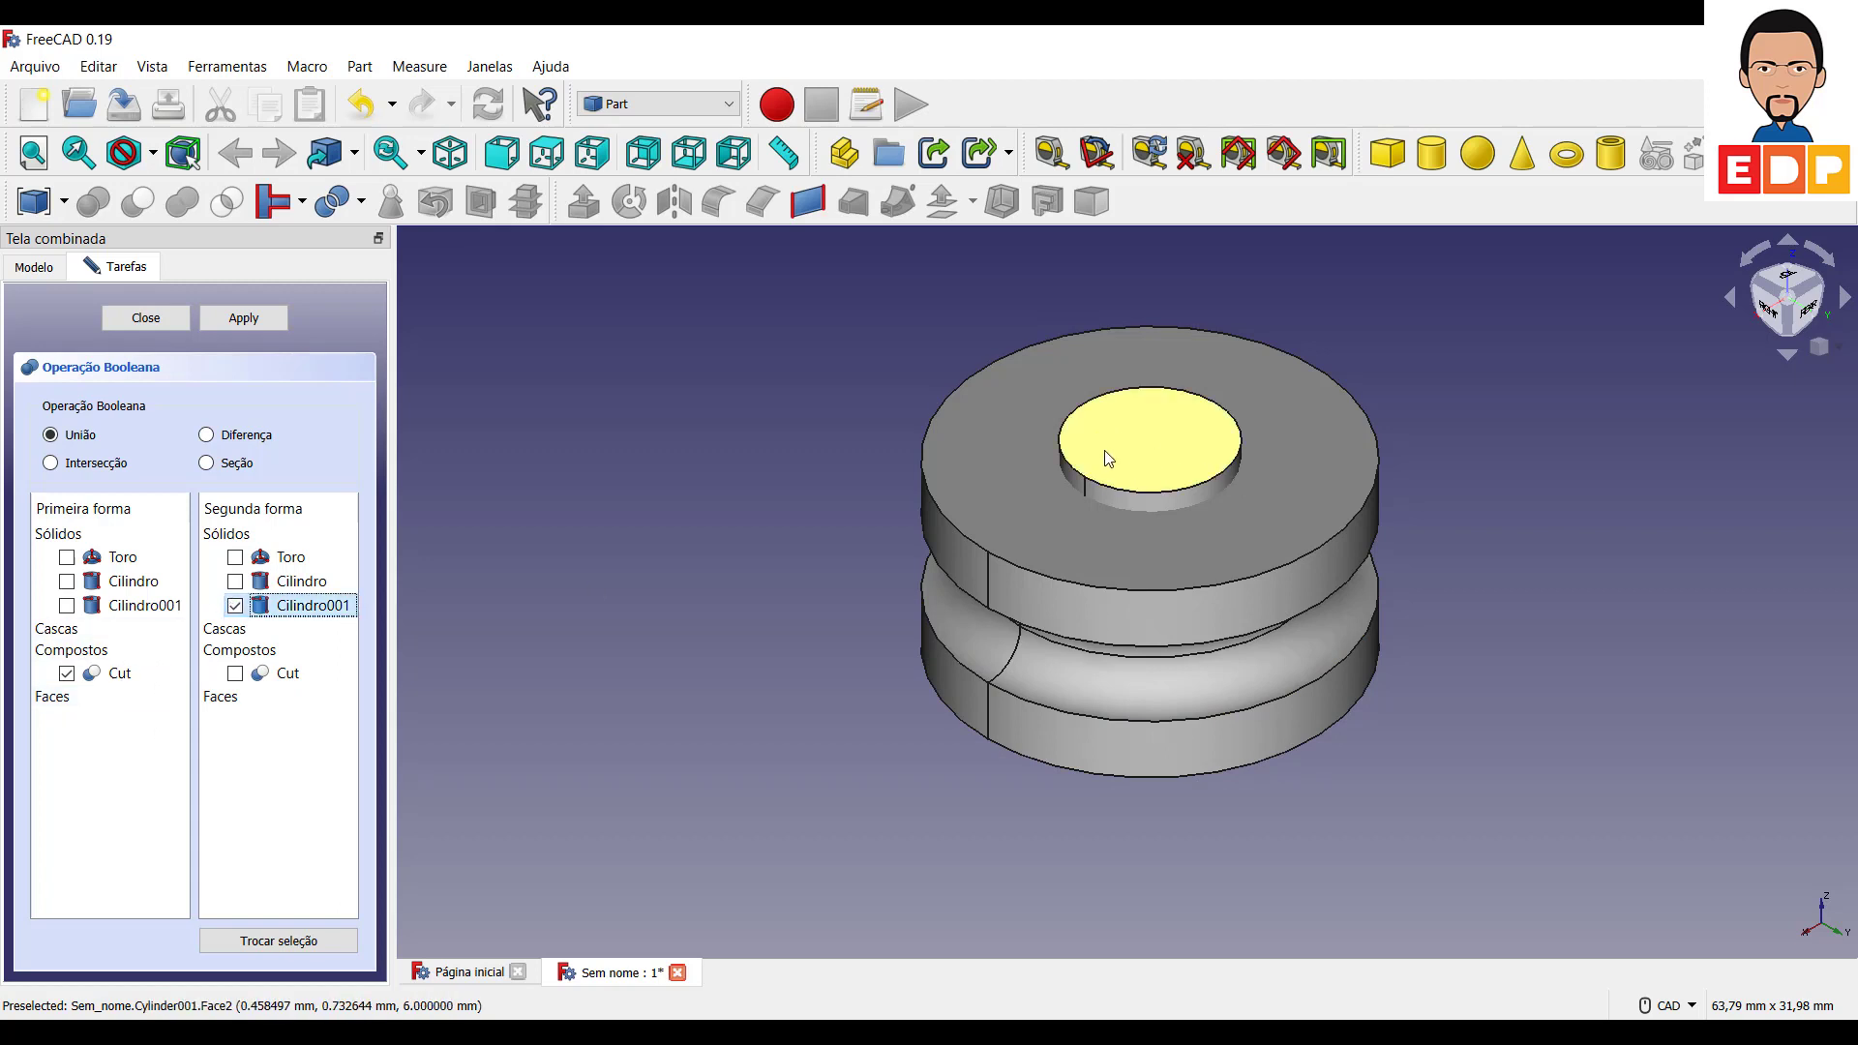
pyautogui.click(208, 435)
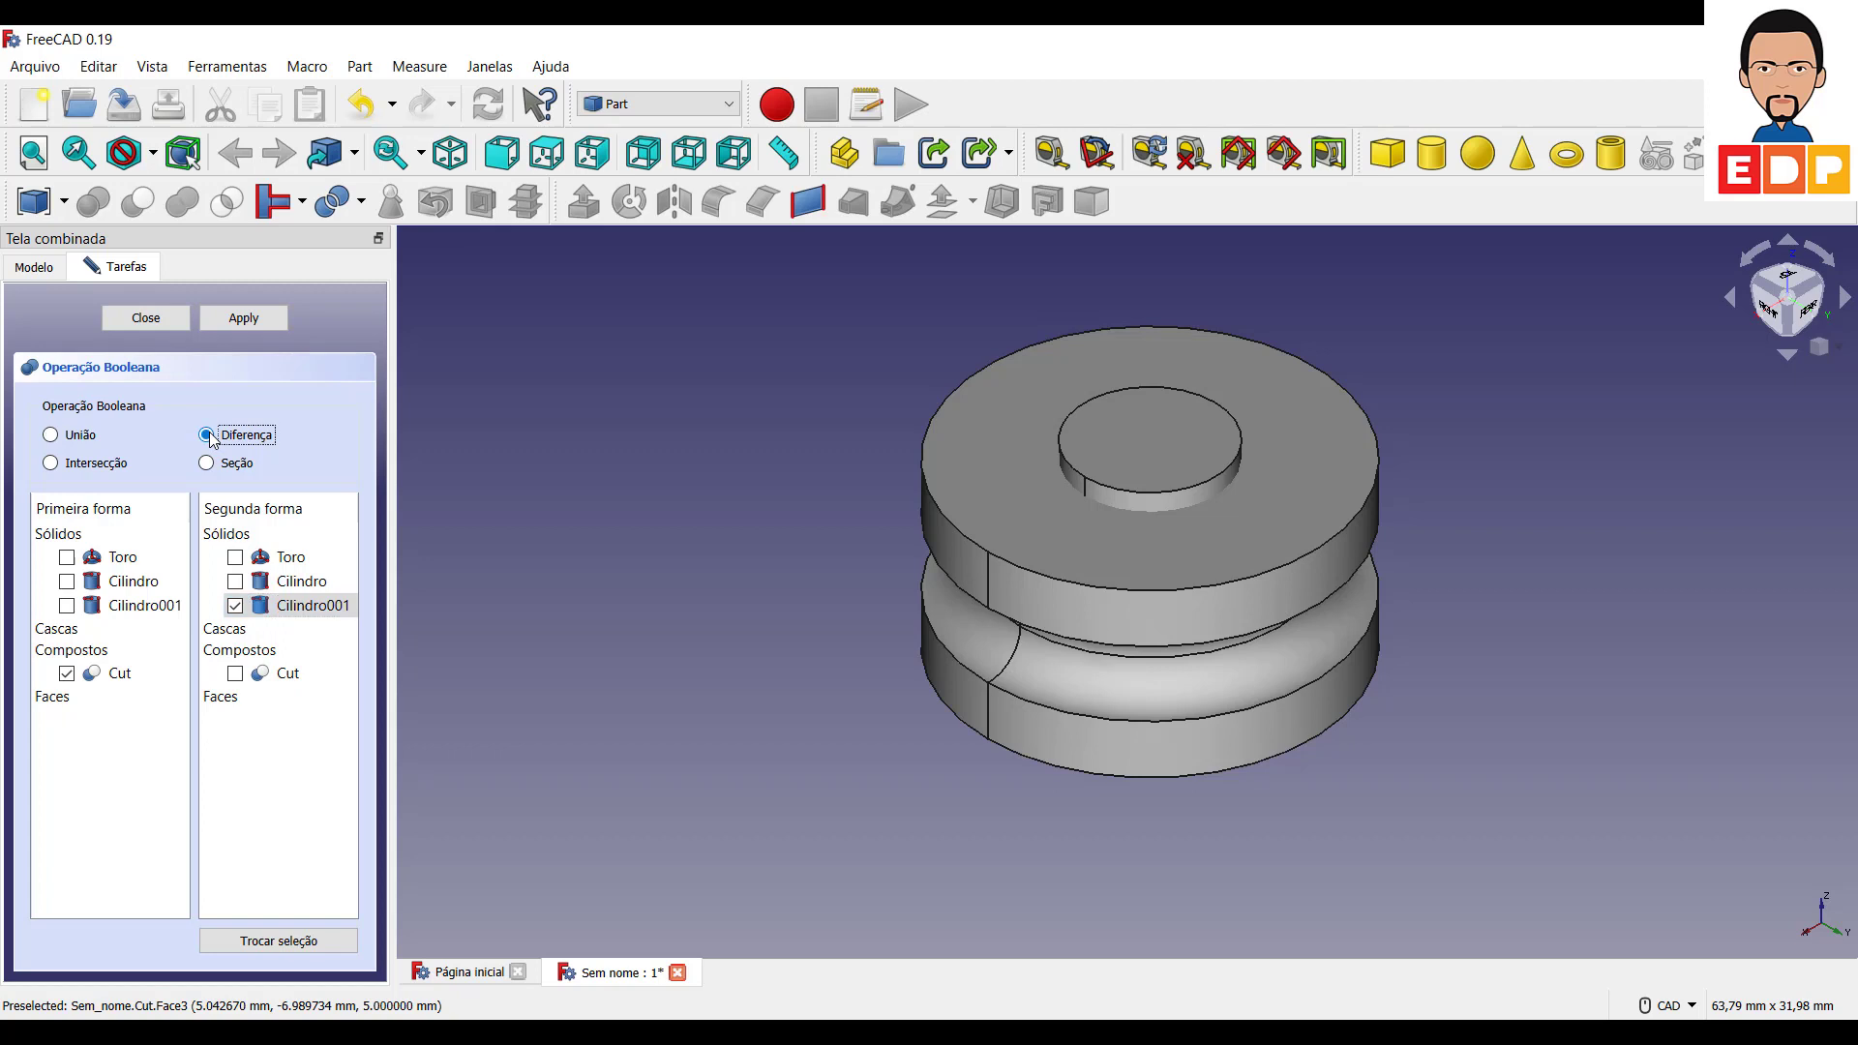
pyautogui.click(244, 319)
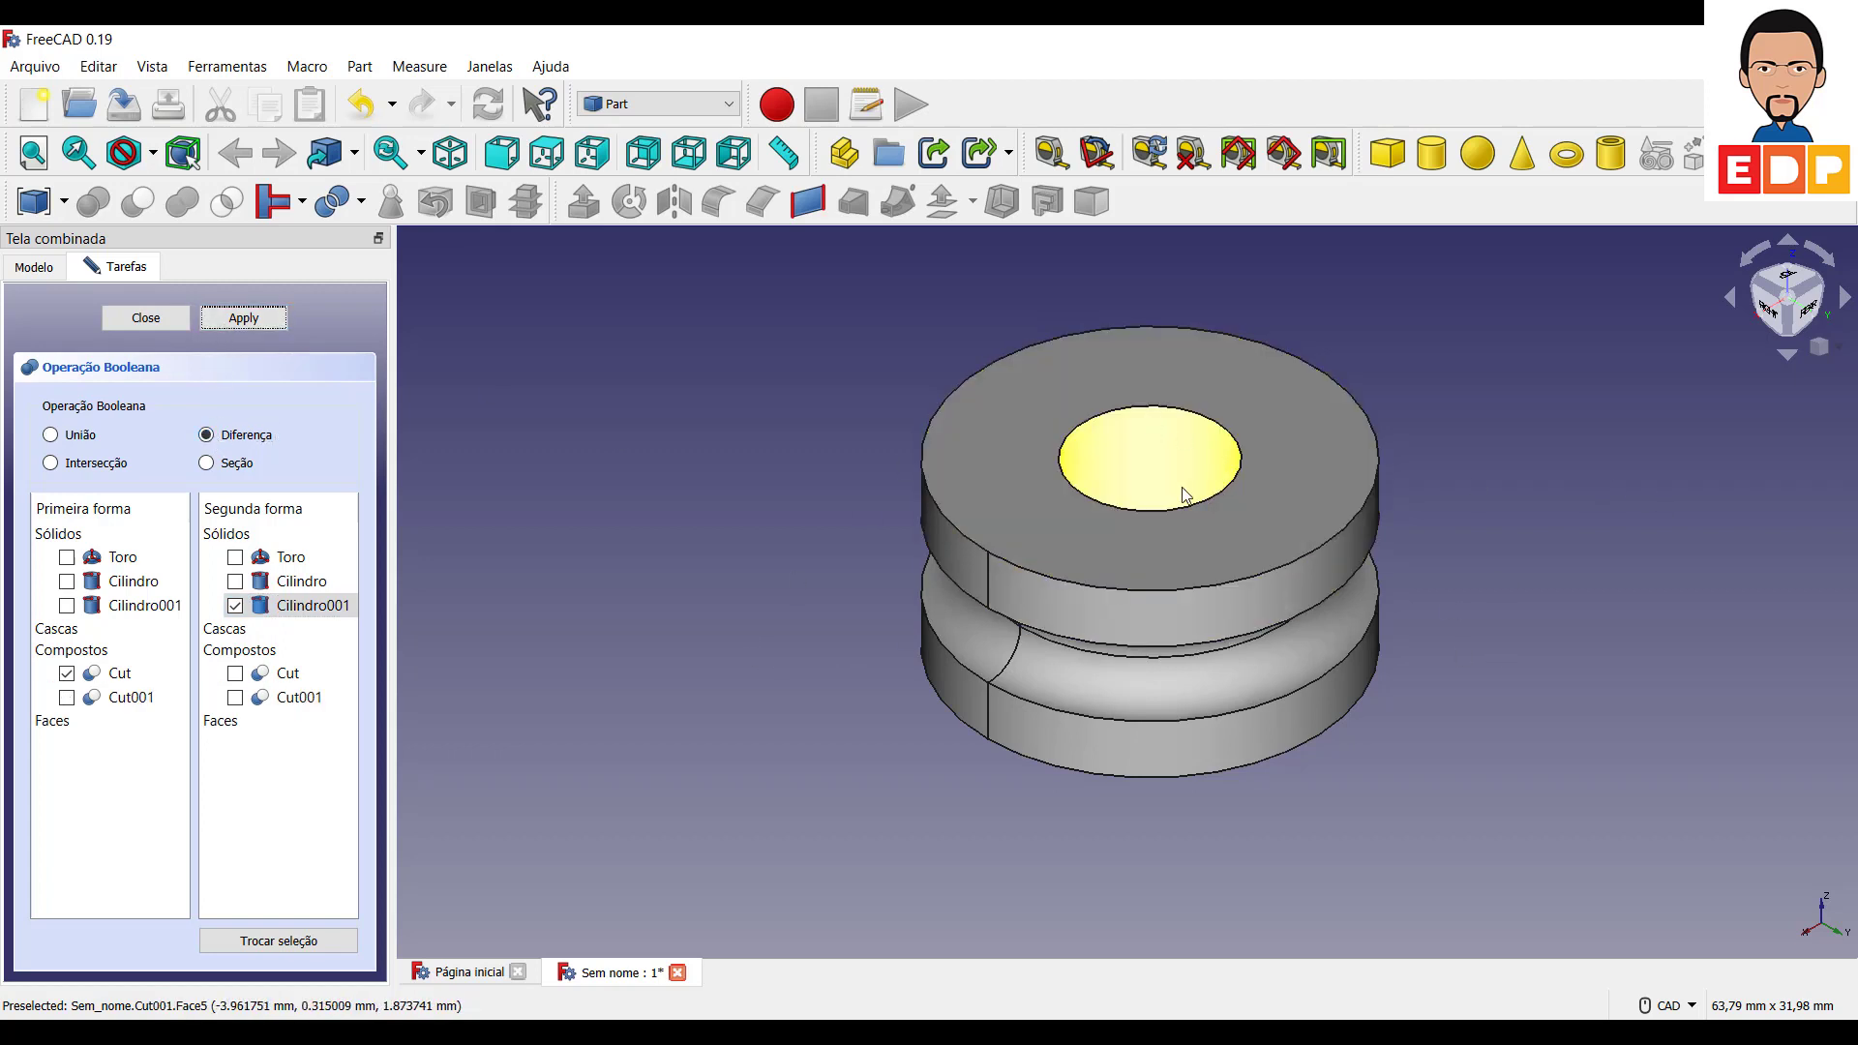
pyautogui.click(169, 327)
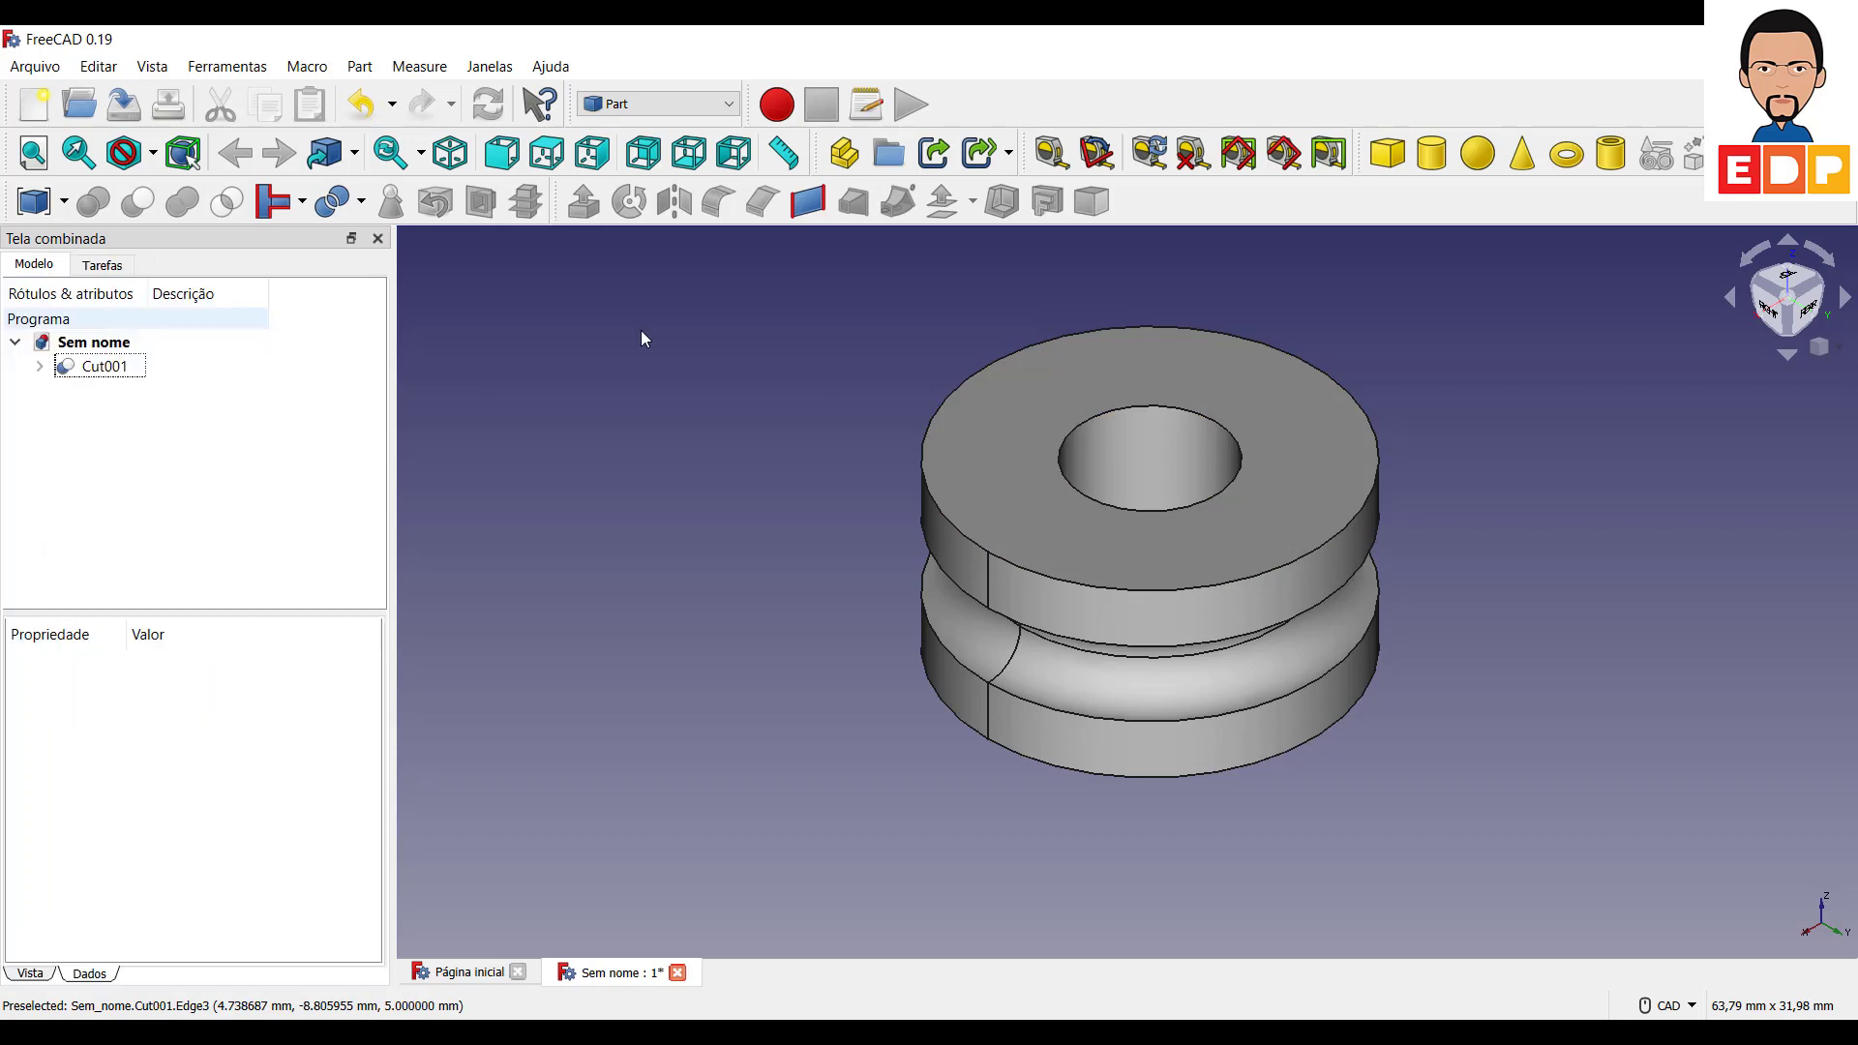
# Select the disc's top face, apply Thickness, and switch navigation to OpenInventor to look inside.
pyautogui.moveTo(1398, 480); pyautogui.dragTo(1449, 543, button='middle')
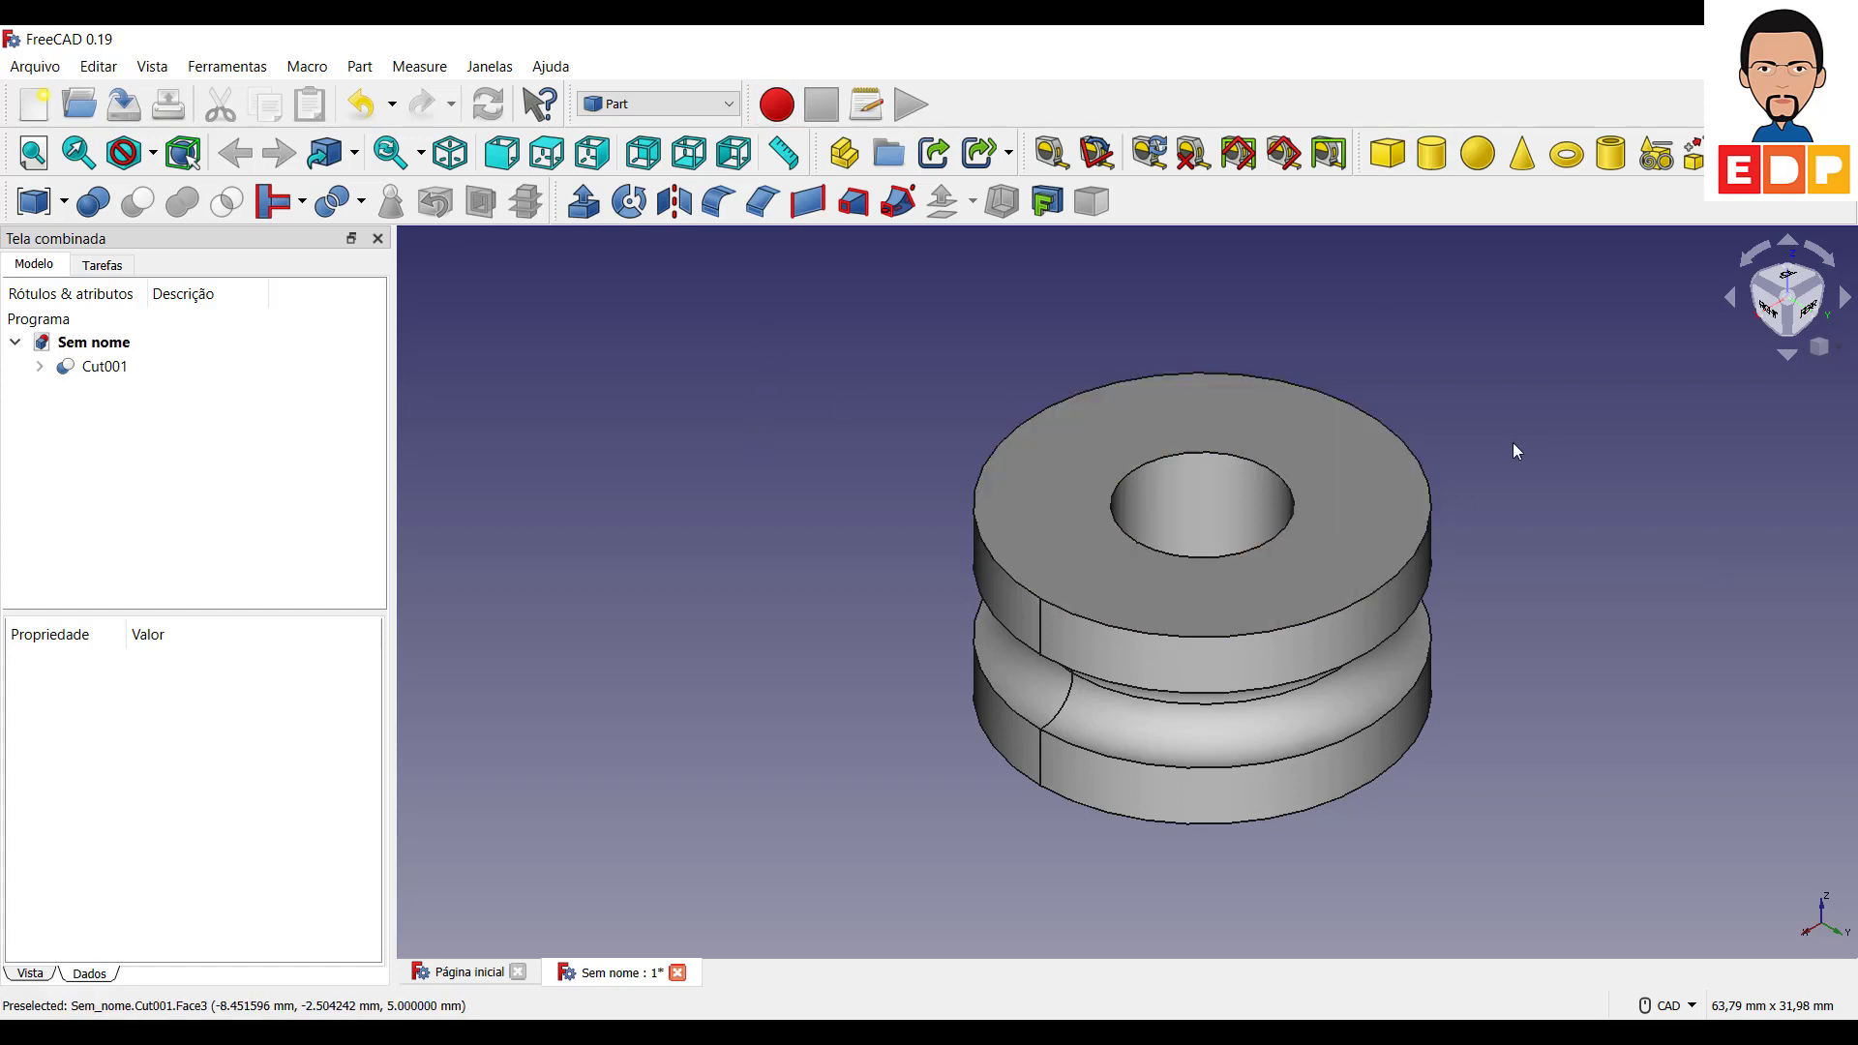
pyautogui.click(1367, 503)
pyautogui.click(1562, 490)
pyautogui.click(1374, 429)
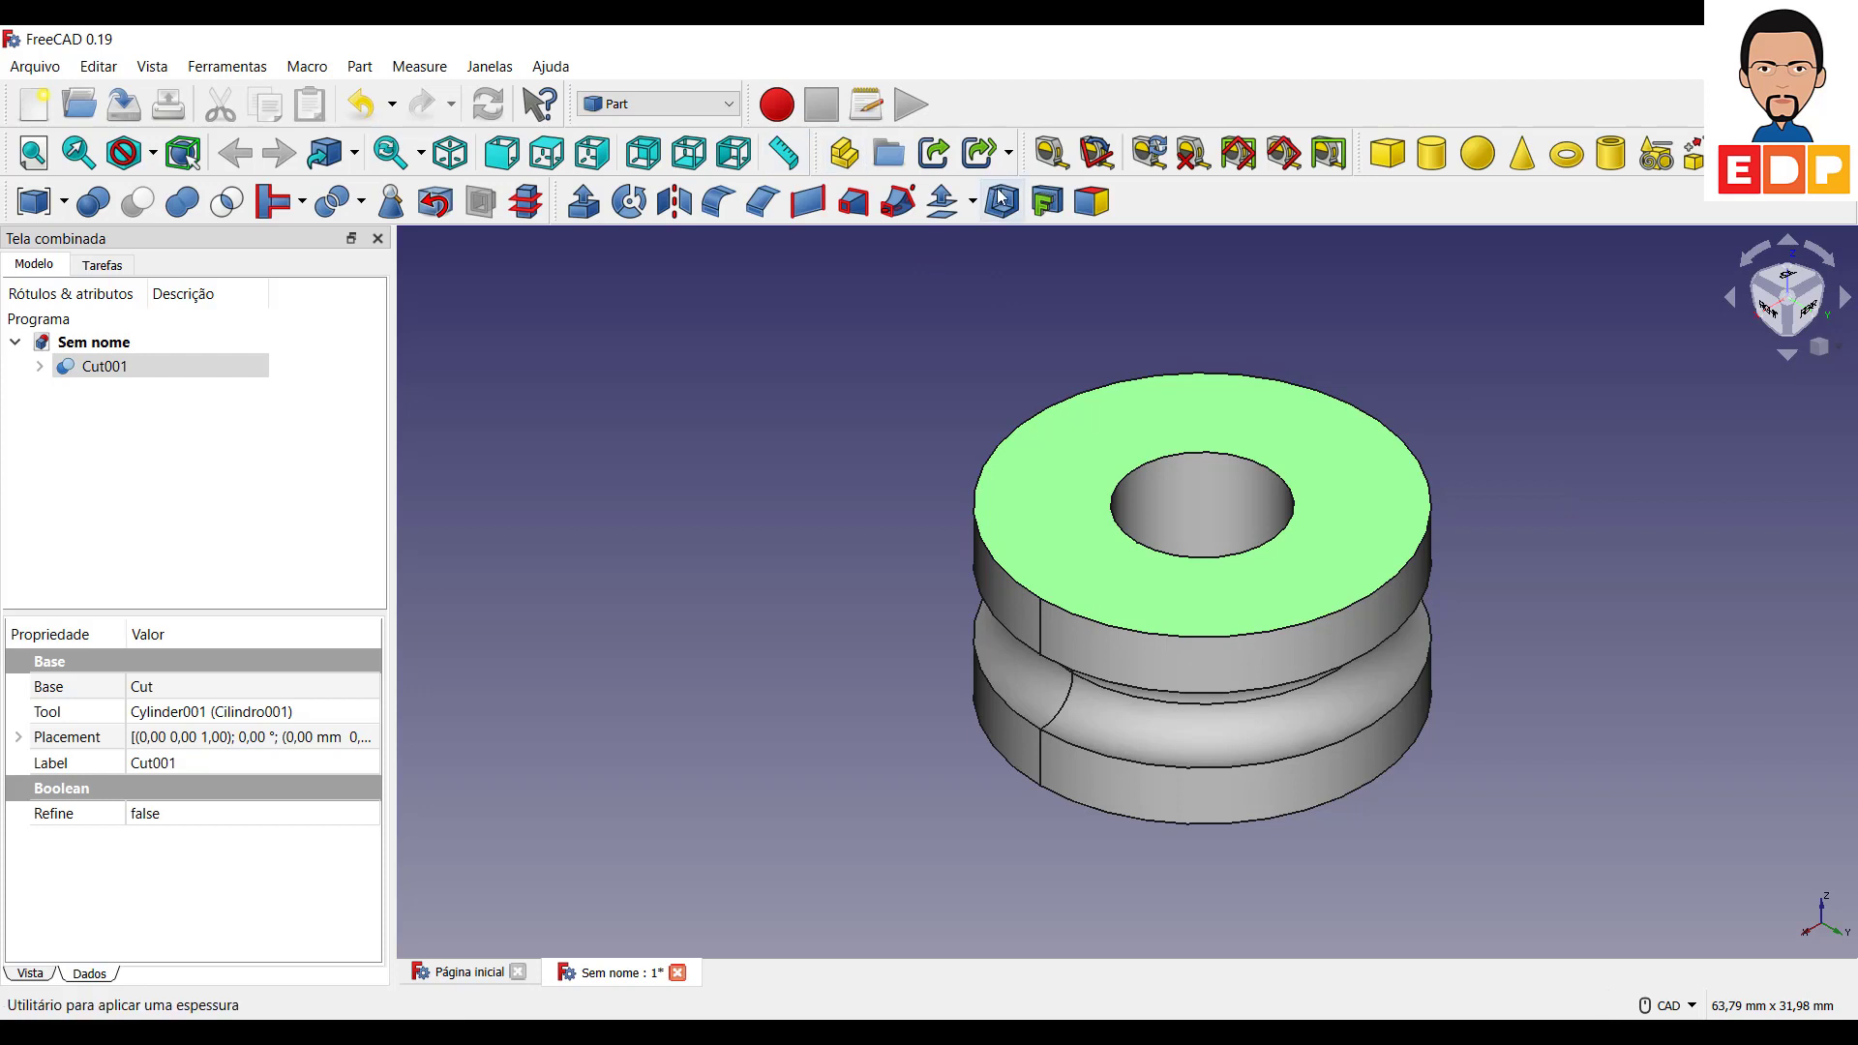
pyautogui.click(1002, 201)
pyautogui.moveTo(1534, 552); pyautogui.dragTo(1459, 510, button='middle')
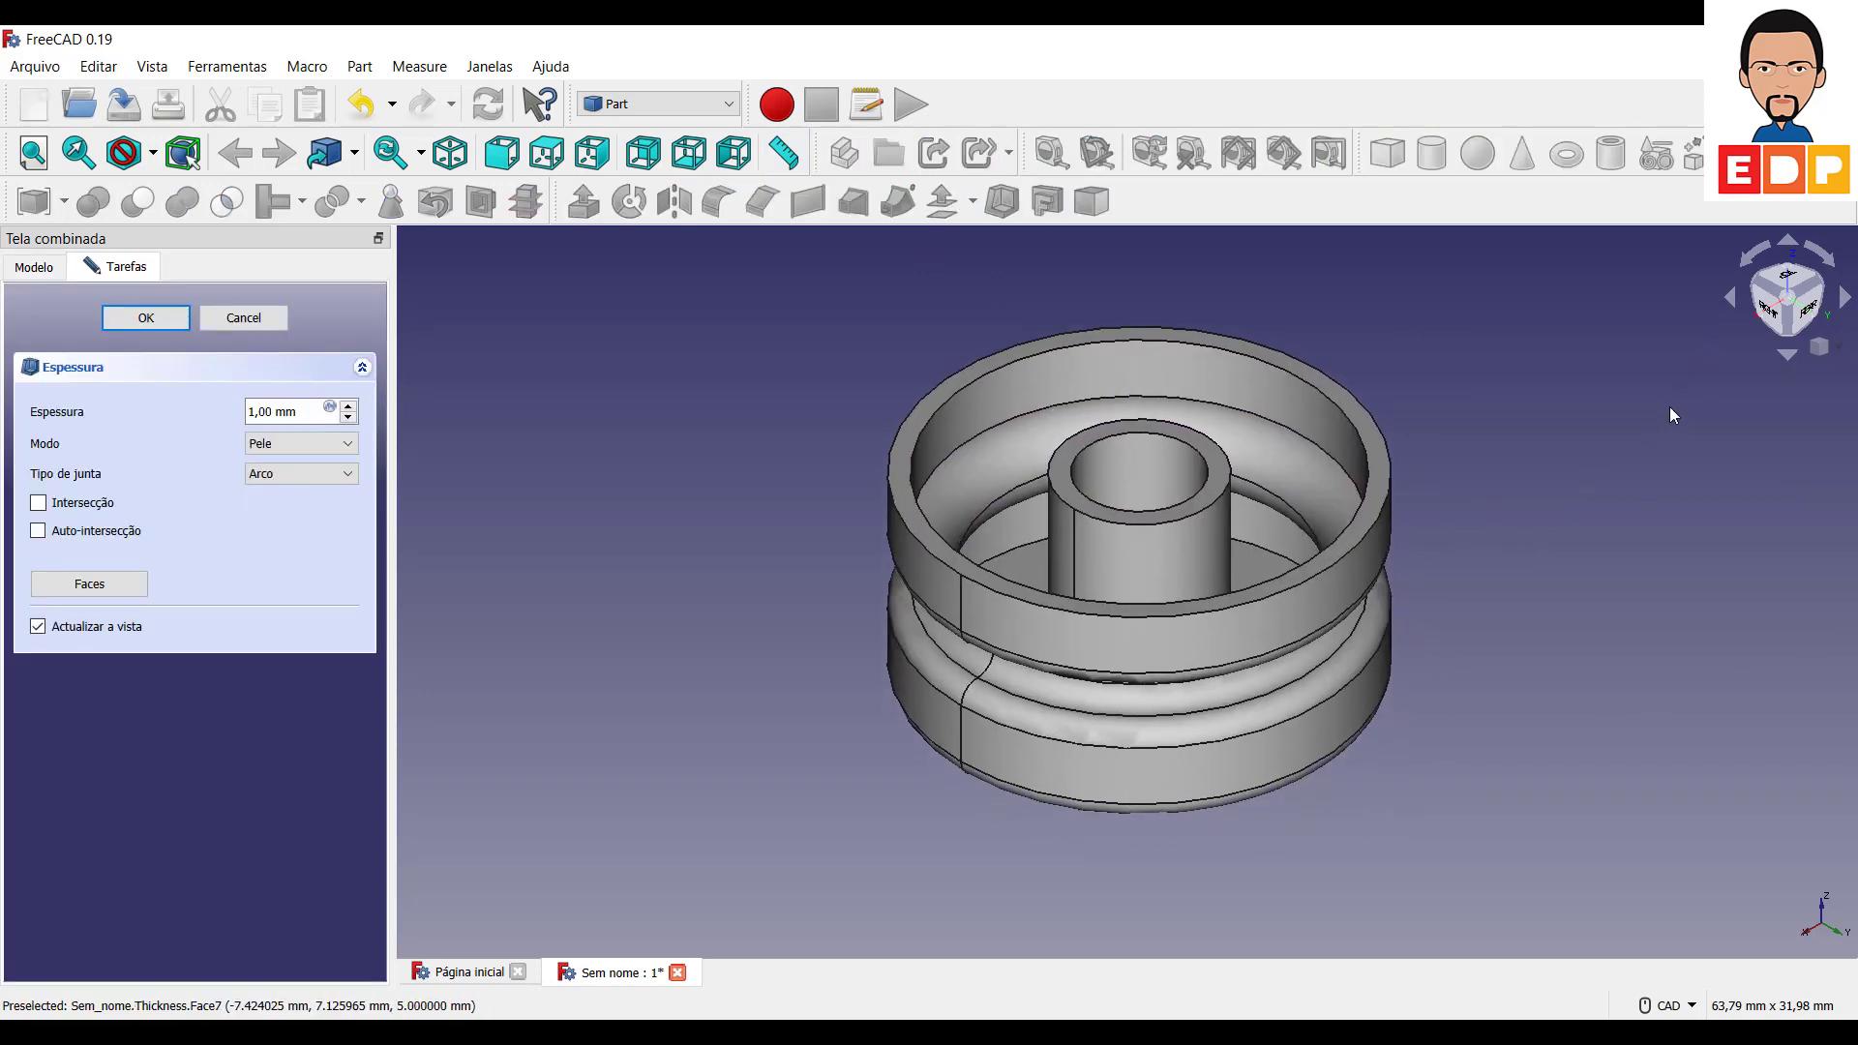
pyautogui.click(1659, 1012)
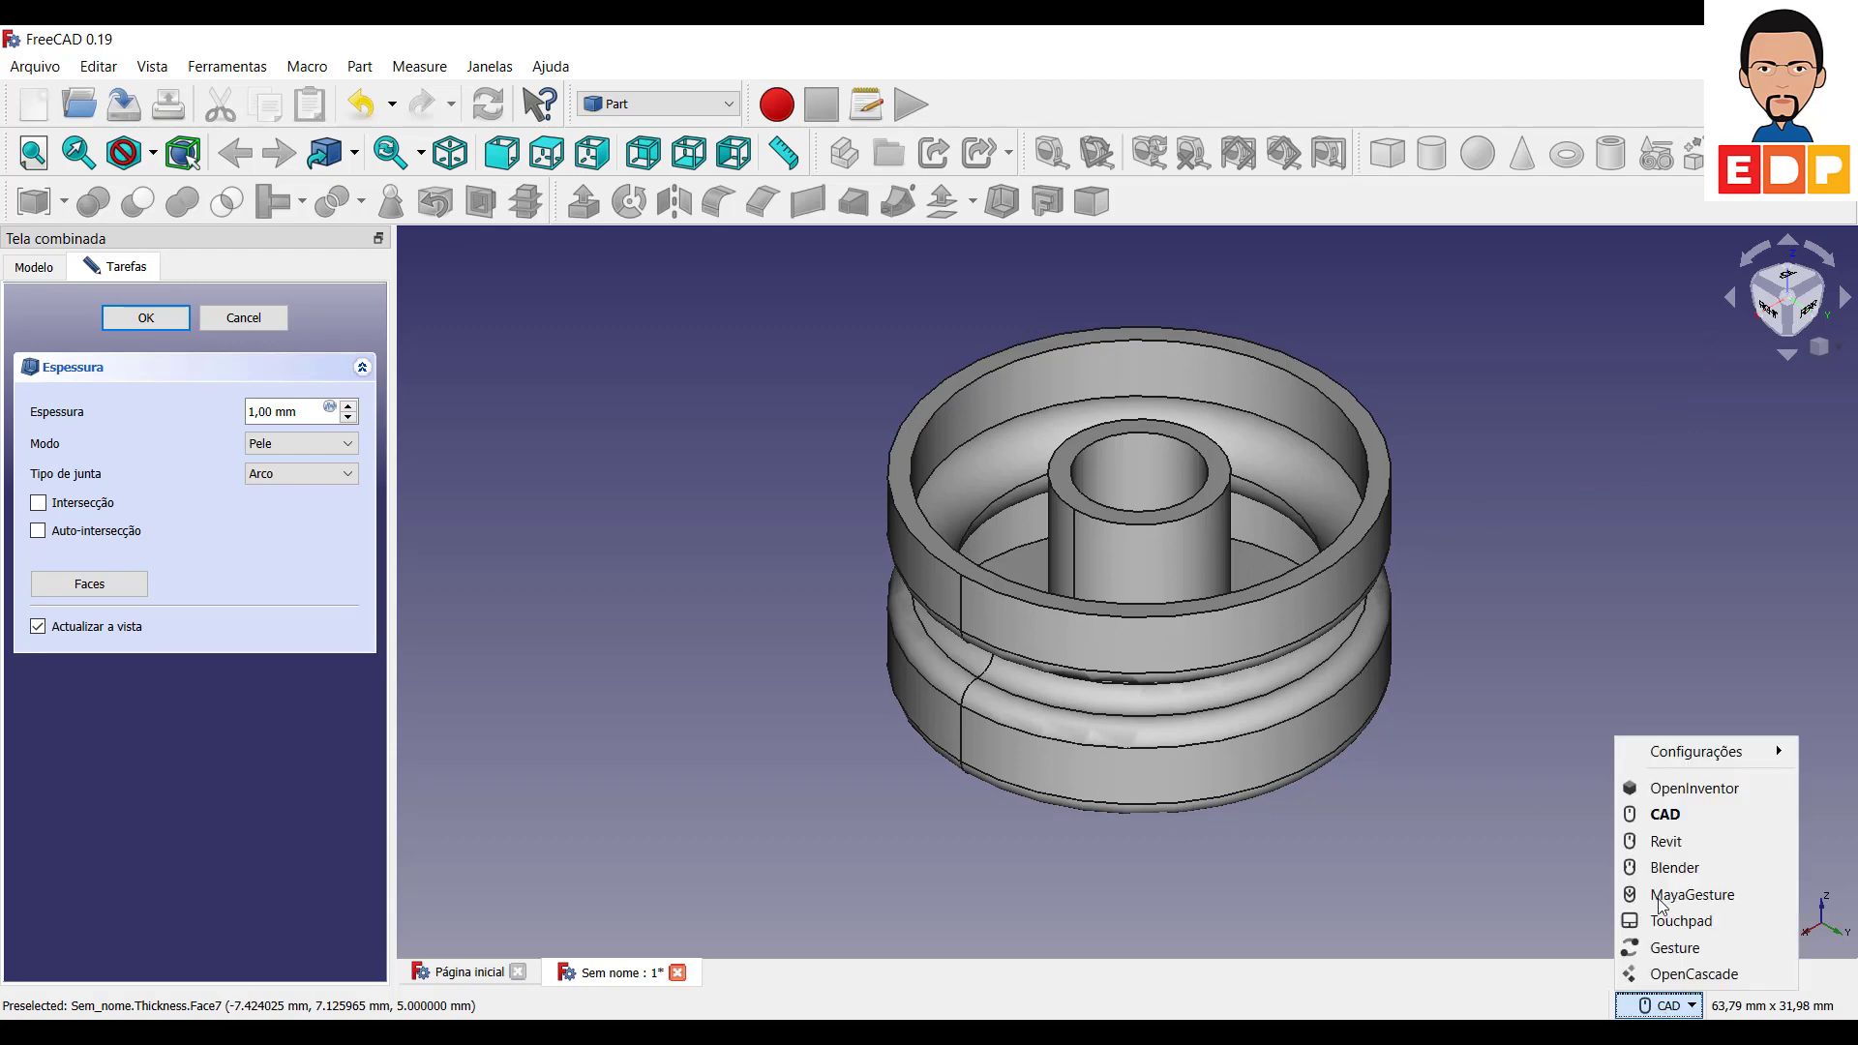
pyautogui.click(1674, 792)
pyautogui.moveTo(1637, 536)
pyautogui.mouseDown()
pyautogui.moveTo(1636, 619)
pyautogui.moveTo(1610, 493)
pyautogui.moveTo(1406, 508)
pyautogui.moveTo(1518, 630)
pyautogui.moveTo(1542, 345)
pyautogui.moveTo(1535, 601)
pyautogui.moveTo(1541, 572)
pyautogui.mouseUp()
# Set the shell thickness (Espessura) to 1 mm and confirm it.
pyautogui.click(348, 407)
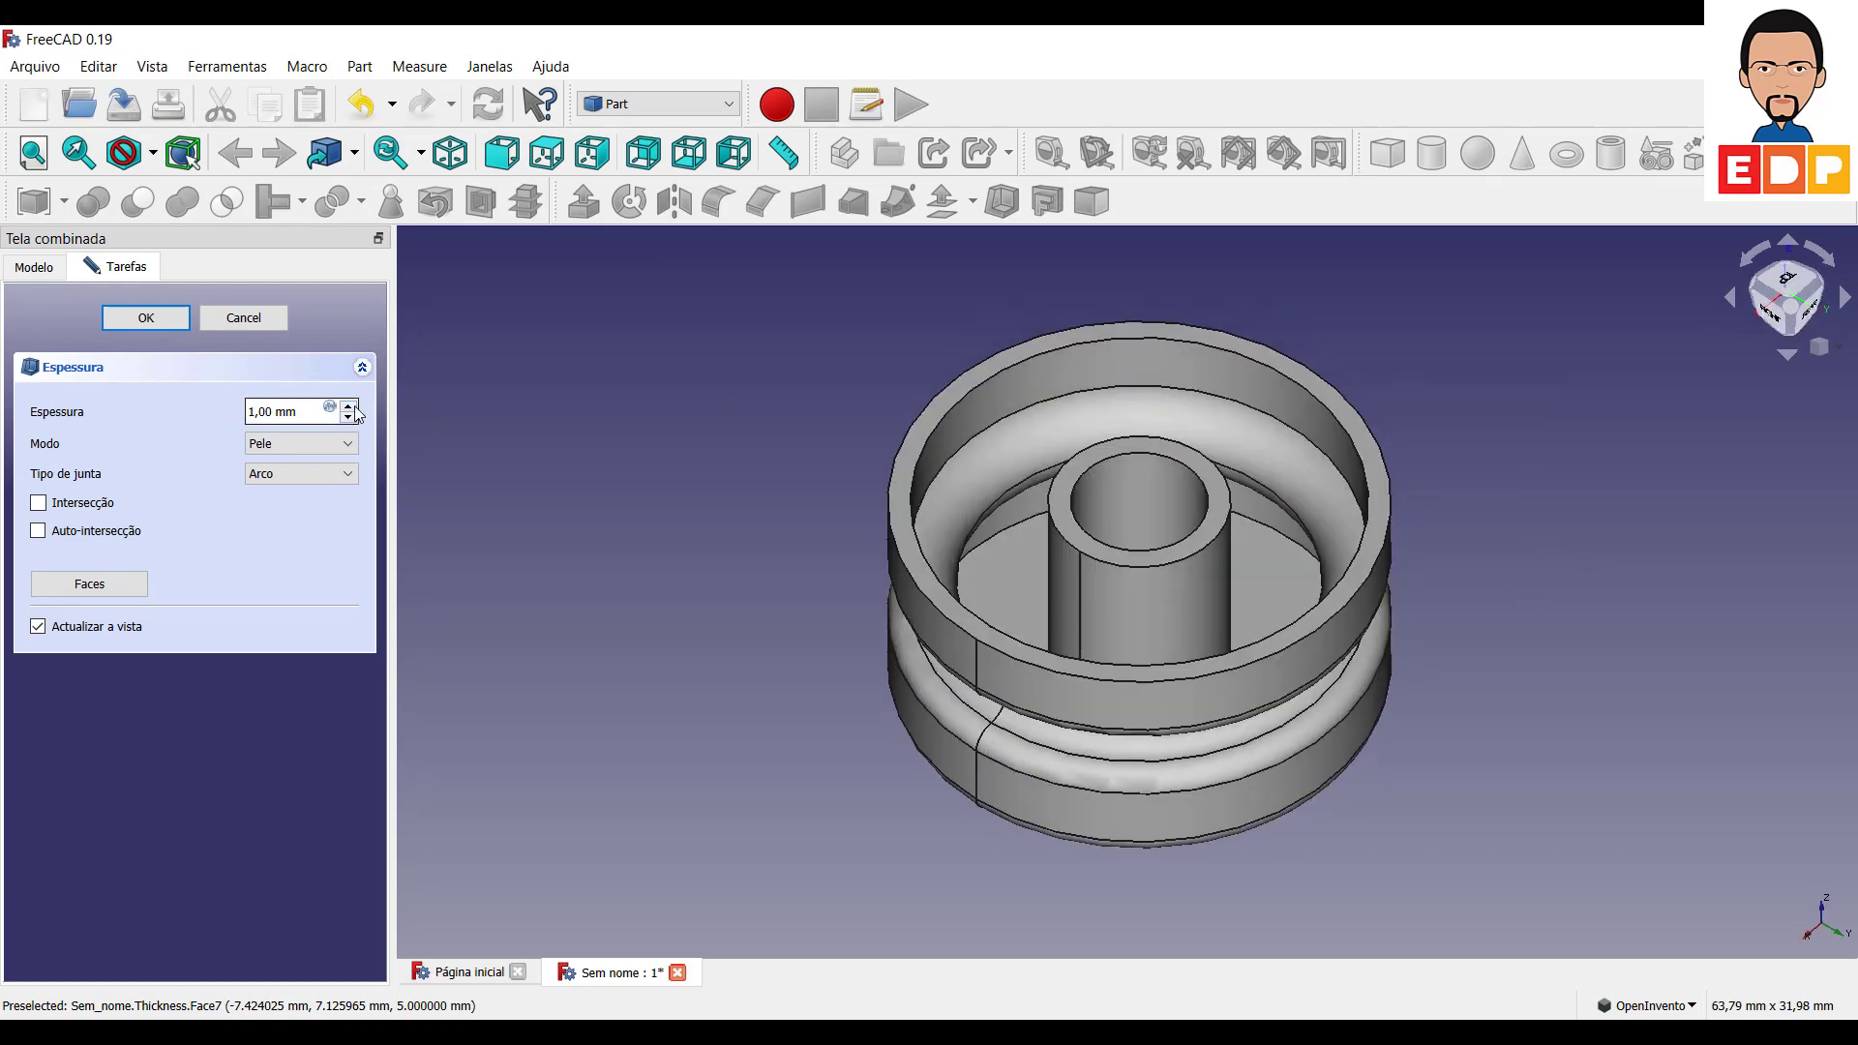
pyautogui.click(348, 406)
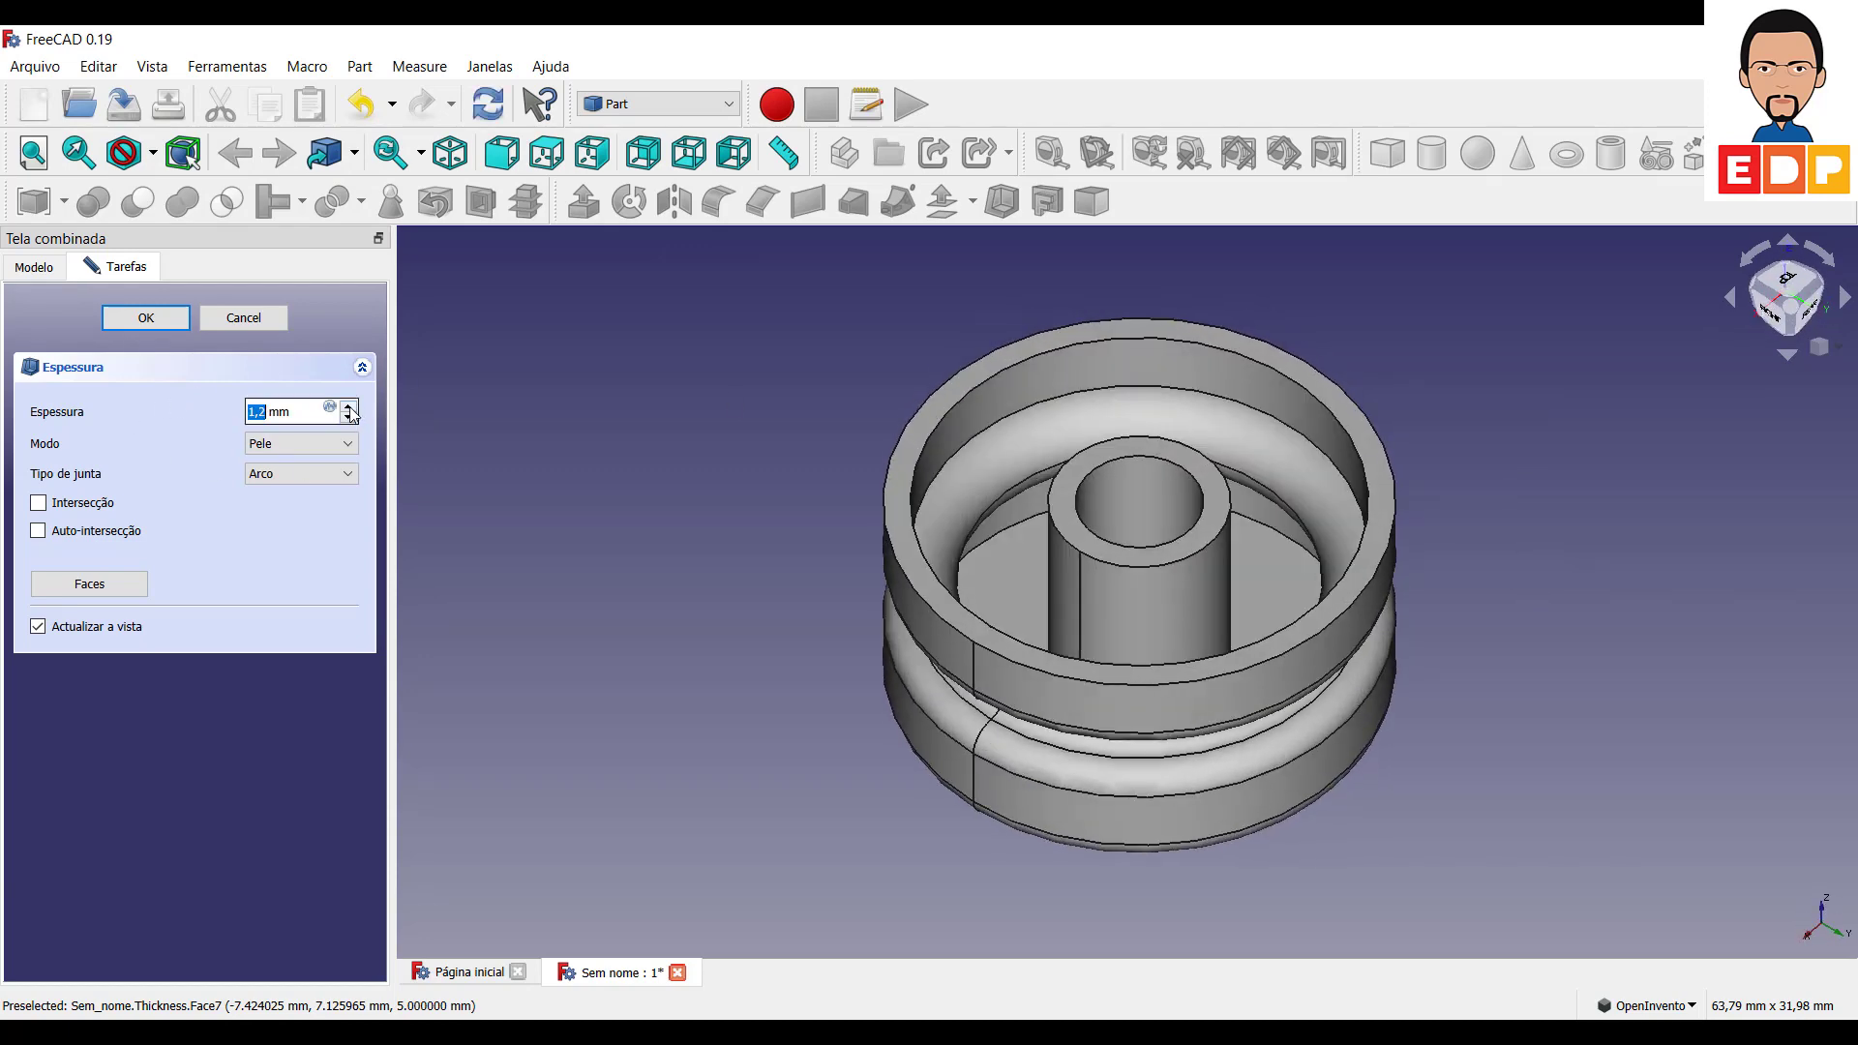
pyautogui.click(348, 407)
pyautogui.click(348, 408)
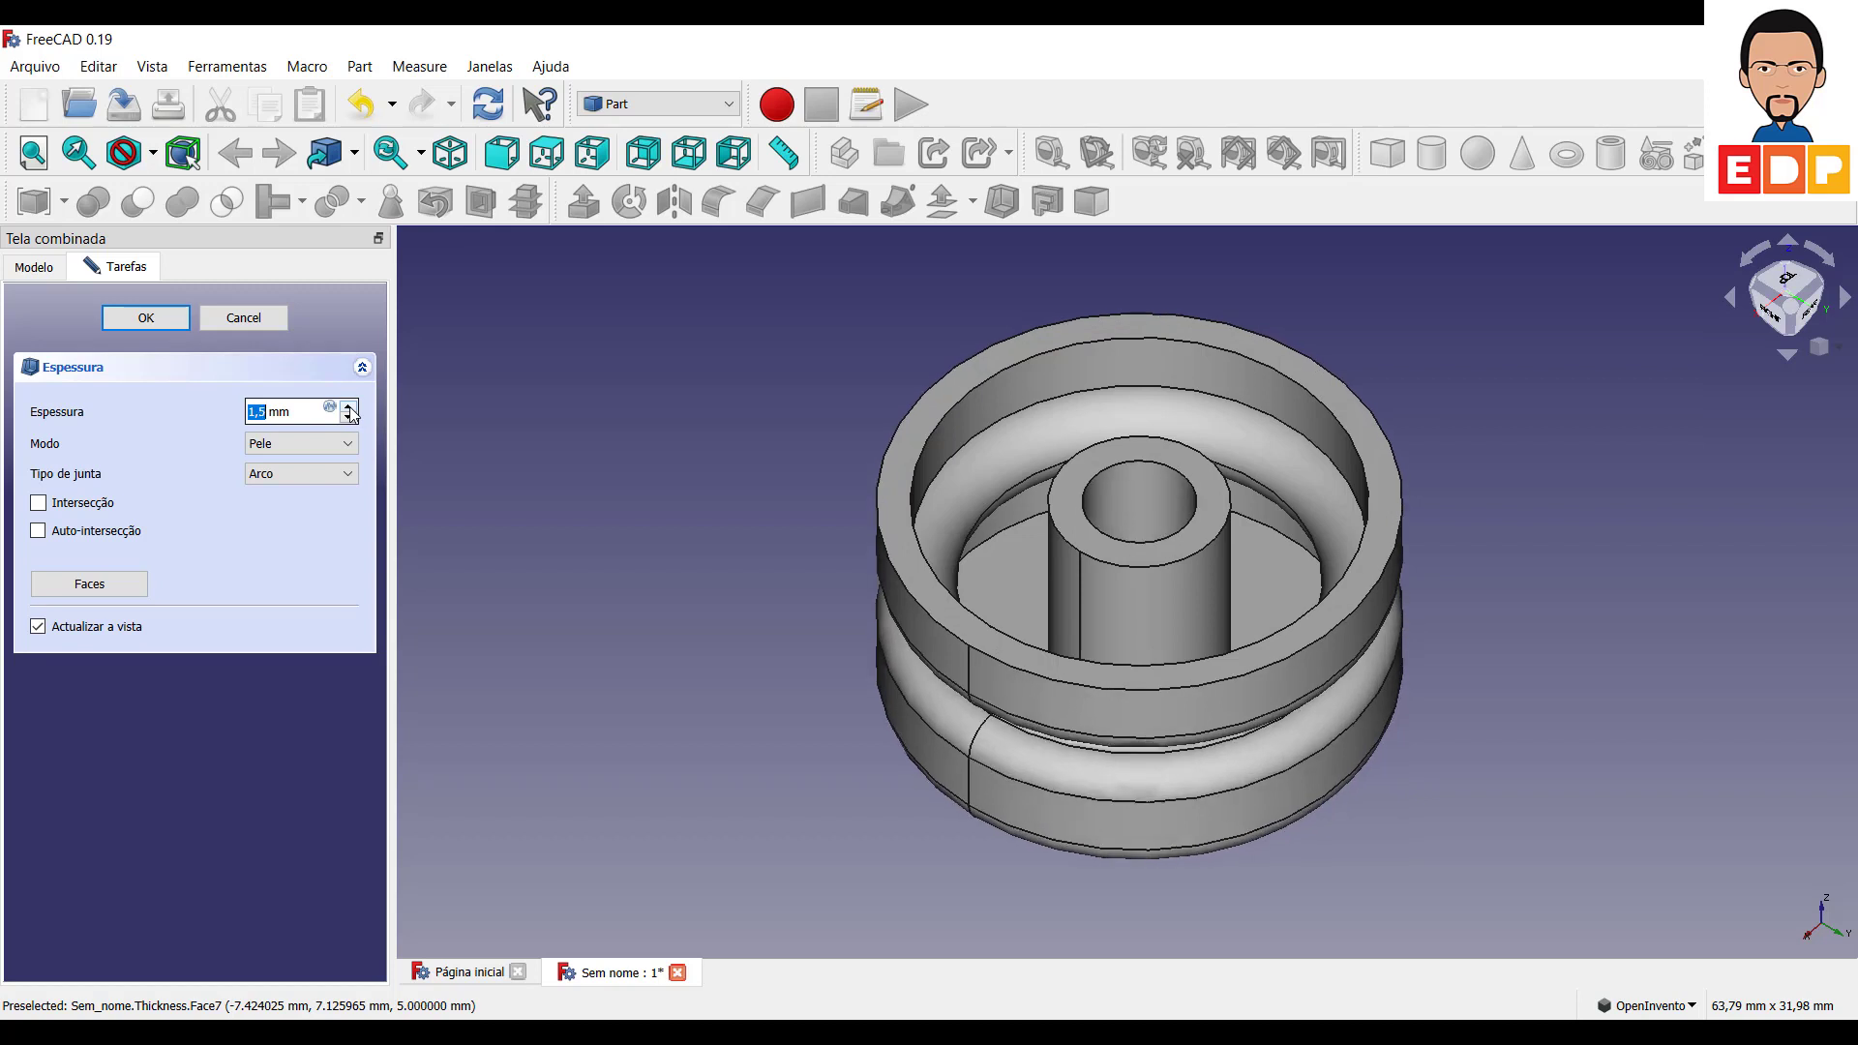
pyautogui.click(349, 422)
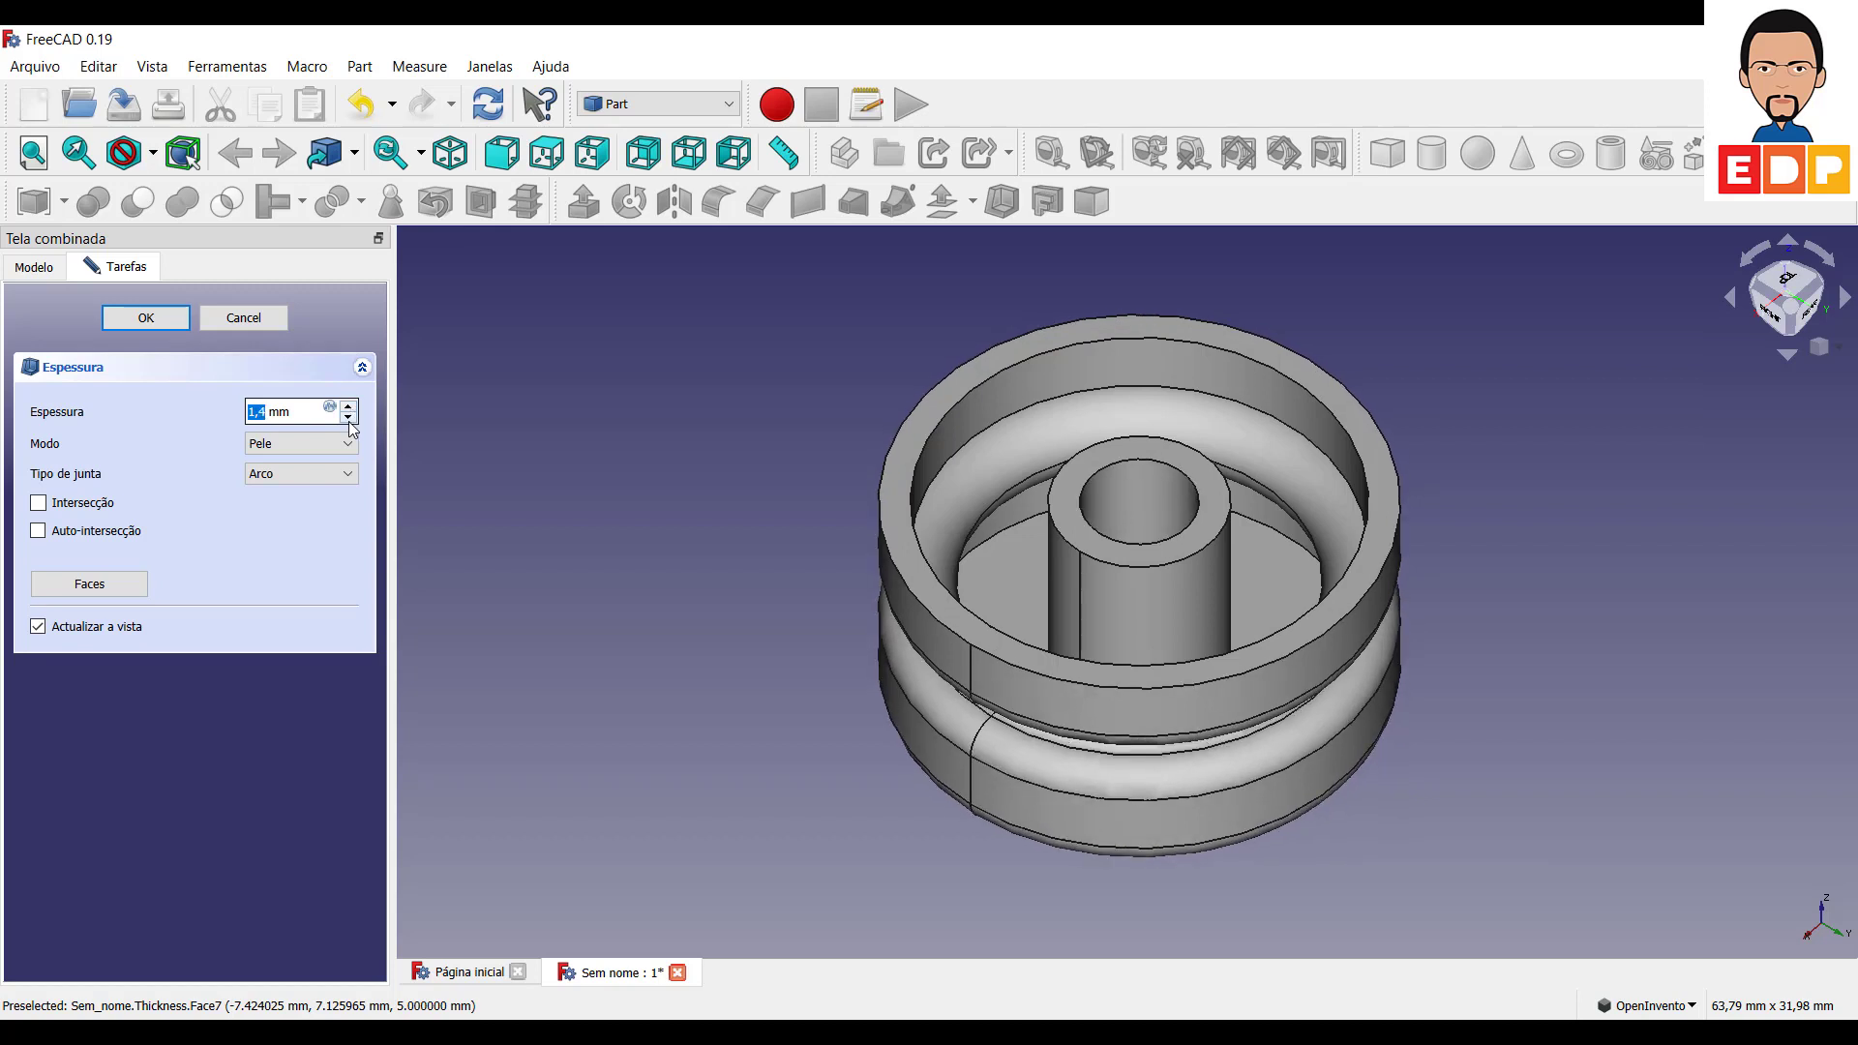
pyautogui.click(349, 422)
pyautogui.click(350, 422)
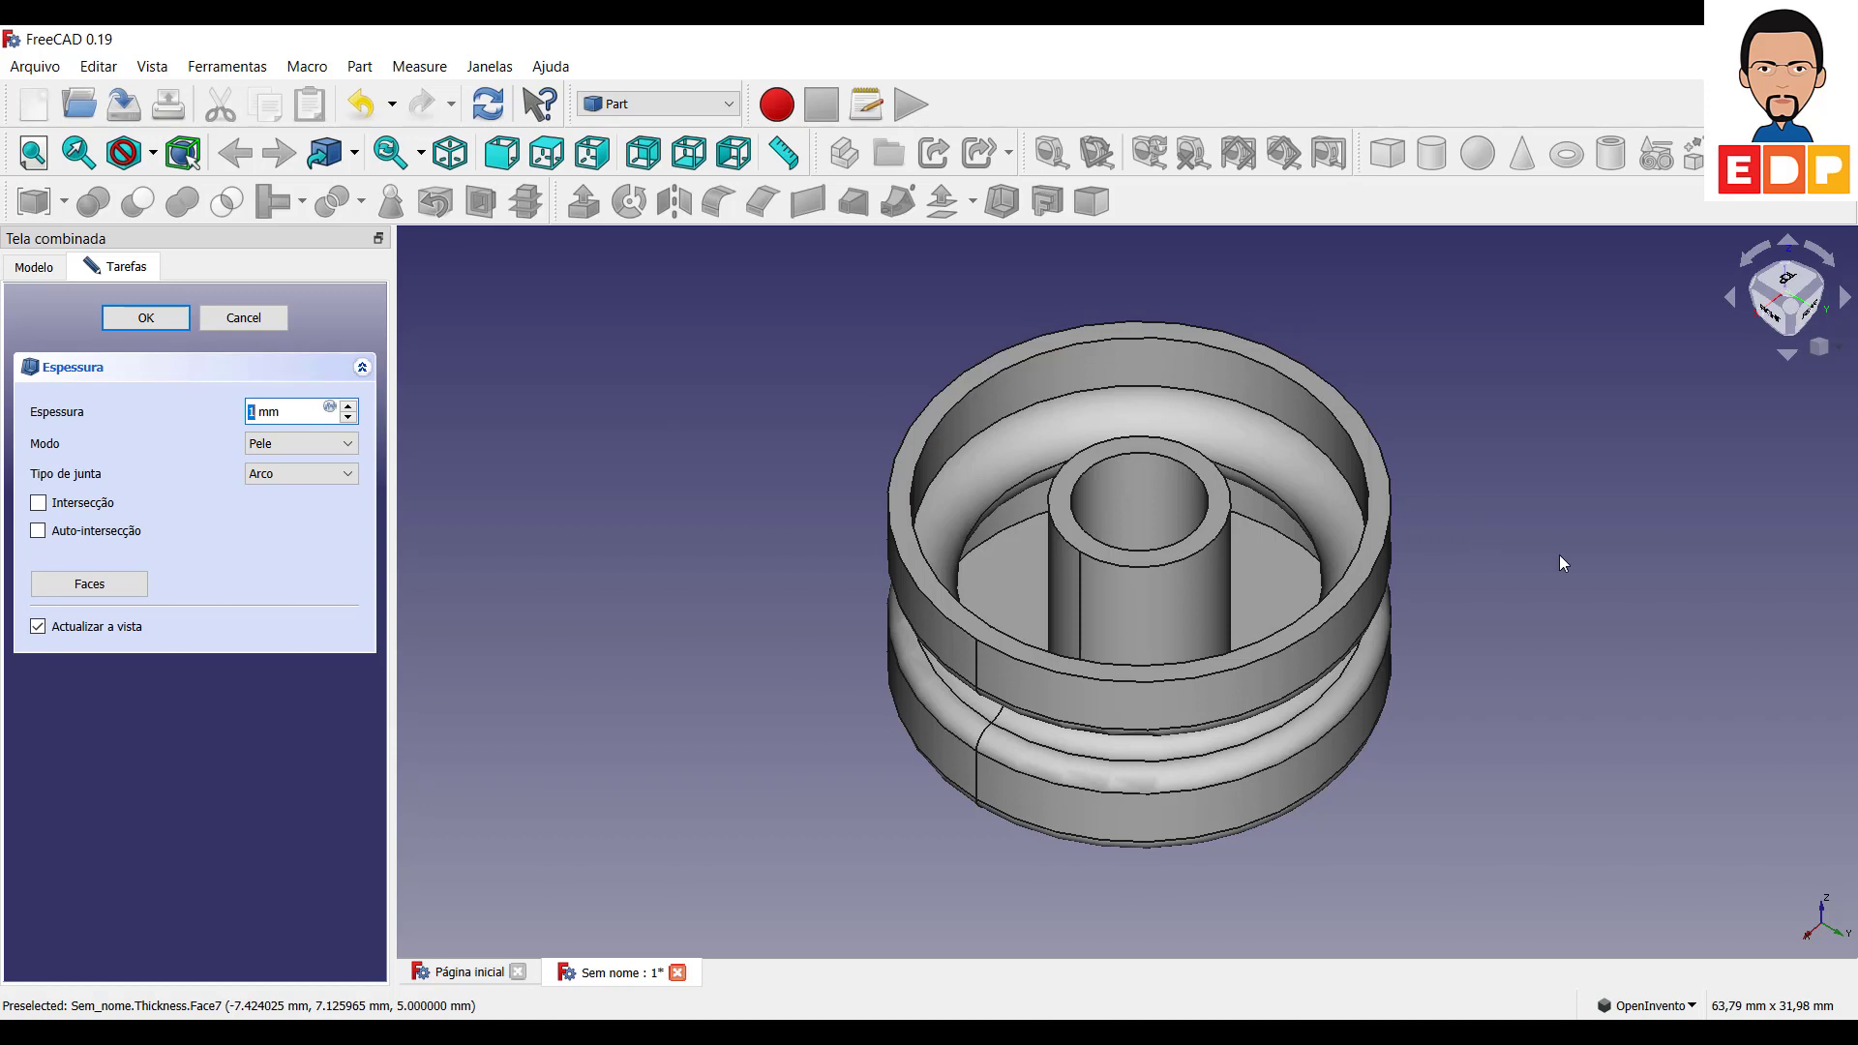
pyautogui.click(168, 327)
pyautogui.moveTo(1580, 577)
pyautogui.mouseDown()
pyautogui.moveTo(1567, 627)
pyautogui.moveTo(1538, 419)
pyautogui.moveTo(1506, 390)
pyautogui.moveTo(1469, 494)
pyautogui.moveTo(1472, 556)
pyautogui.moveTo(1551, 577)
pyautogui.moveTo(1552, 600)
pyautogui.moveTo(1501, 613)
pyautogui.mouseUp()
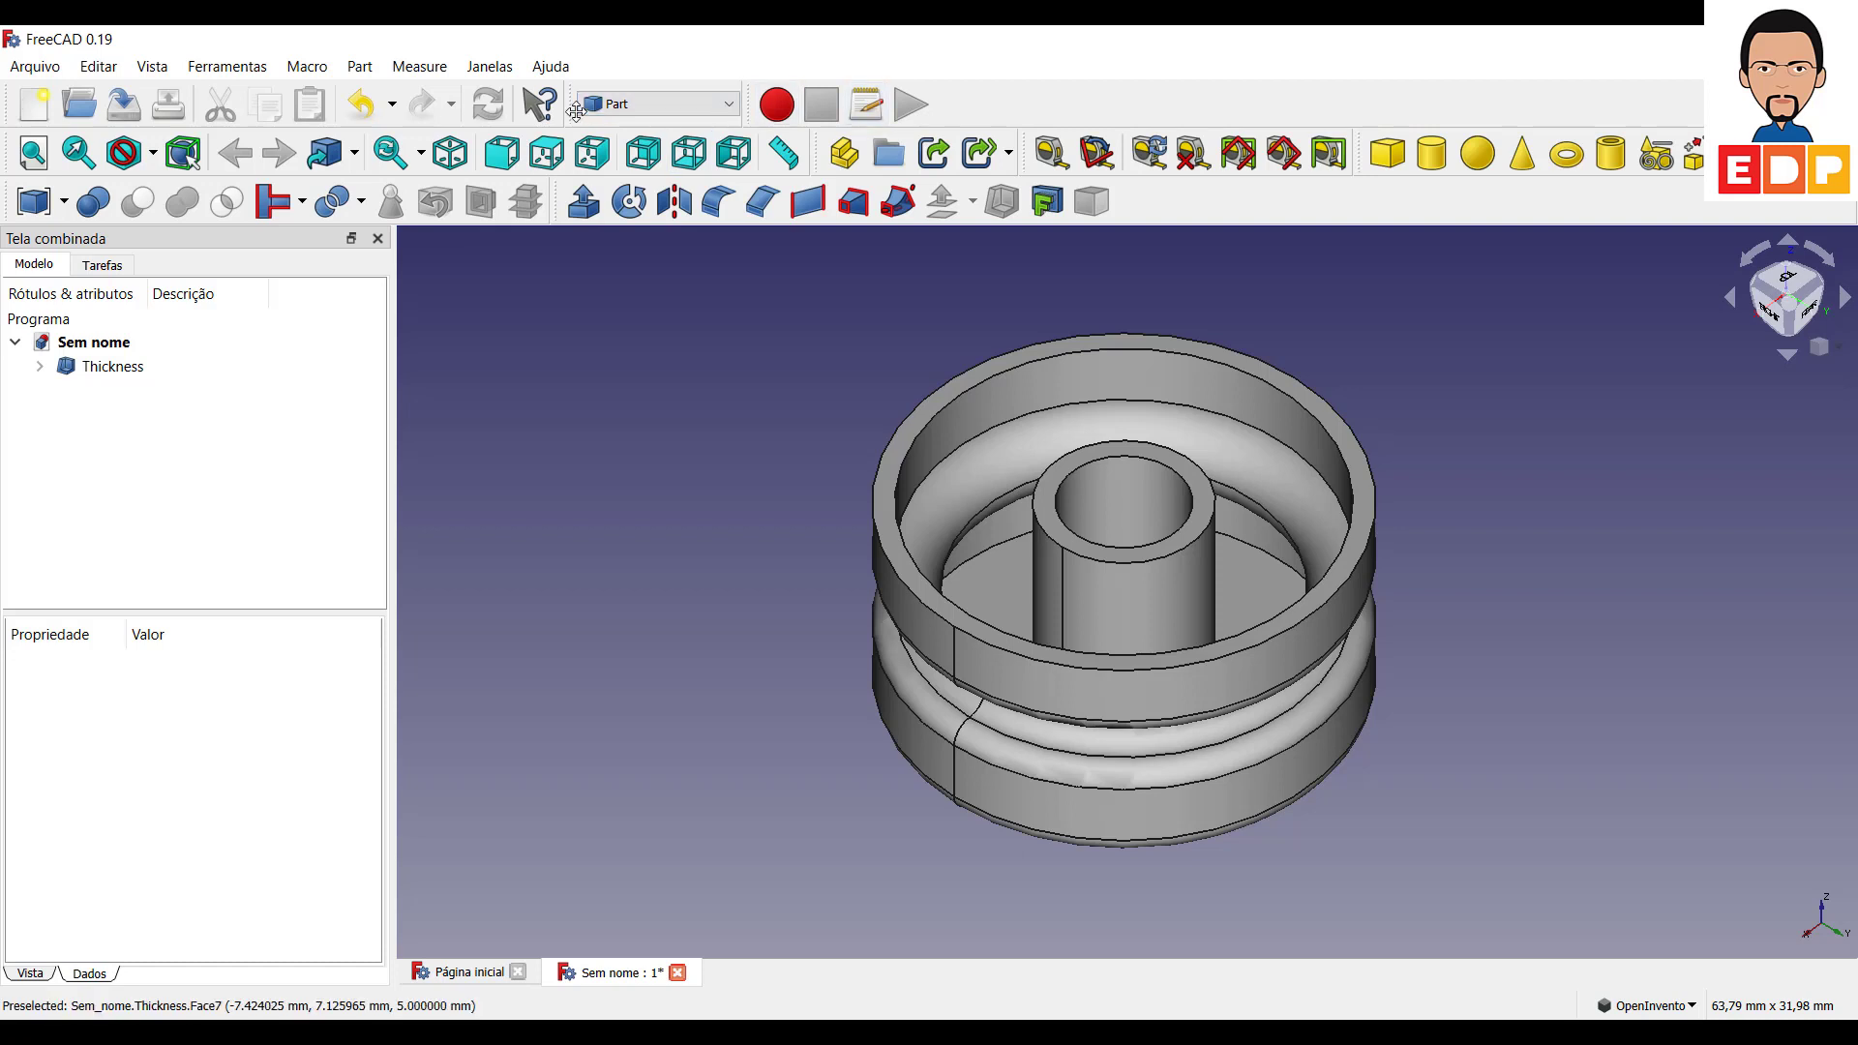
# Switch to Part Design, close the disk document without saving, and create a new document.
pyautogui.click(658, 103)
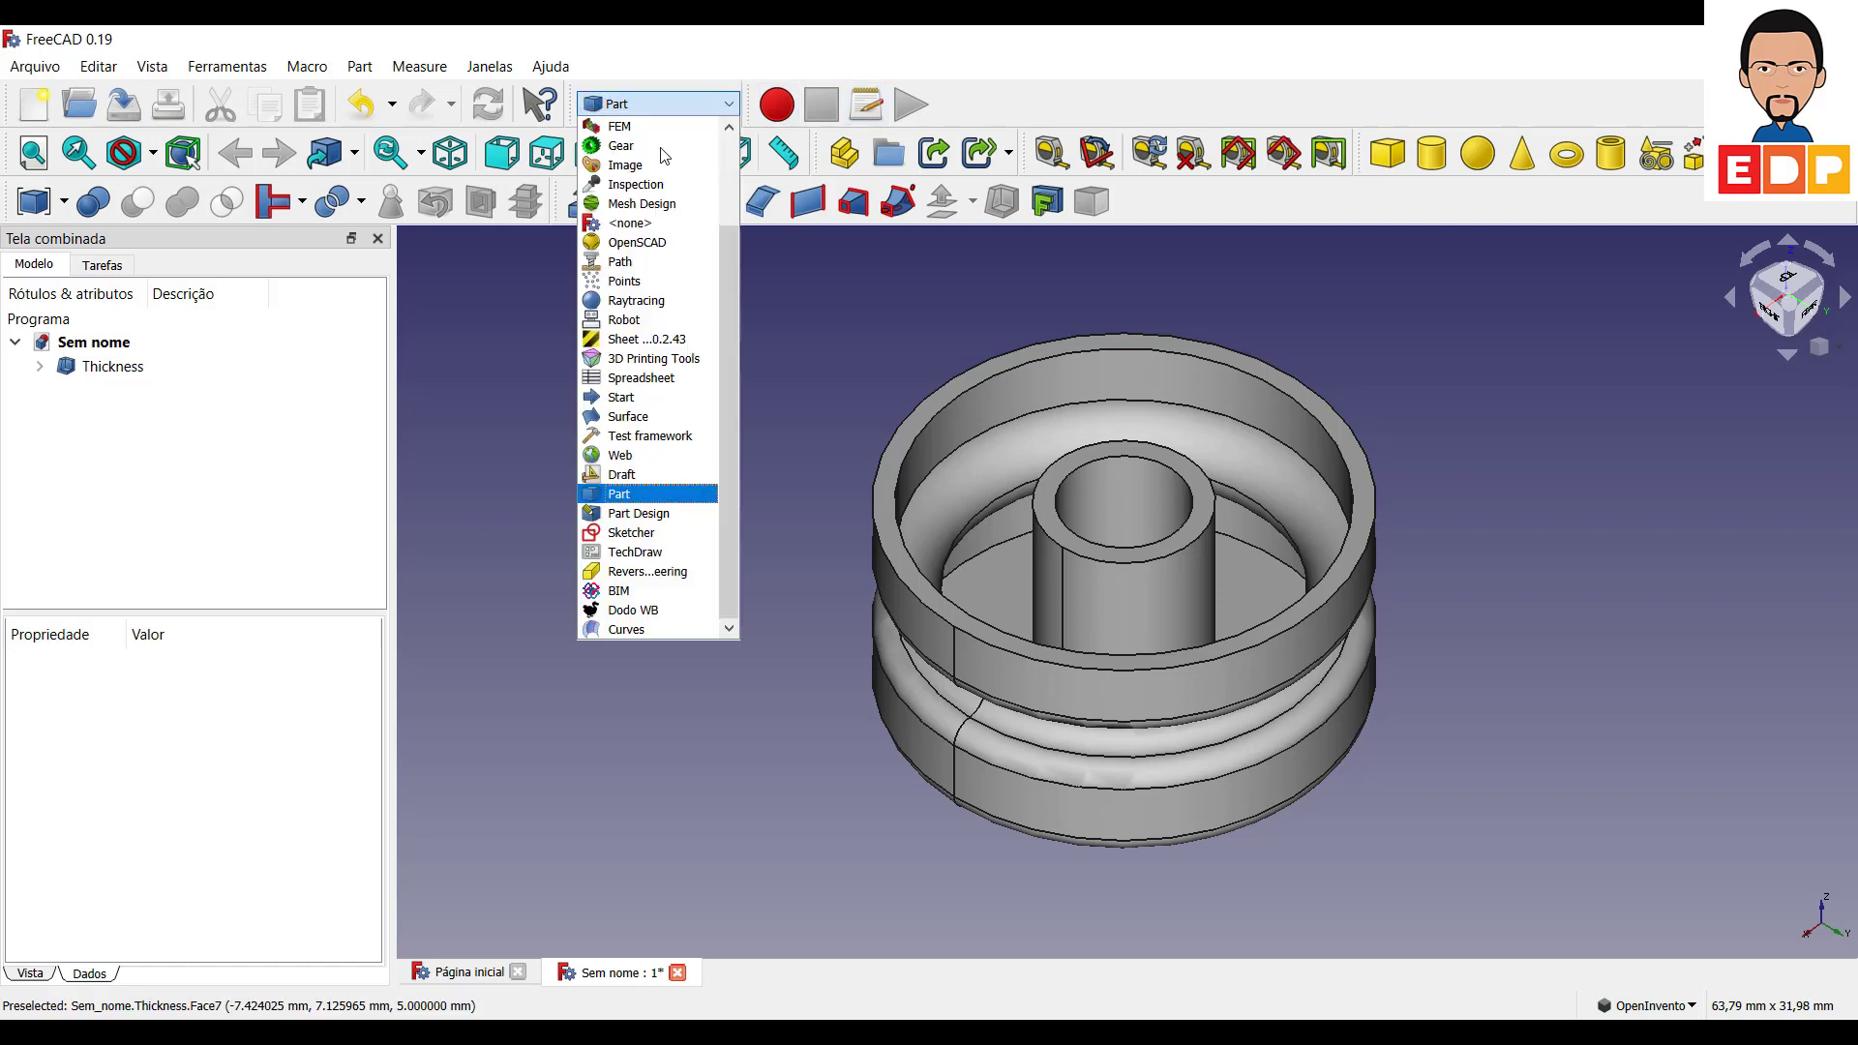
pyautogui.click(639, 513)
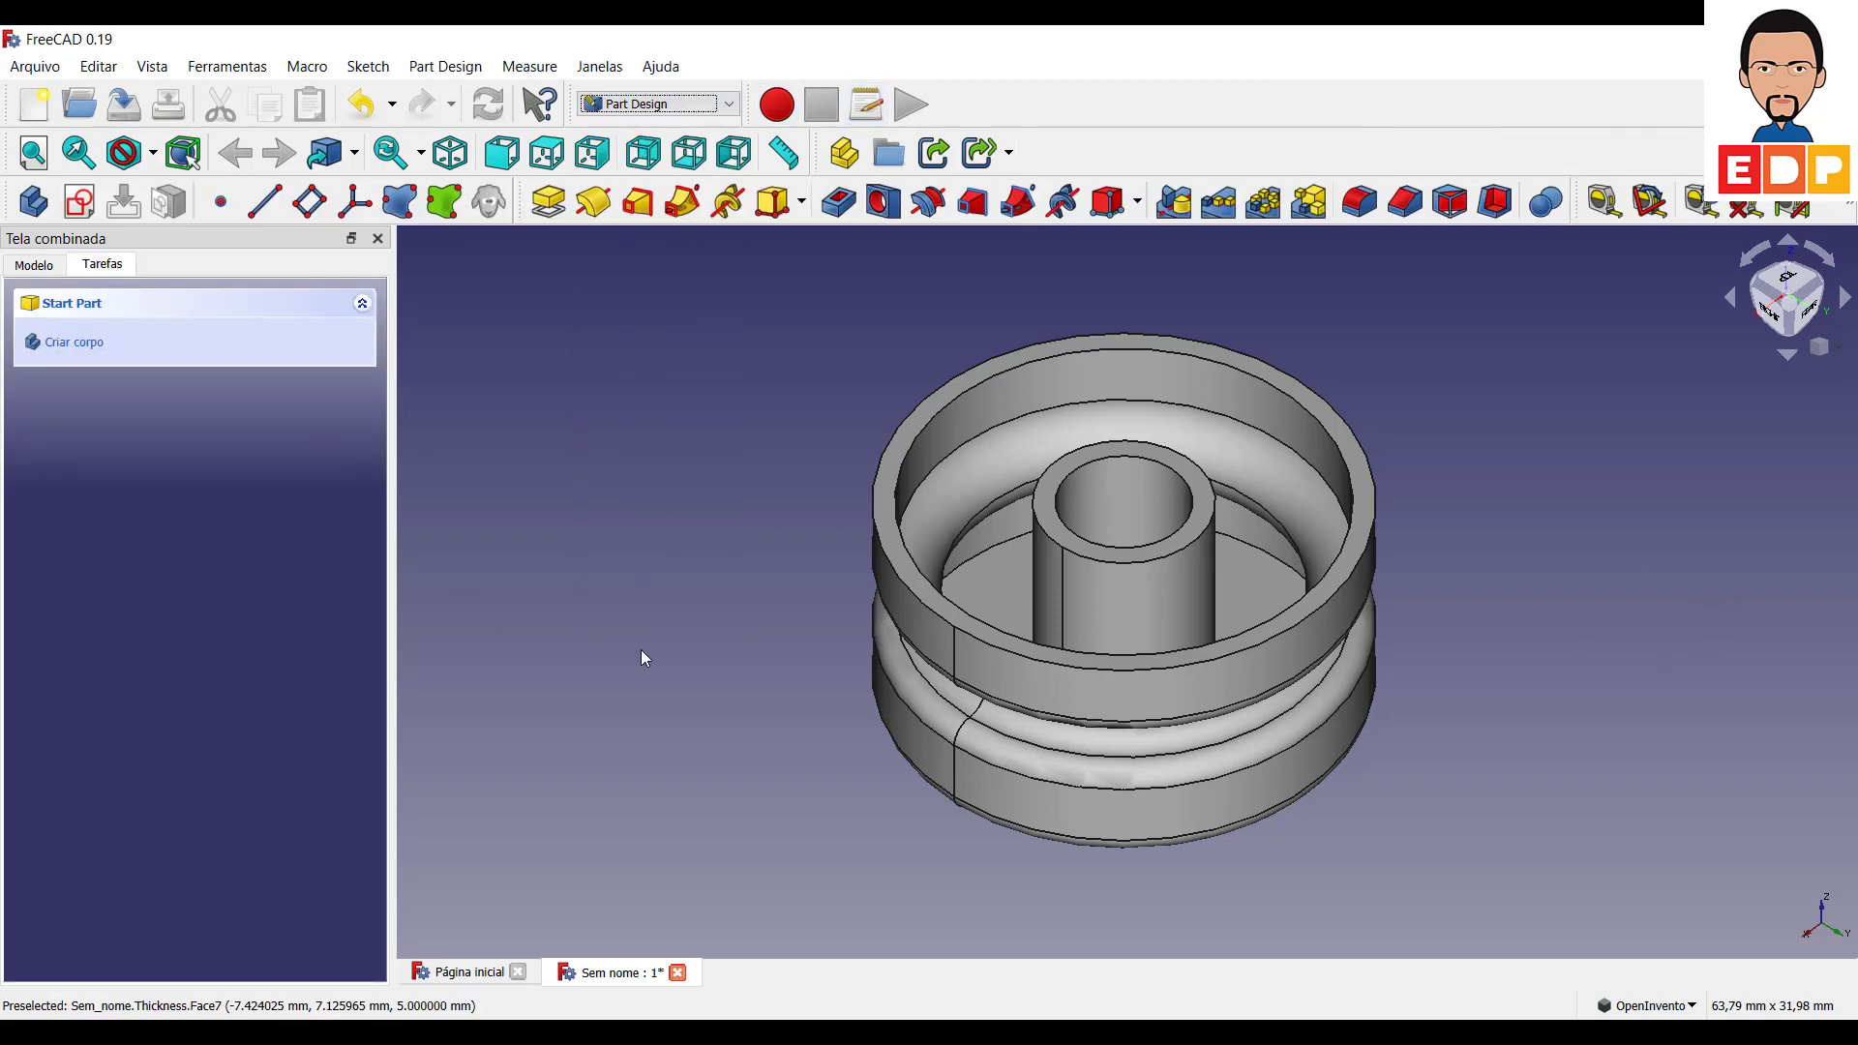
pyautogui.click(678, 973)
pyautogui.click(1059, 581)
pyautogui.click(33, 104)
# Start a new sketch in a new body on the XY_Plane.
pyautogui.click(48, 266)
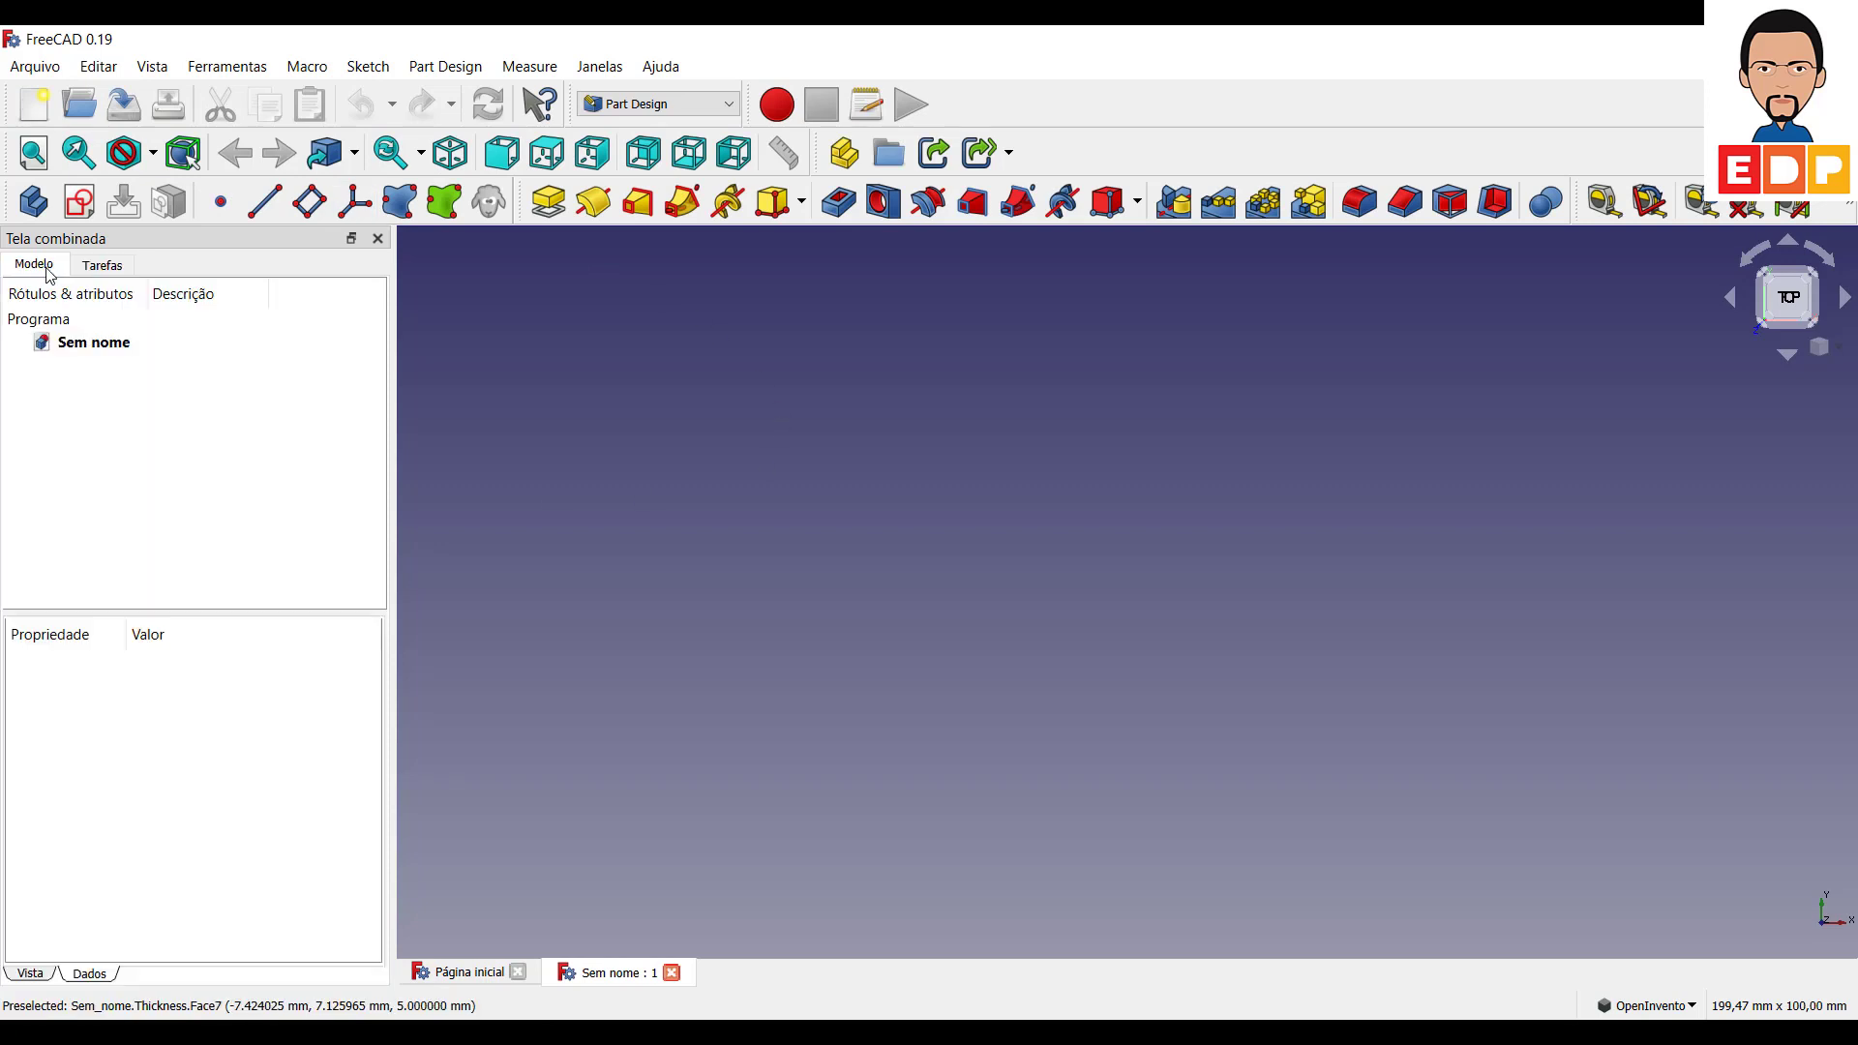
pyautogui.click(80, 201)
pyautogui.click(295, 408)
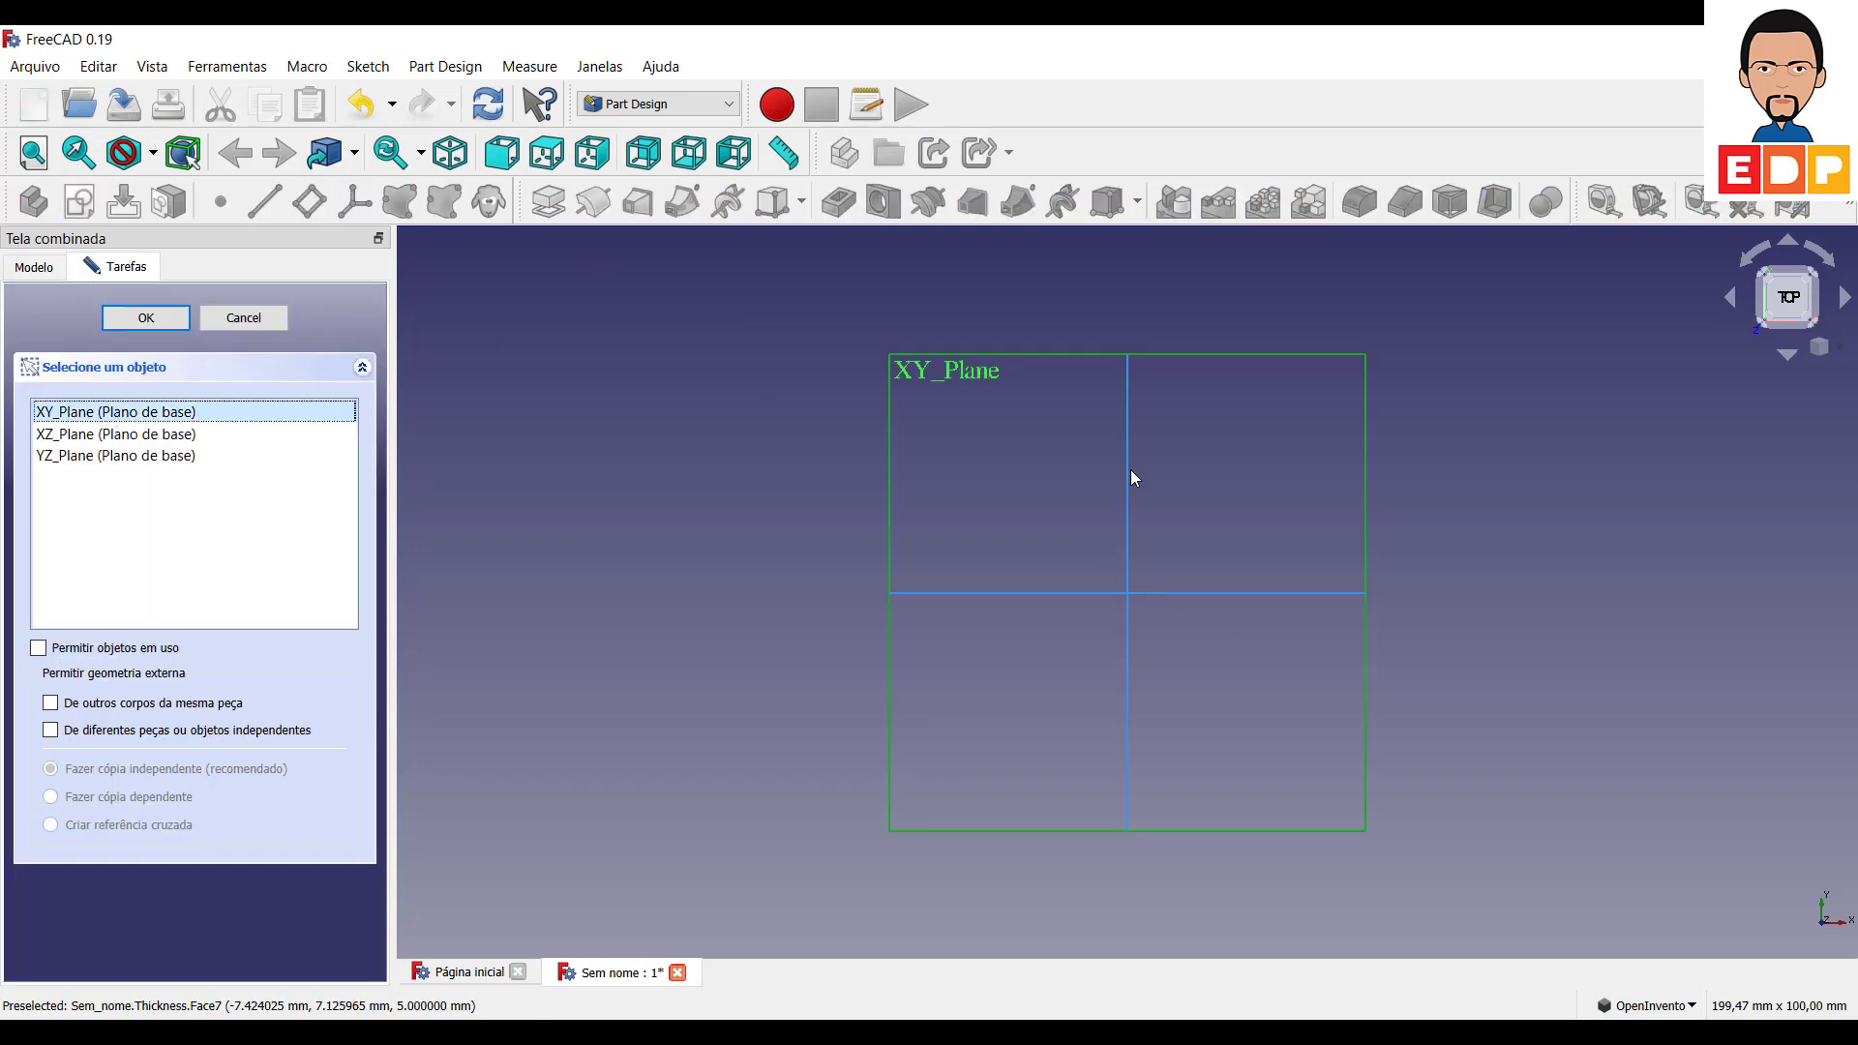
pyautogui.click(146, 319)
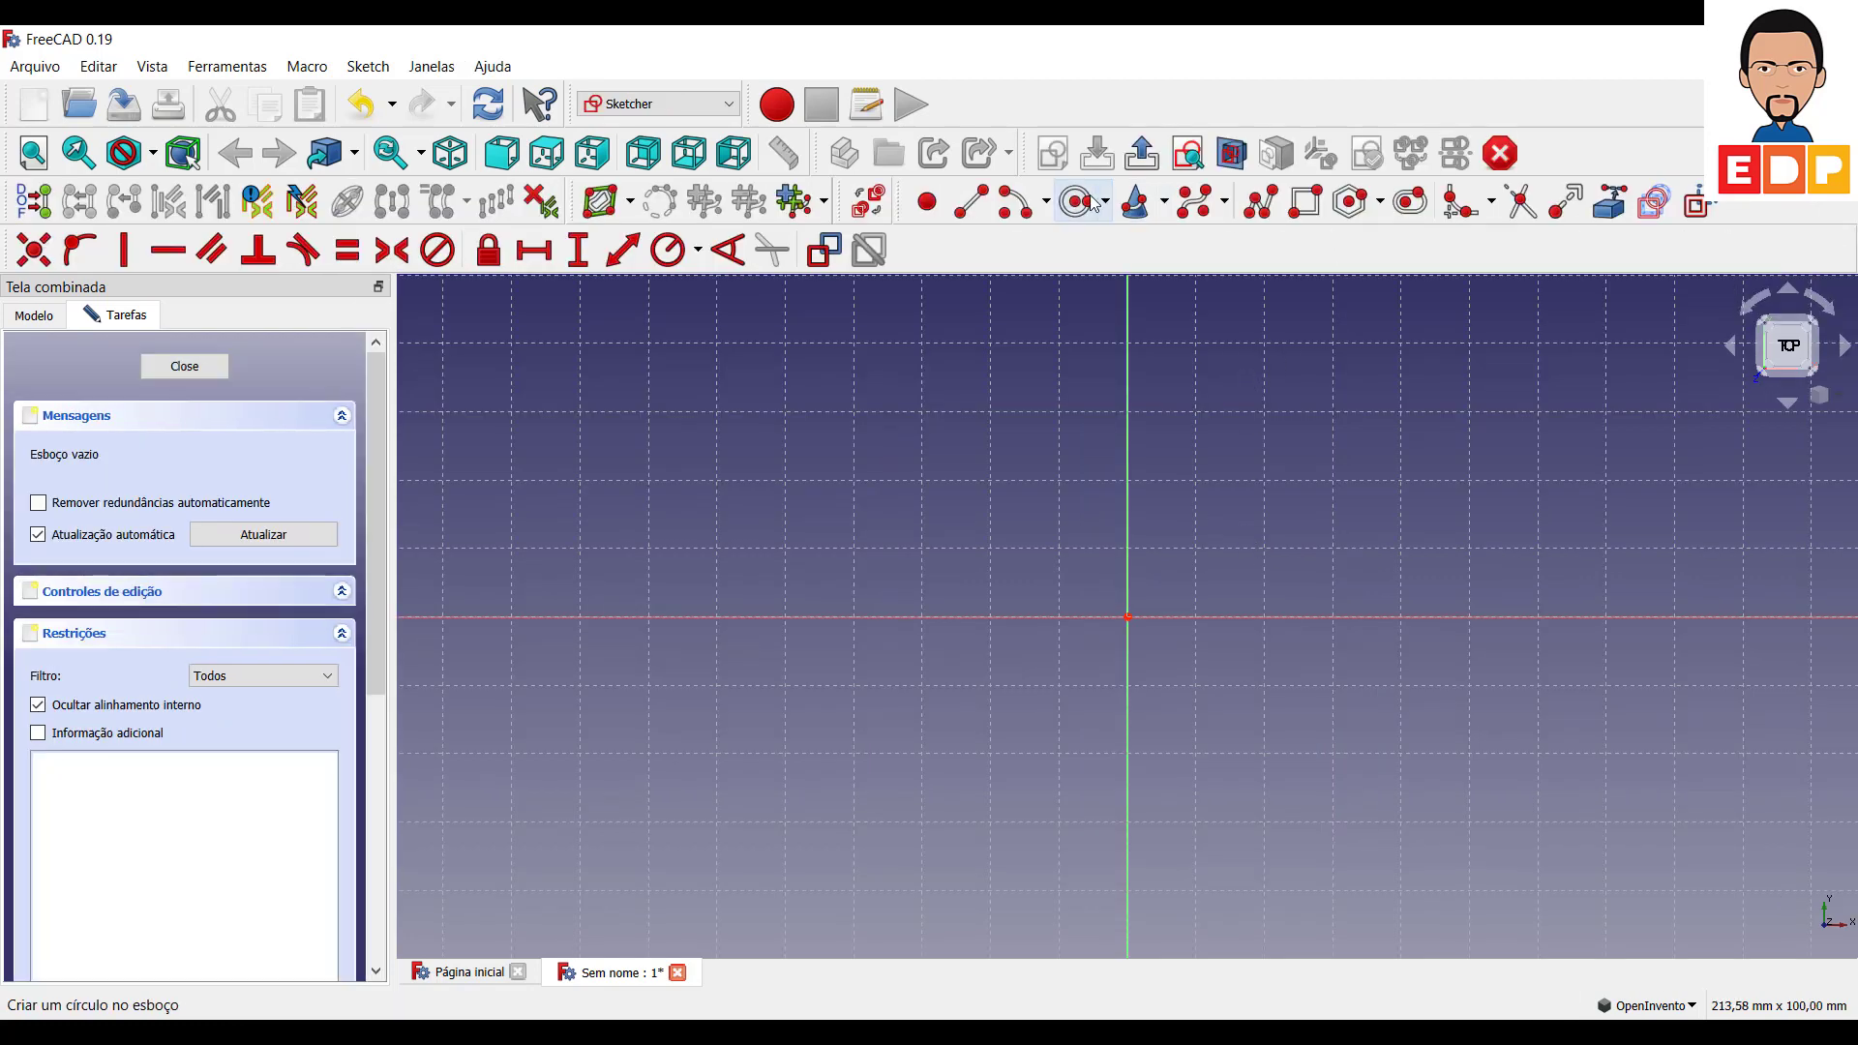
# Set navigation style to CAD and draw a circle centred on the horizontal axis.
pyautogui.click(1080, 202)
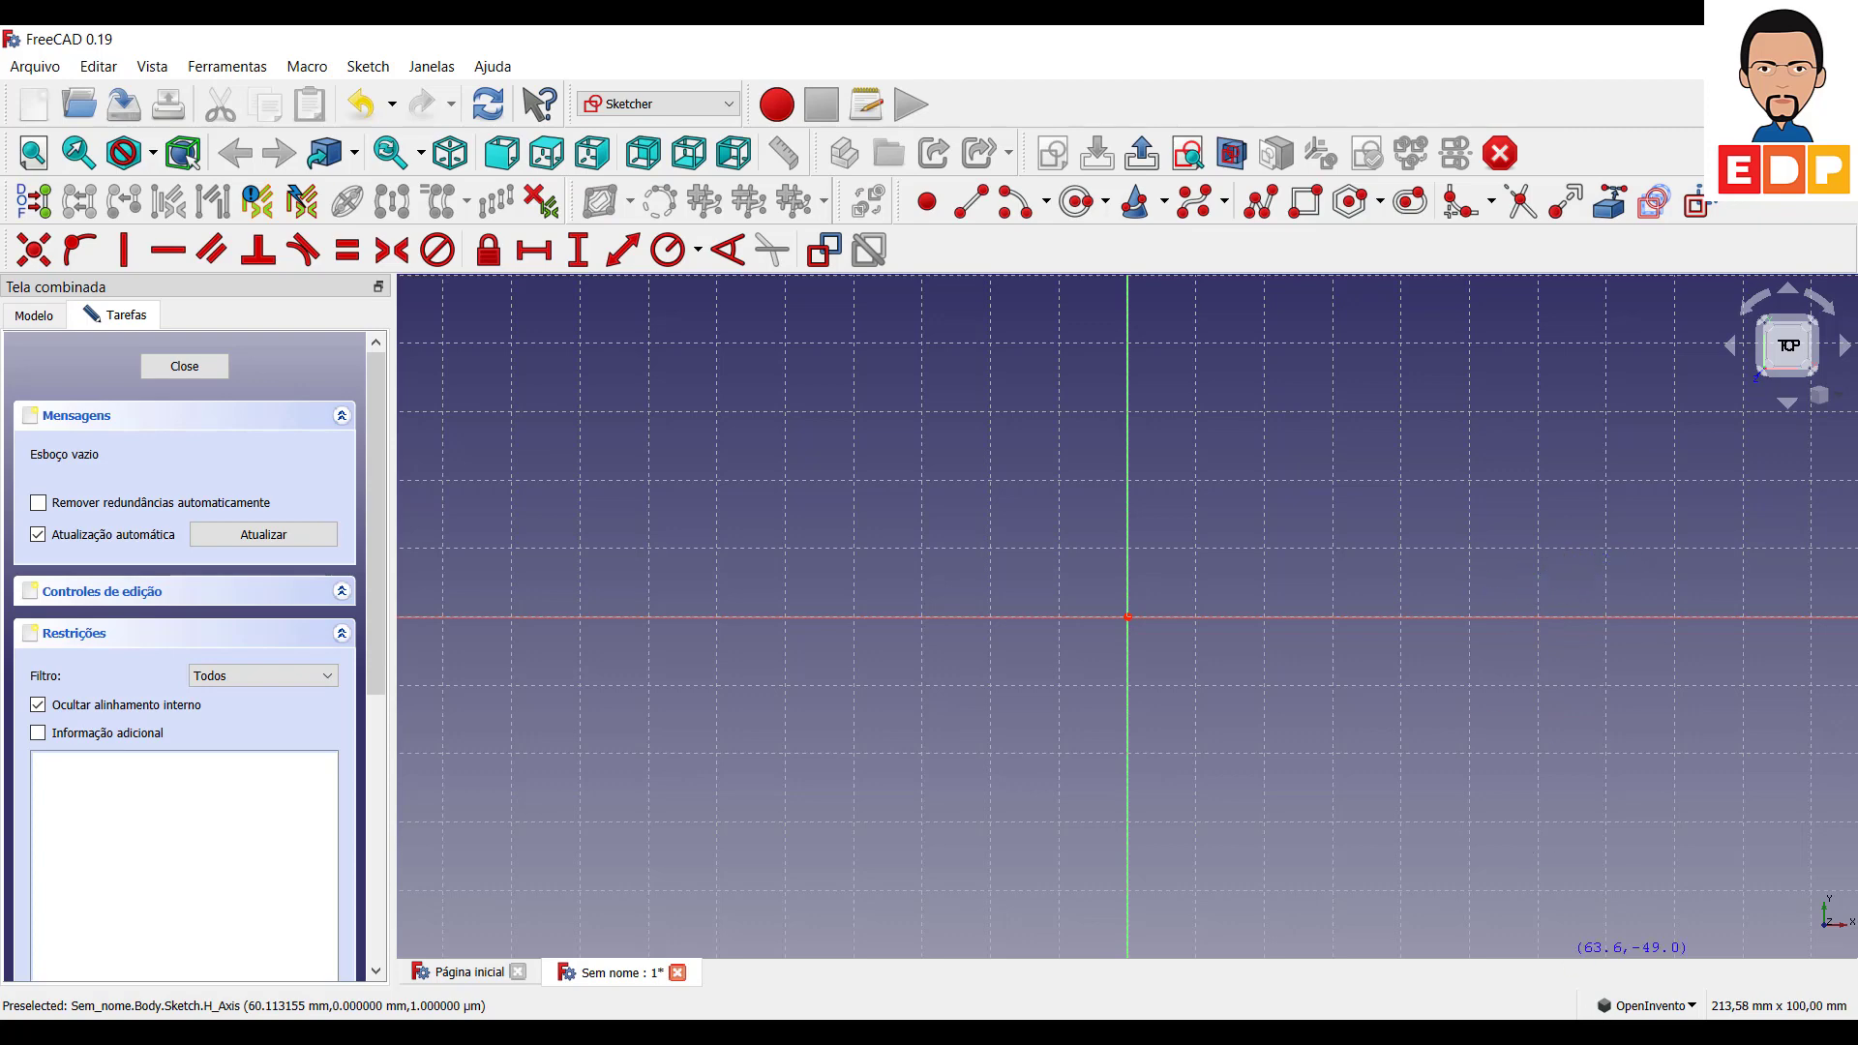
pyautogui.click(1645, 1007)
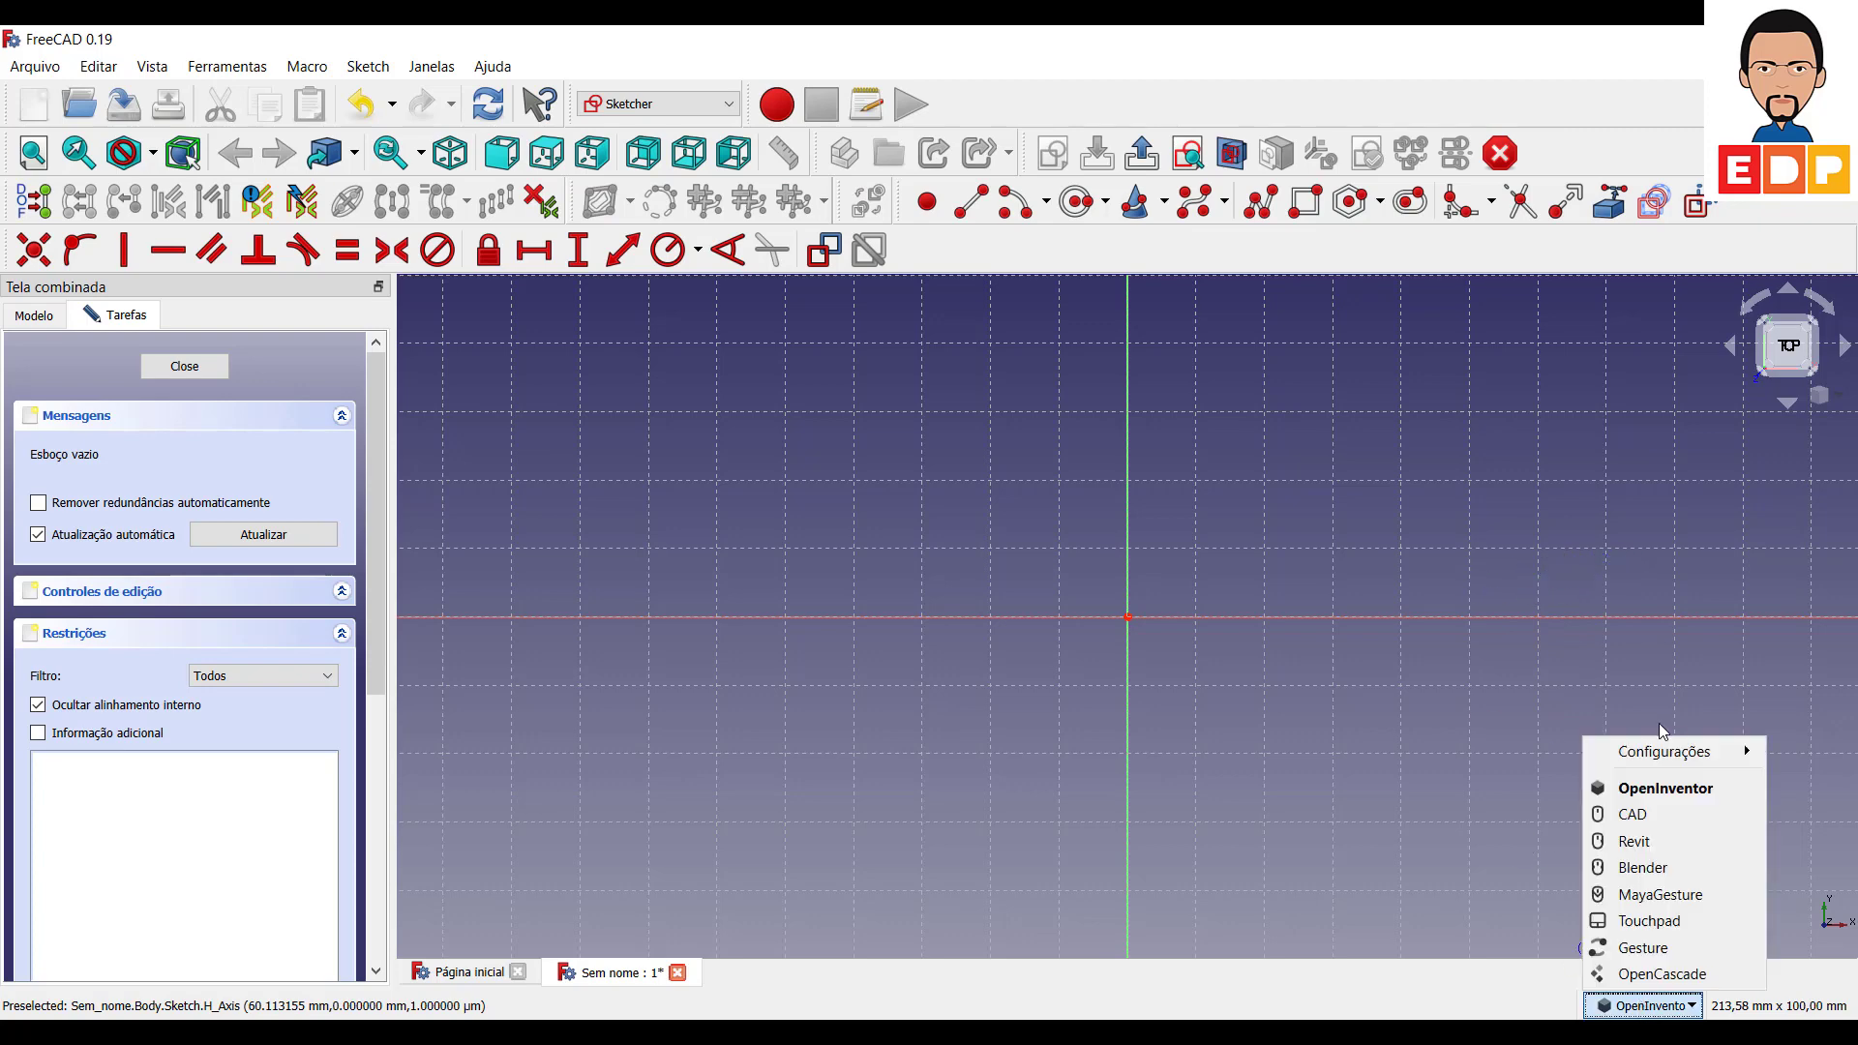
pyautogui.click(1642, 816)
pyautogui.click(1507, 618)
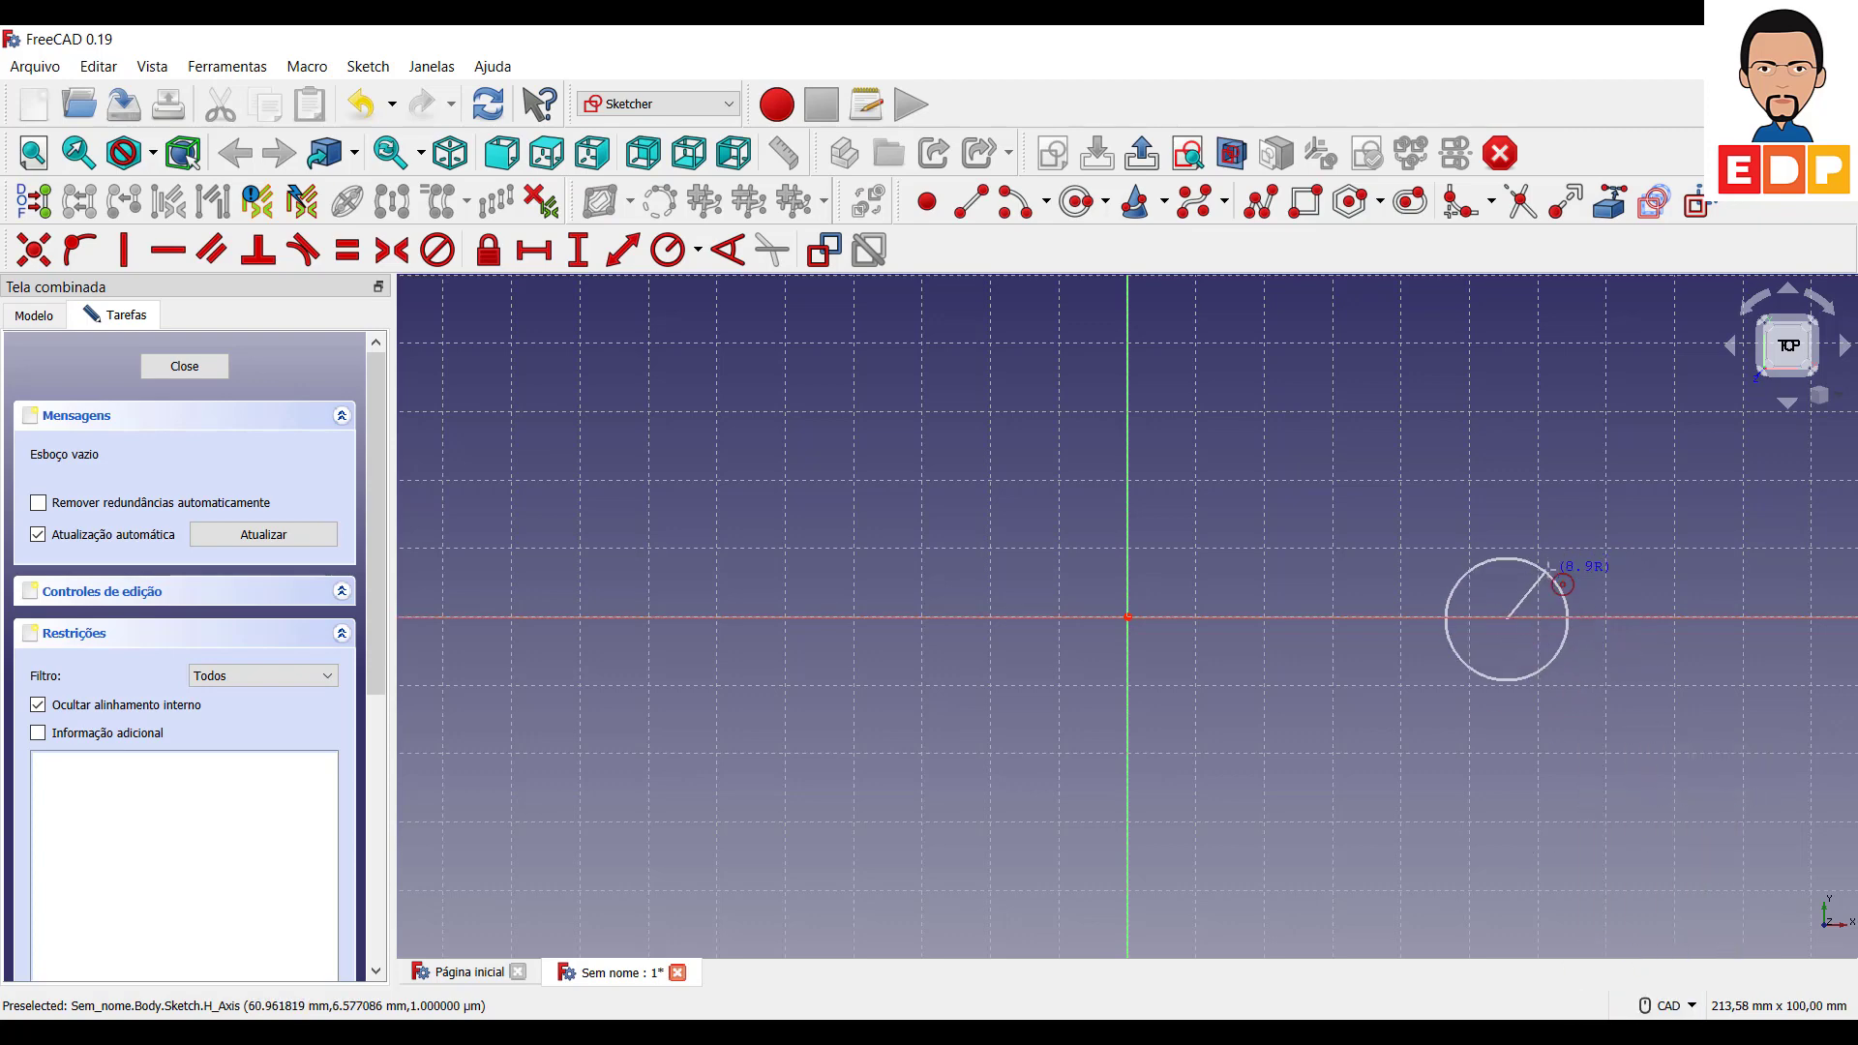
pyautogui.click(1555, 587)
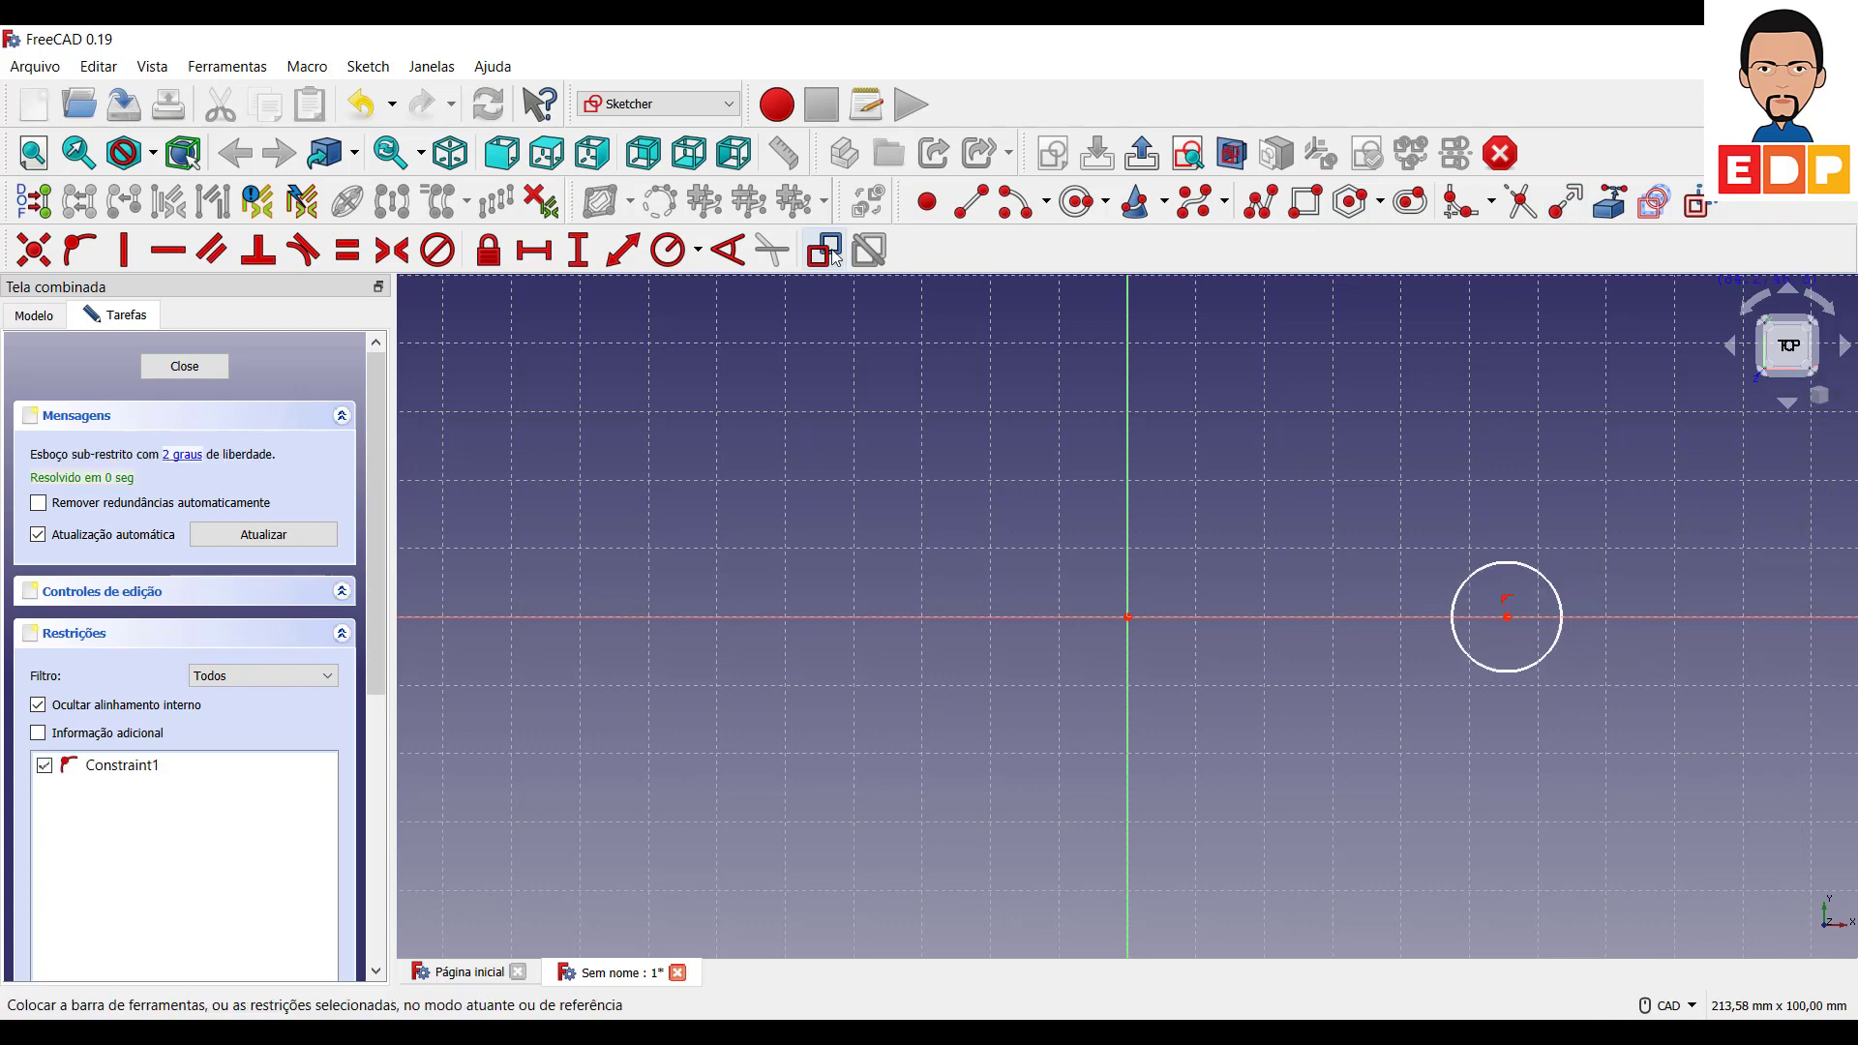
# Constrain the circle's radius to 4 mm.
pyautogui.click(687, 253)
pyautogui.click(1559, 604)
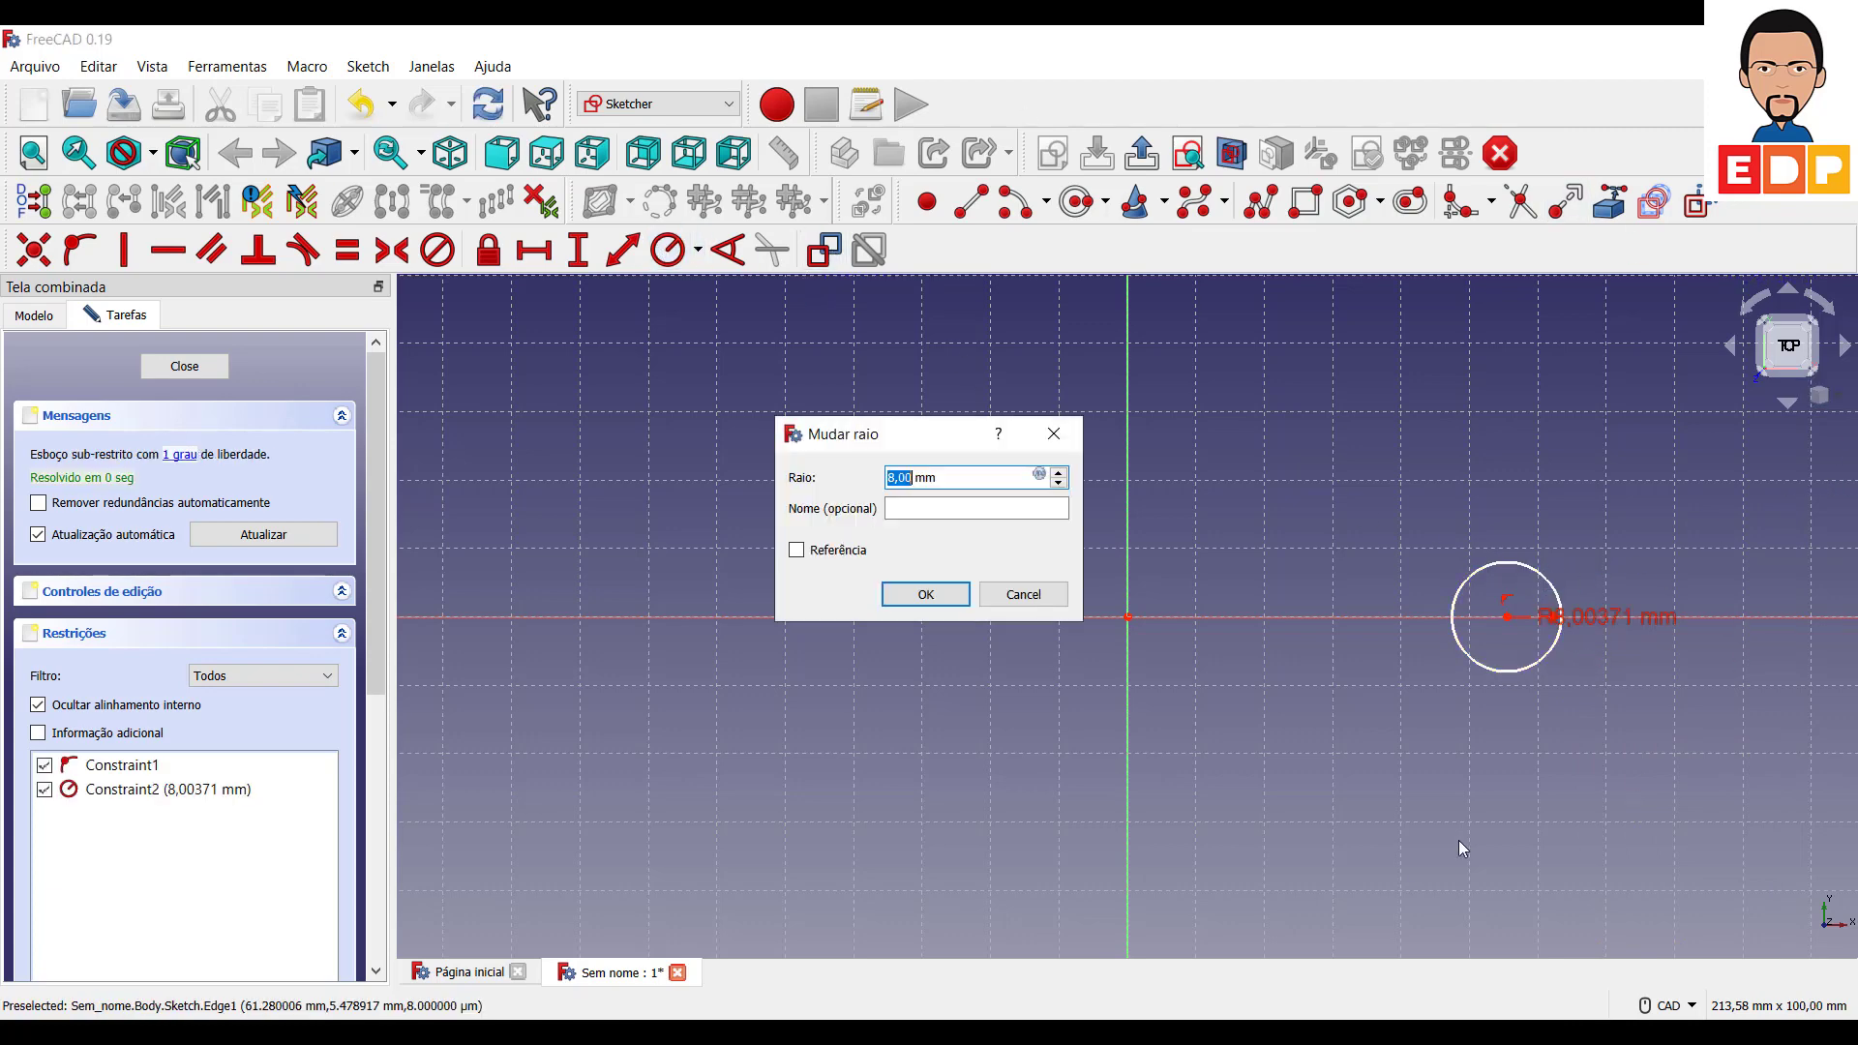
pyautogui.write('4')
pyautogui.press('Return')
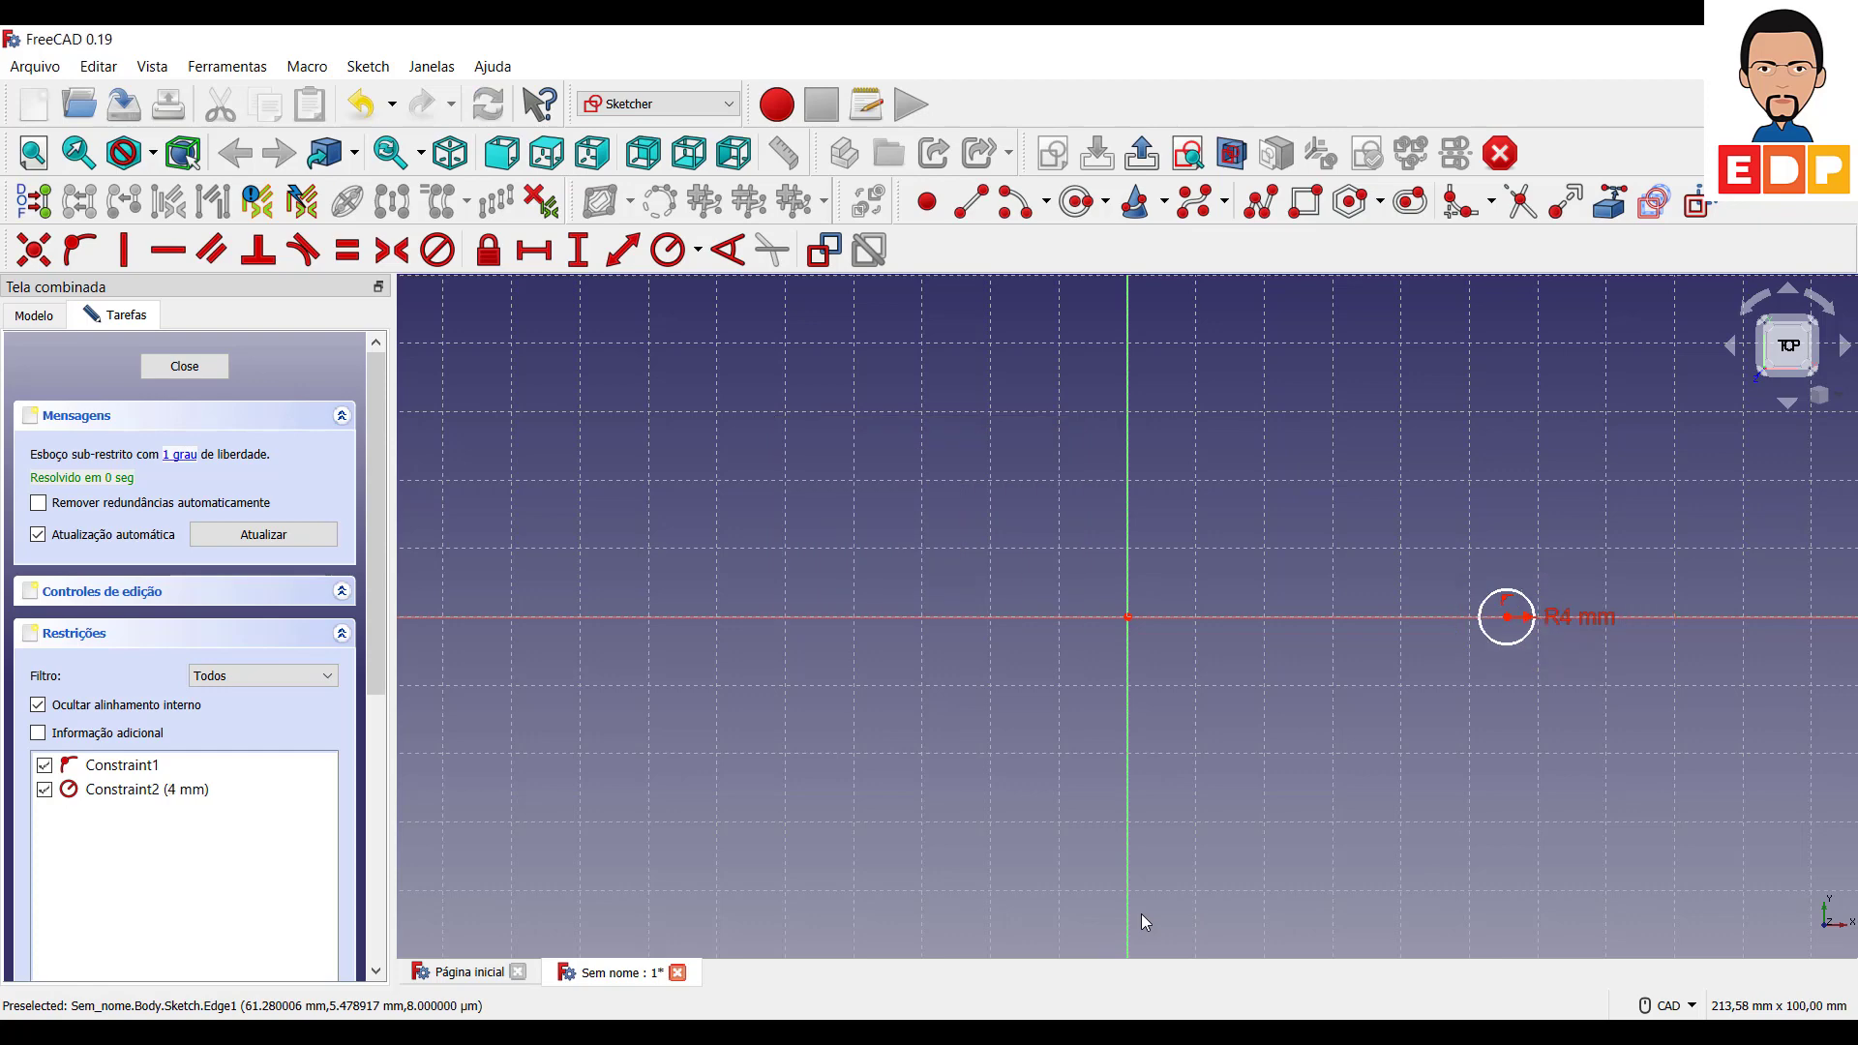
# Set the circle centre 20 mm horizontally from the origin and close the sketch.
pyautogui.click(533, 250)
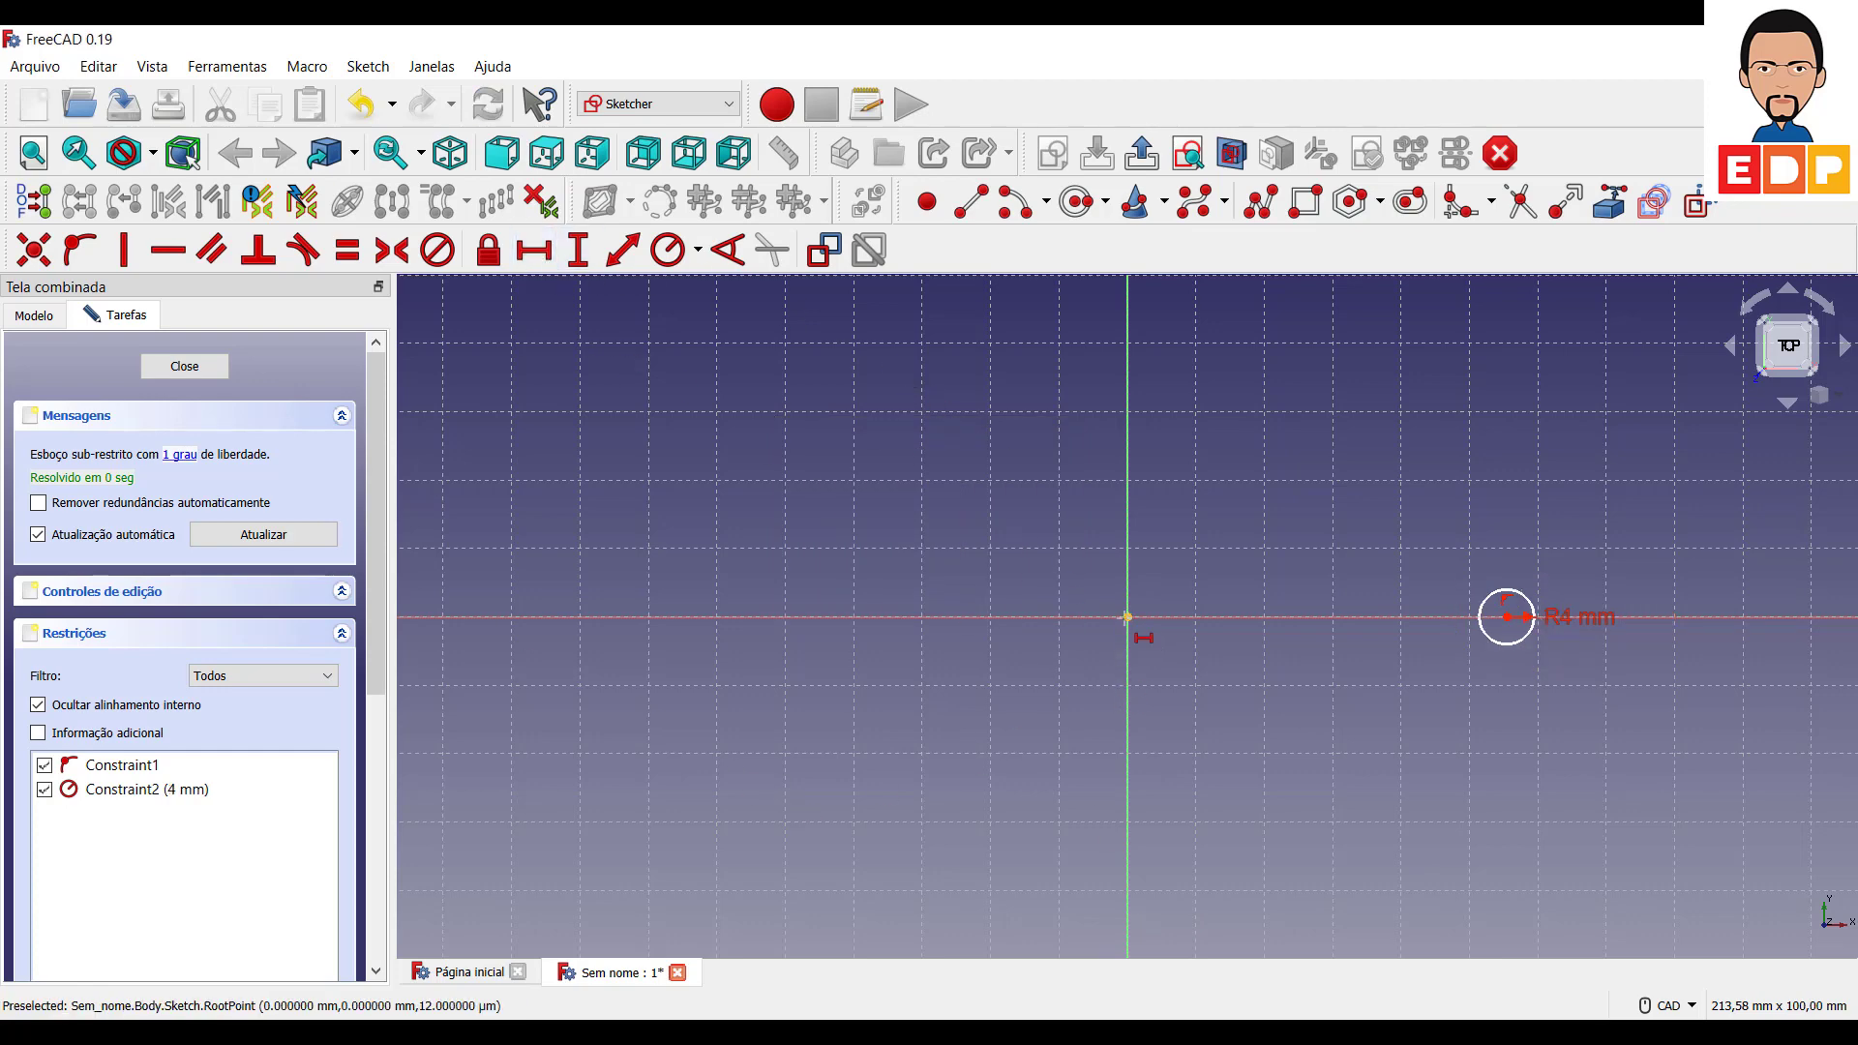
pyautogui.click(1128, 617)
pyautogui.click(1504, 616)
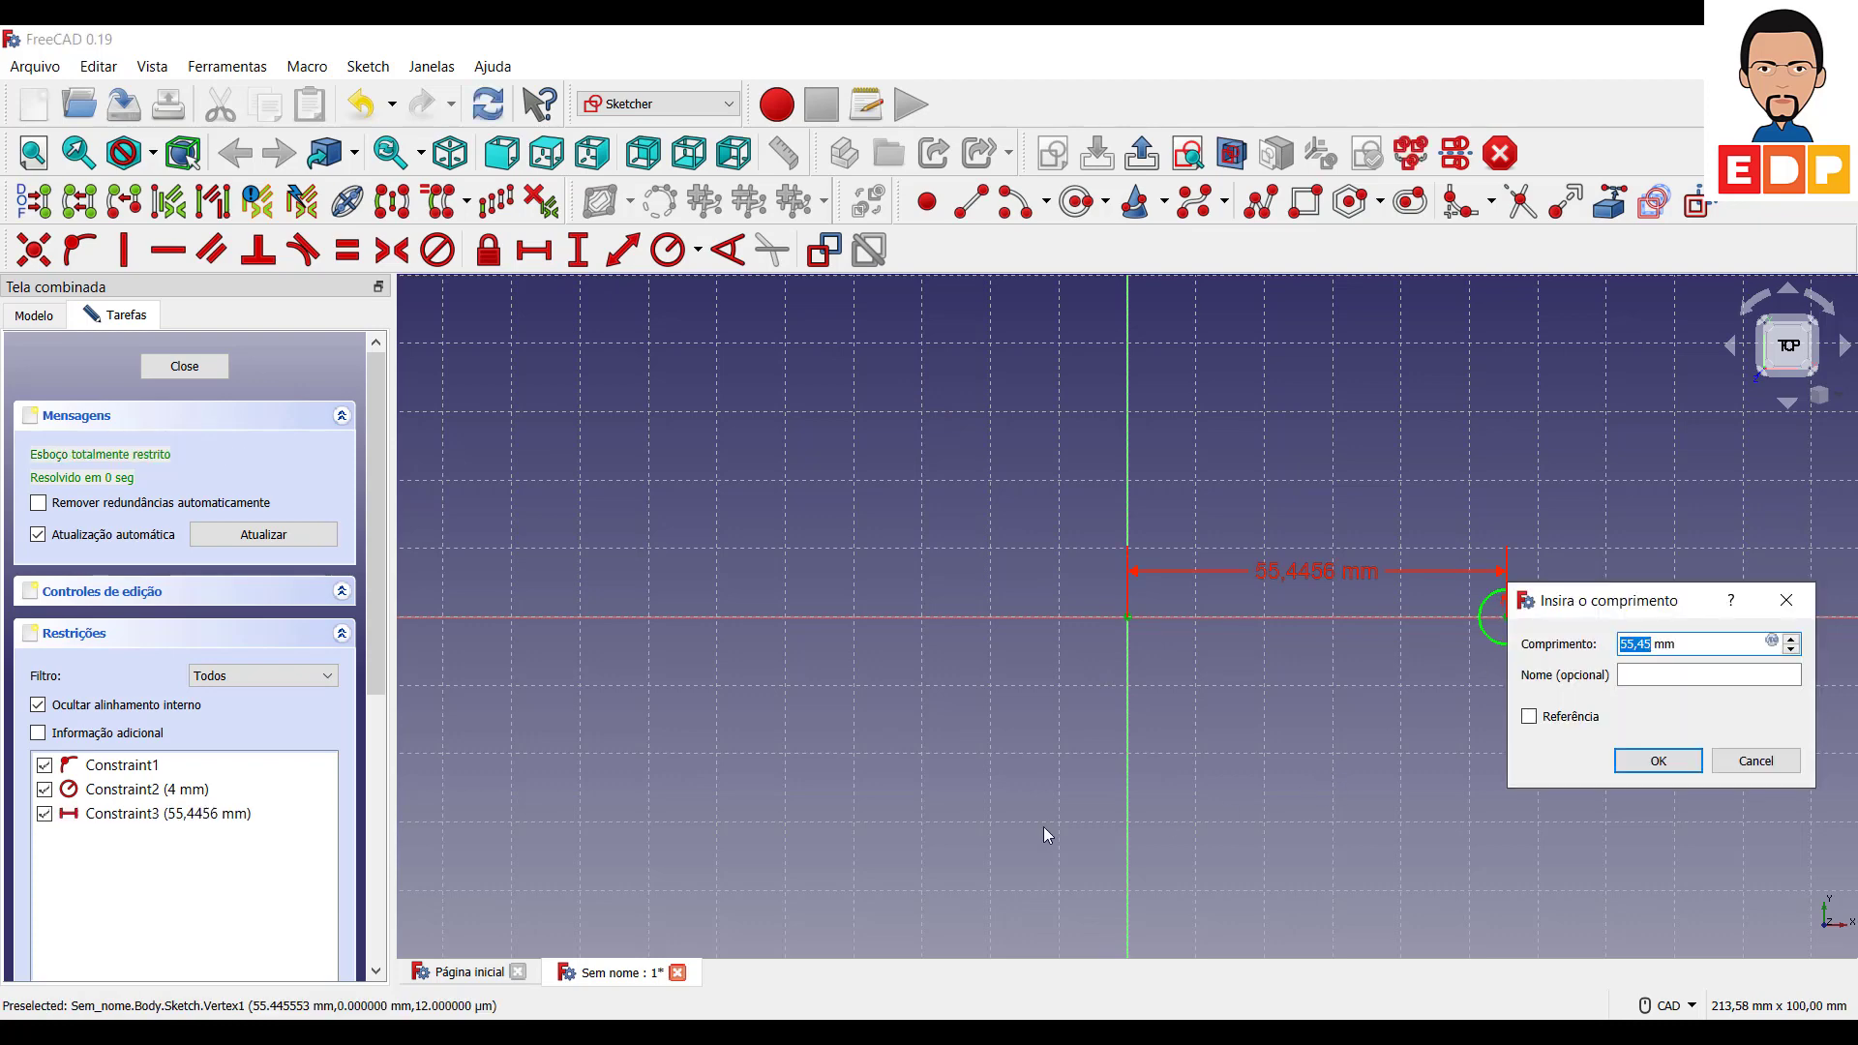
pyautogui.write('20')
pyautogui.press('Return')
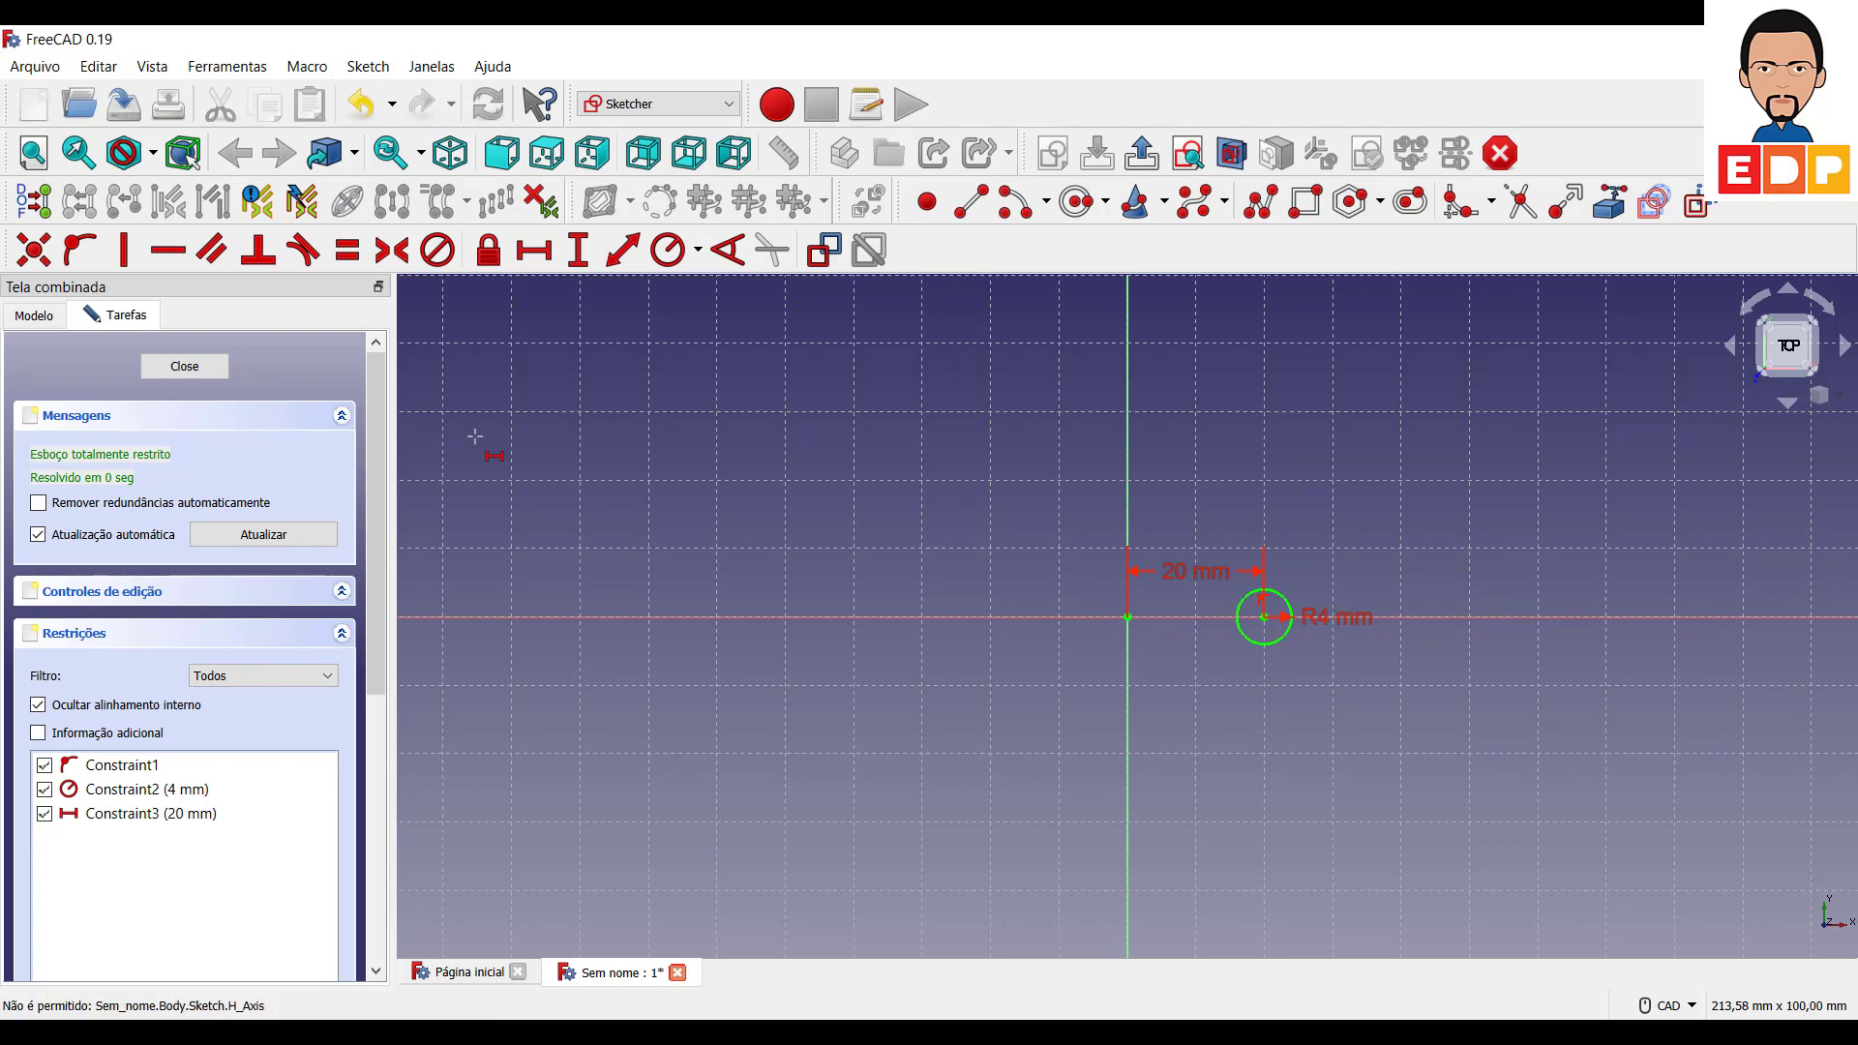
pyautogui.click(198, 370)
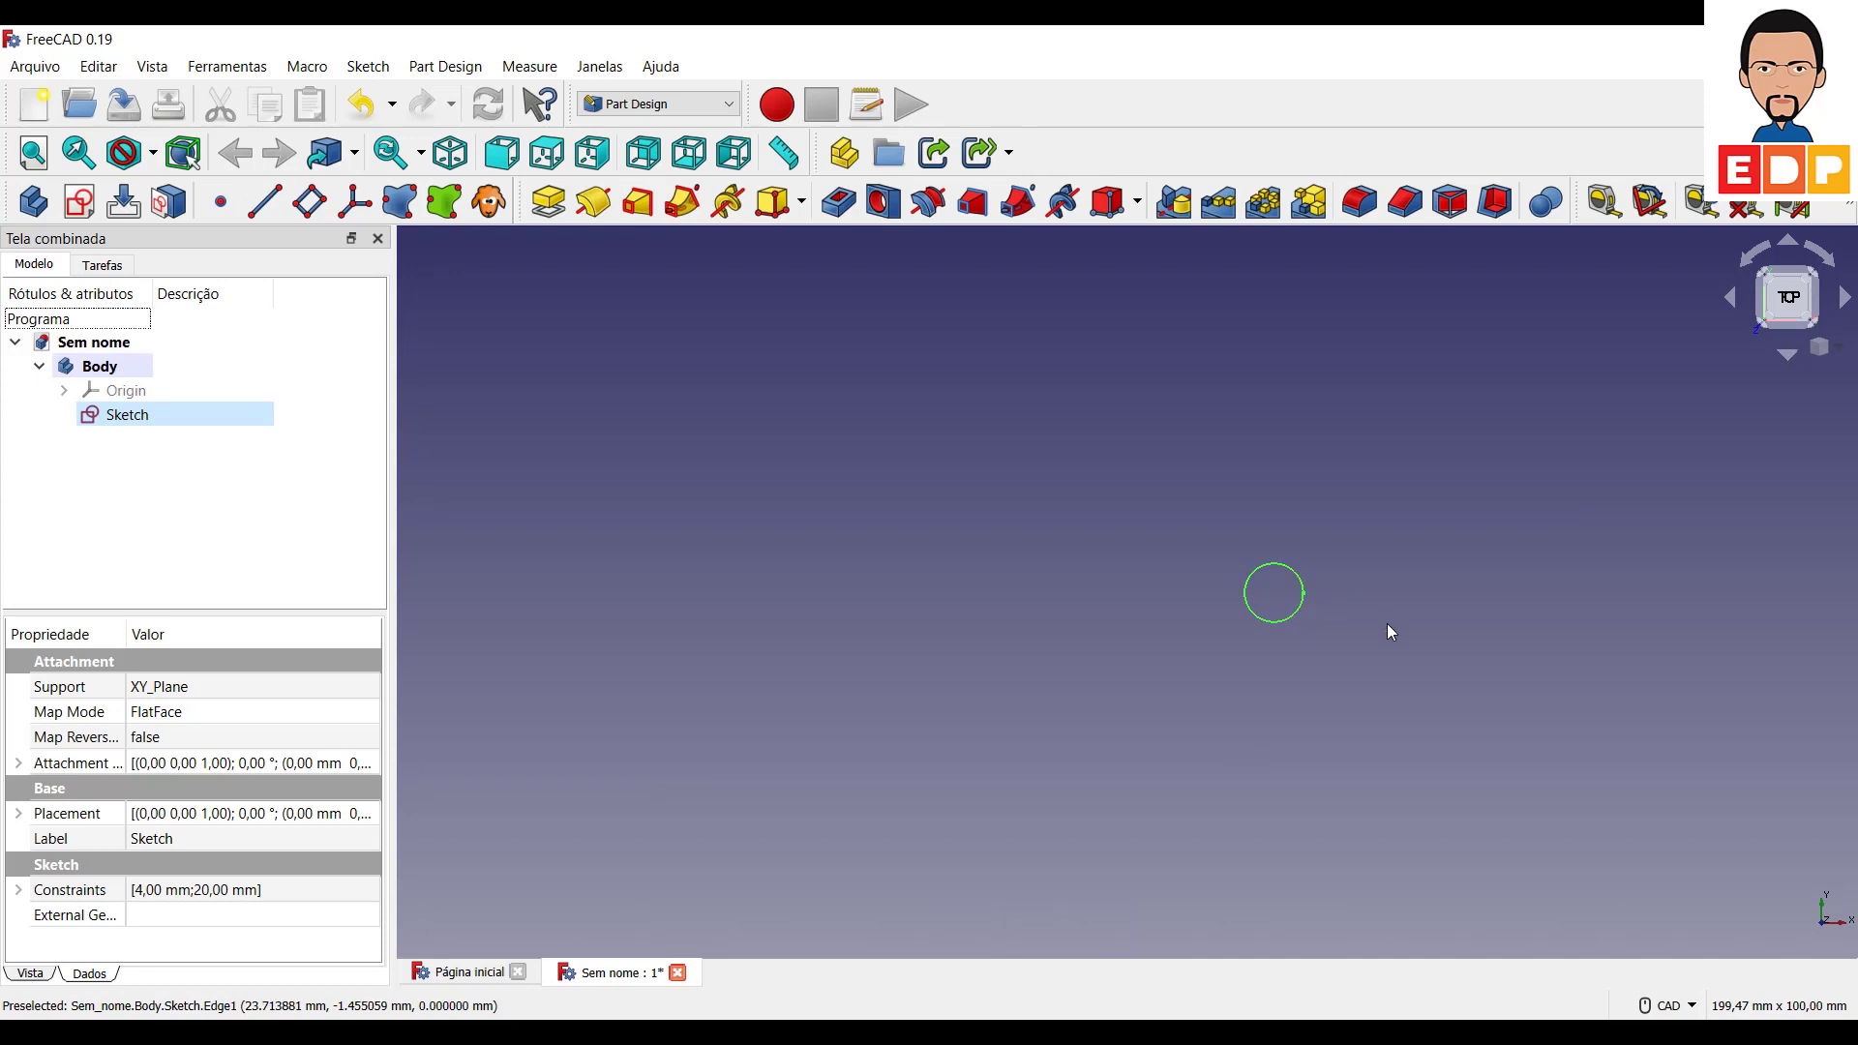
# Revolve the circle sketch 360° about the vertical sketch axis into a torus.
pyautogui.click(1815, 281)
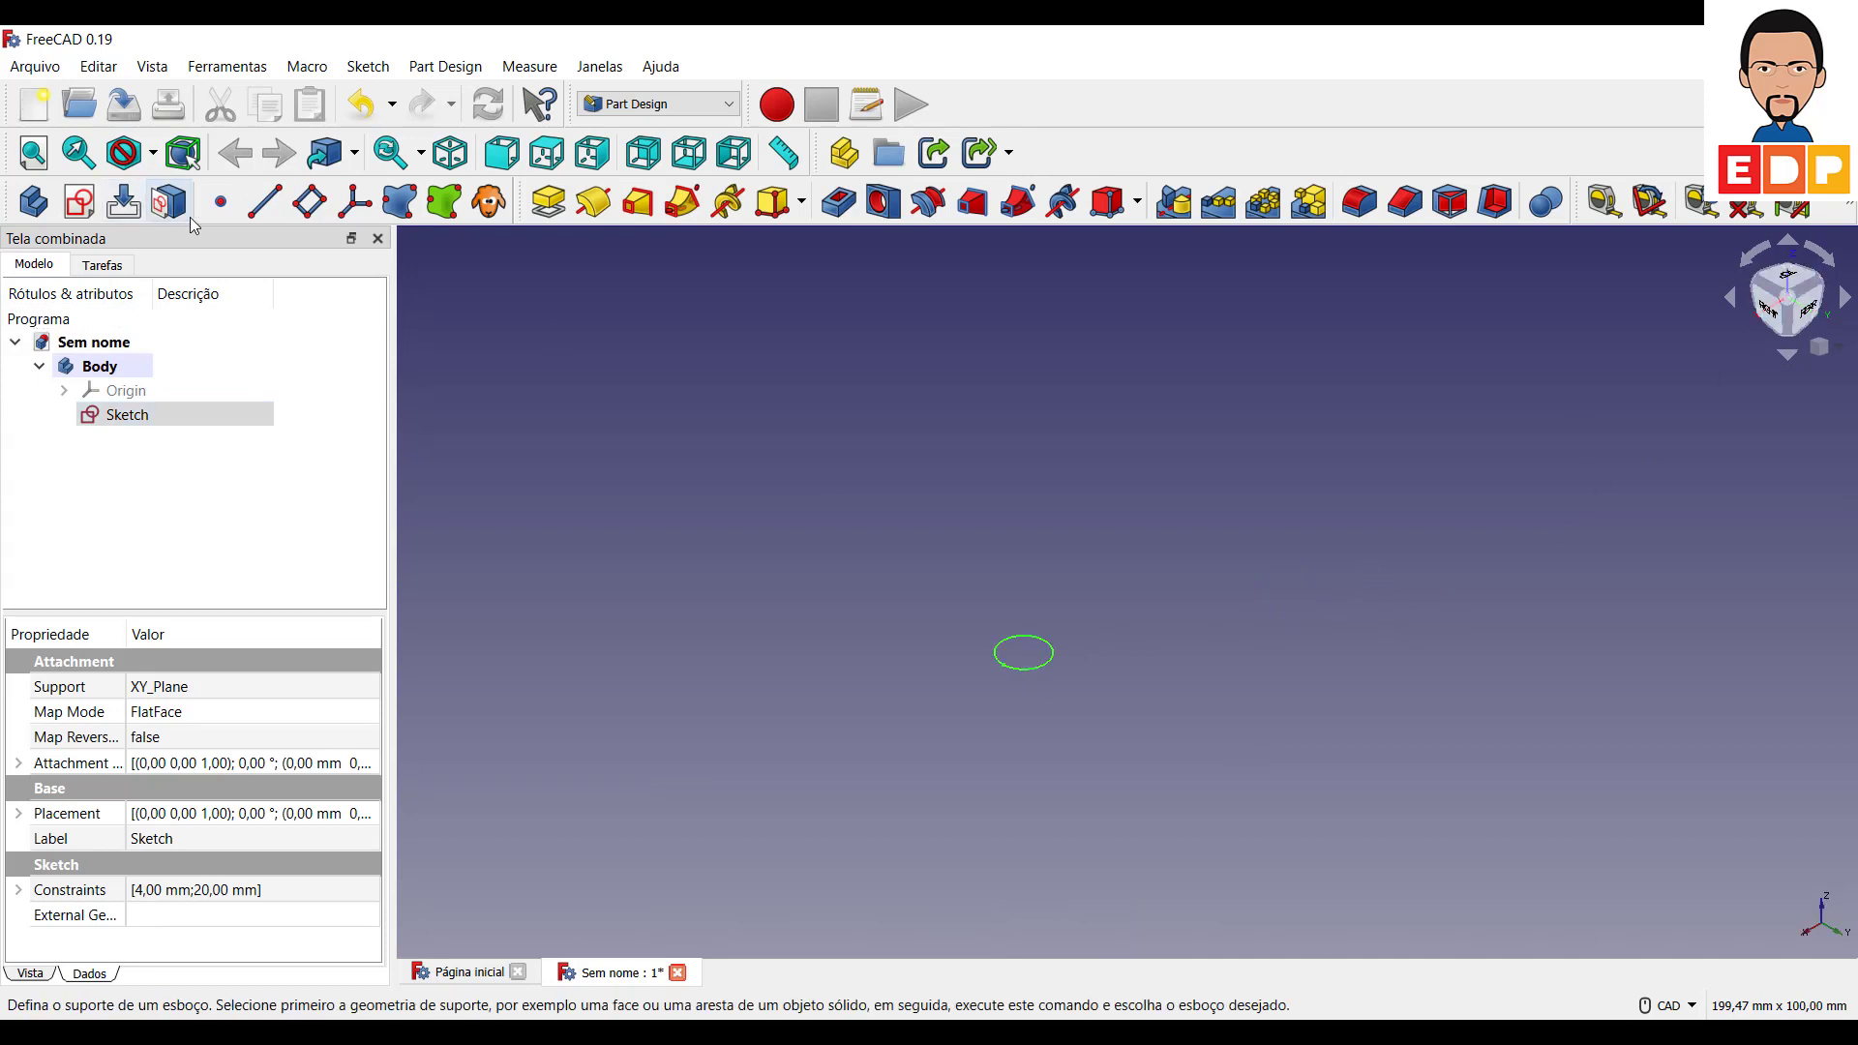
pyautogui.click(593, 203)
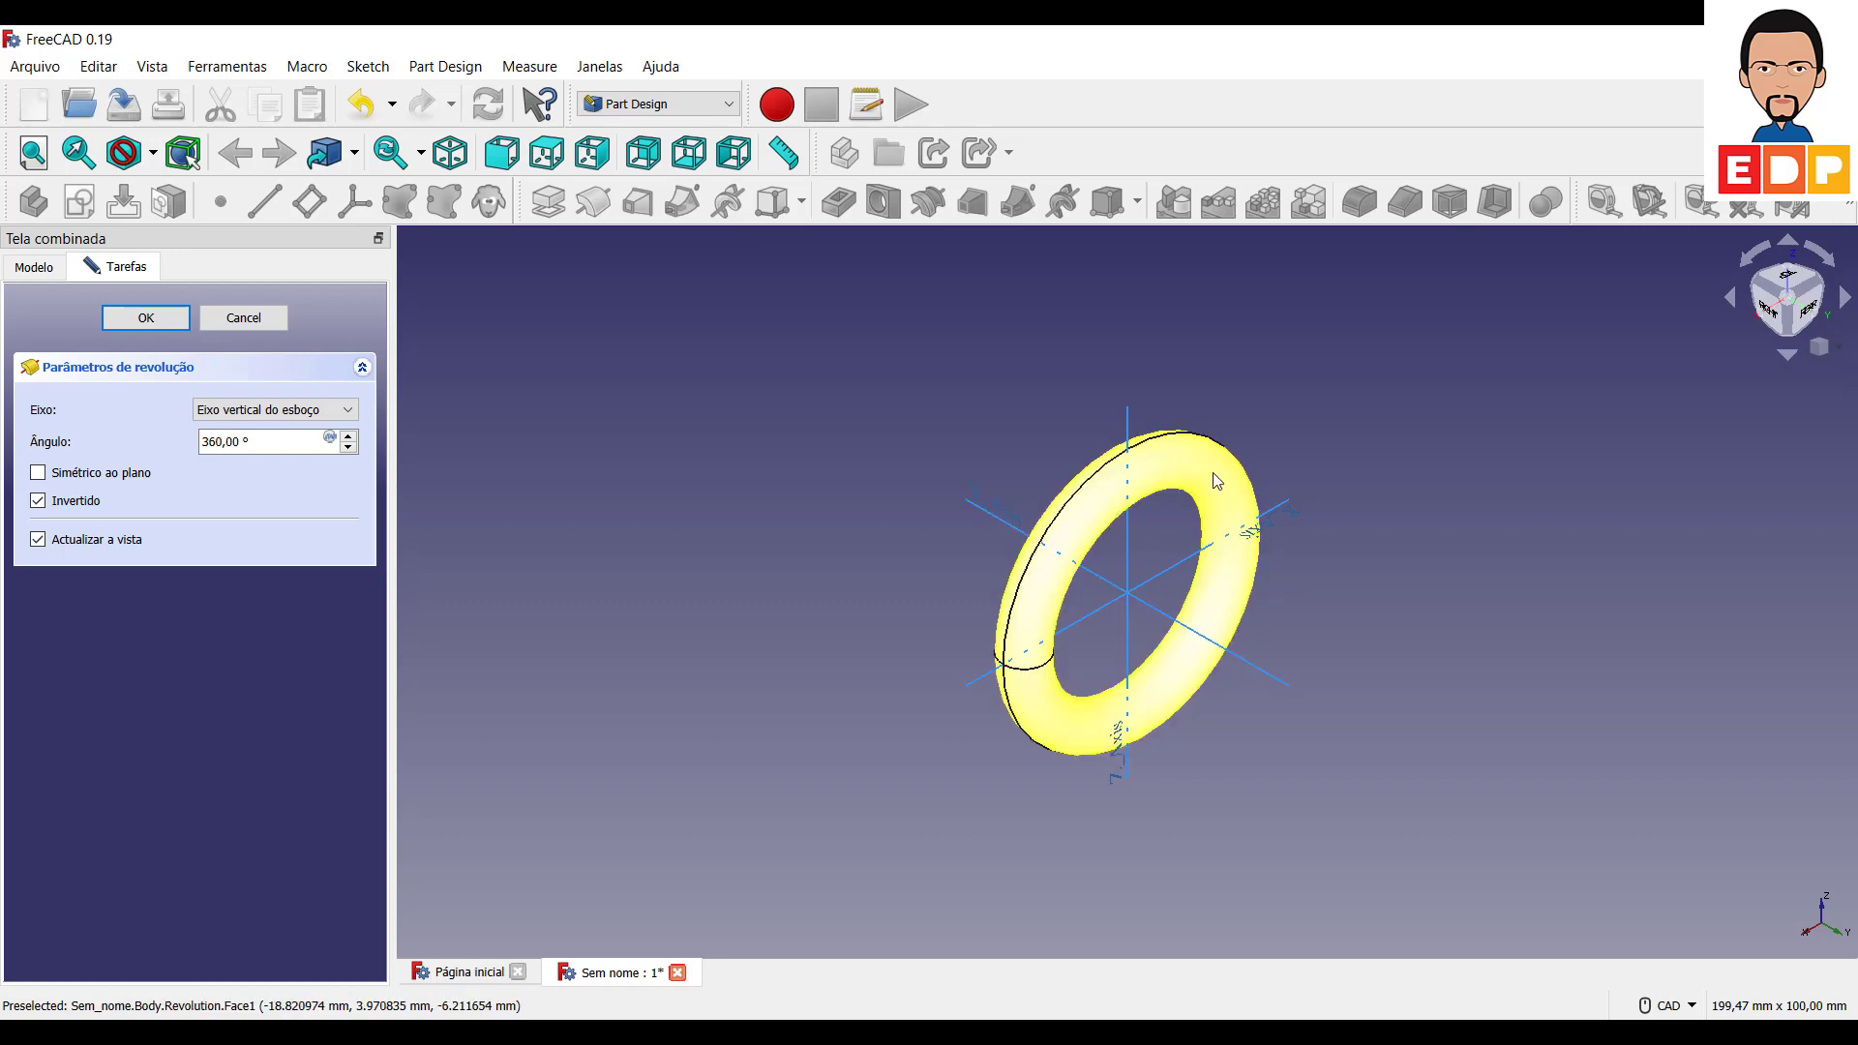
pyautogui.click(138, 327)
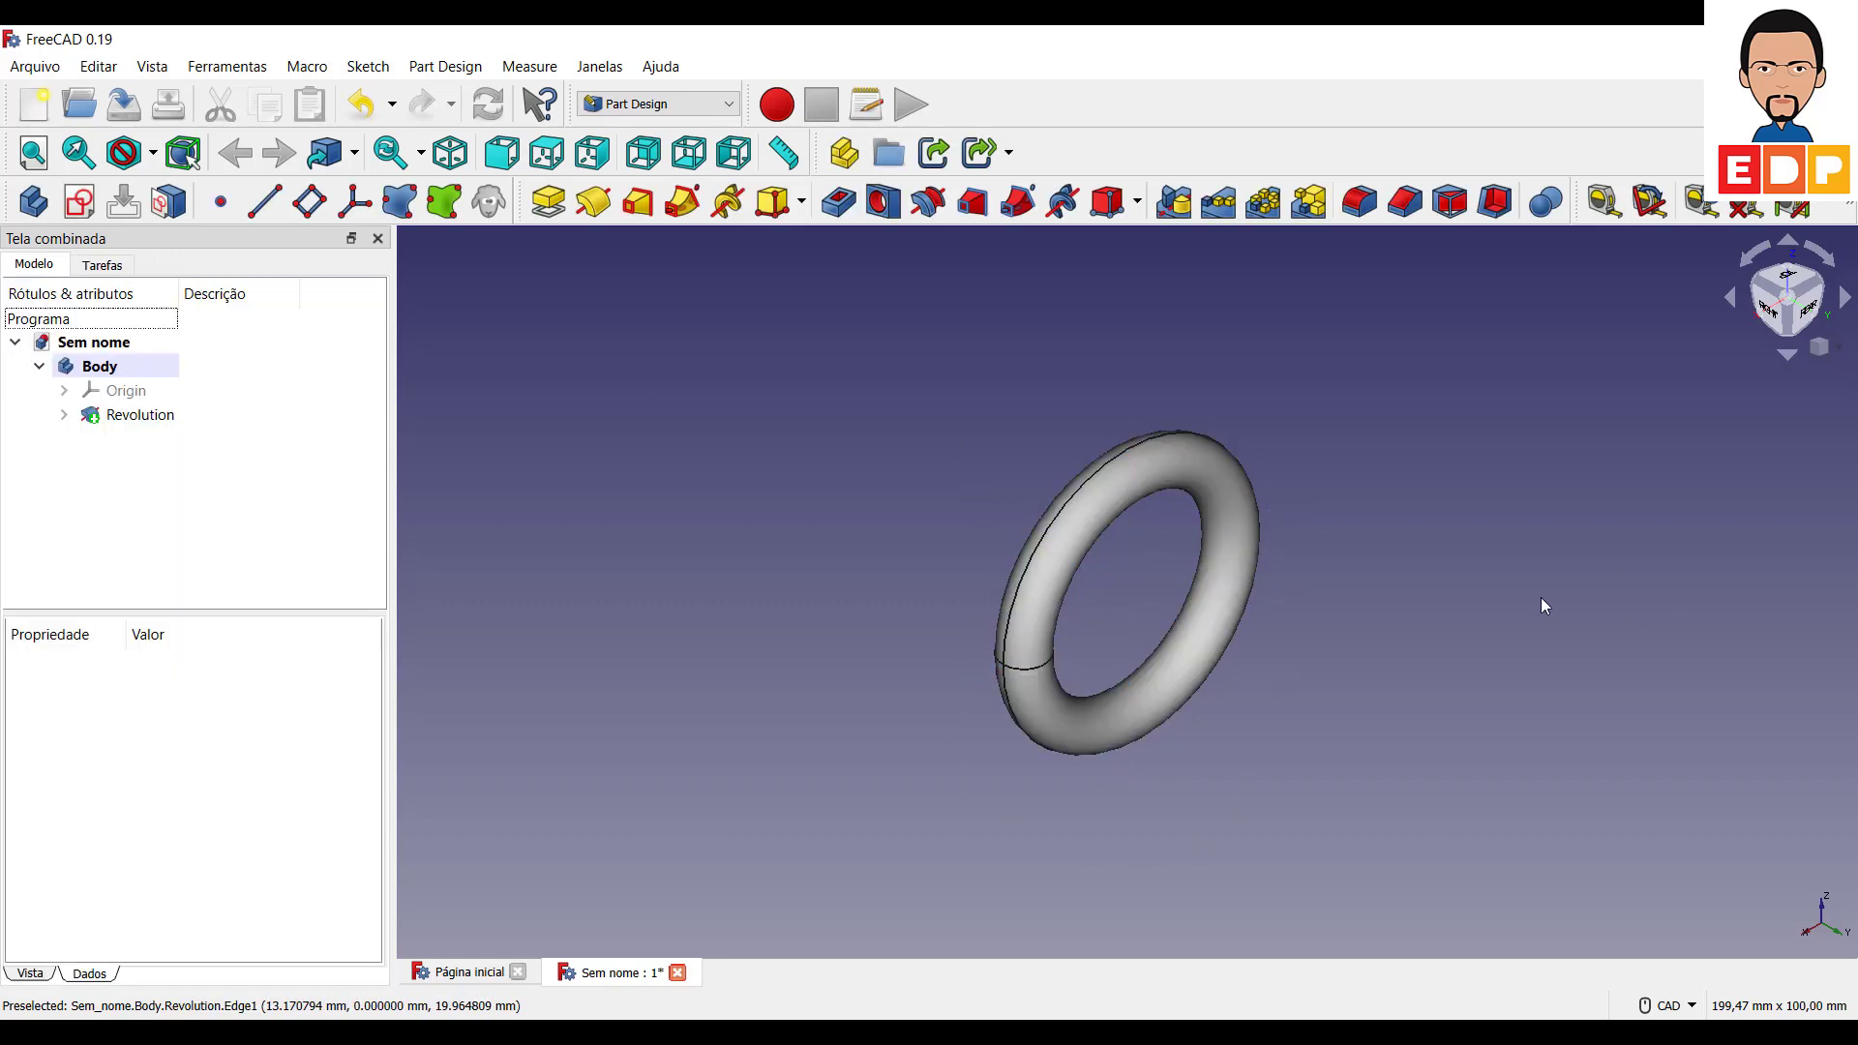
pyautogui.moveTo(1541, 596); pyautogui.dragTo(1629, 590, button='middle')
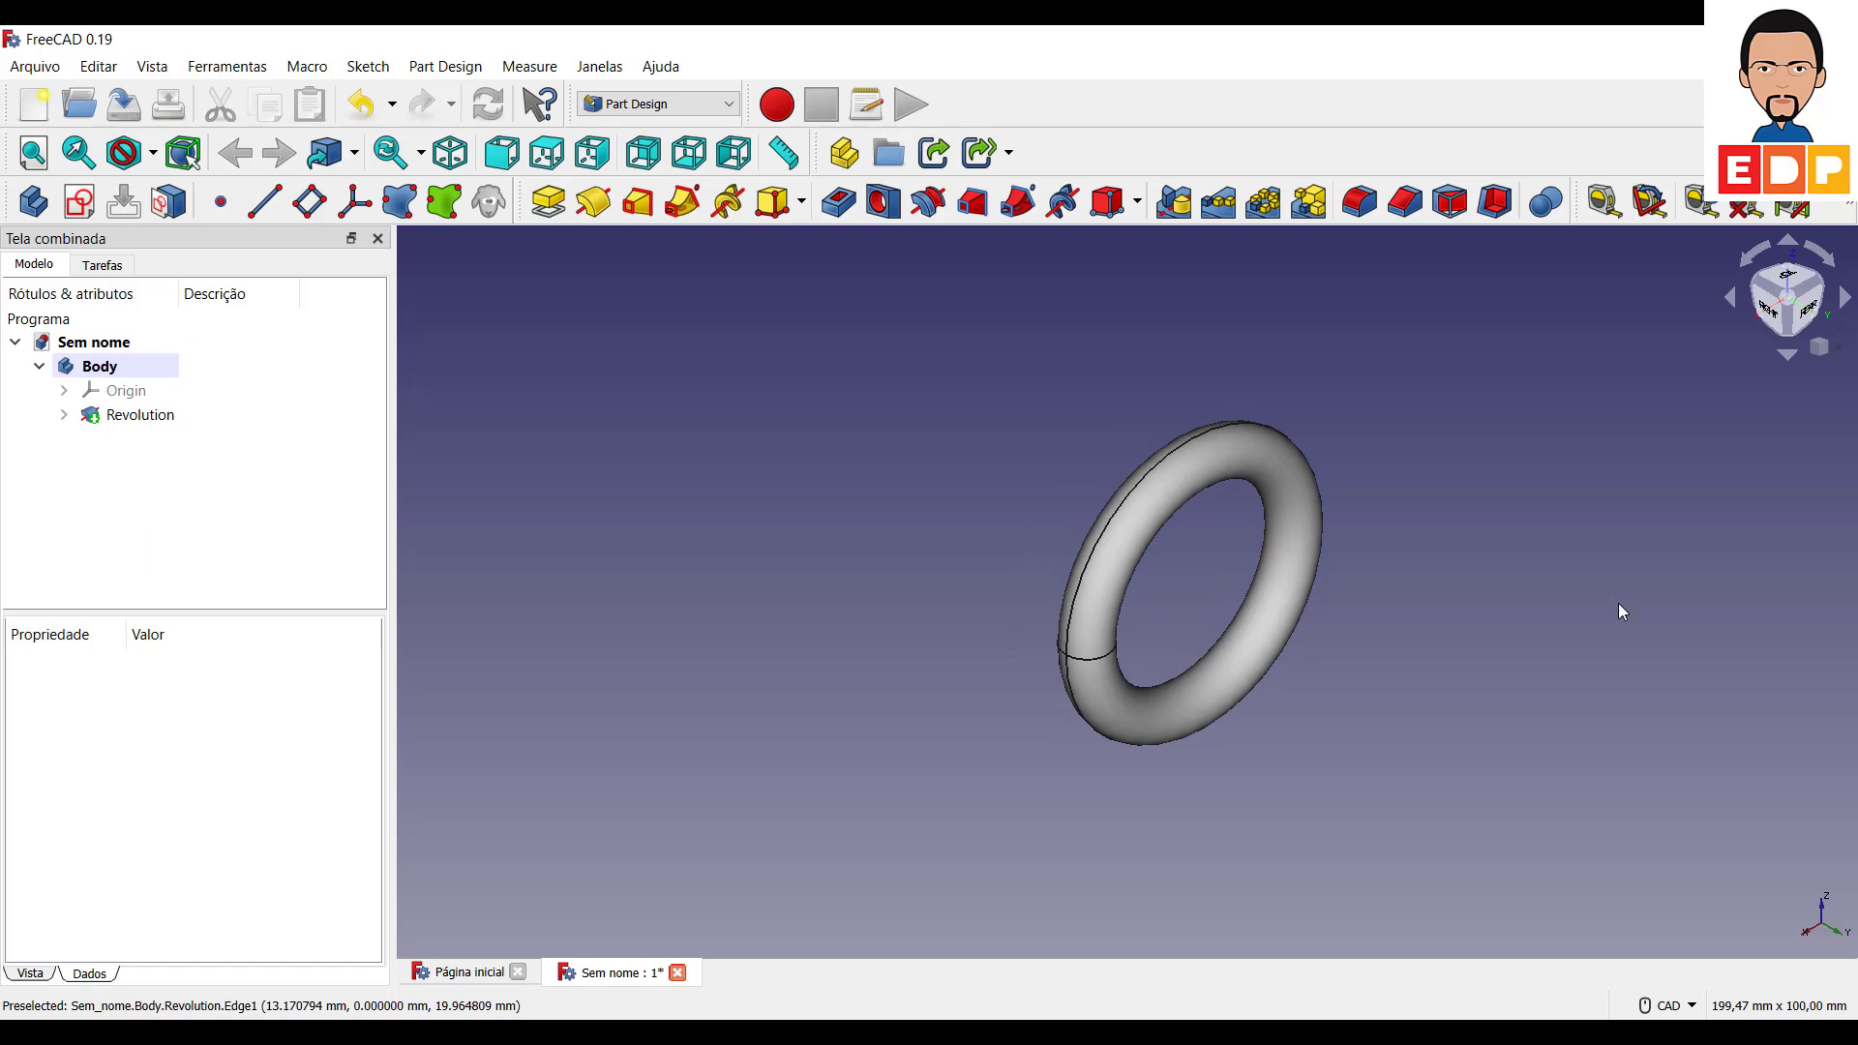